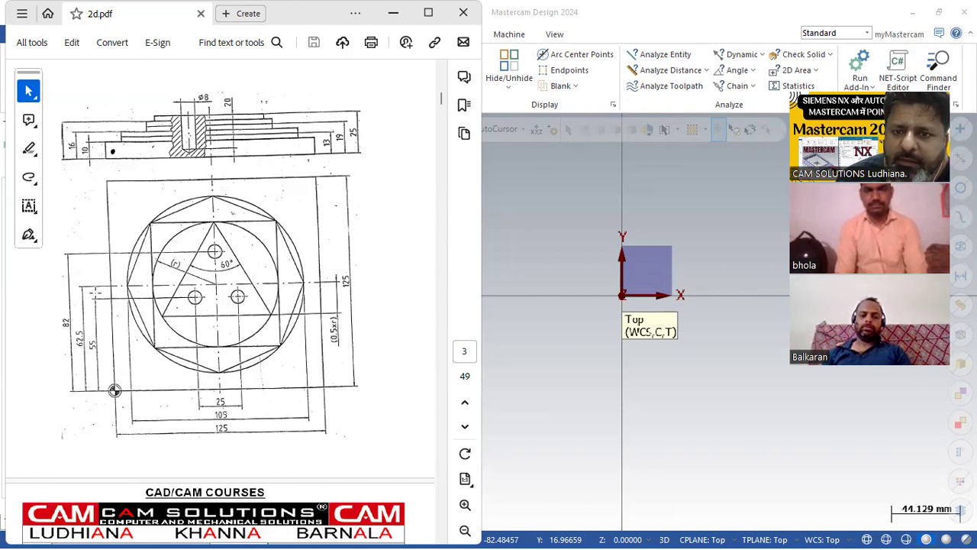
Draw a rectangle anchored to its center at the origin, about 134 mm wide and 138 mm high.
left_click(545, 330)
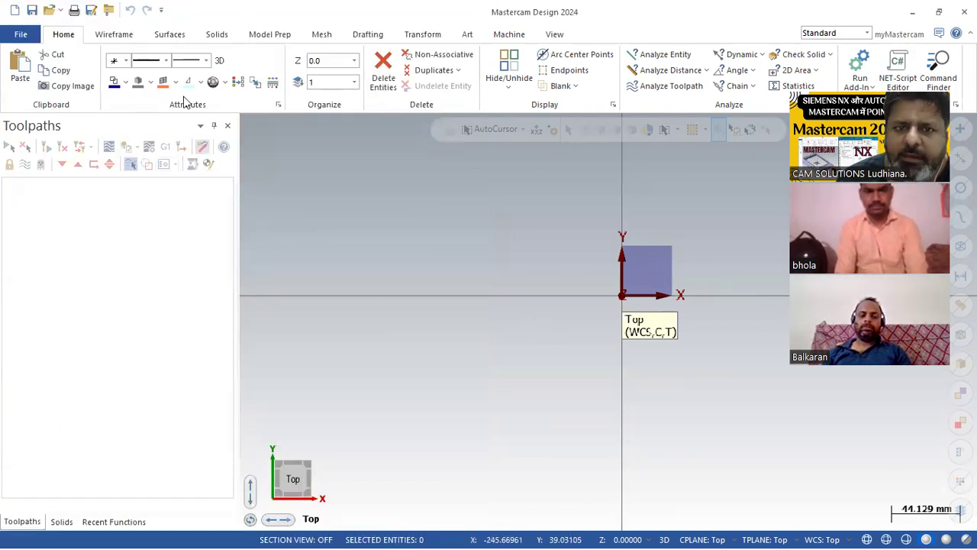
left_click(112, 36)
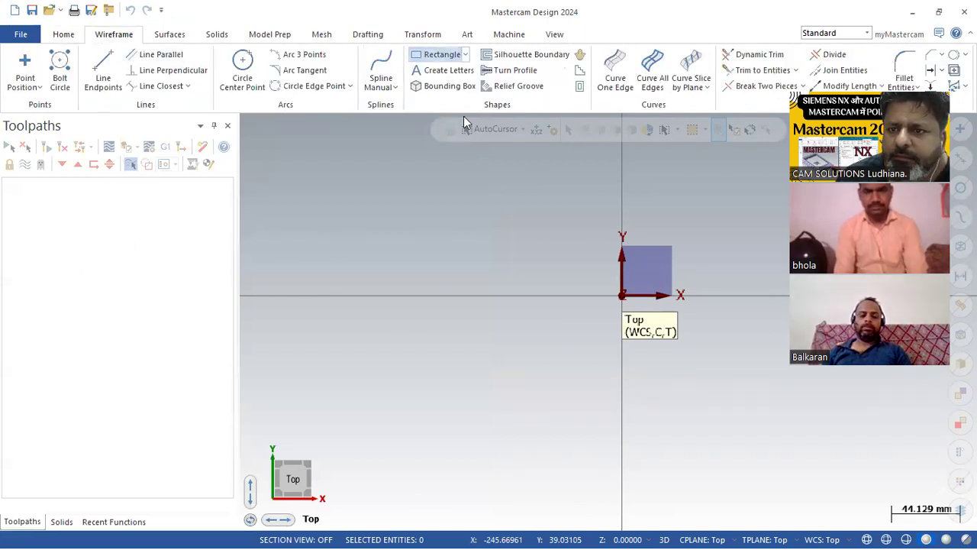
left_click(622, 297)
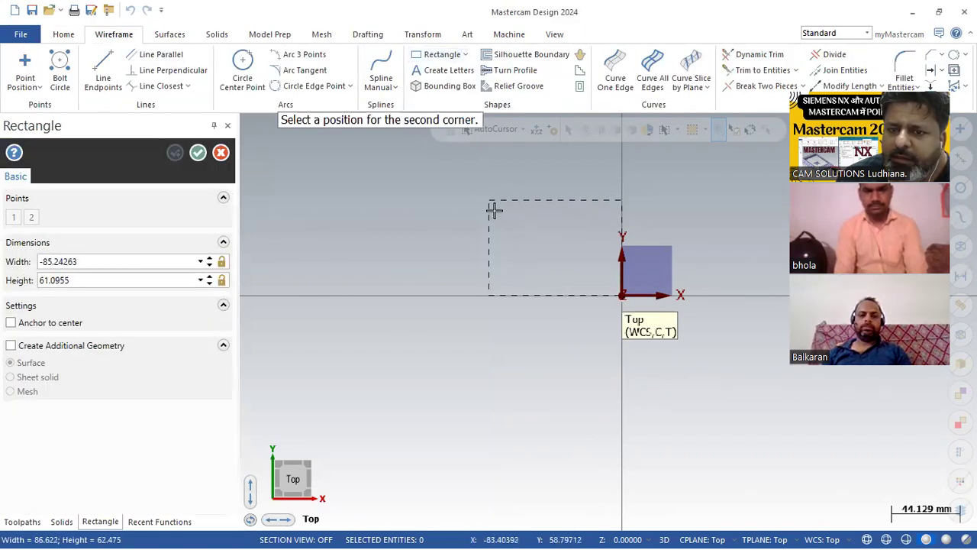
left_click(49, 325)
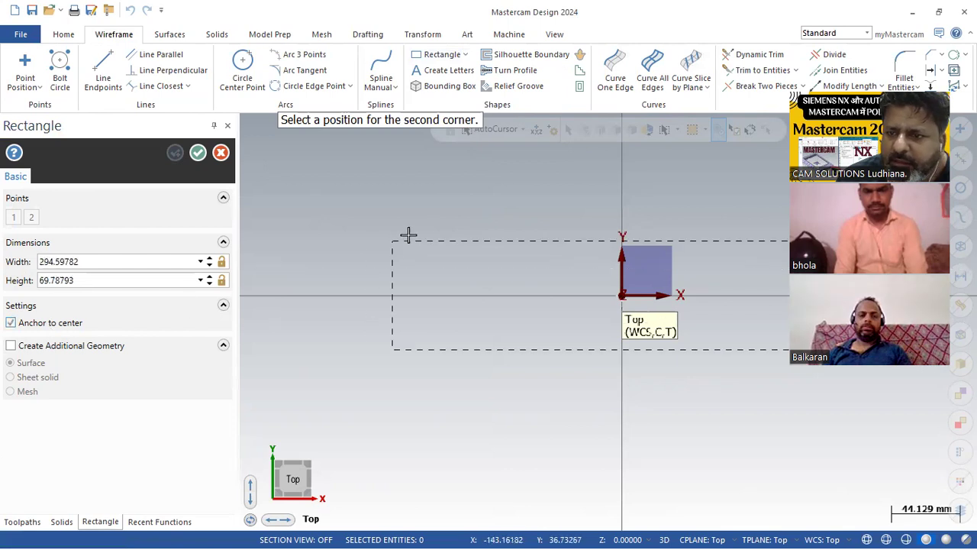
left_click(725, 189)
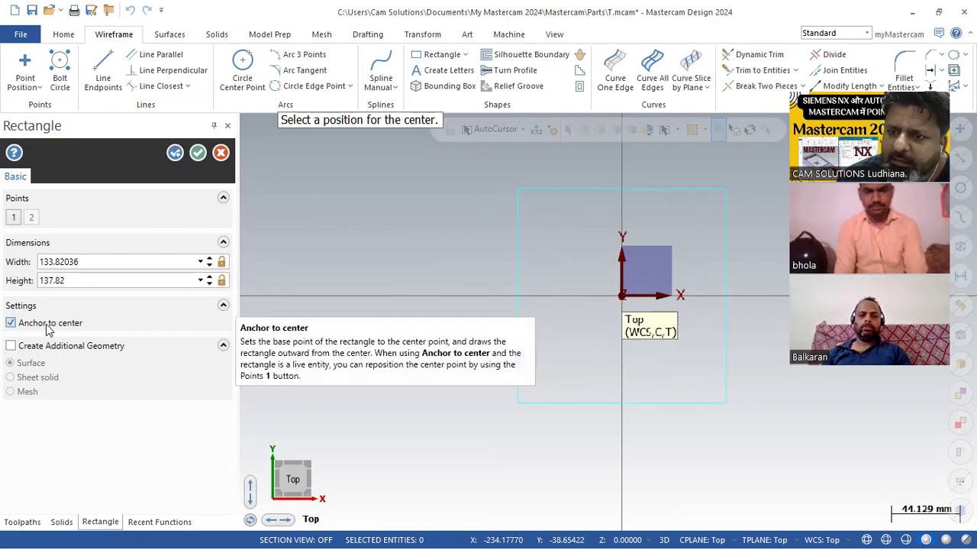
Switch the rectangle's center anchoring off and back on, and set its width and height to 125 mm.
left_click(11, 324)
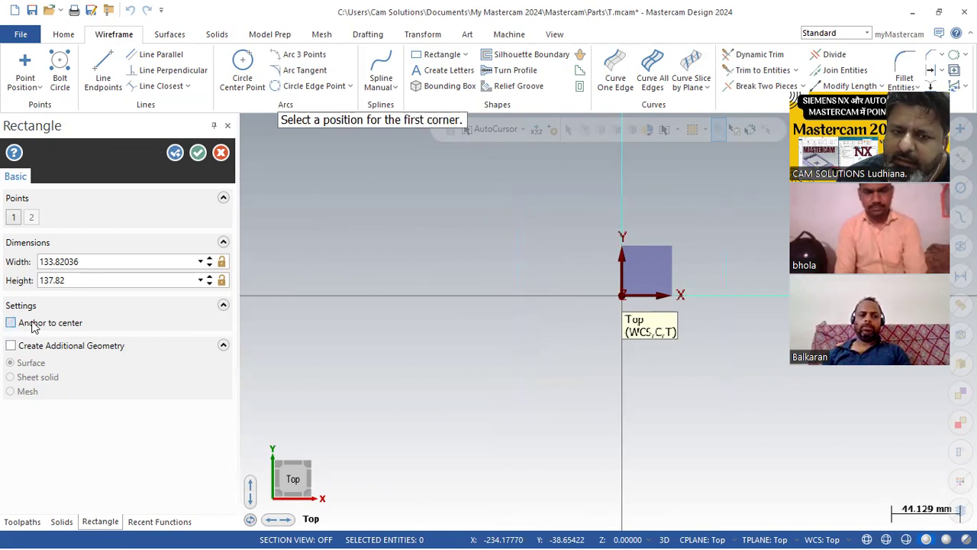
left_click(33, 326)
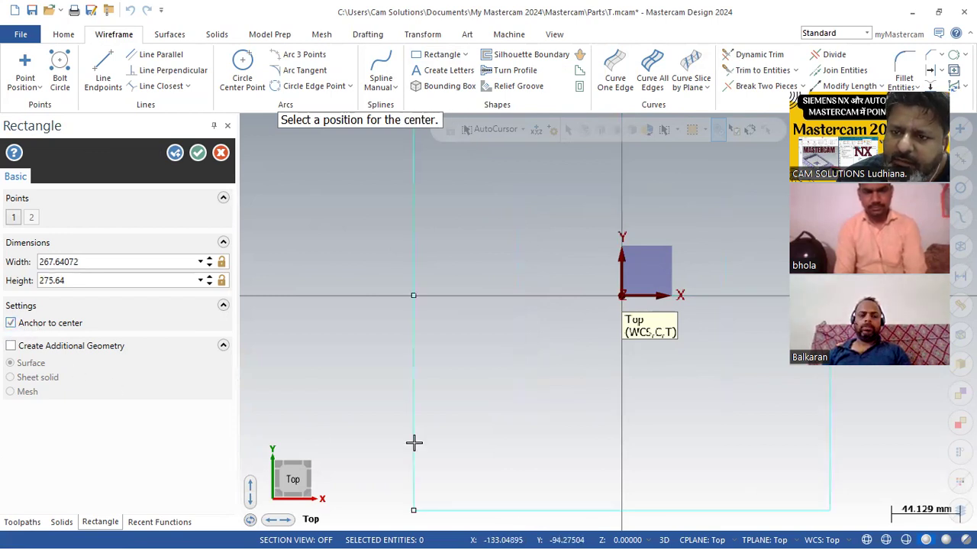
scroll(404, 436, "down", 3)
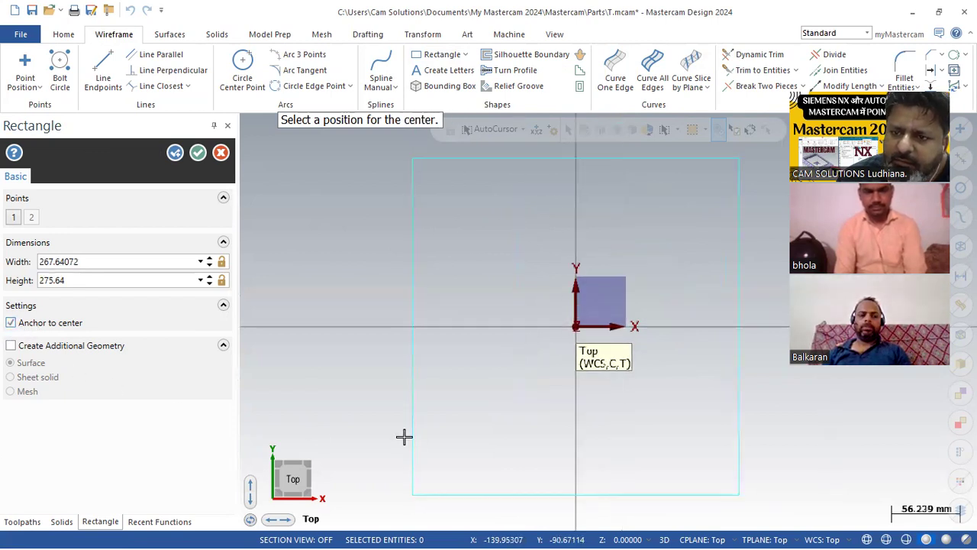
left_click(131, 267)
type("125")
key("Return")
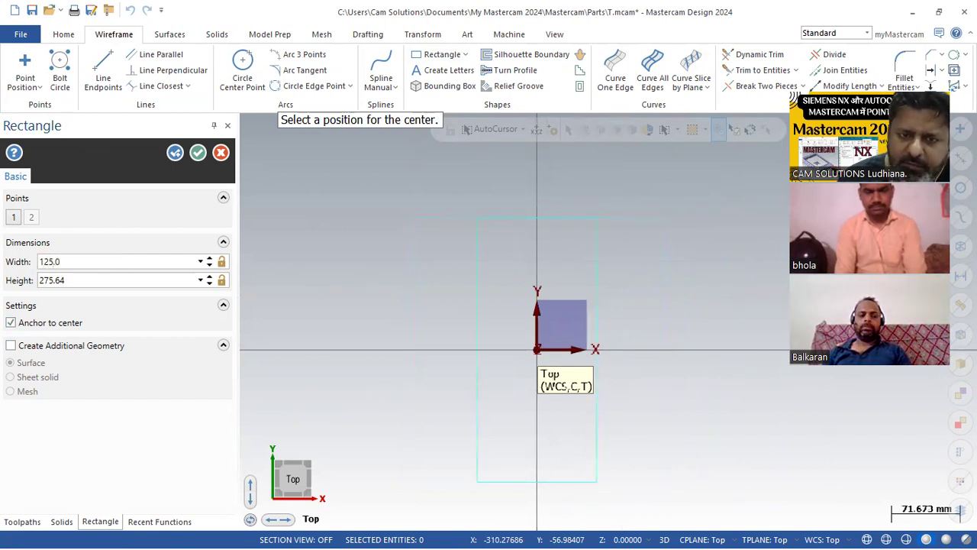
left_click(105, 280)
type("125")
key("Return")
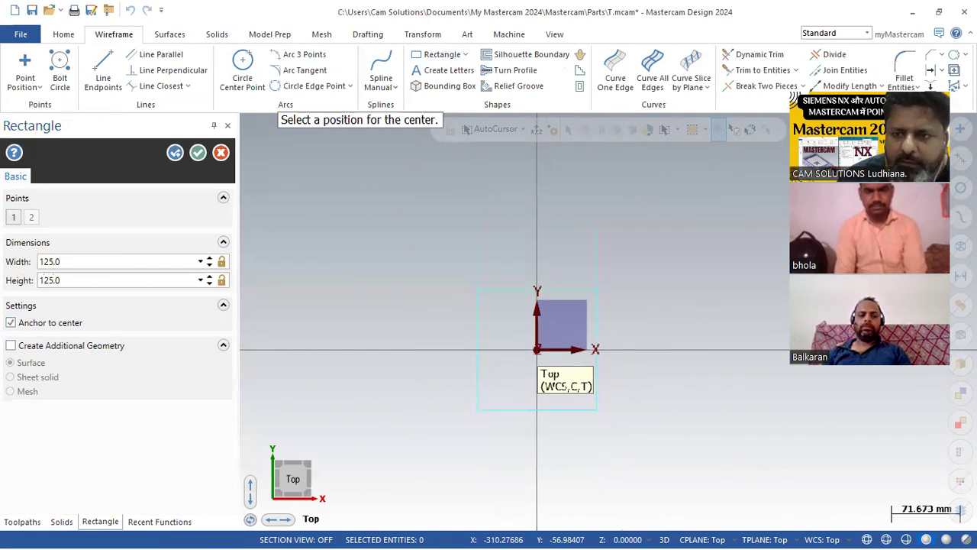
scroll(519, 382, "up", 2)
scroll(644, 325, "up", 1)
scroll(645, 325, "up", 1)
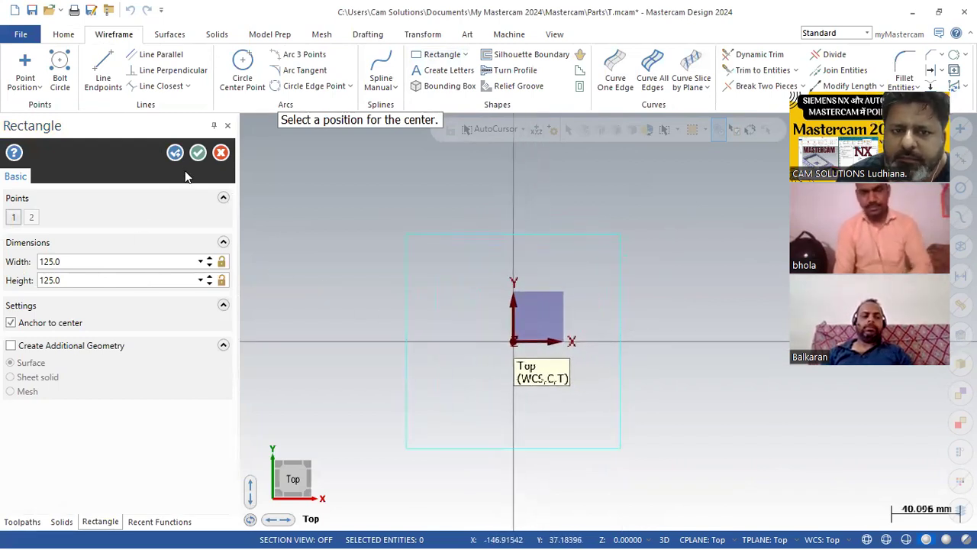
left_click(197, 153)
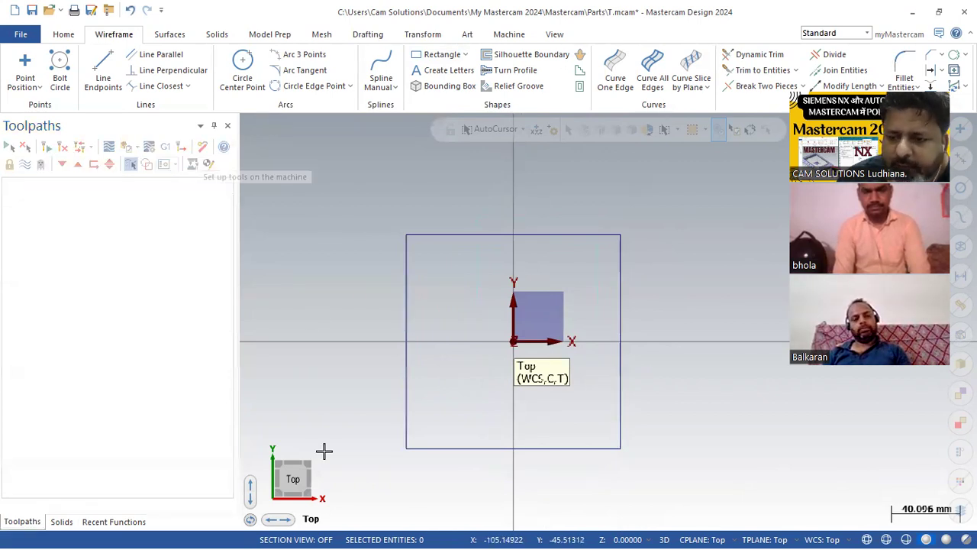
Check the plate thickness in the 2d.pdf drawing and extrude the square chain upward 10 mm as a new solid body.
left_click(662, 532)
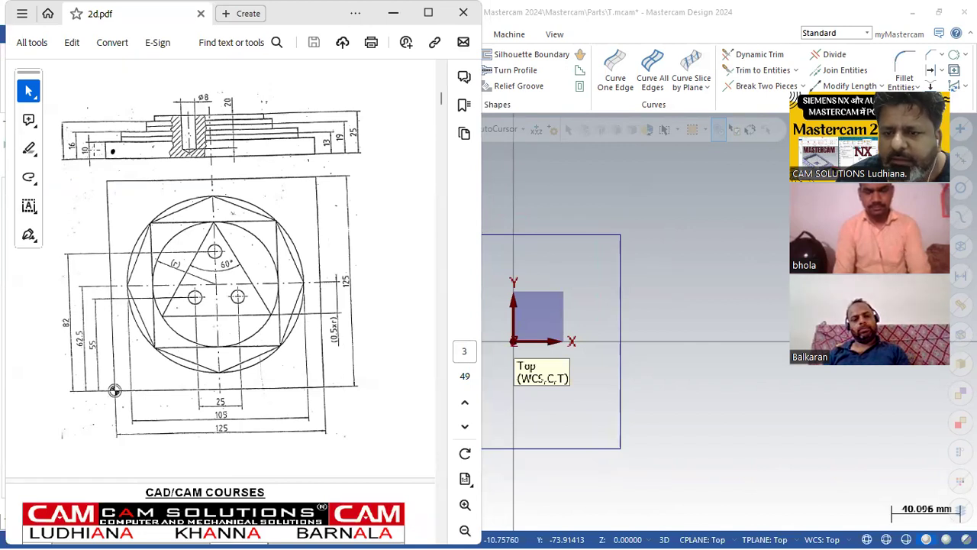
left_click(624, 221)
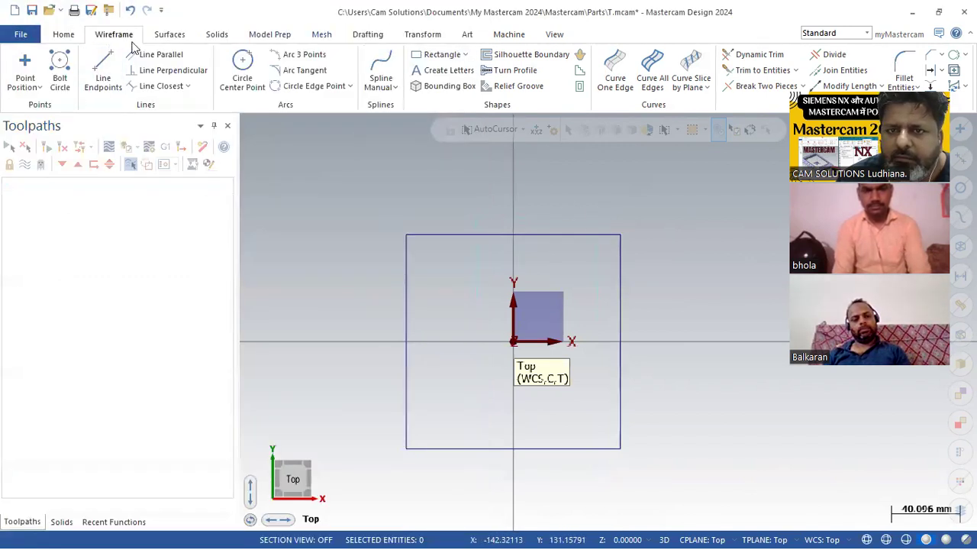
left_click(215, 35)
left_click(131, 79)
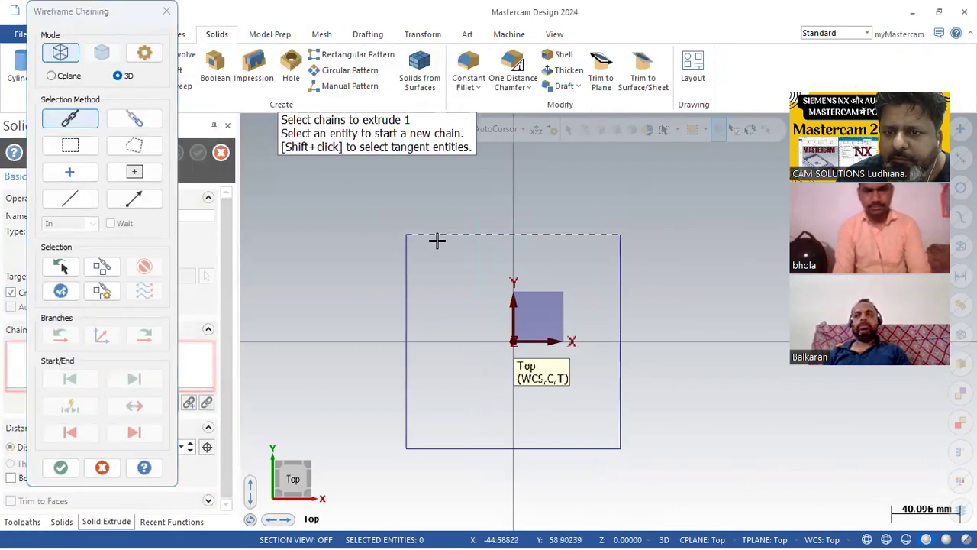
left_click(436, 235)
left_click(60, 467)
key("alt+7")
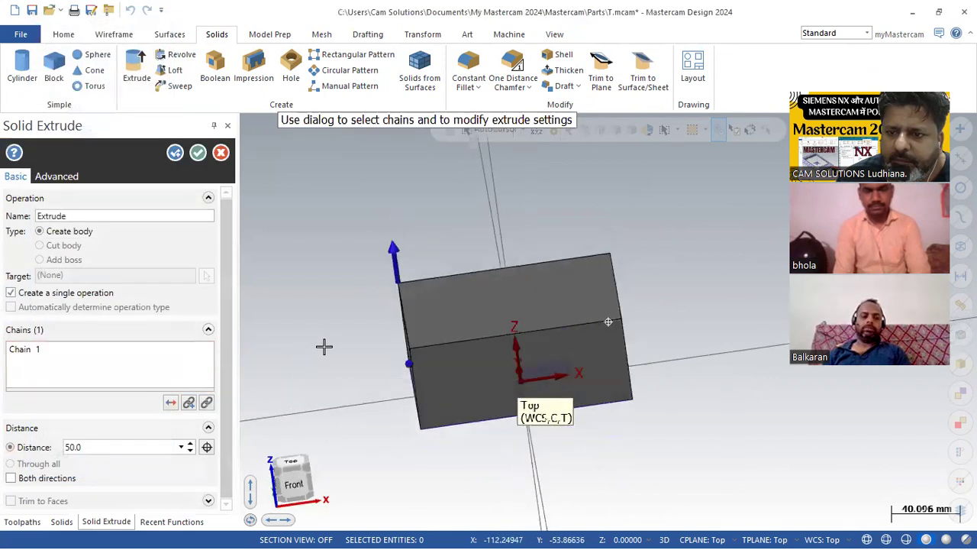
double_click(131, 451)
type("10")
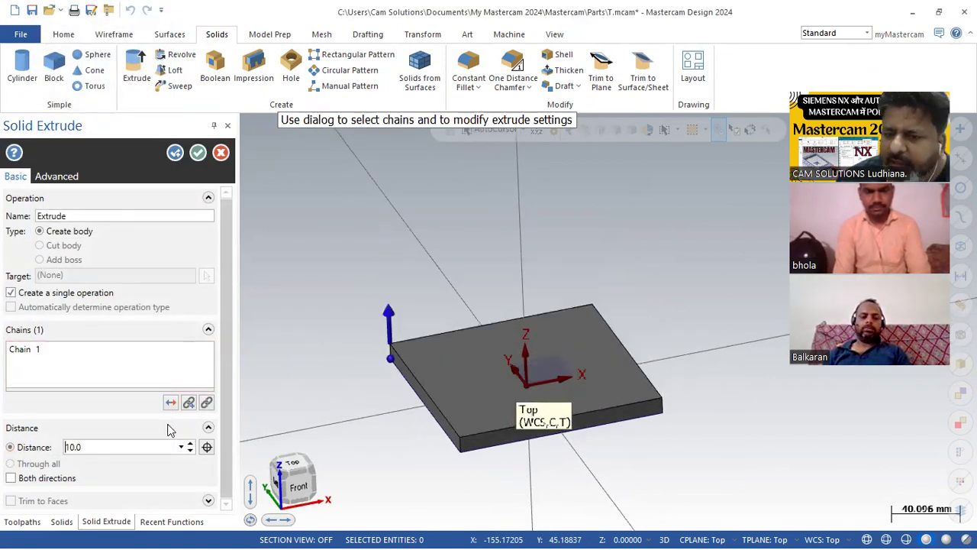
middle_click_drag(341, 341, 389, 332)
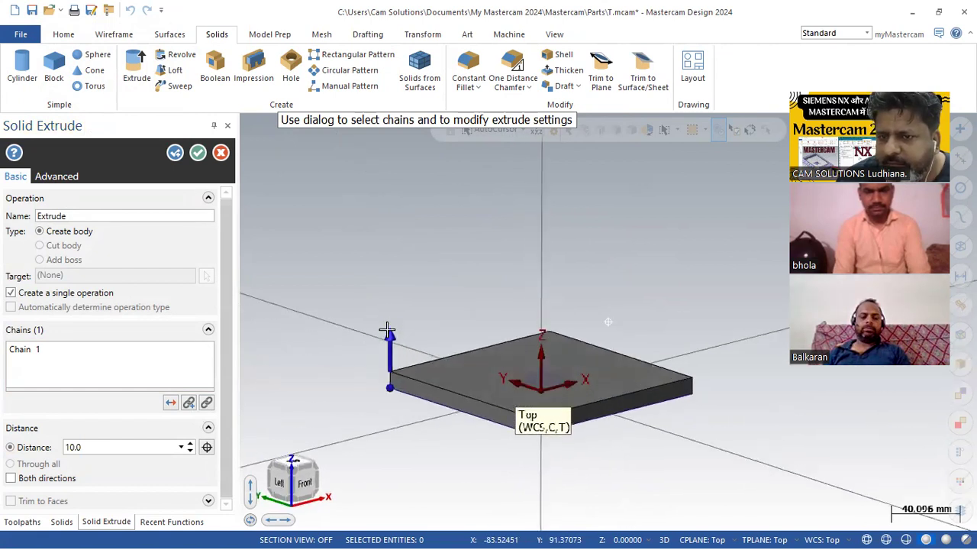
left_click(198, 153)
Create a new plane from the plate's top solid face with its origin at X 0, Y 0, Z 10, keeping the default name.
scroll(371, 214, "up", 1)
scroll(501, 403, "down", 2)
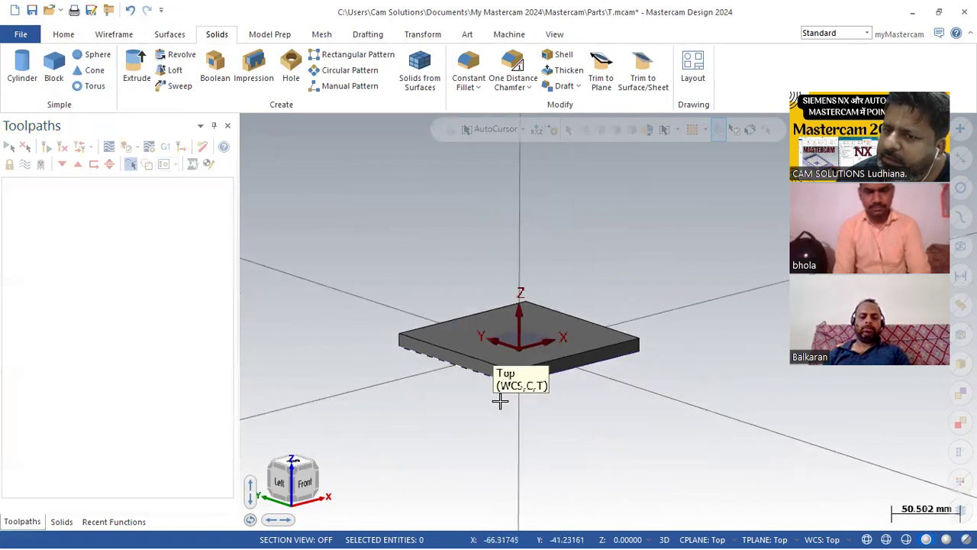
scroll(501, 402, "up", 3)
mouse_move(480, 405)
middle_mouse_down()
mouse_move(453, 374)
mouse_move(464, 414)
mouse_move(471, 390)
mouse_move(481, 421)
middle_mouse_up()
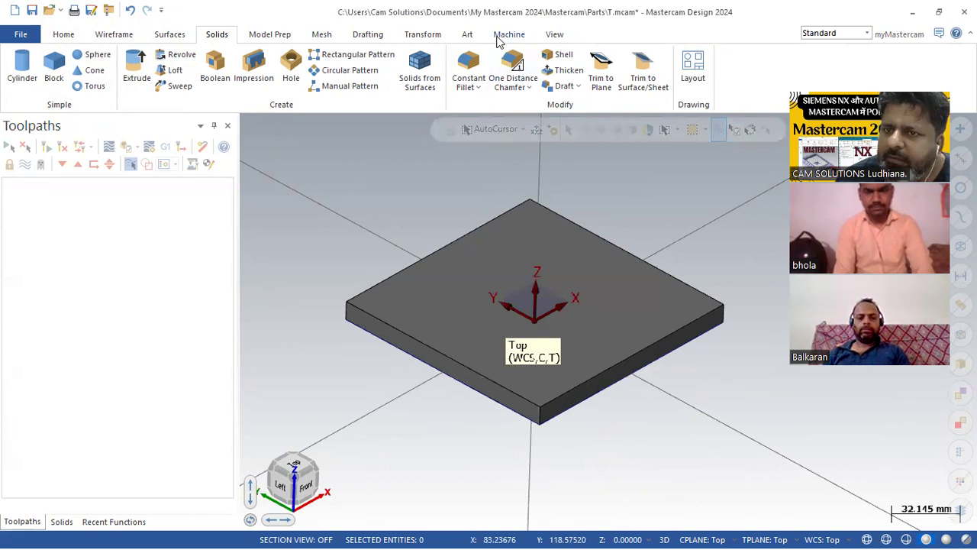
left_click(555, 34)
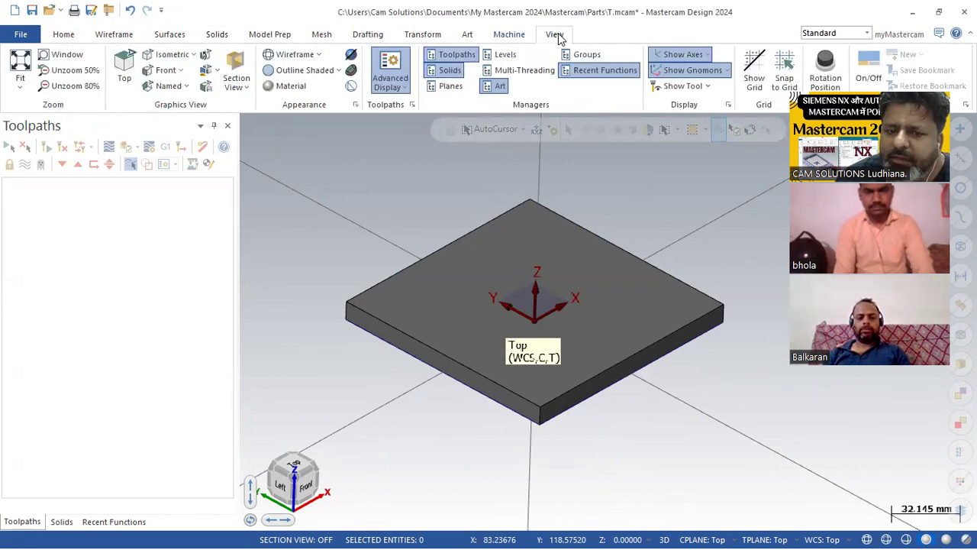
left_click(456, 86)
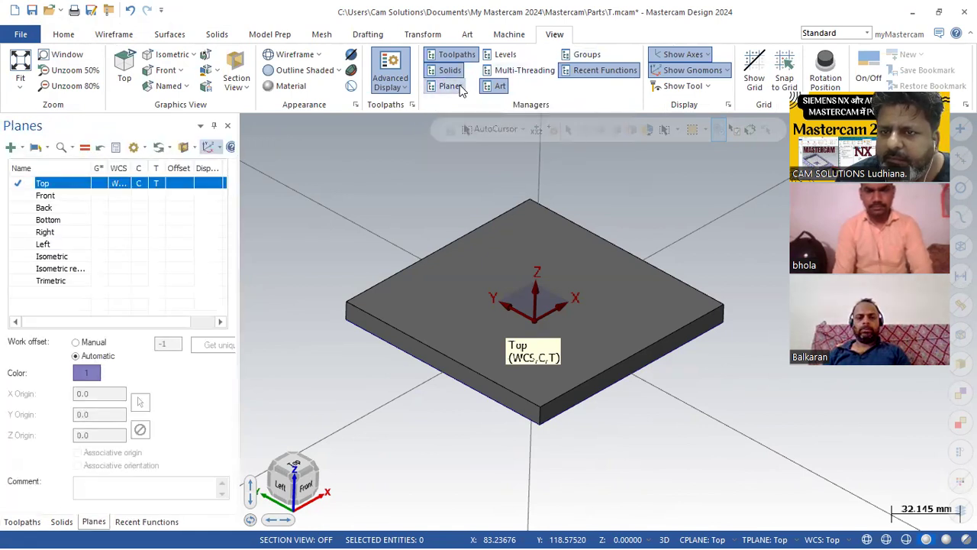
left_click(11, 147)
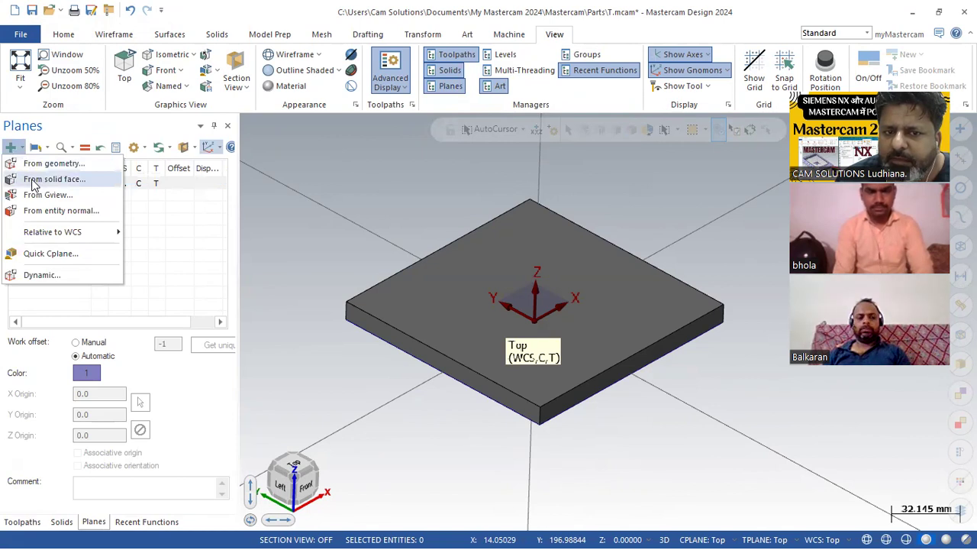
left_click(34, 179)
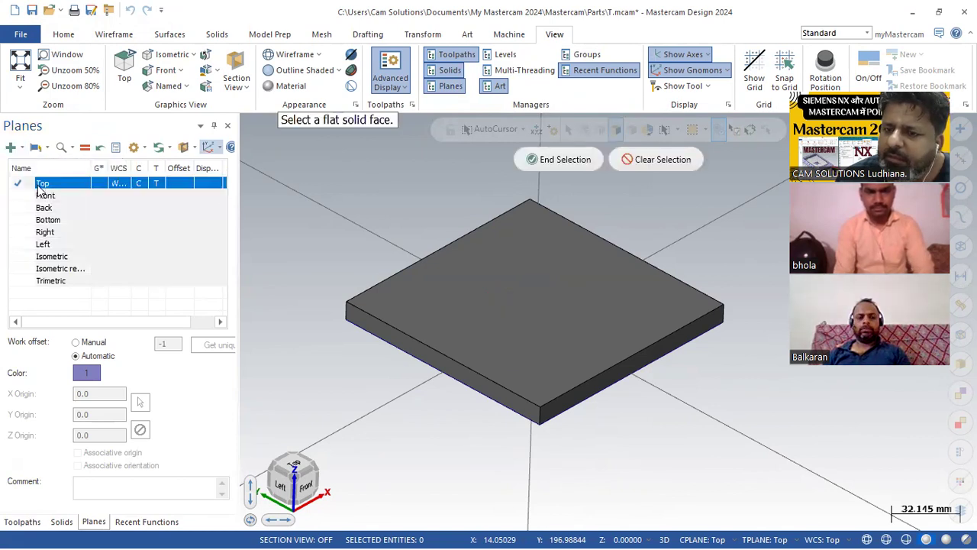
left_click(443, 305)
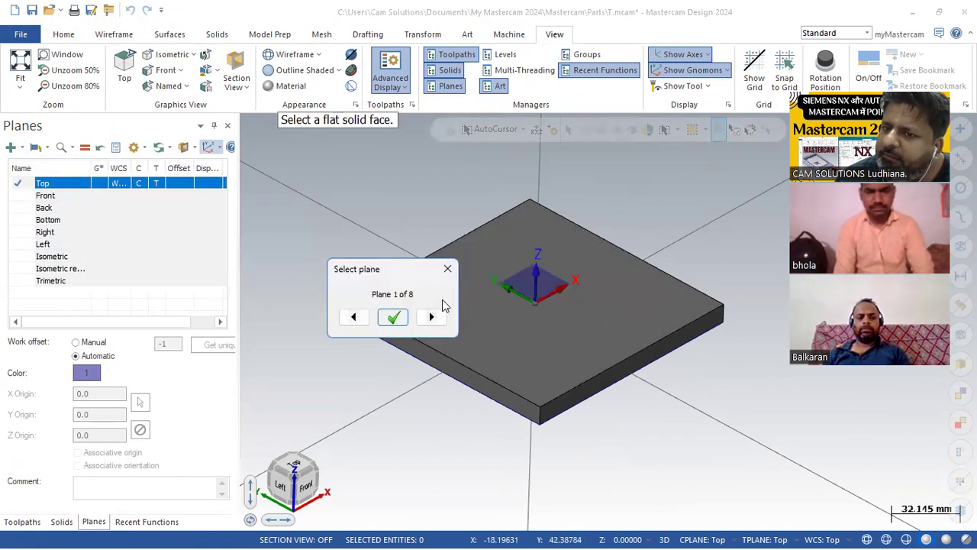
left_click(393, 319)
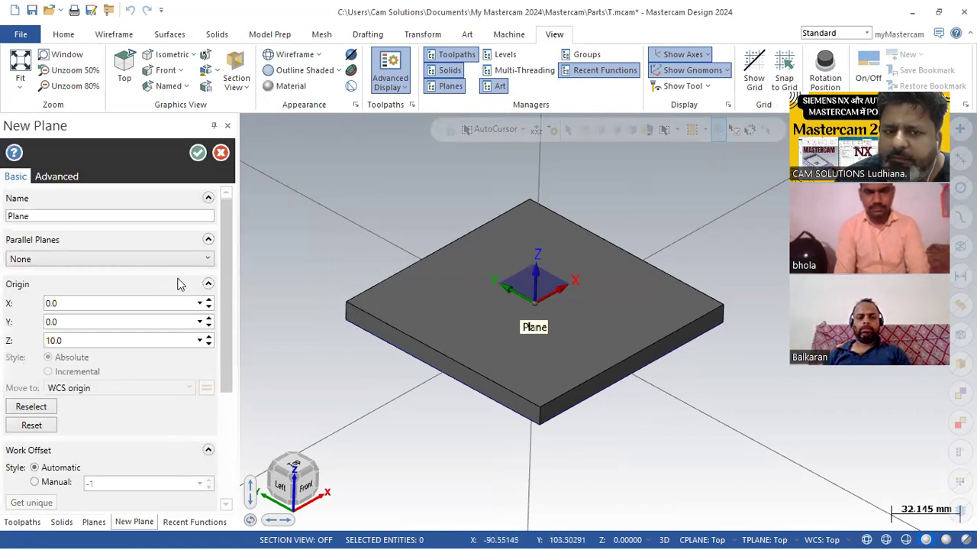
double_click(57, 216)
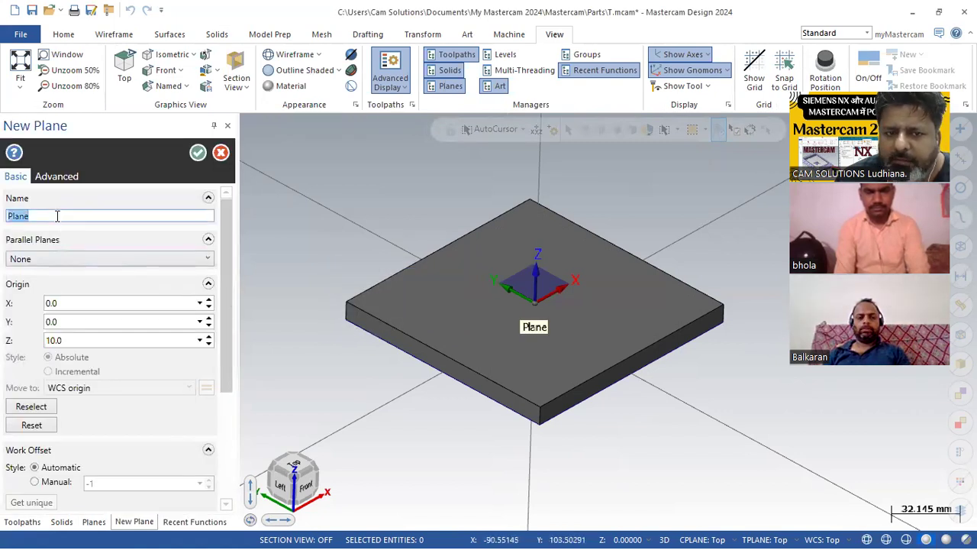
left_click(198, 154)
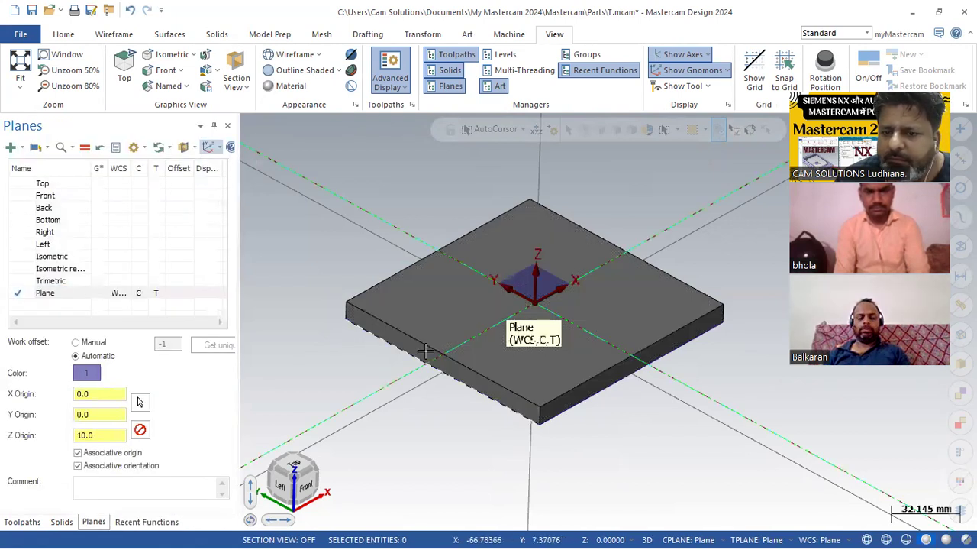
Turn off the associative origin and associative orientation of the new plane on the plate's top face.
mouse_move(419, 393)
middle_mouse_down()
mouse_move(411, 377)
mouse_move(423, 406)
mouse_move(428, 354)
mouse_move(430, 400)
middle_mouse_up()
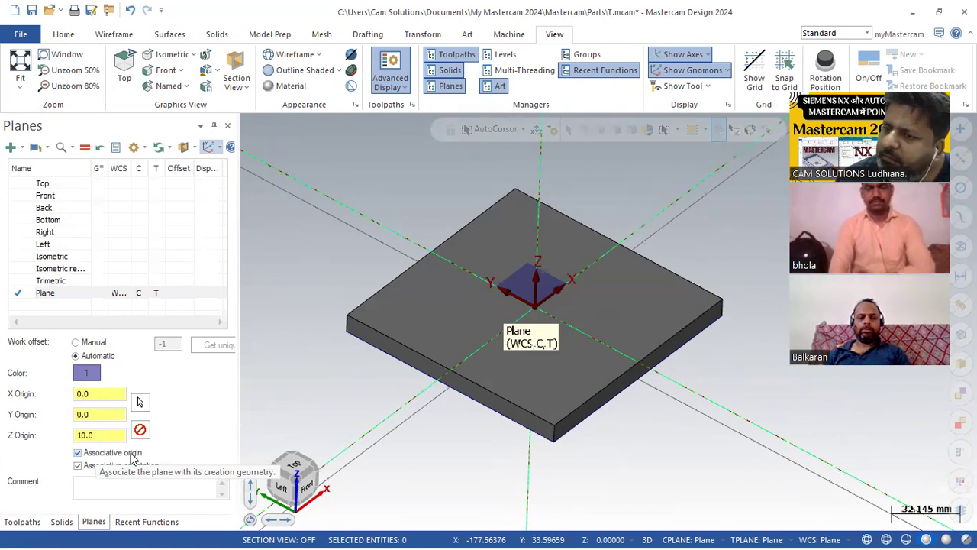
mouse_move(482, 439)
middle_mouse_down()
mouse_move(484, 376)
mouse_move(491, 441)
middle_mouse_up()
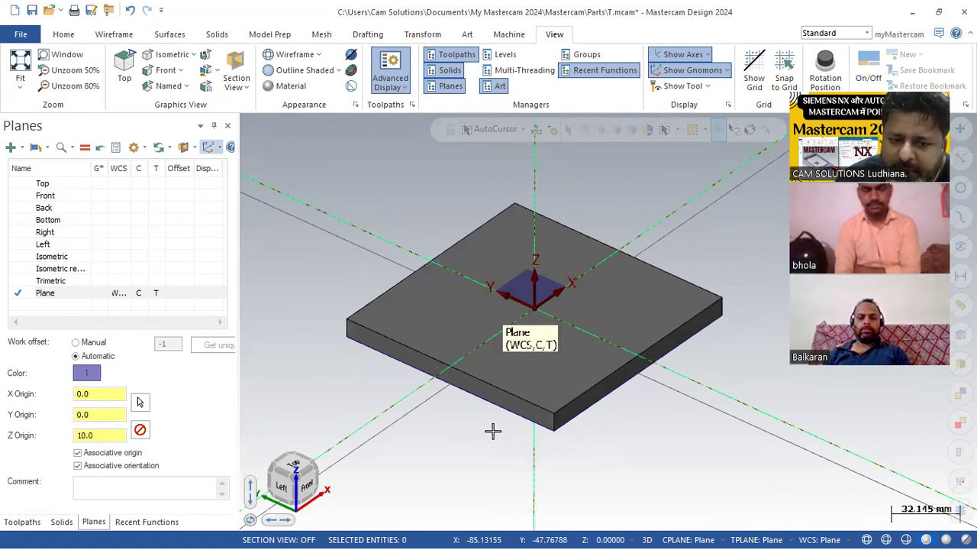
mouse_move(349, 458)
middle_mouse_down()
mouse_move(407, 433)
mouse_move(410, 417)
middle_mouse_up()
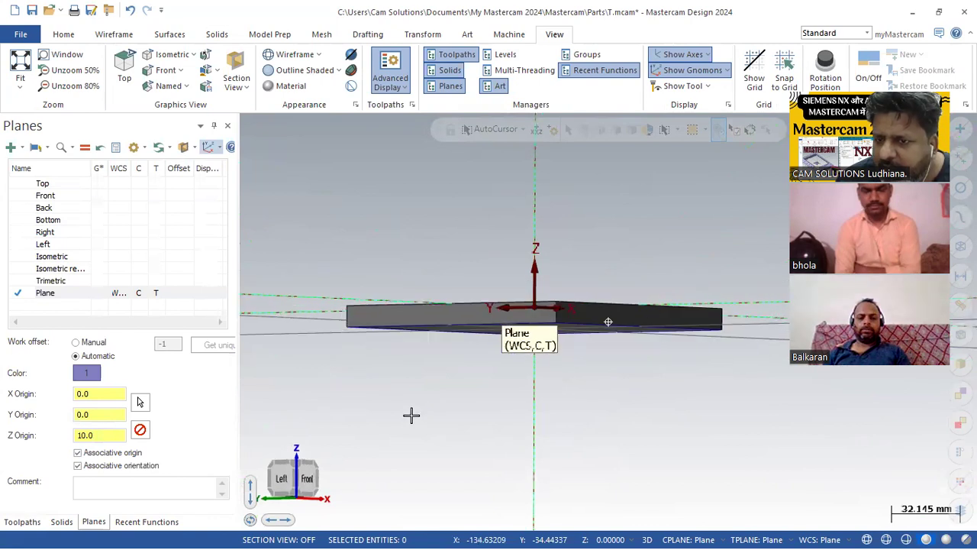
key("alt+7")
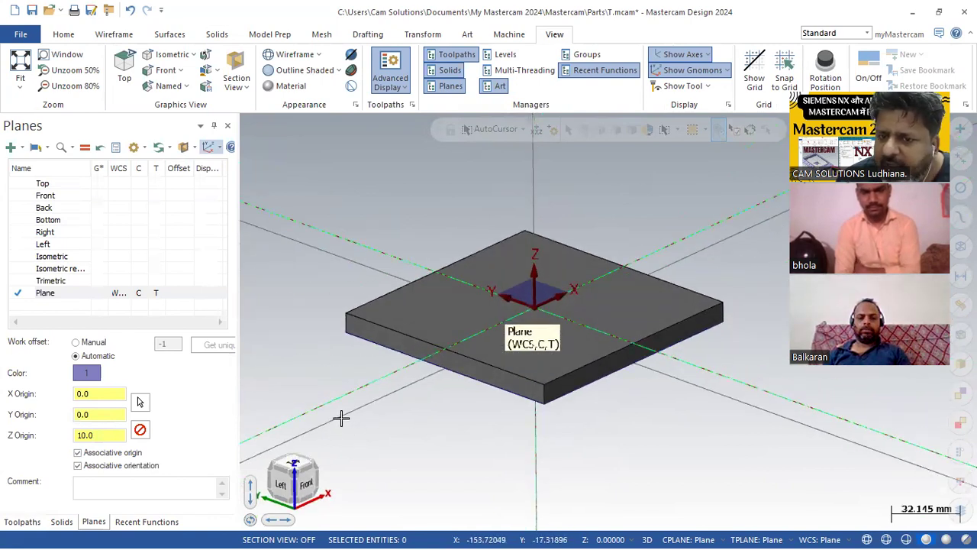
left_click(80, 454)
left_click(78, 466)
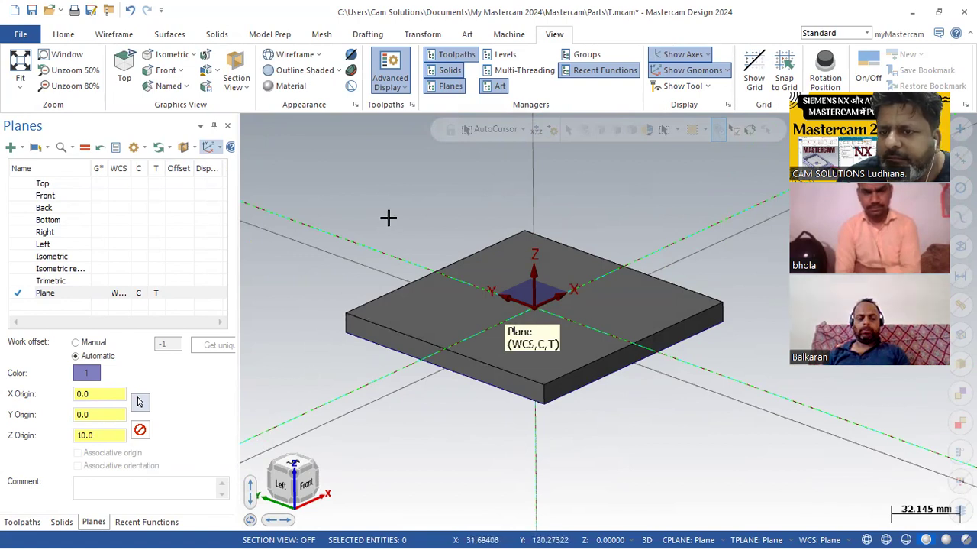
Hide the World axes in the graphics view, leaving the WCS, Cplane and Tplane axes shown.
left_click(707, 55)
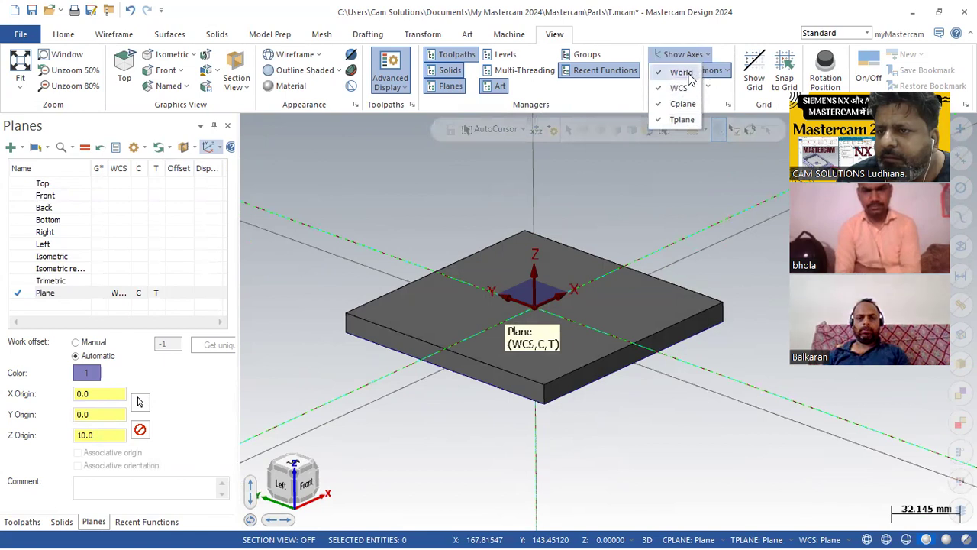
left_click(682, 74)
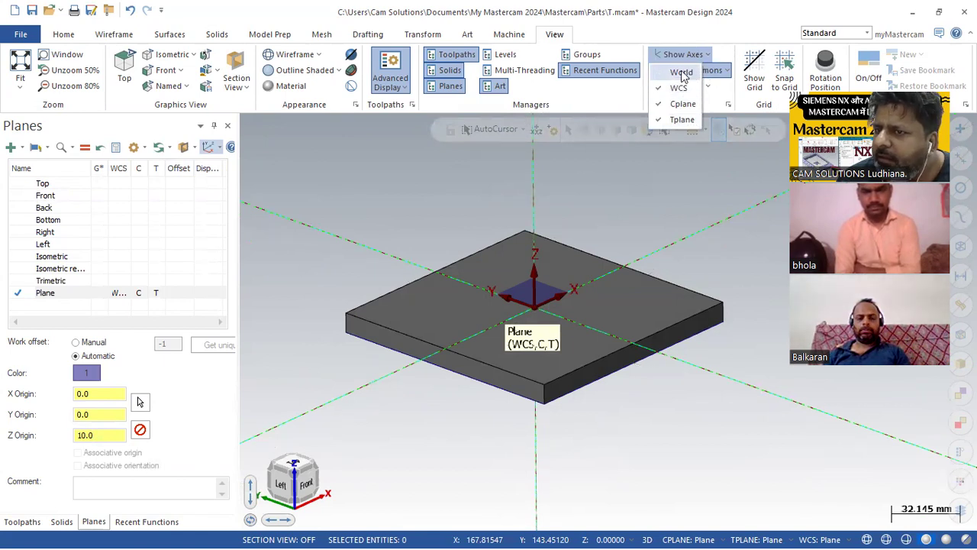
Toggle the World axes display on and off again in the graphics view.
mouse_move(628, 209)
middle_mouse_down()
mouse_move(613, 191)
mouse_move(624, 218)
middle_mouse_up()
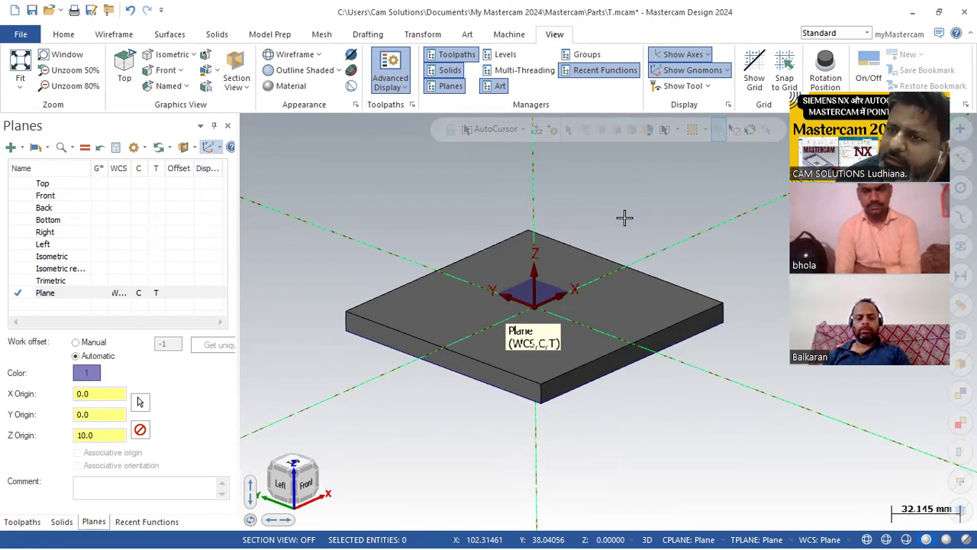
left_click(707, 55)
left_click(690, 75)
left_click(689, 76)
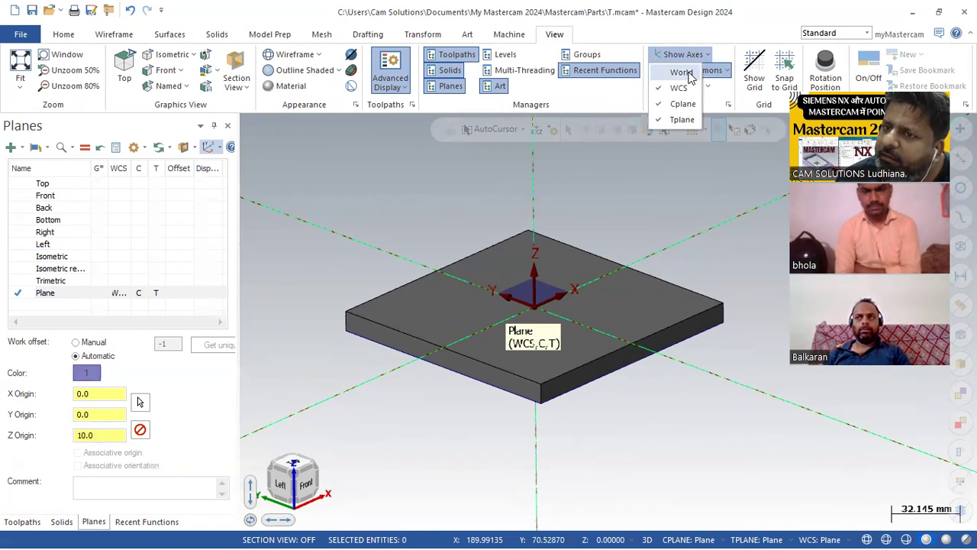
left_click(690, 75)
left_click(690, 75)
left_click(704, 231)
middle_click_drag(689, 230, 688, 234)
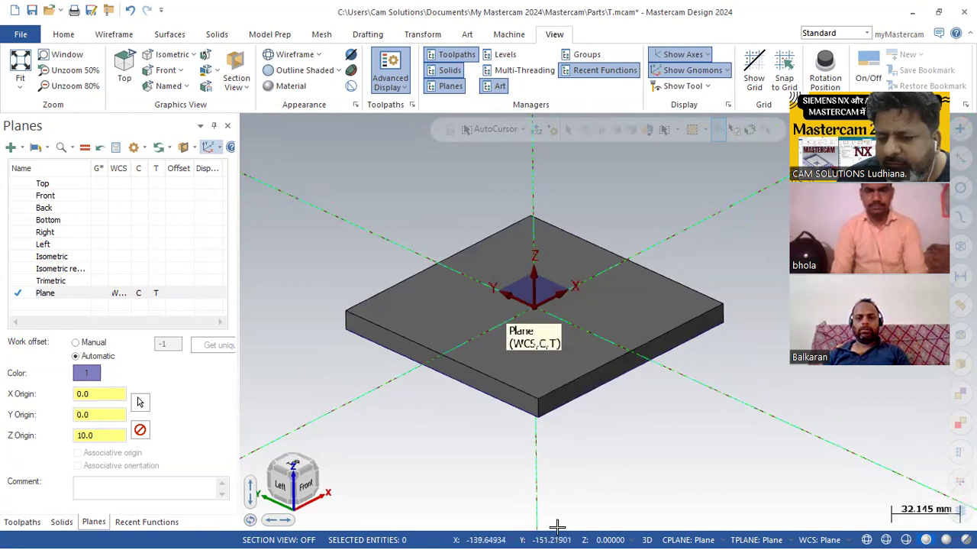
Check the circle size in the 2d.pdf drawing and draw a 105 mm diameter circle centred on the top-face plane's origin.
mouse_move(562, 533)
left_click(663, 533)
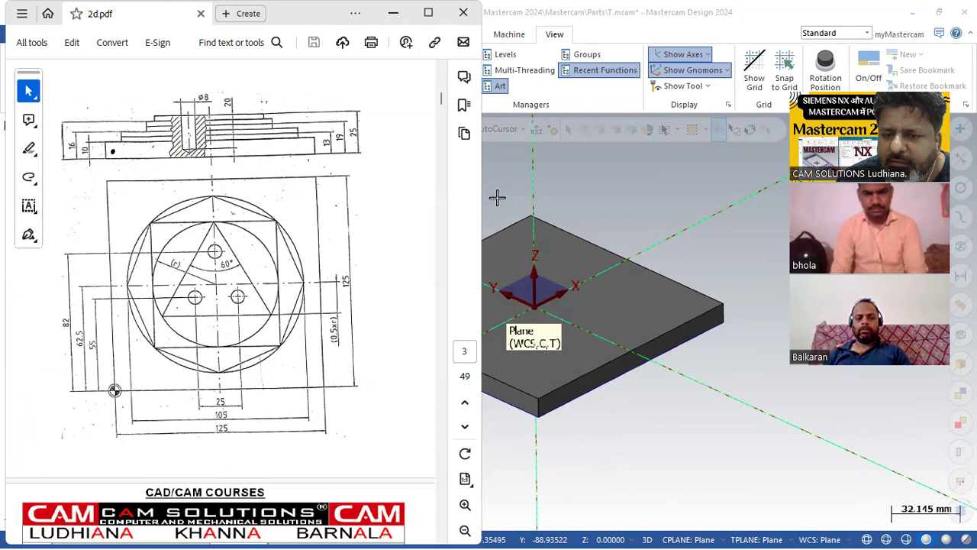
left_click(572, 191)
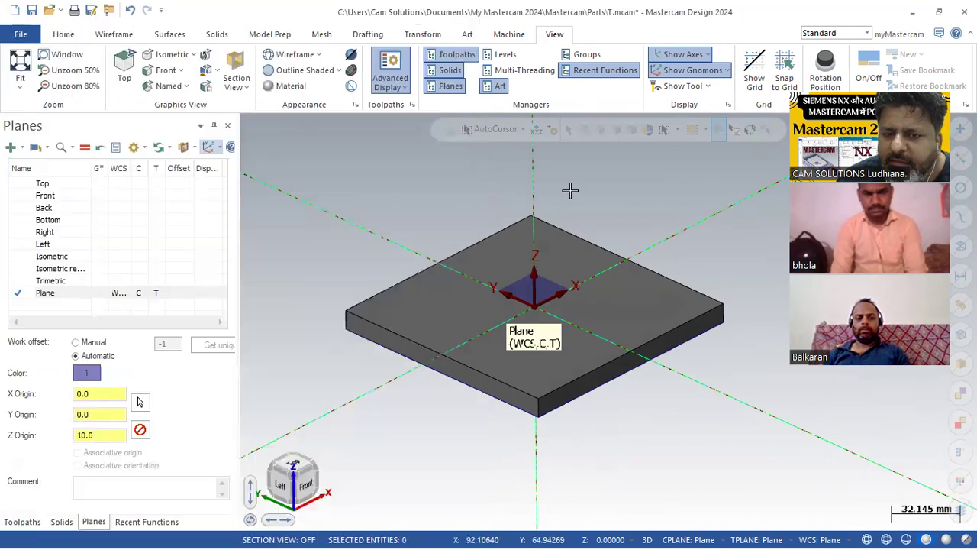
left_click(112, 35)
left_click(242, 67)
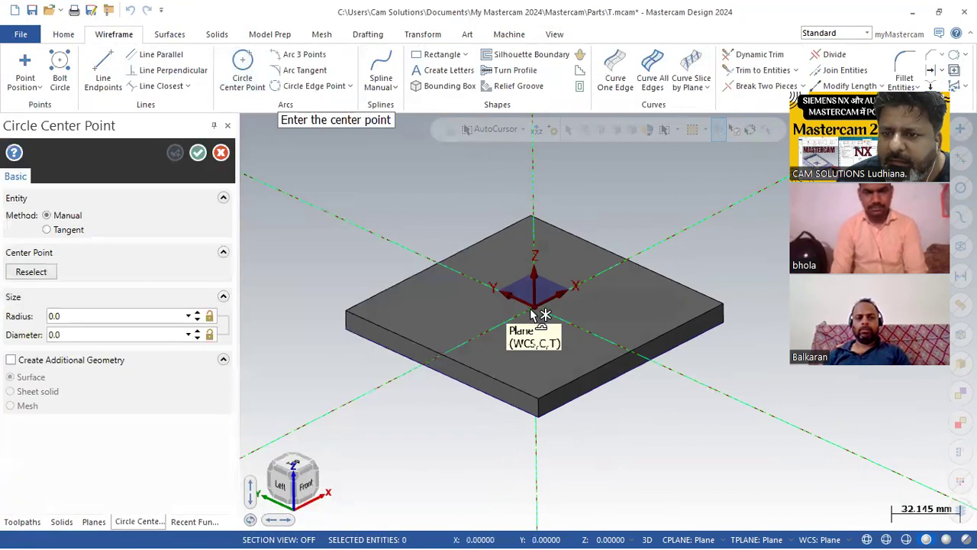
left_click(533, 311)
left_click(432, 298)
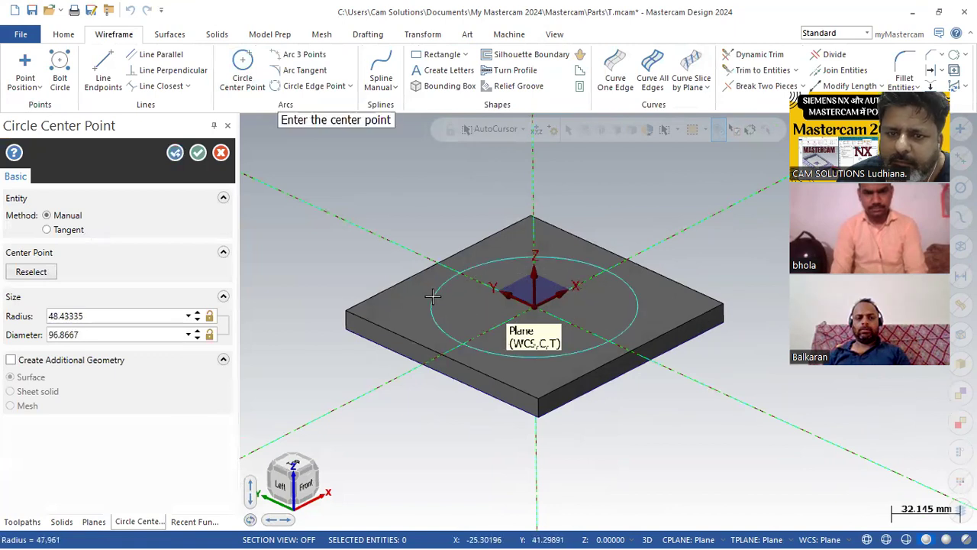
double_click(125, 339)
type("1")
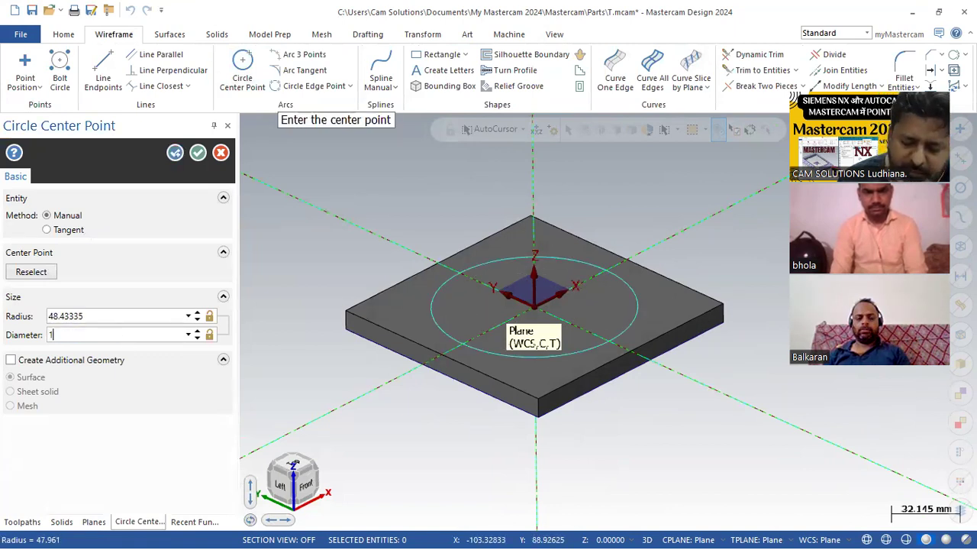
type("05")
key("Return")
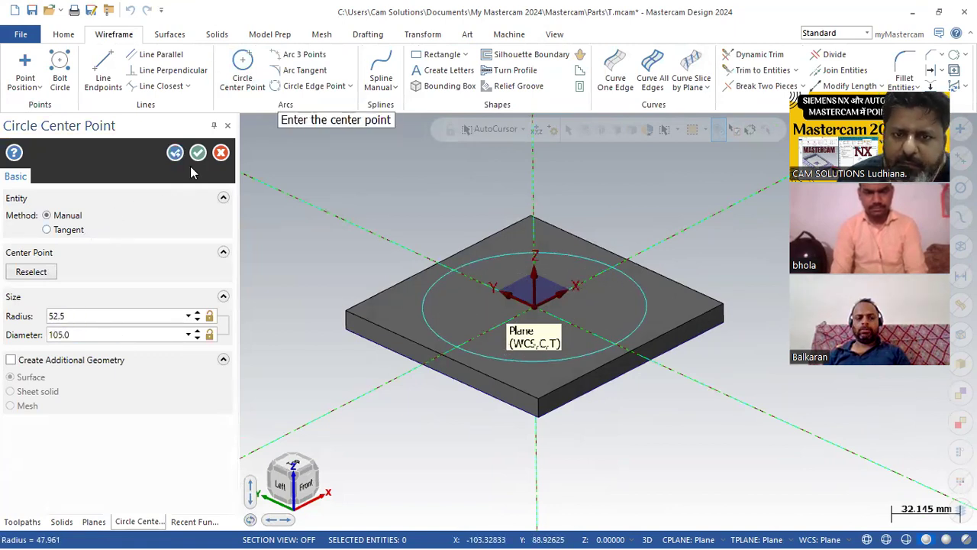
left_click(198, 152)
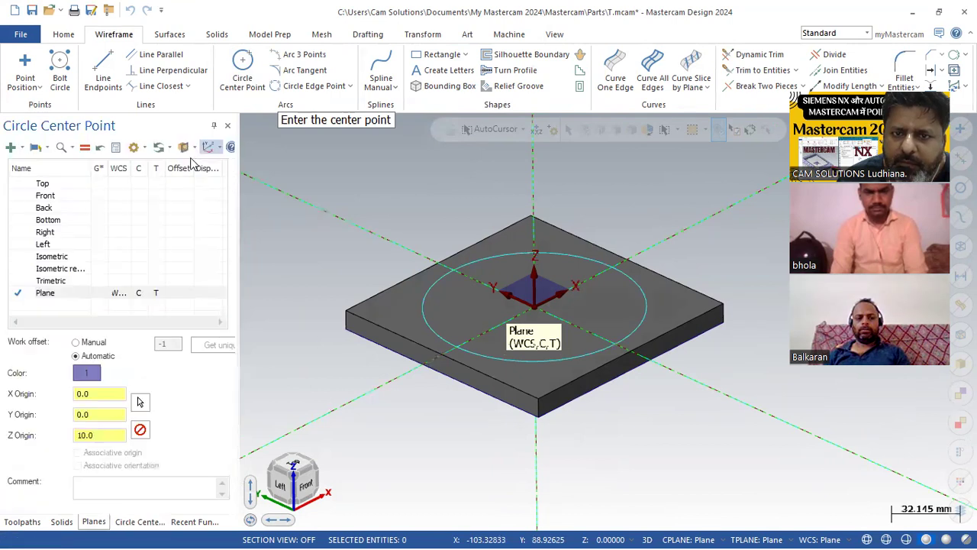
Extrude the 105 mm circle upward 3 mm as a new solid body.
left_click(217, 34)
left_click(136, 65)
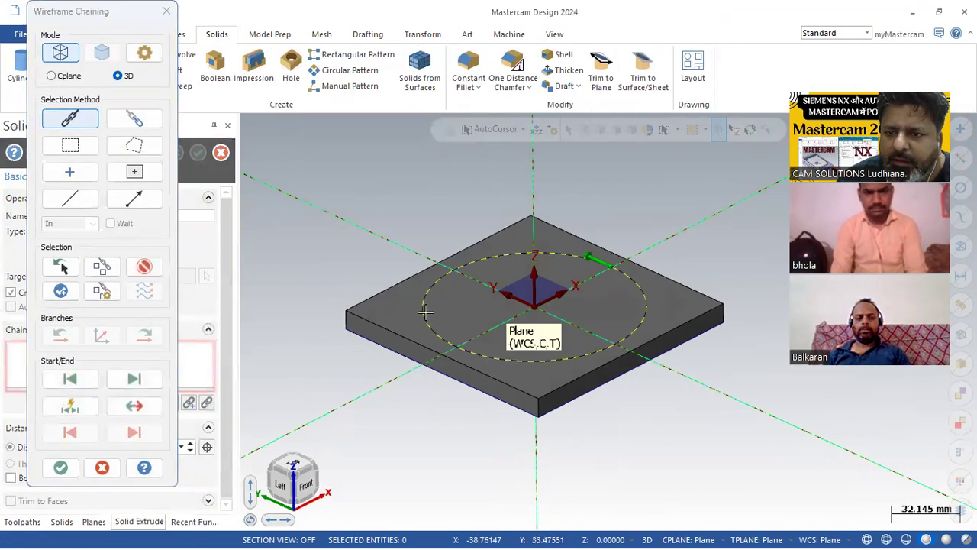
left_click(426, 312)
double_click(99, 449)
key("Return")
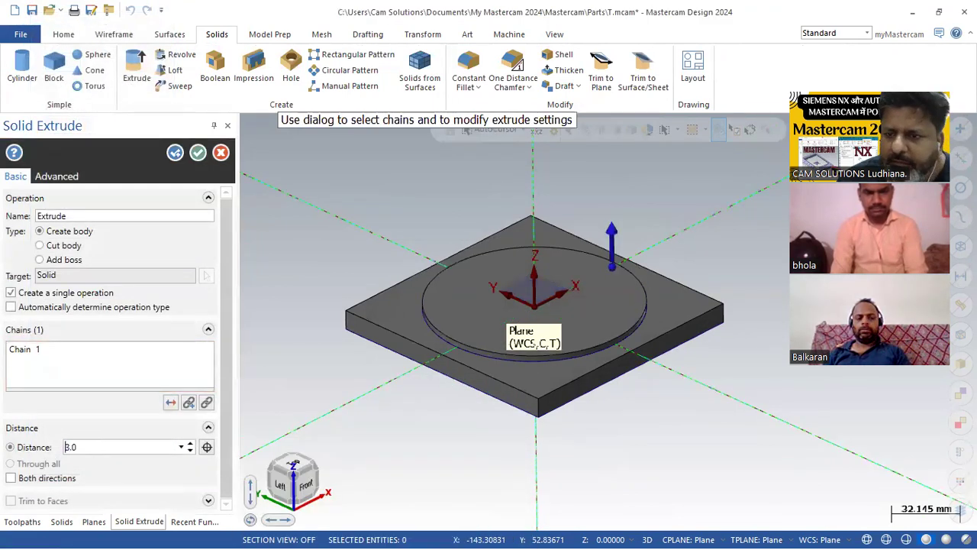
left_click(198, 153)
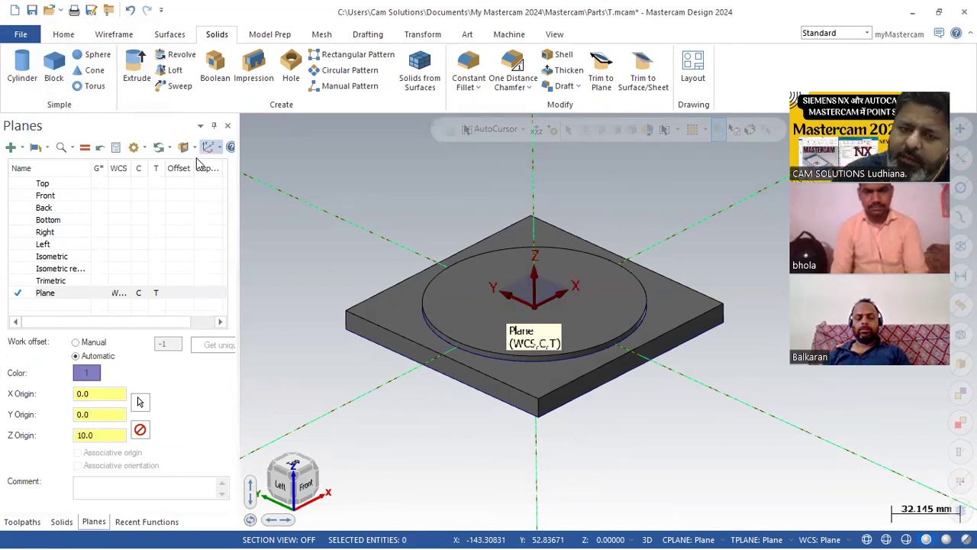
Create a plane from the disc's top solid face with origin X 0, Y 0, Z 13, and turn off its associative origin and orientation.
left_click(12, 147)
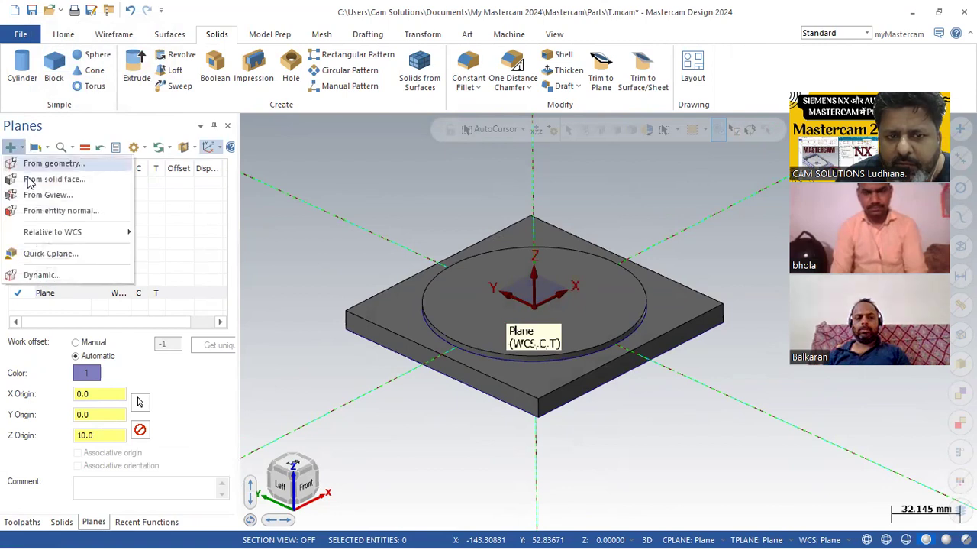
left_click(45, 180)
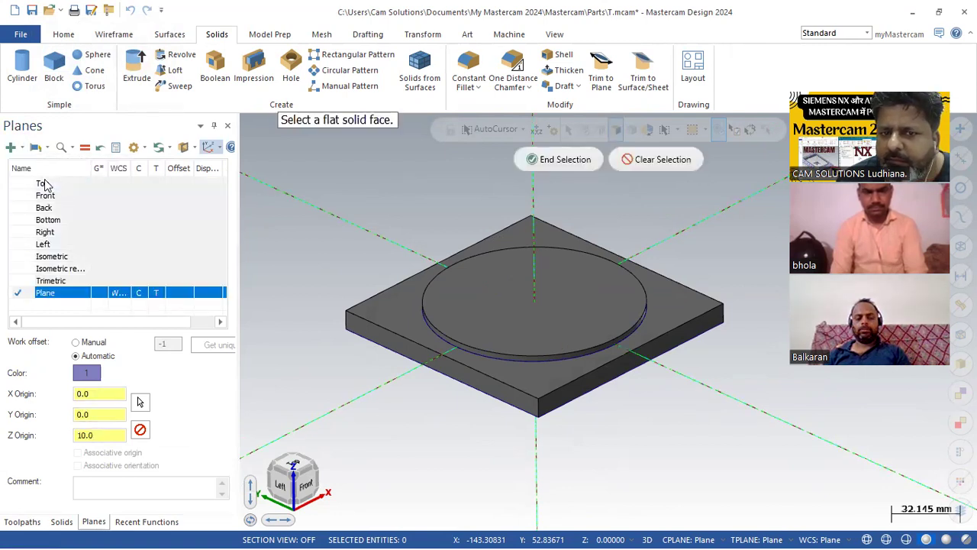
left_click(541, 305)
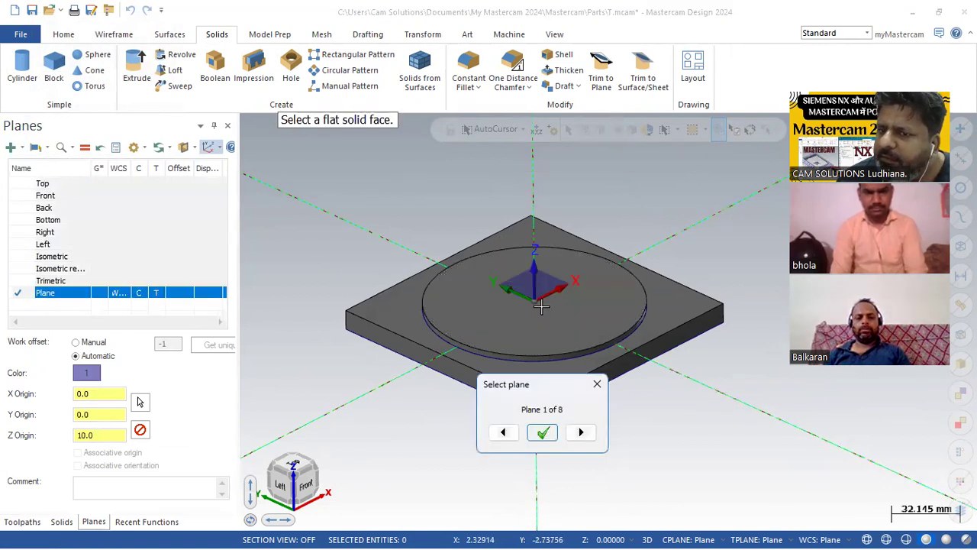
left_click(542, 433)
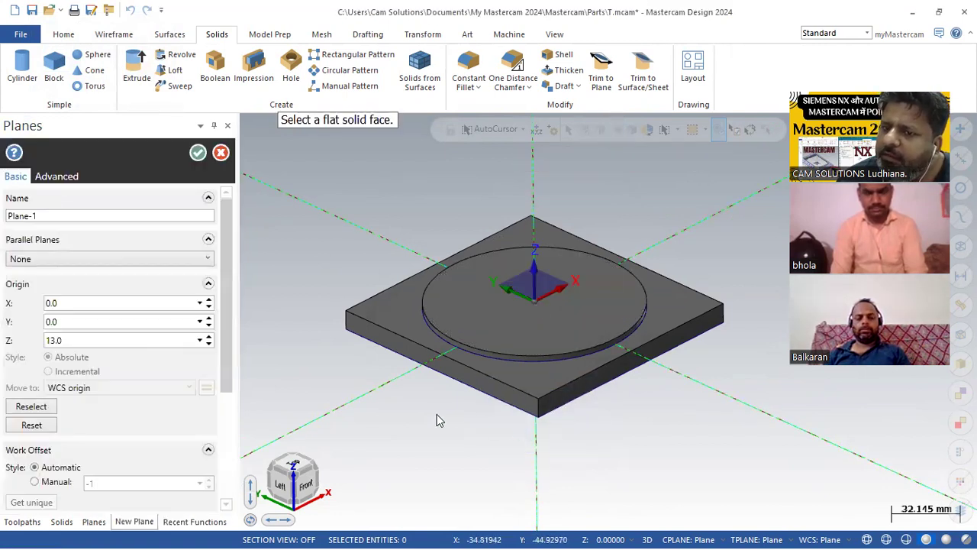
left_click(198, 152)
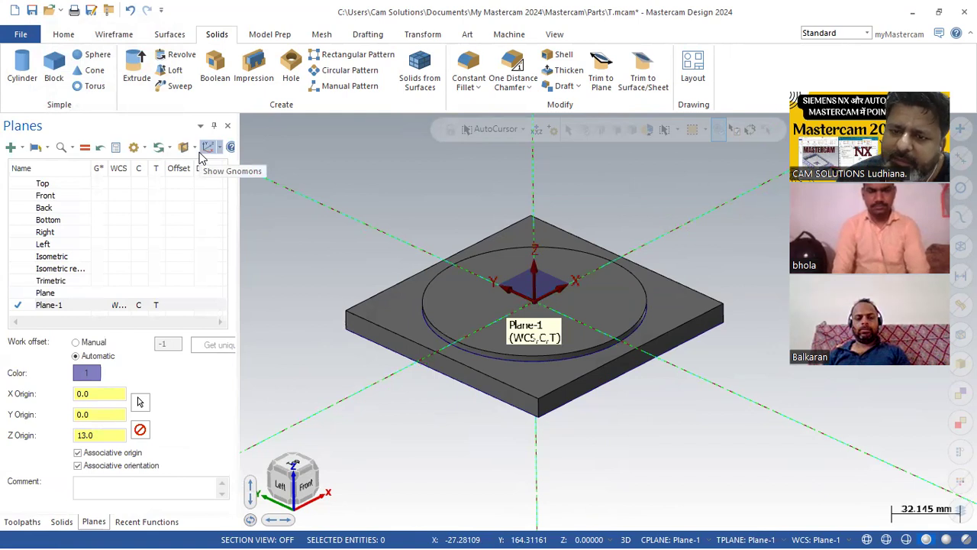
left_click(78, 454)
left_click(79, 465)
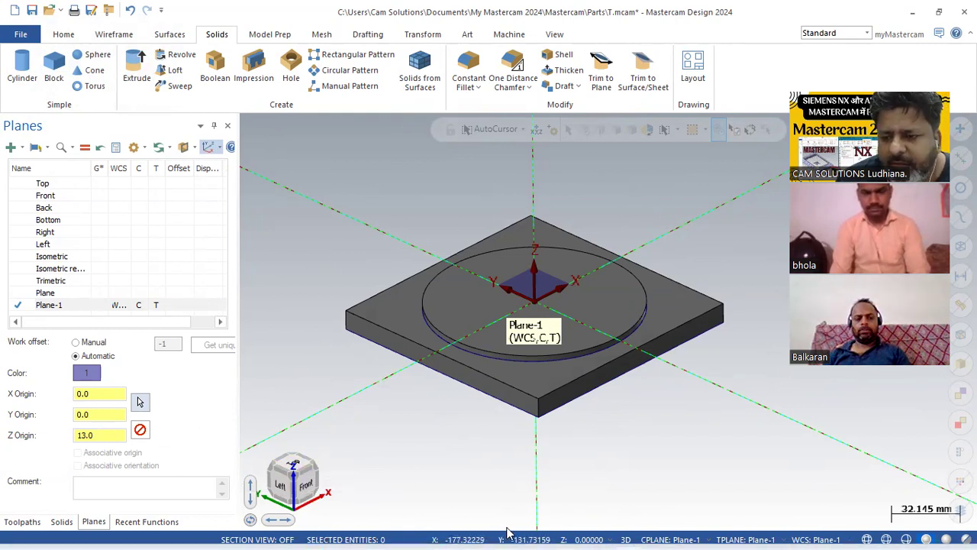
Check the octagon in the 2d.pdf drawing and place an 8-sided polygon at the origin with a corner radius of 105/2 (52.5 mm).
left_click(660, 532)
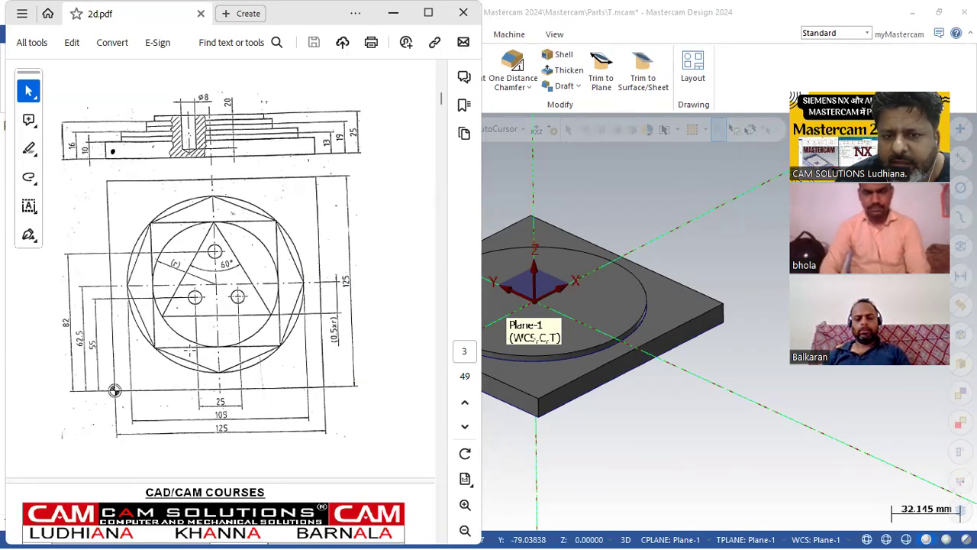
left_click(394, 18)
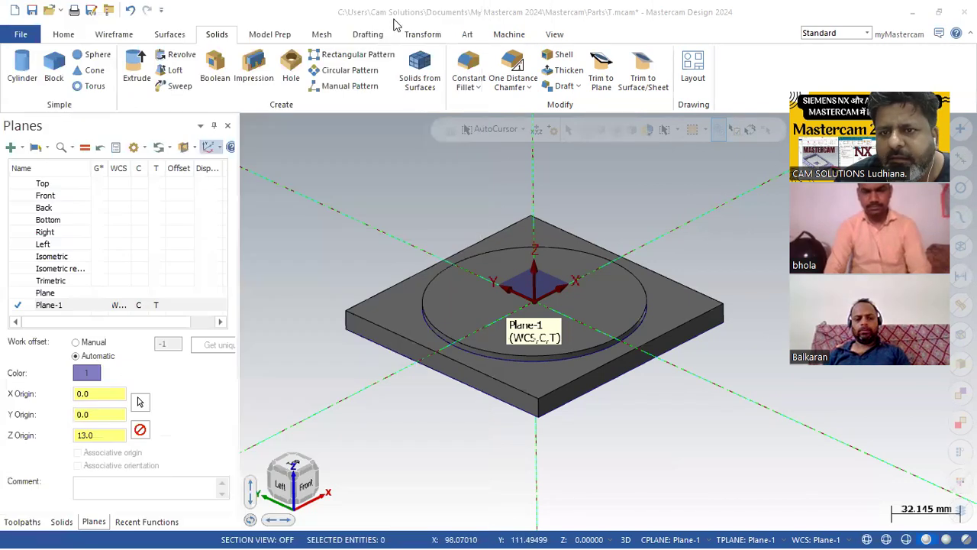
right_click(472, 199)
left_click(504, 279)
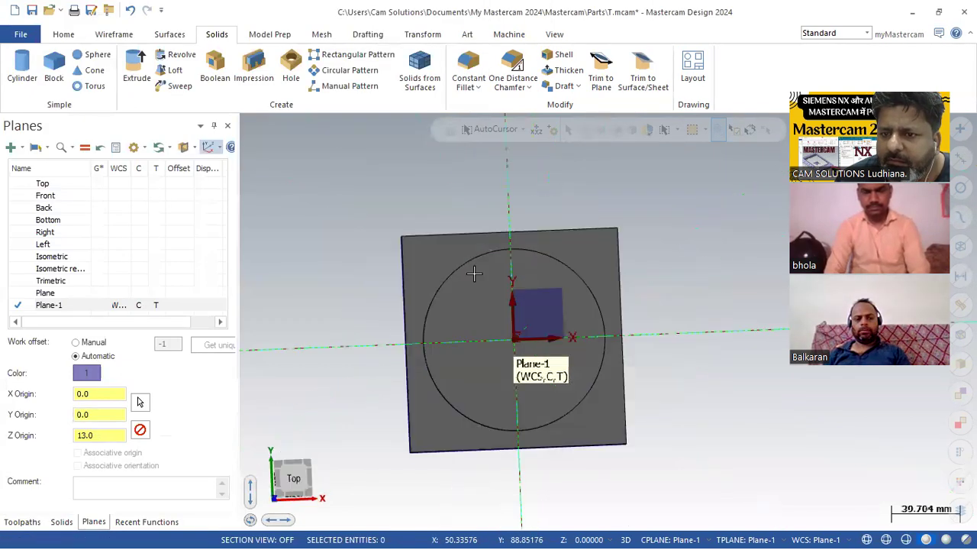
left_click(114, 36)
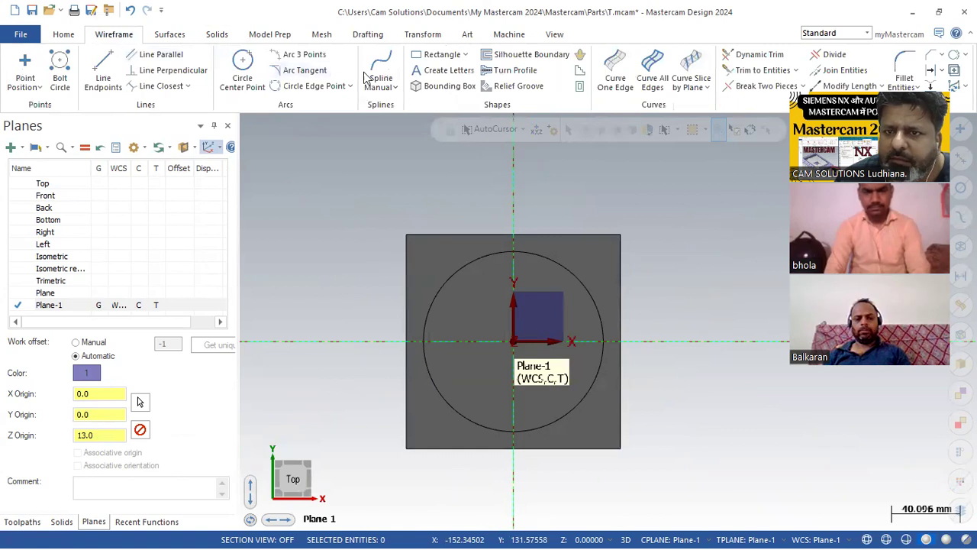
left_click(444, 54)
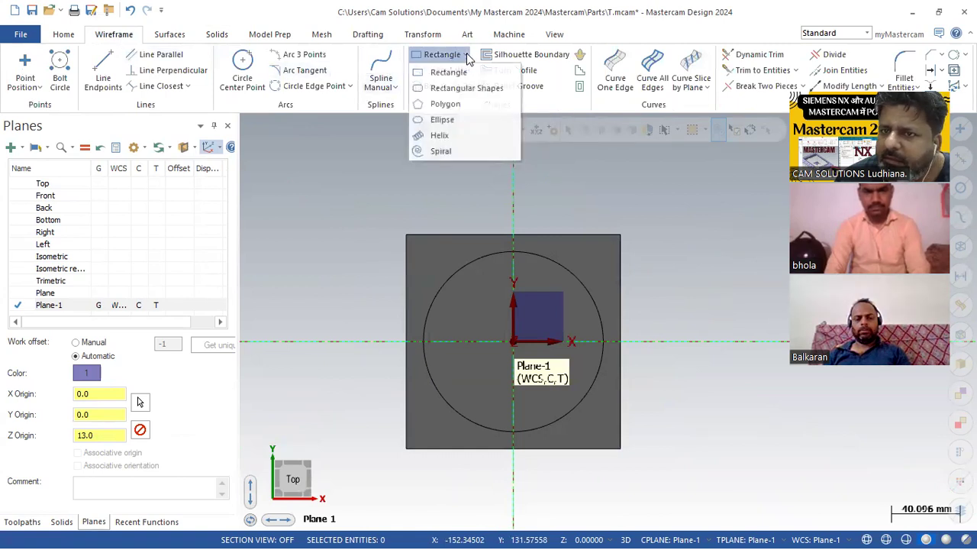
left_click(465, 104)
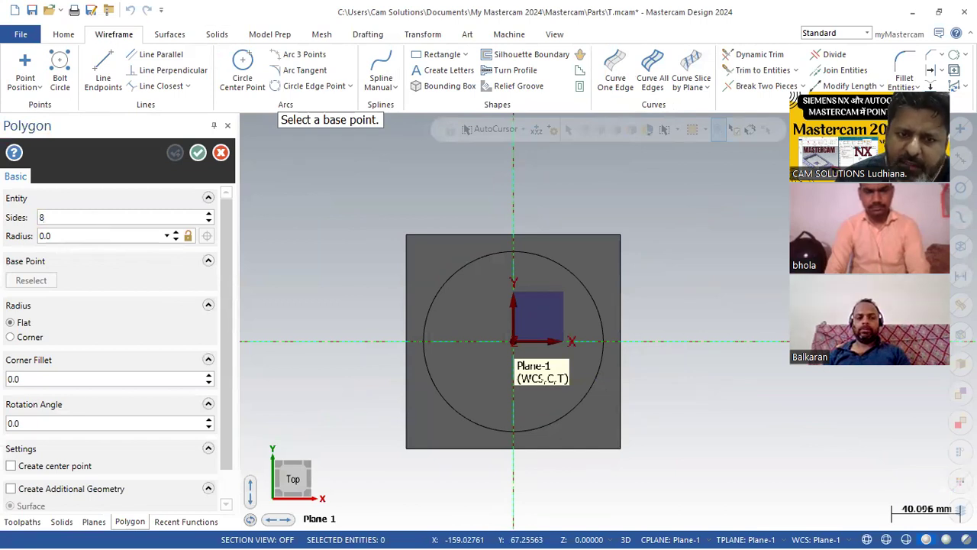
left_click(514, 341)
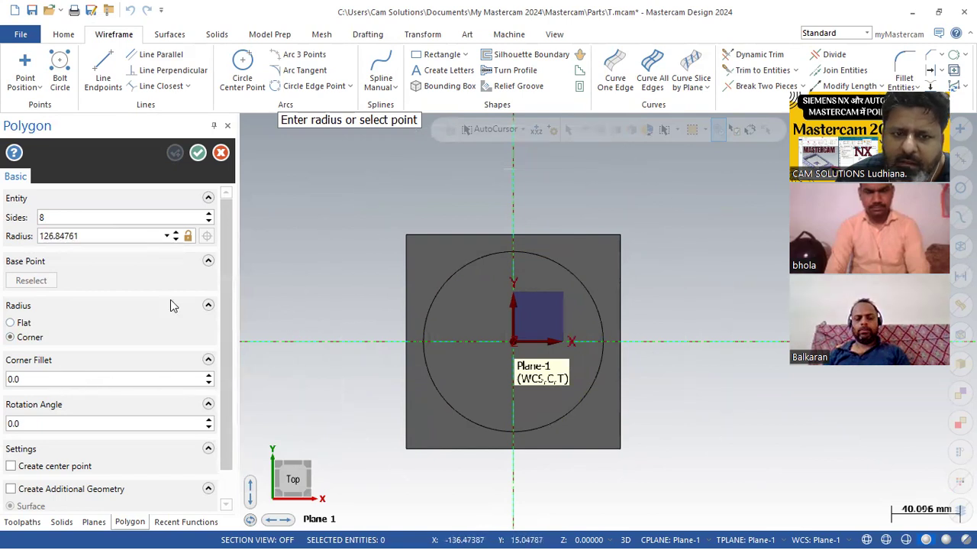
left_click(98, 232)
type("105/")
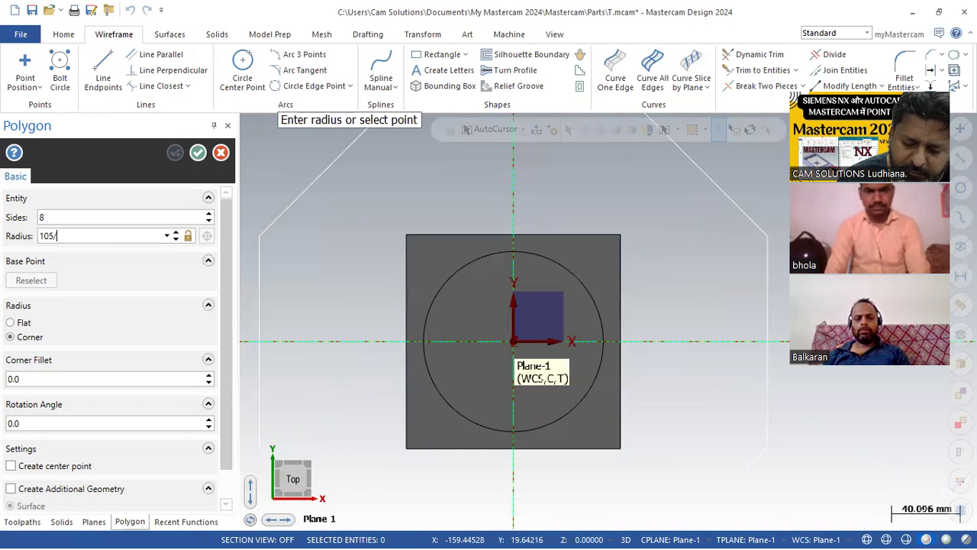
type("2")
key("Return")
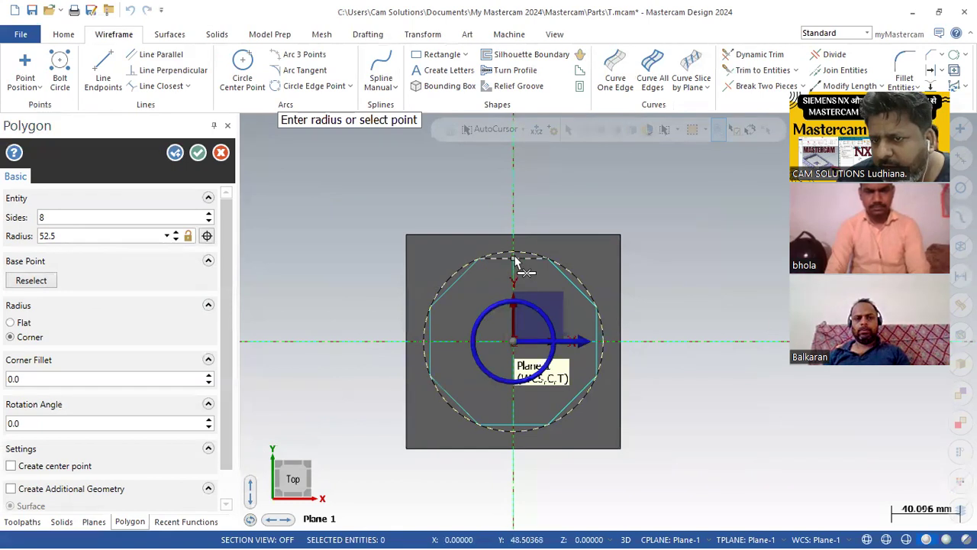
Set the octagon's rotation angle to 22.5 degrees, half of 360/8, and create the polygon.
left_click_drag(221, 303, 224, 330)
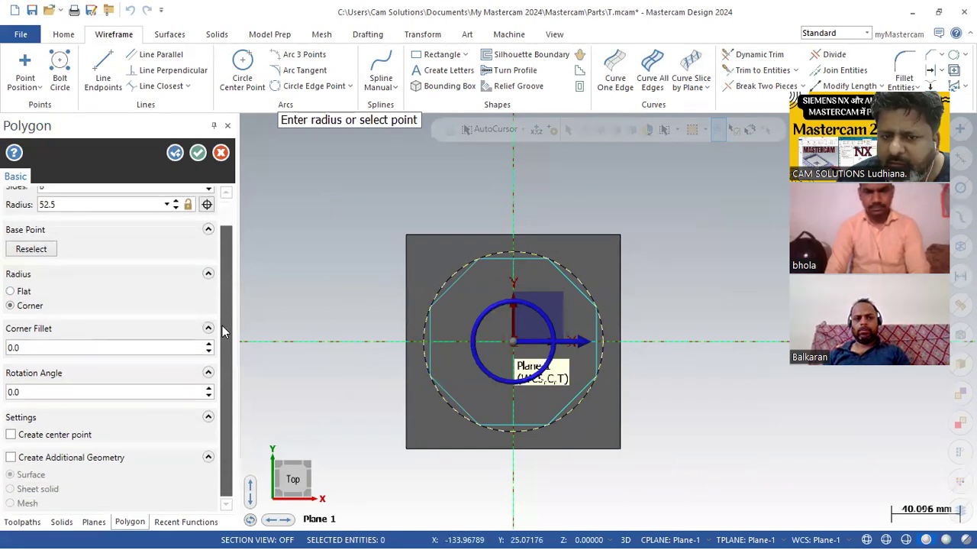
left_click(126, 394)
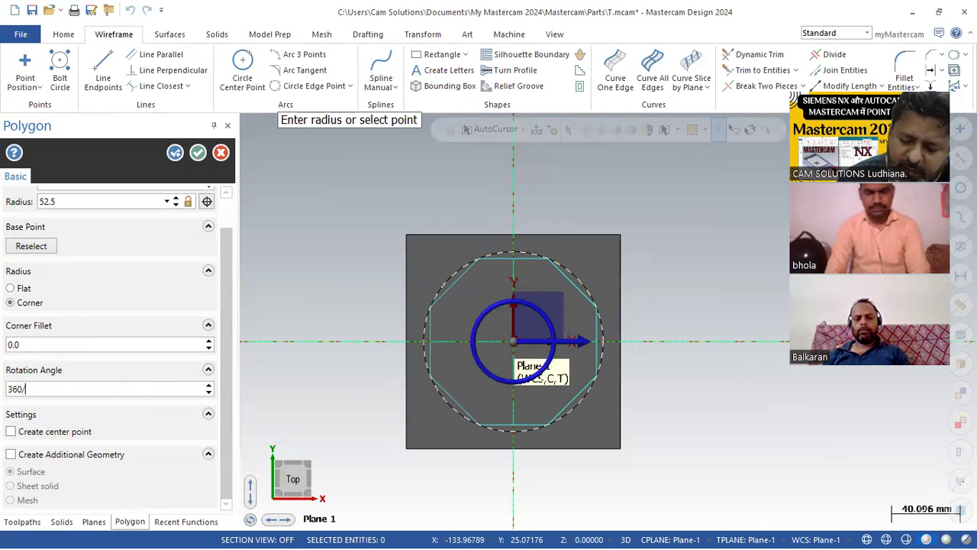
key("Return")
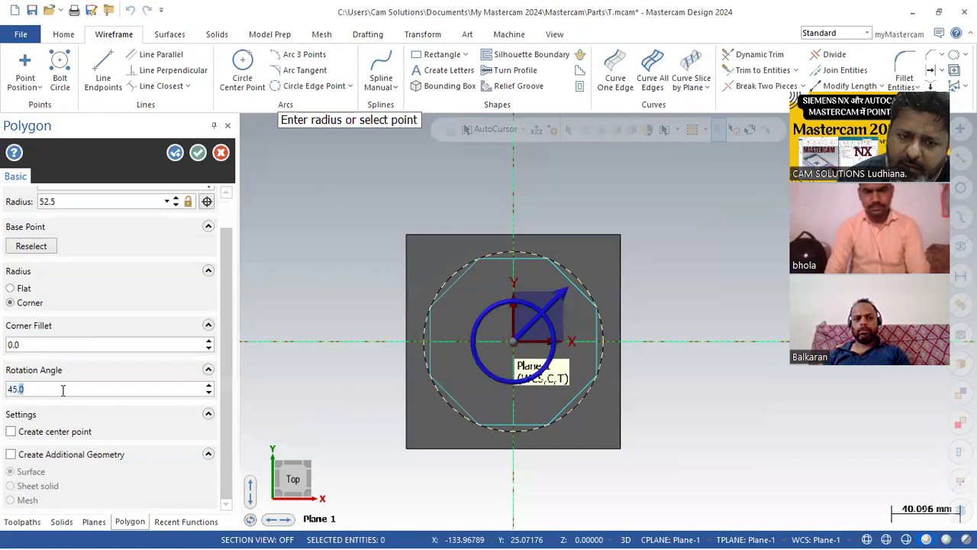
type("/2")
key("Return")
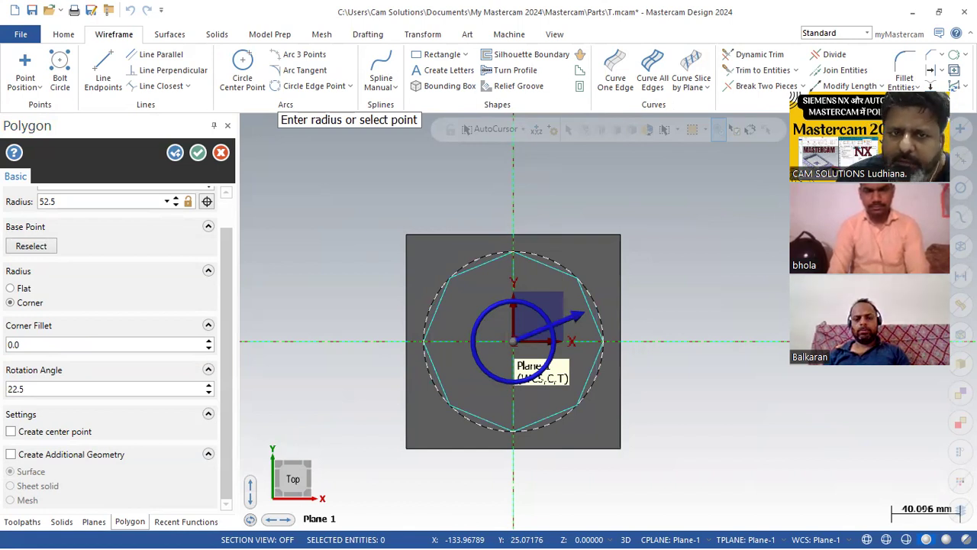
left_click(198, 152)
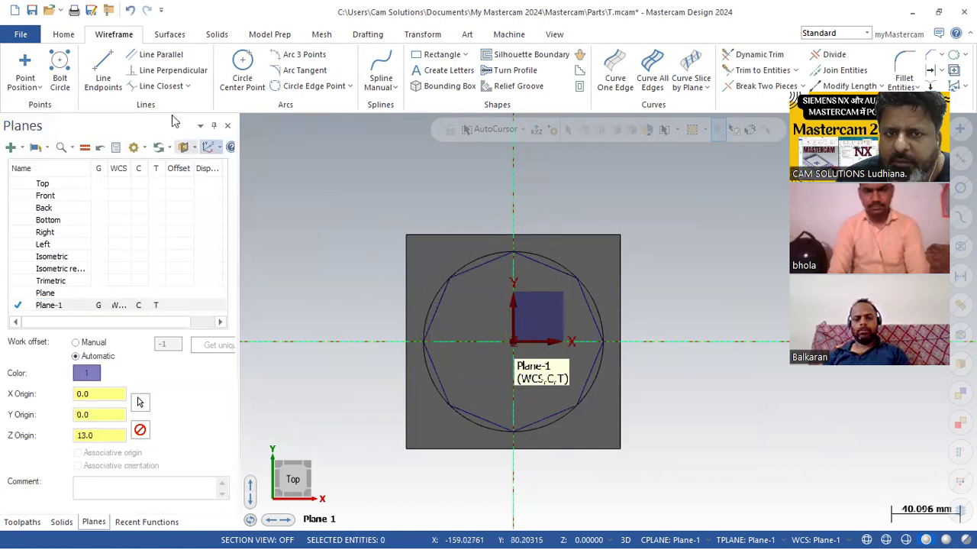
left_click(103, 72)
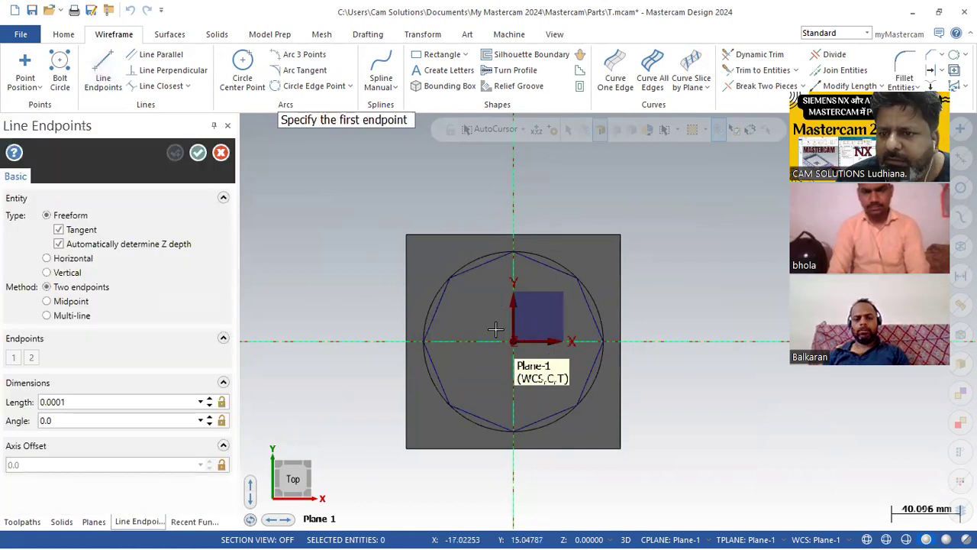
left_click(514, 254)
left_click(514, 341)
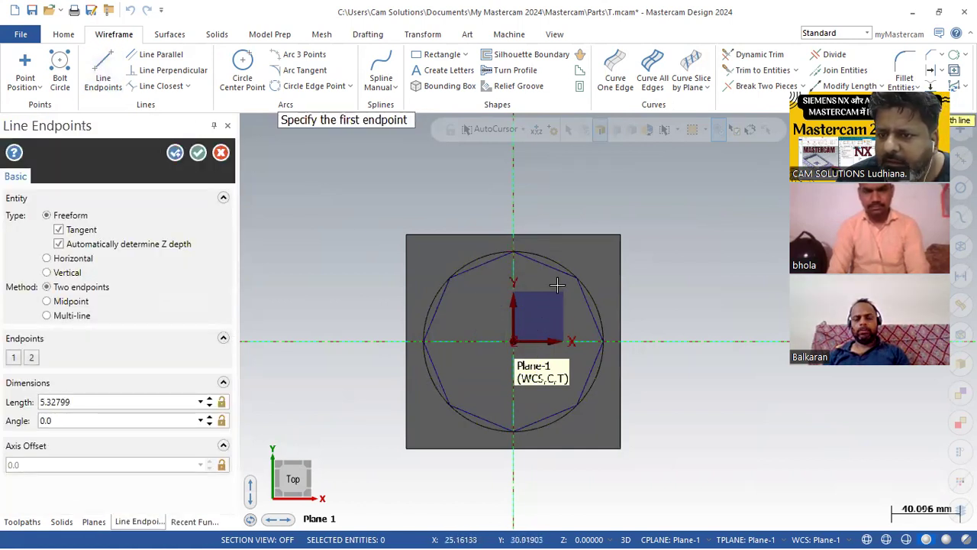
left_click(545, 265)
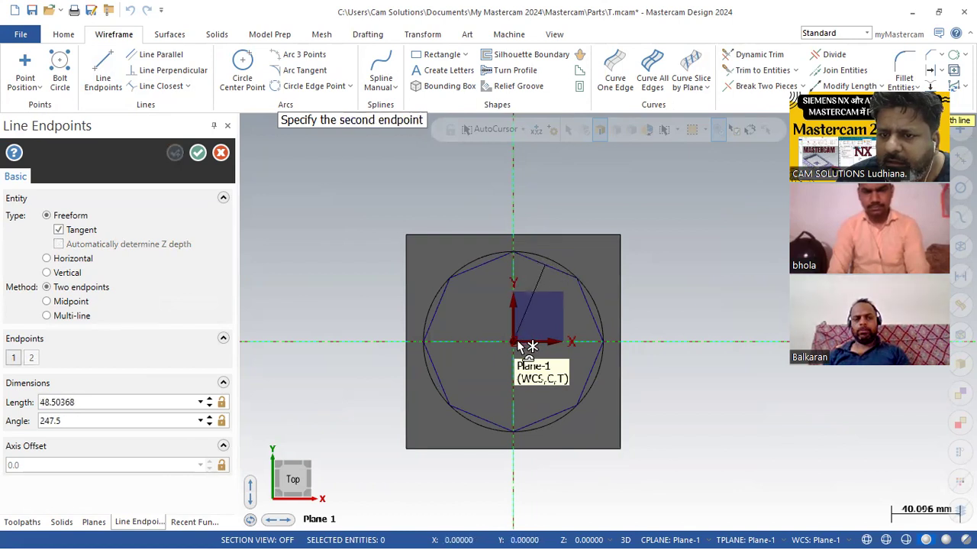
left_click(514, 342)
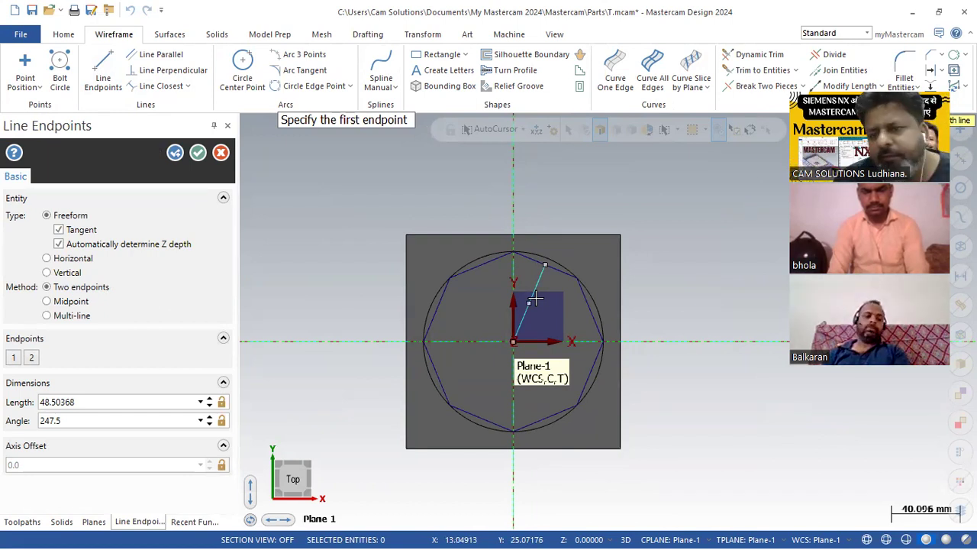
key("Escape")
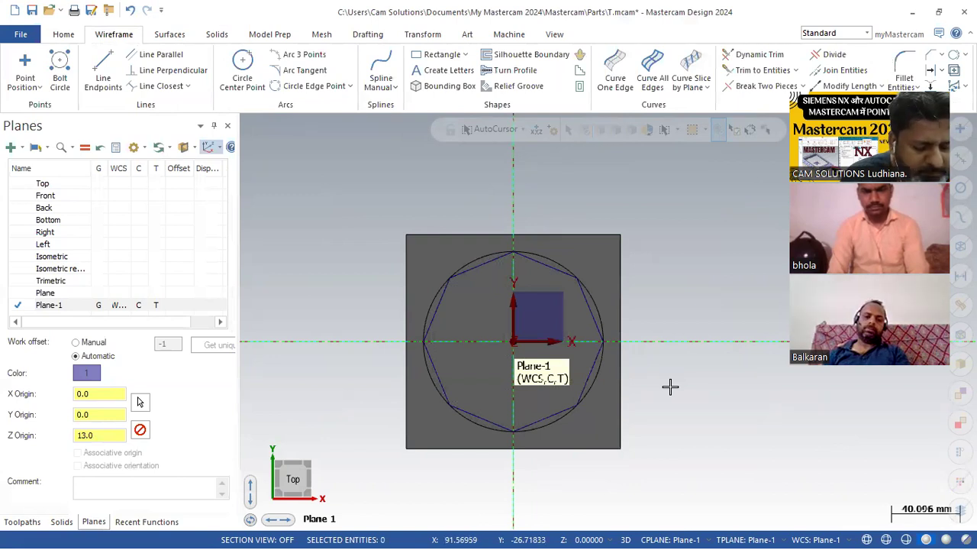
Extrude the octagon on the disc's top face upward 3 mm as a new solid body.
right_click(600, 191)
left_click(653, 317)
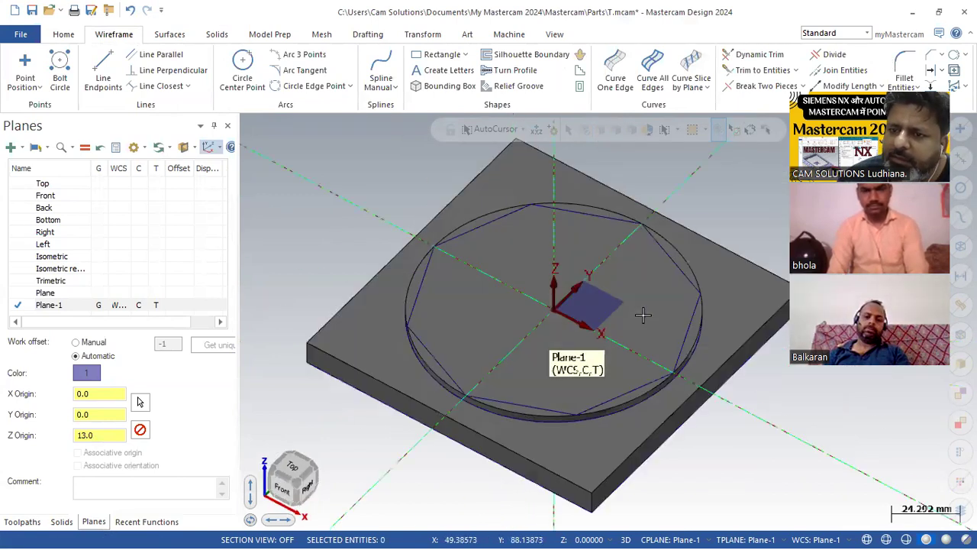
left_click(209, 35)
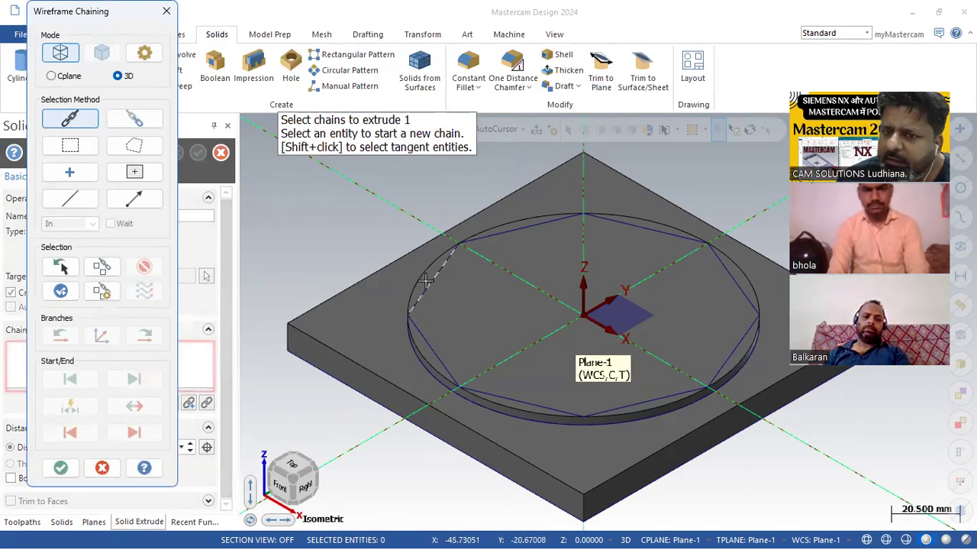
left_click(413, 306)
left_click(62, 471)
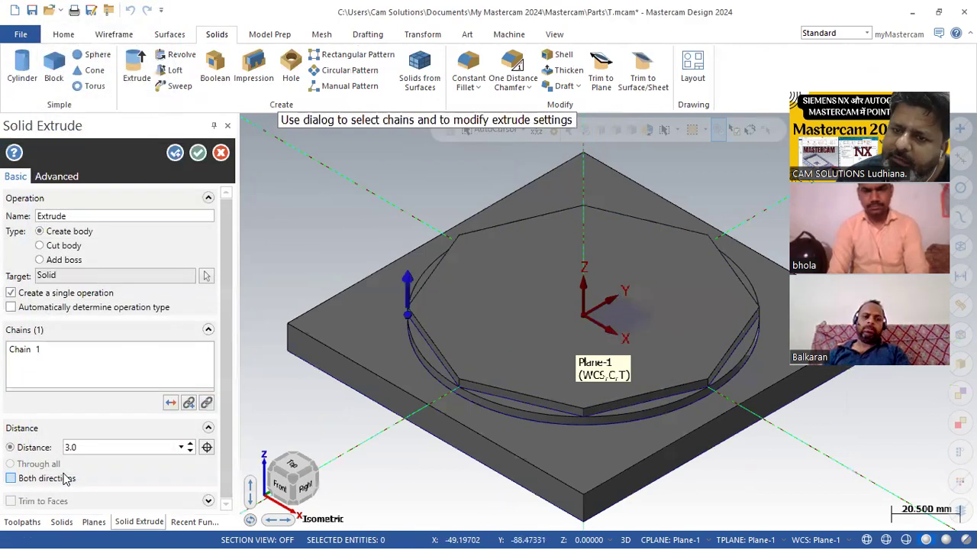
left_click(197, 153)
Create a plane from the octagon body's top solid face with origin X 0, Y 0, Z 16.
right_click(277, 175)
left_click(322, 289)
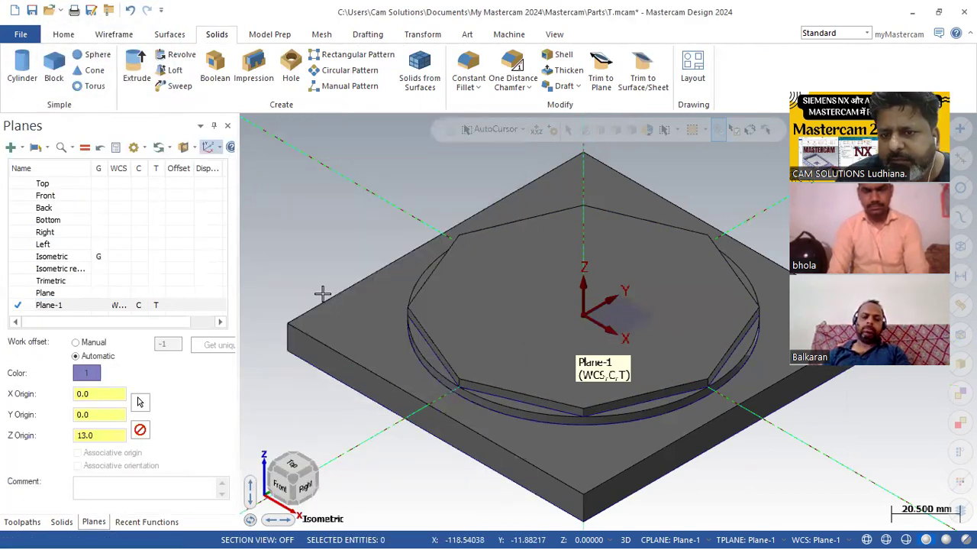
middle_click_drag(288, 370, 291, 279)
scroll(289, 273, "down", 3)
scroll(420, 288, "up", 1)
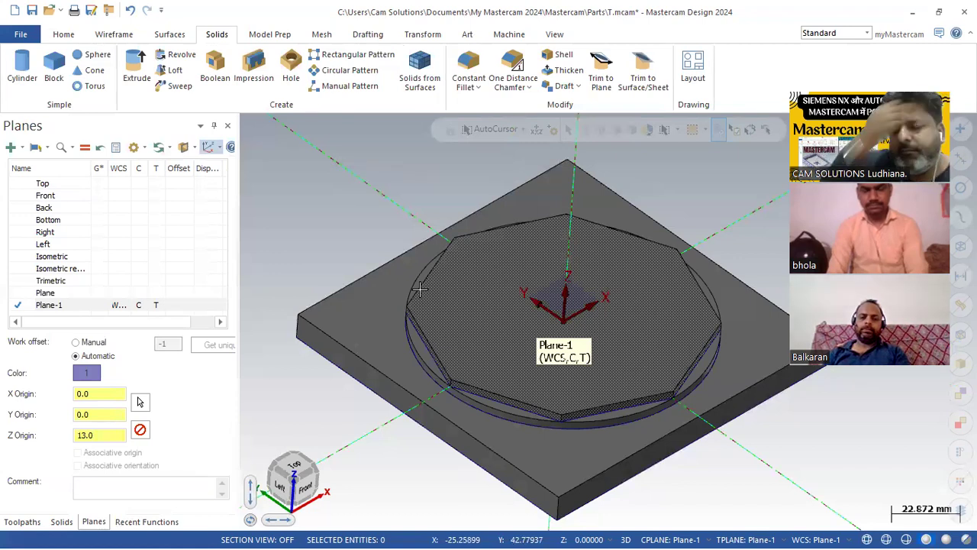
left_click(22, 150)
left_click(47, 179)
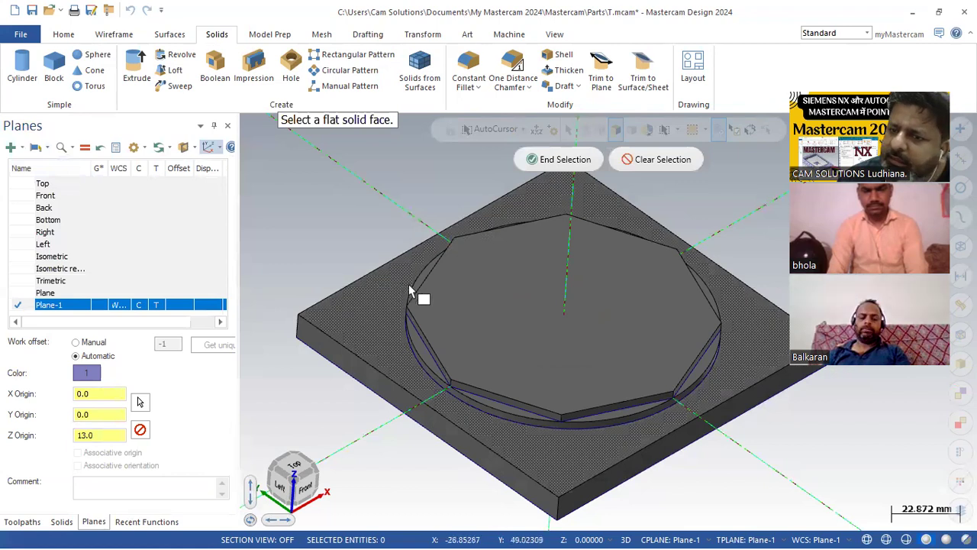
left_click(473, 302)
left_click(422, 311)
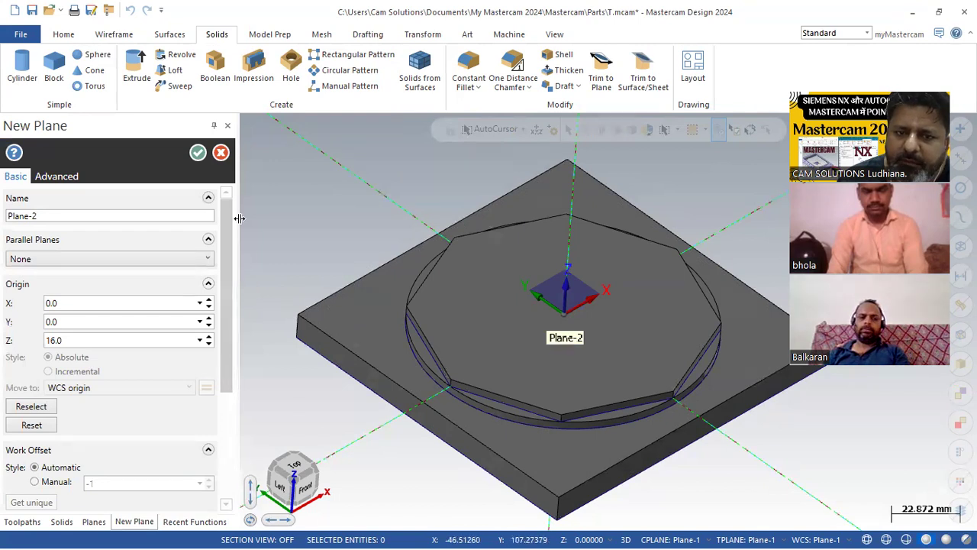
left_click(200, 155)
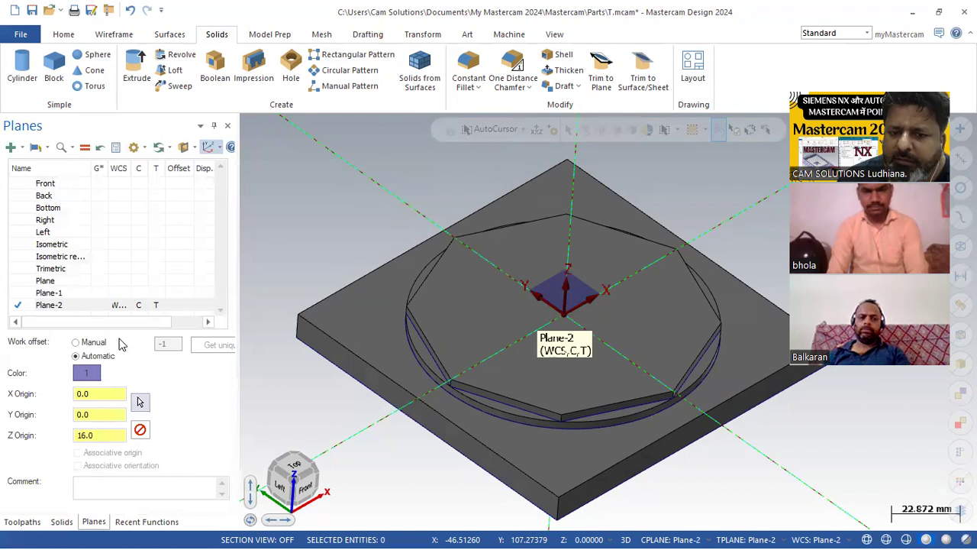
Check the square in the 2d.pdf drawing and draw a corner-anchored rectangle of about 74.25 by 74.25 mm between two opposite octagon vertices.
mouse_move(317, 237)
middle_mouse_down()
mouse_move(338, 218)
mouse_move(329, 229)
middle_mouse_up()
mouse_move(550, 534)
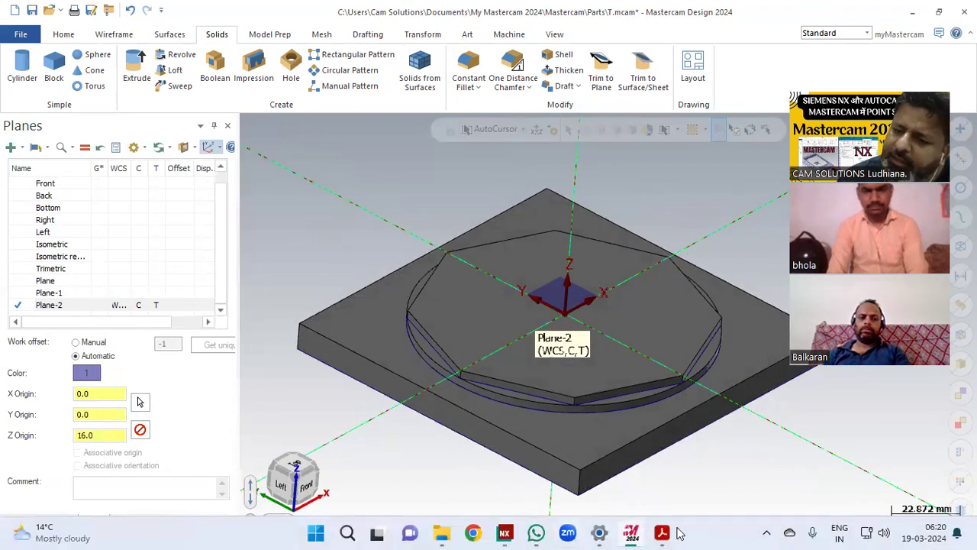
left_click(663, 534)
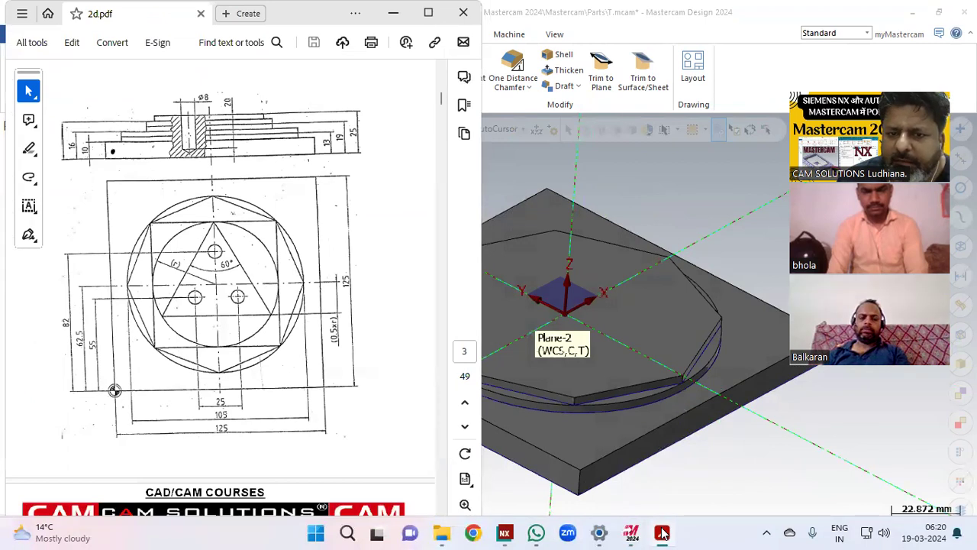
left_click(663, 534)
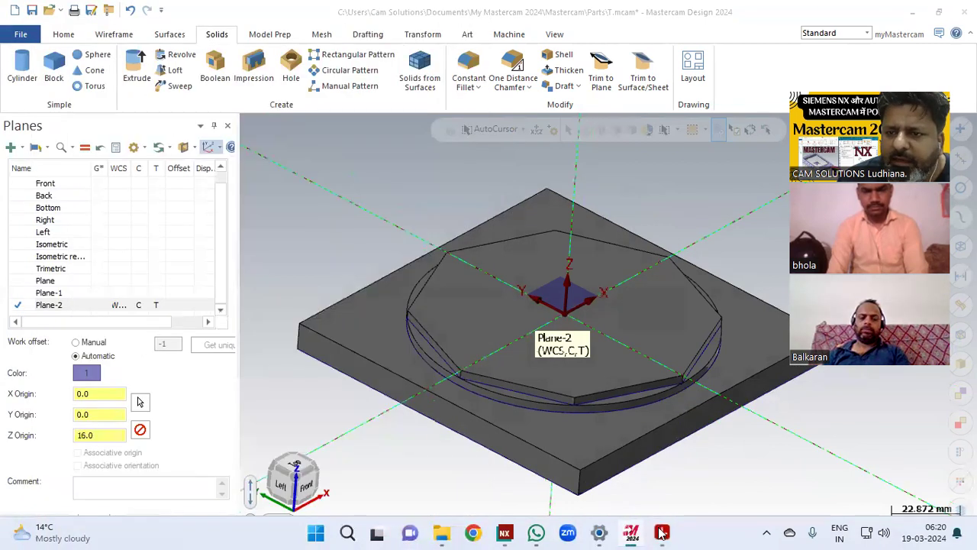
left_click(114, 34)
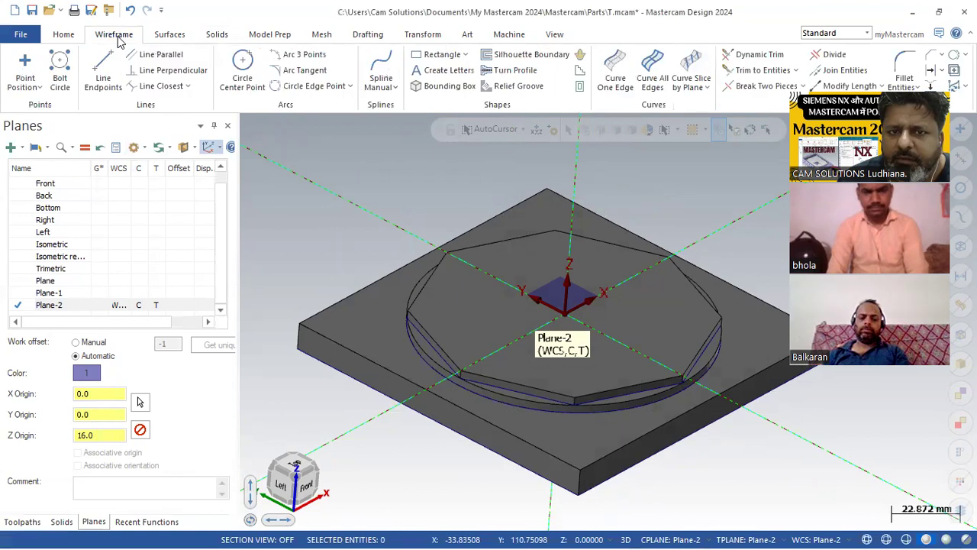
left_click(434, 60)
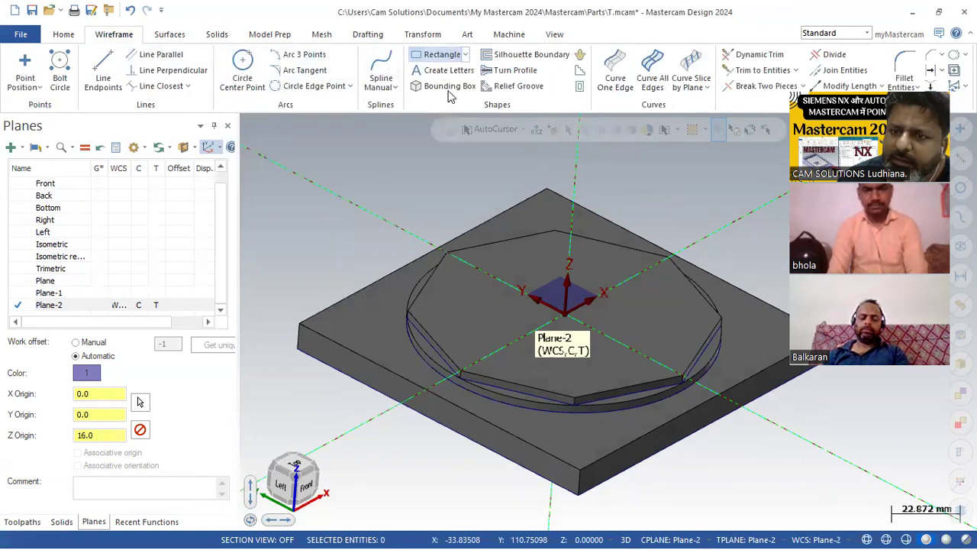
left_click(409, 314)
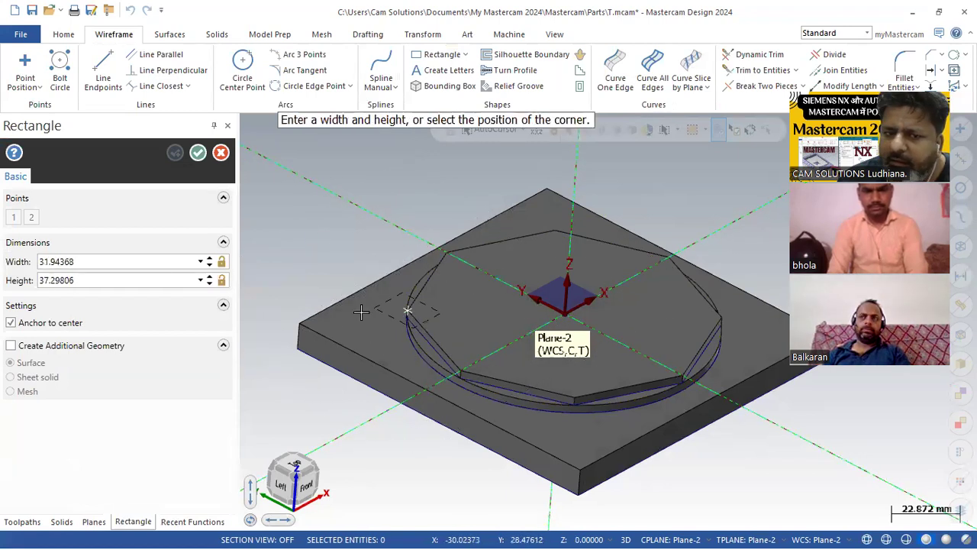
left_click(36, 327)
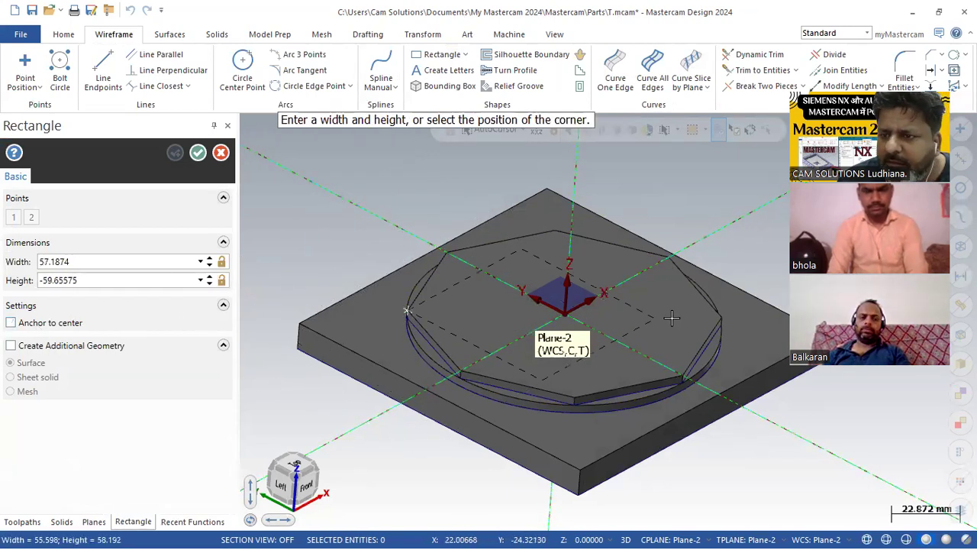
left_click(722, 318)
mouse_move(380, 254)
middle_mouse_down()
mouse_move(367, 272)
mouse_move(371, 314)
mouse_move(377, 269)
middle_mouse_up()
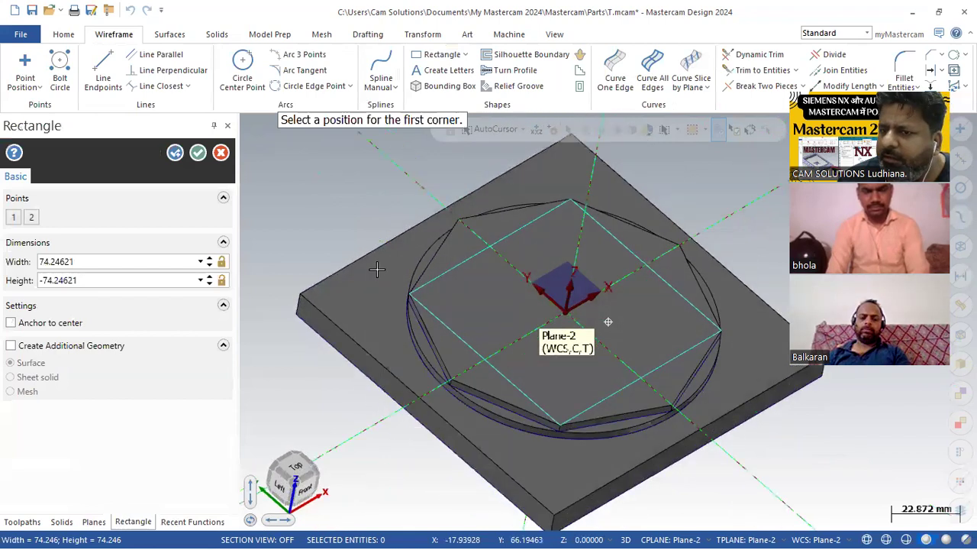
left_click(198, 153)
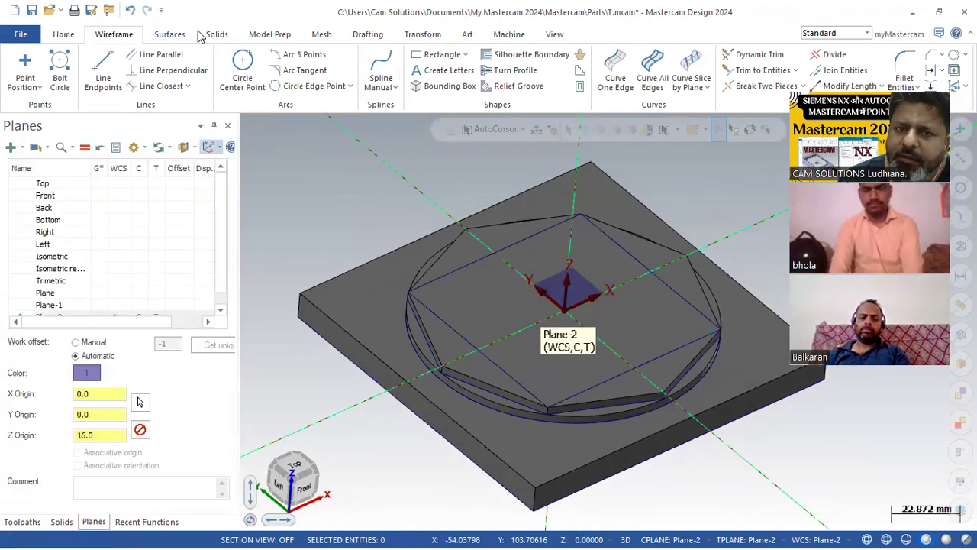
Extrude the inscribed square upward 3 mm as a new solid body.
left_click(216, 34)
left_click(134, 68)
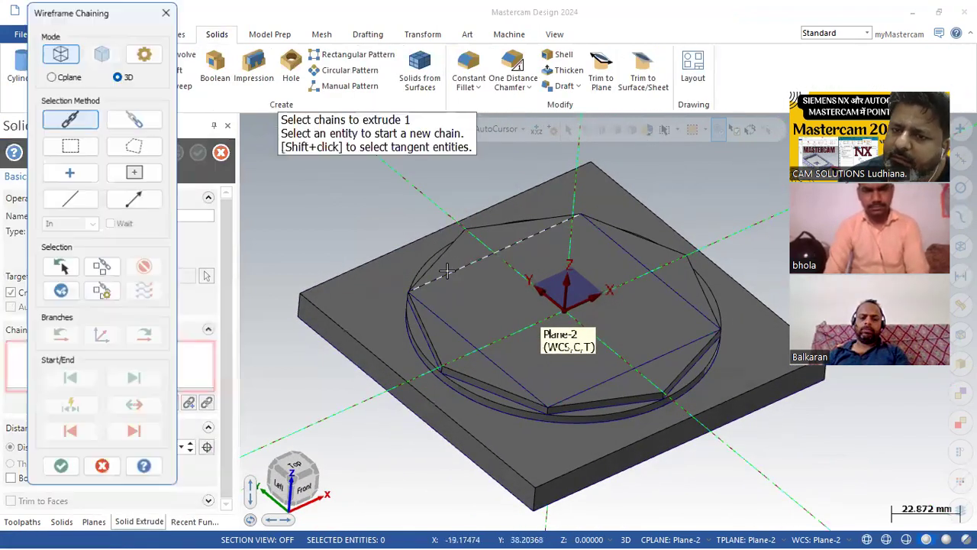
left_click(446, 271)
left_click(61, 465)
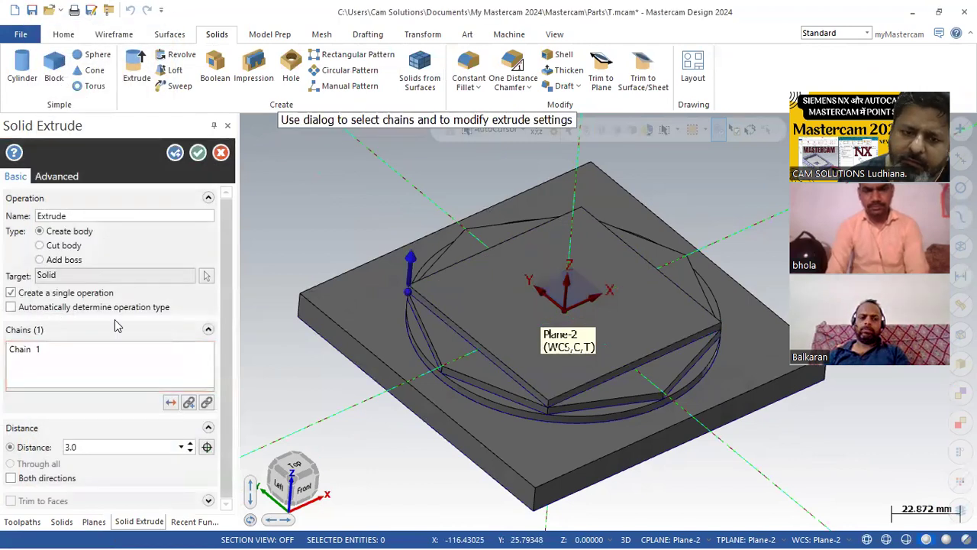
left_click(200, 155)
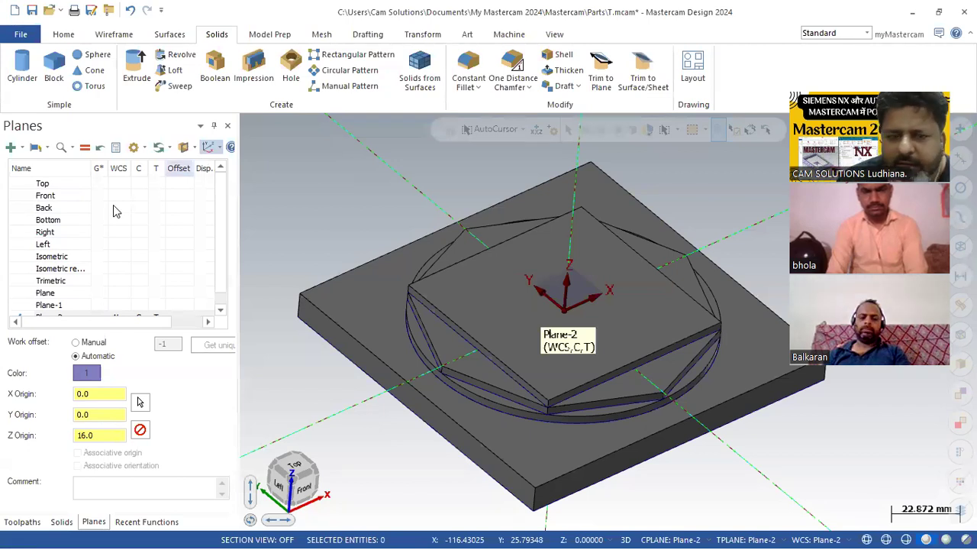
Create a plane from the square body's top solid face with origin X 0, Y 0, Z 19.
left_click(11, 148)
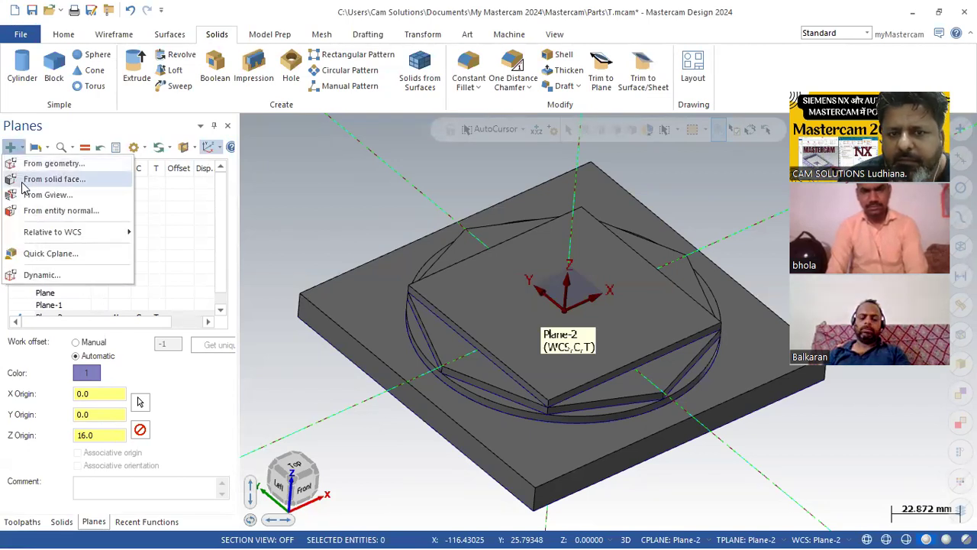
left_click(46, 180)
left_click(476, 284)
left_click(424, 311)
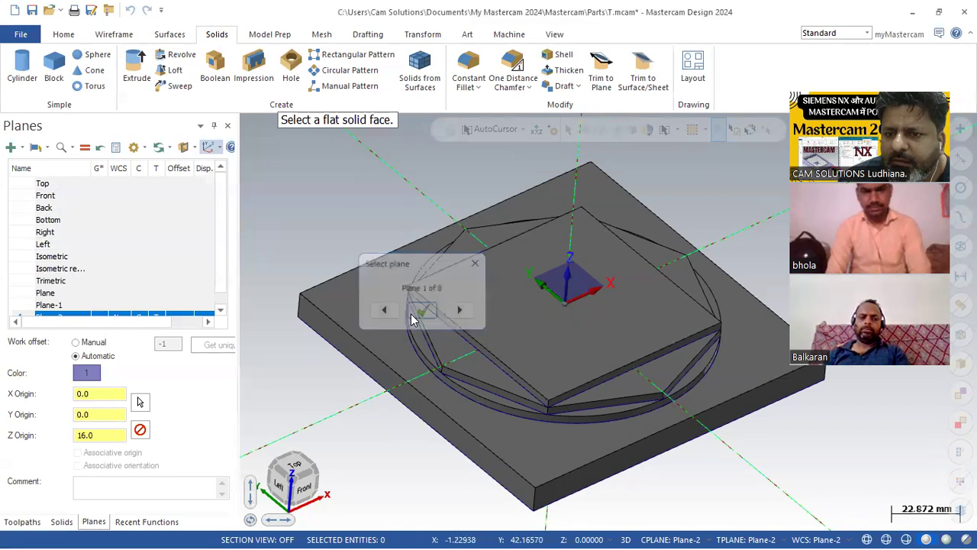
left_click(198, 154)
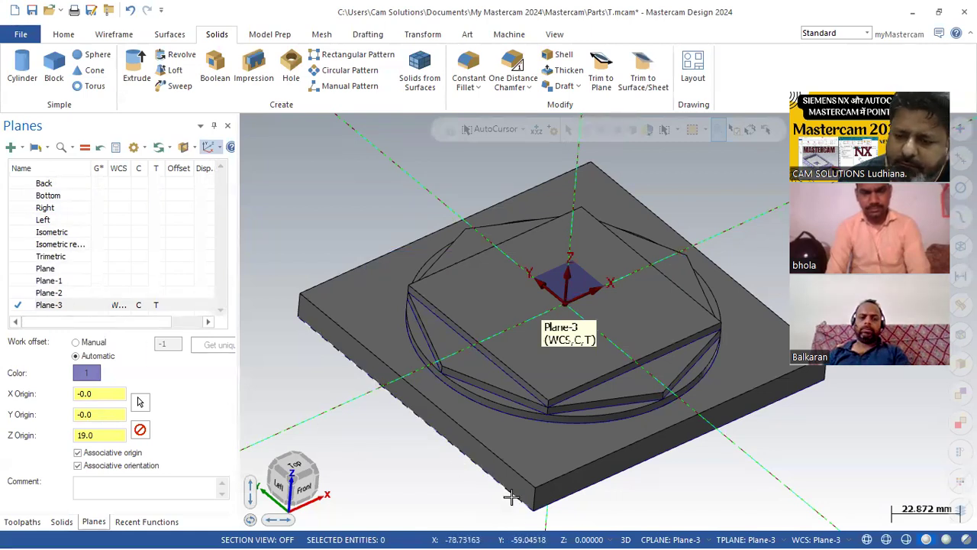
Check the inner circle in the 2d.pdf drawing and draw a circle from the origin to the square's edge midpoint, about 74.25 mm in diameter.
left_click(663, 533)
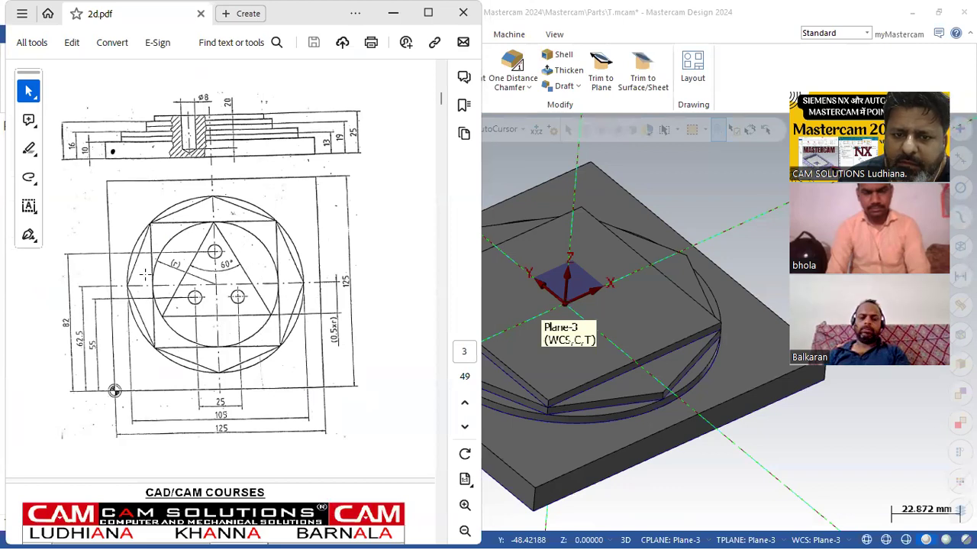
left_click(511, 149)
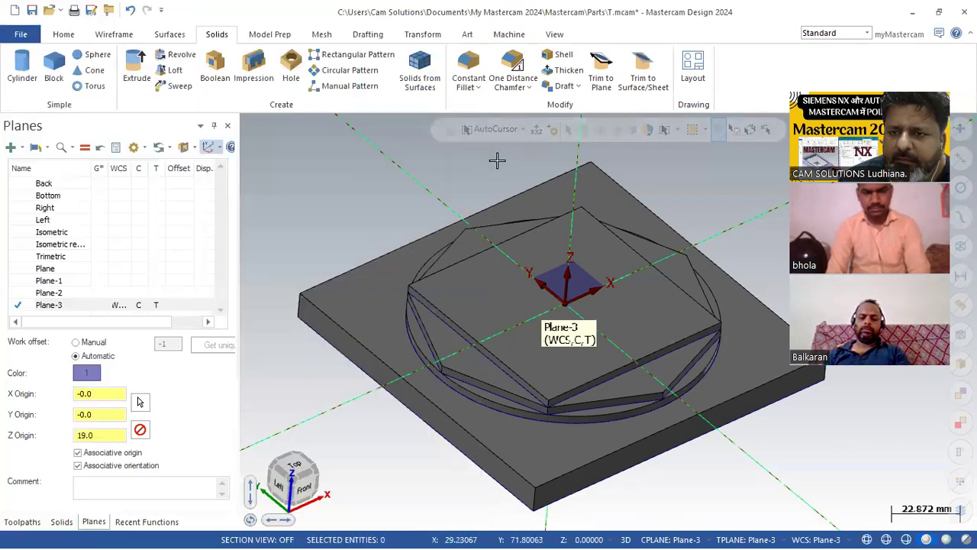
left_click(128, 36)
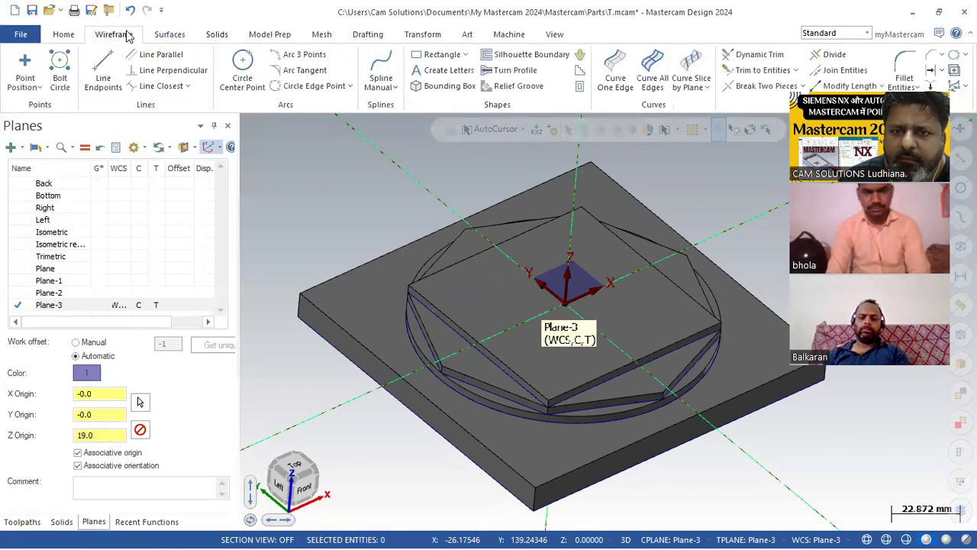
left_click(242, 69)
left_click(565, 306)
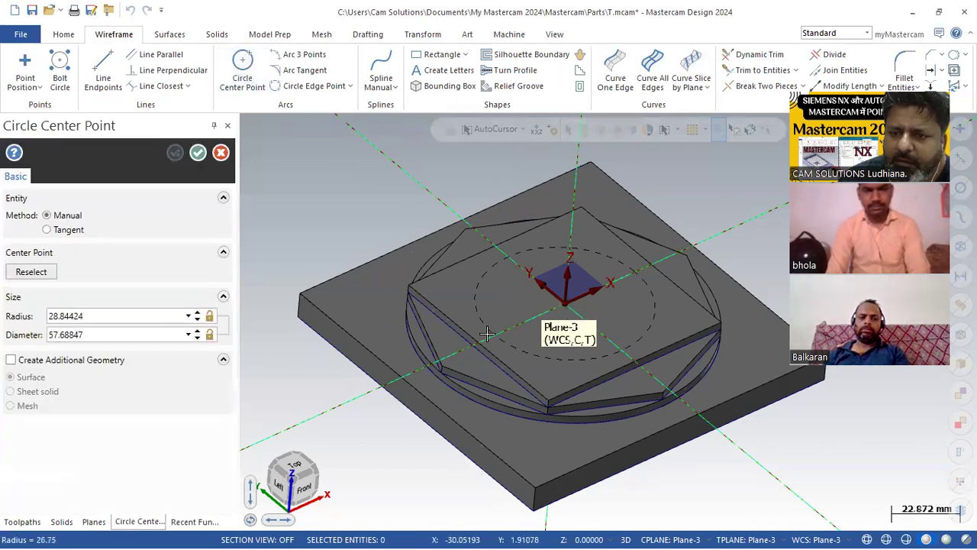
left_click(489, 353)
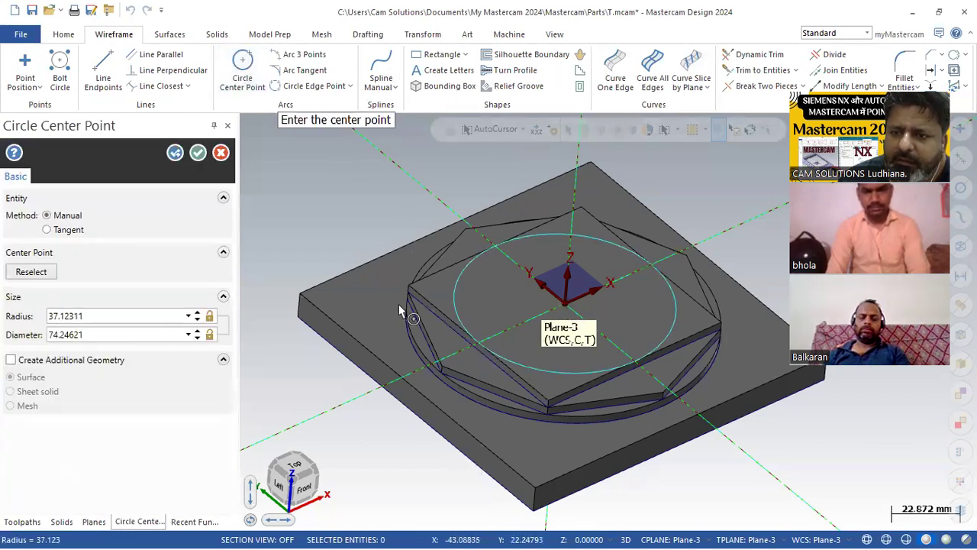
left_click(199, 154)
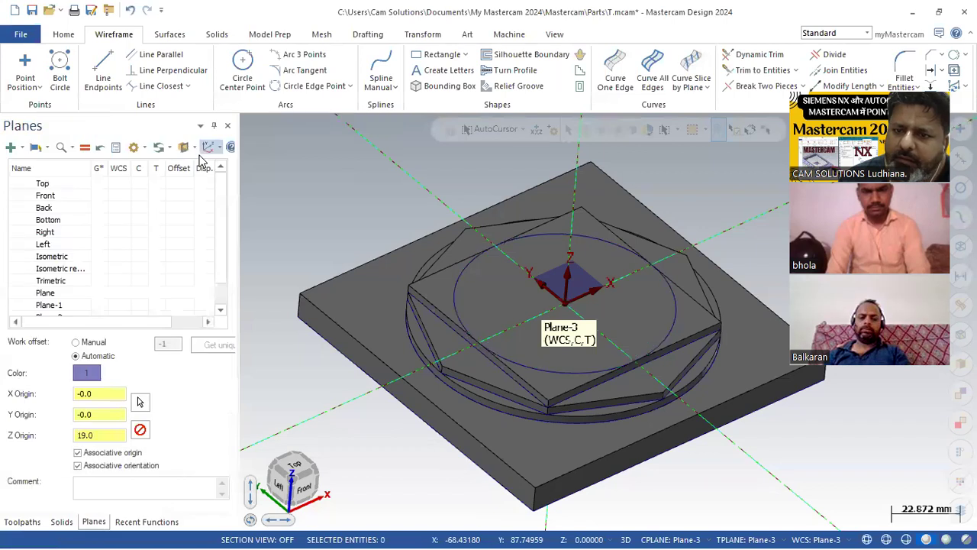
Extrude the inscribed circle upward 3 mm as a new solid body.
left_click(216, 35)
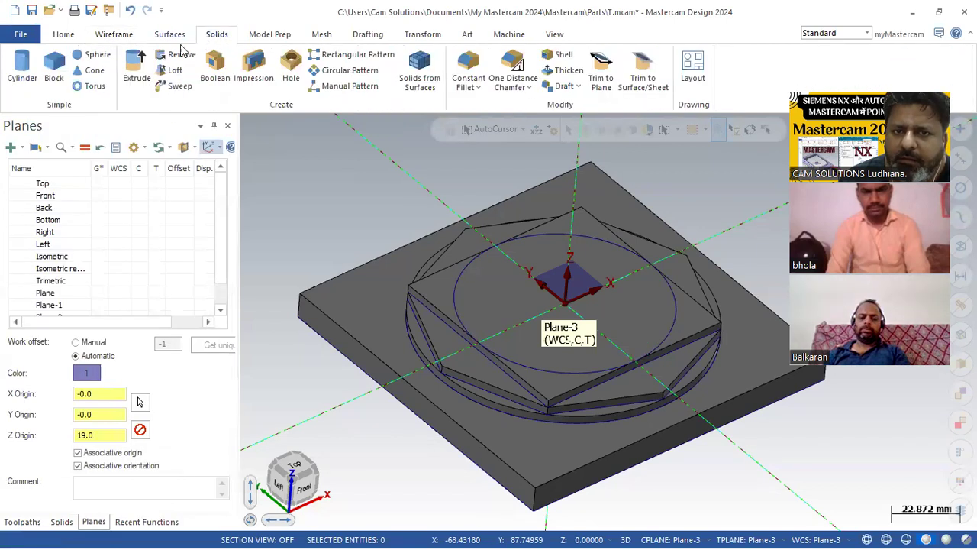
left_click(135, 70)
left_click(471, 343)
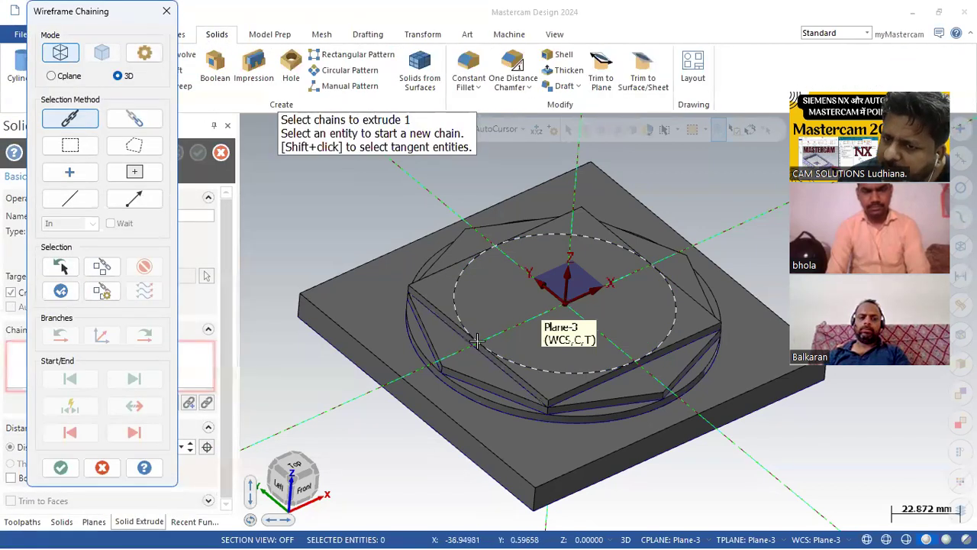
left_click(60, 467)
left_click(198, 152)
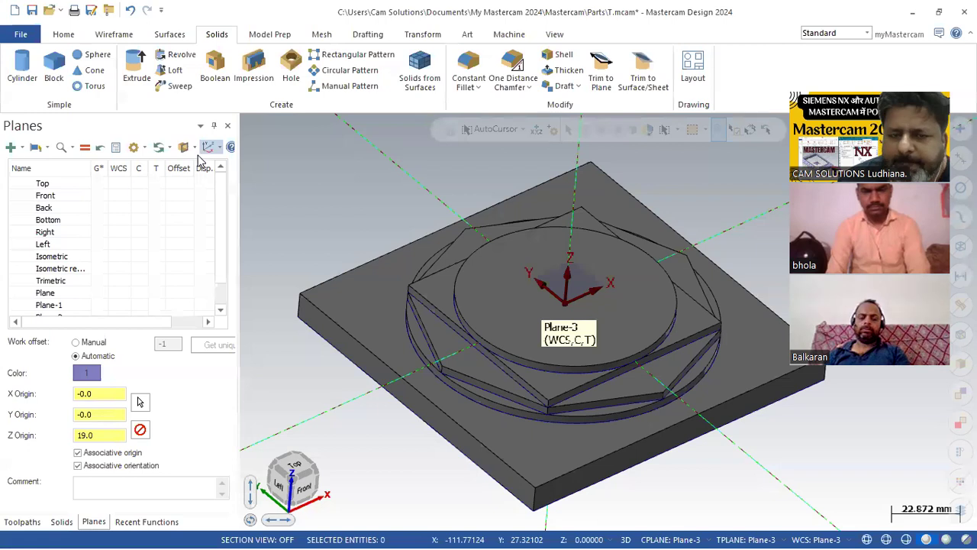
Create a plane from the circular body's top solid face with origin X 0, Y 0, Z 22.
left_click(12, 148)
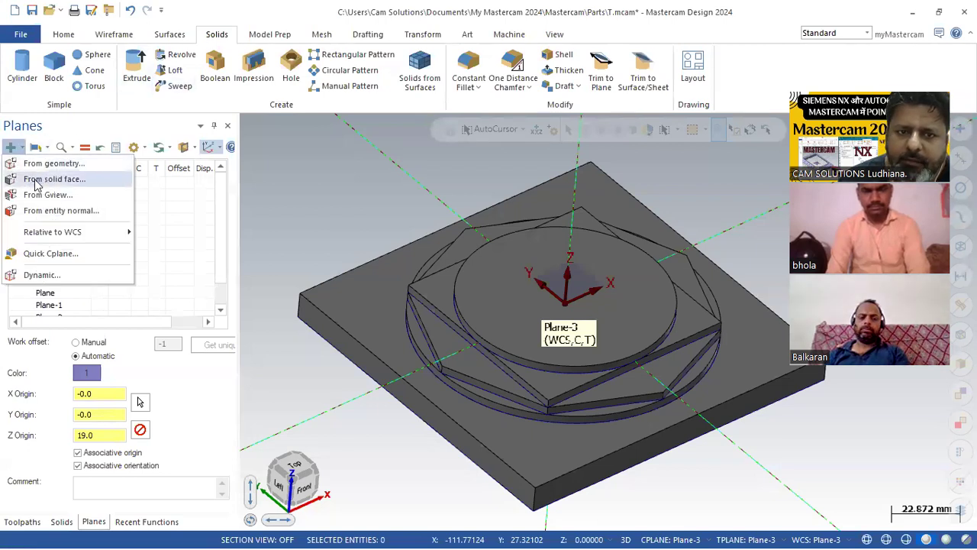
left_click(34, 184)
left_click(548, 305)
left_click(532, 205)
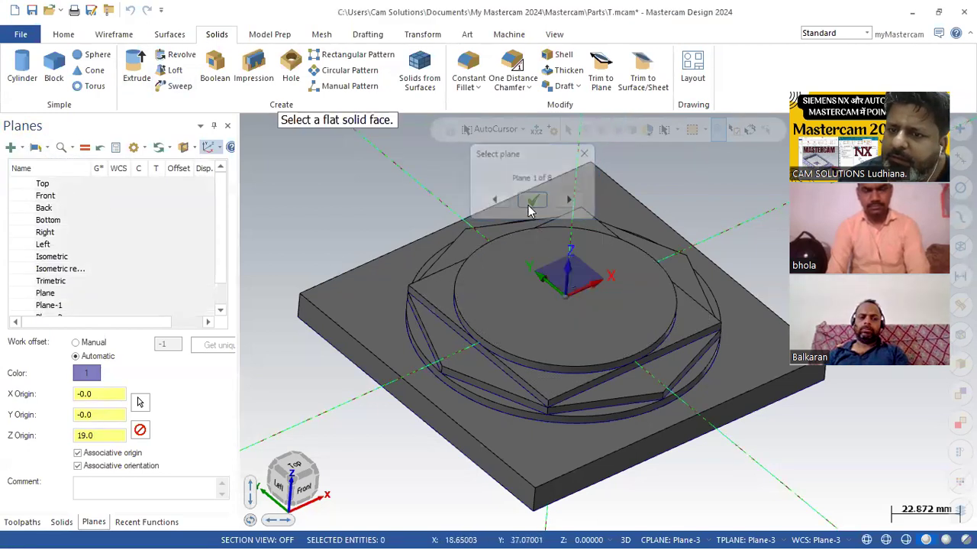
left_click(197, 152)
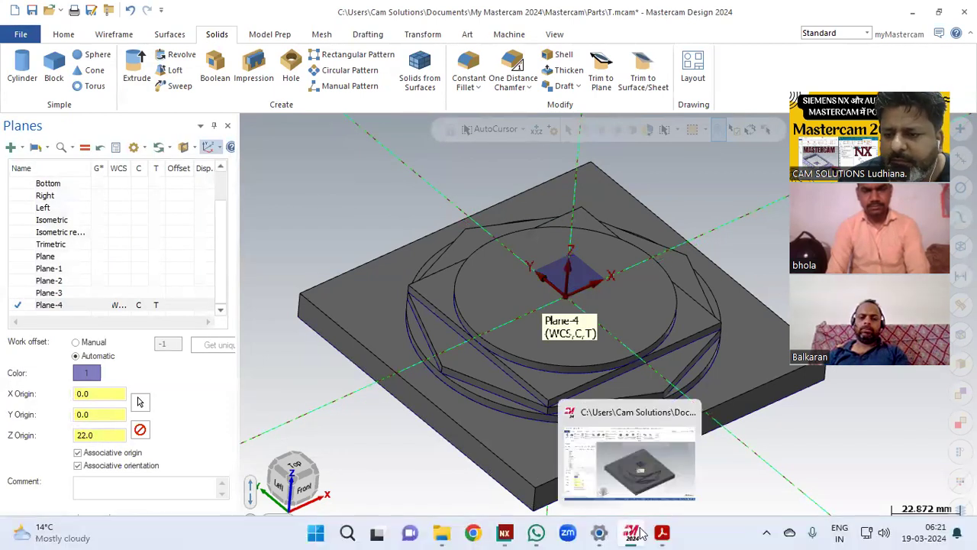
Check the triangle in the 2d.pdf drawing and add a diameter dimension to the inner circle in the top view.
left_click(661, 532)
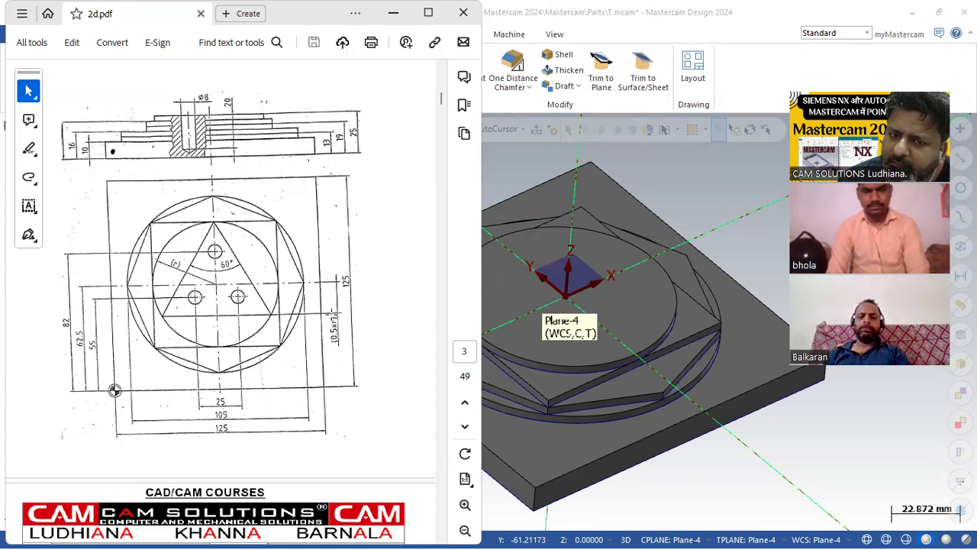
right_click(511, 176)
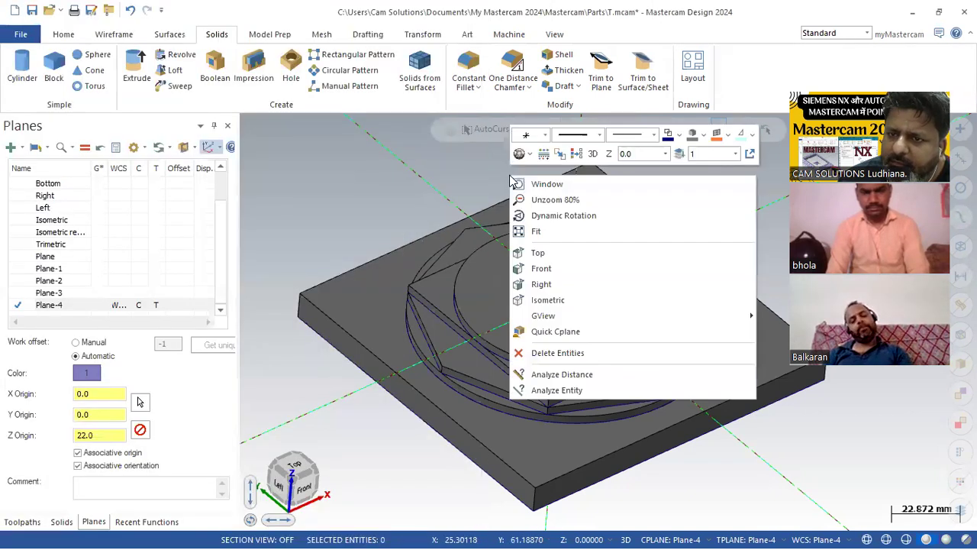
left_click(538, 252)
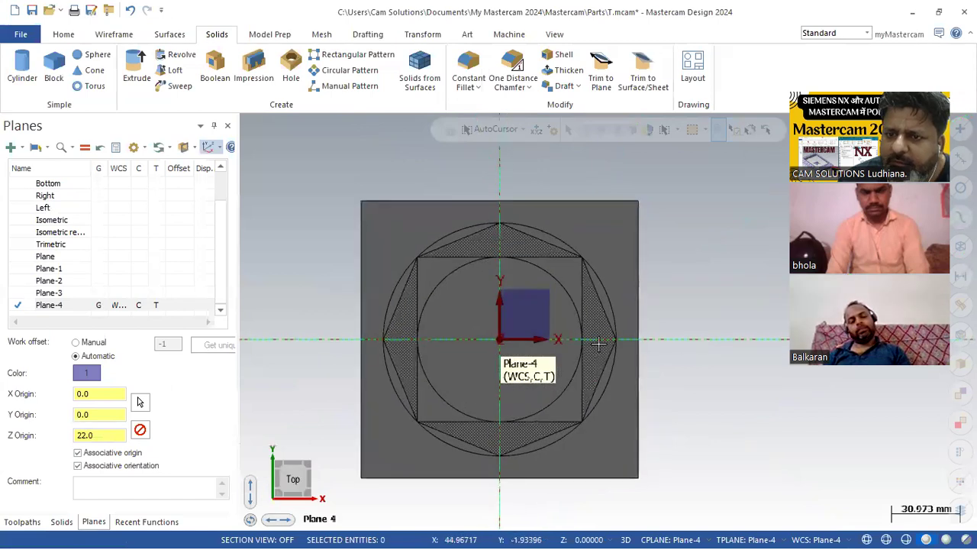
left_click(373, 36)
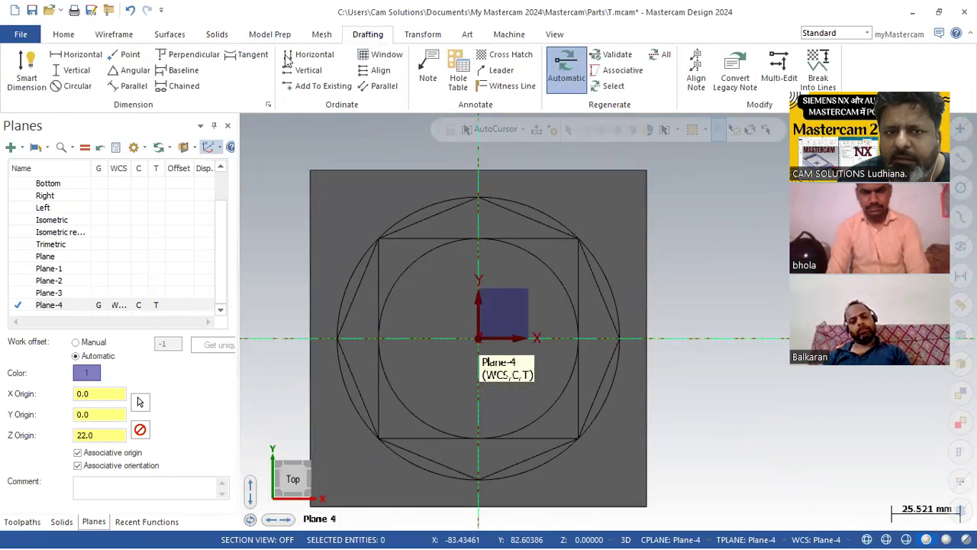
left_click(75, 85)
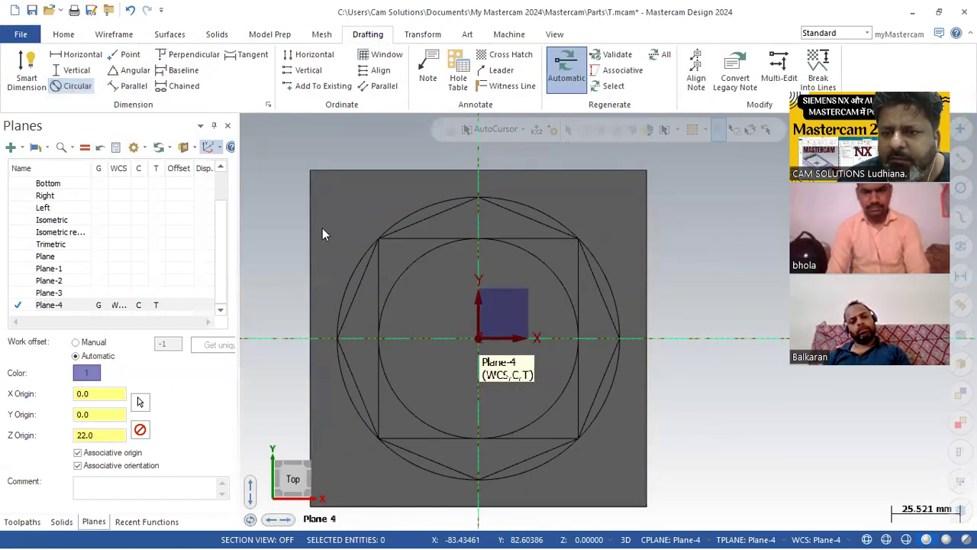
left_click(410, 271)
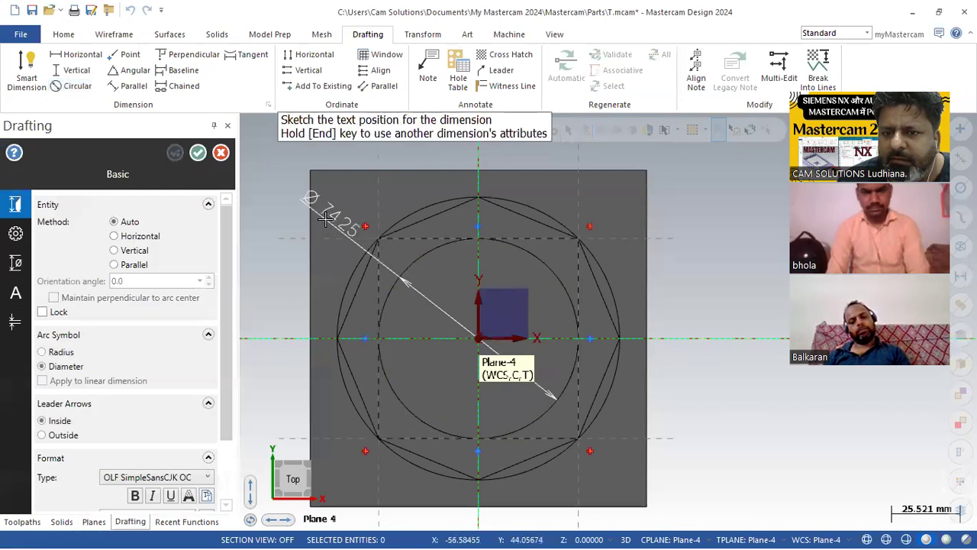
key("l")
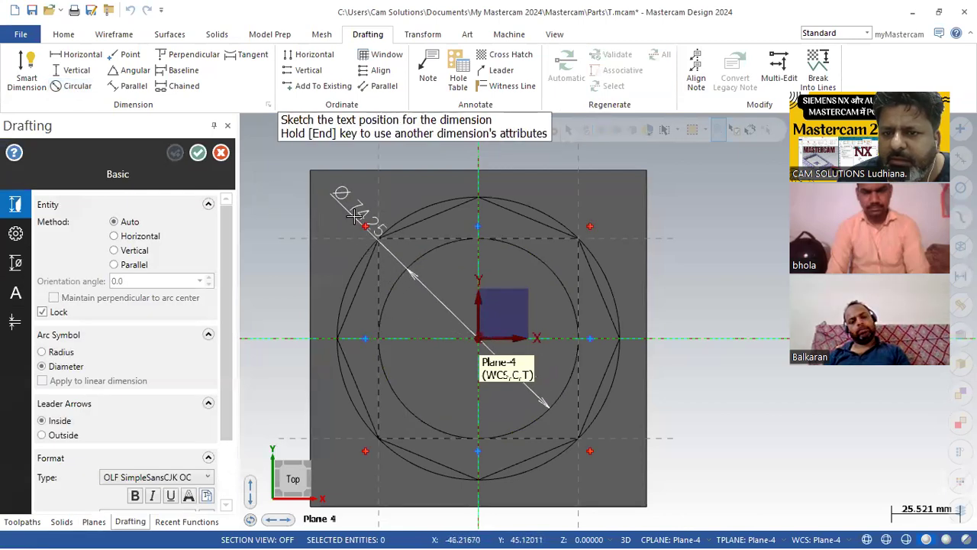
left_click(355, 216)
left_click(200, 153)
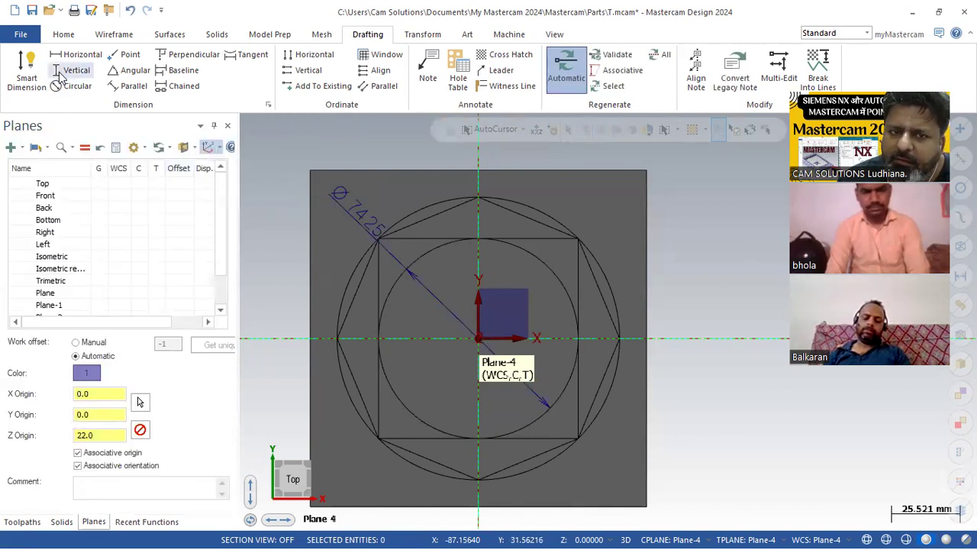
Draw a horizontal line about 74.25 mm long across the inner circle between its two opposite quadrant points.
left_click(131, 38)
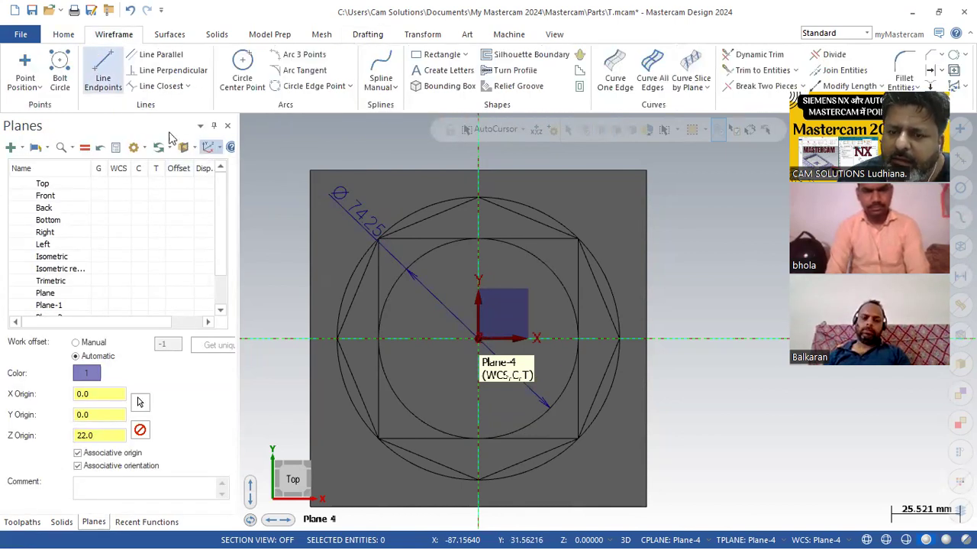
left_click(98, 69)
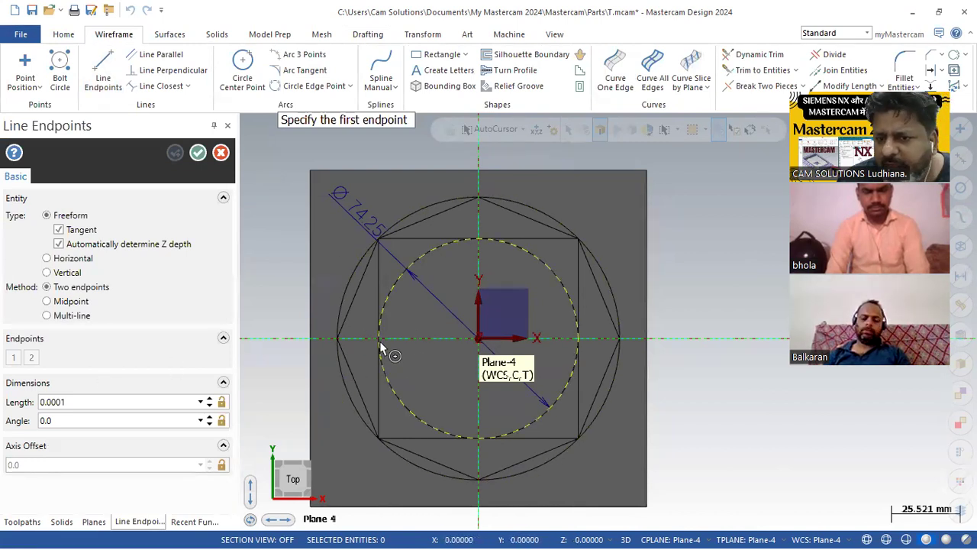
middle_click_drag(382, 342, 450, 303)
left_click(523, 129)
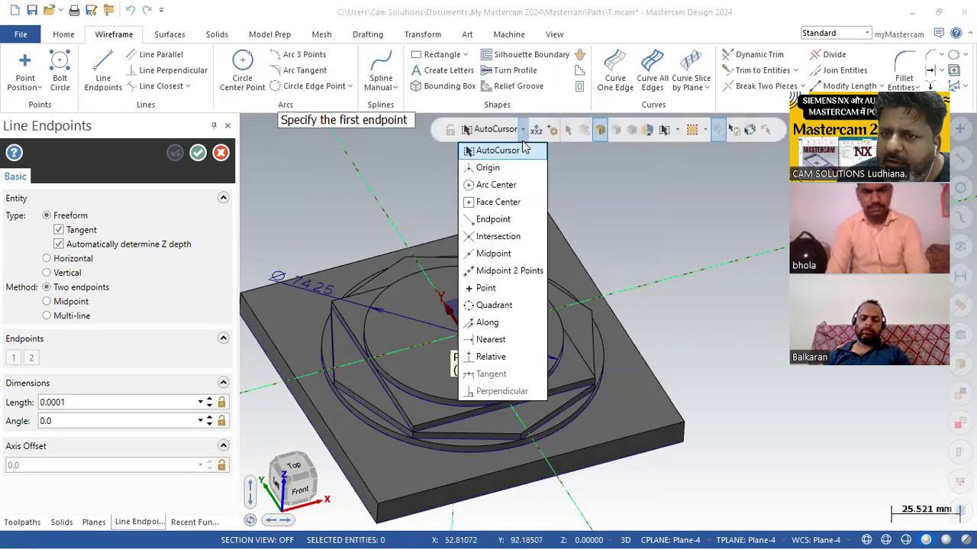
left_click(492, 304)
left_click(373, 359)
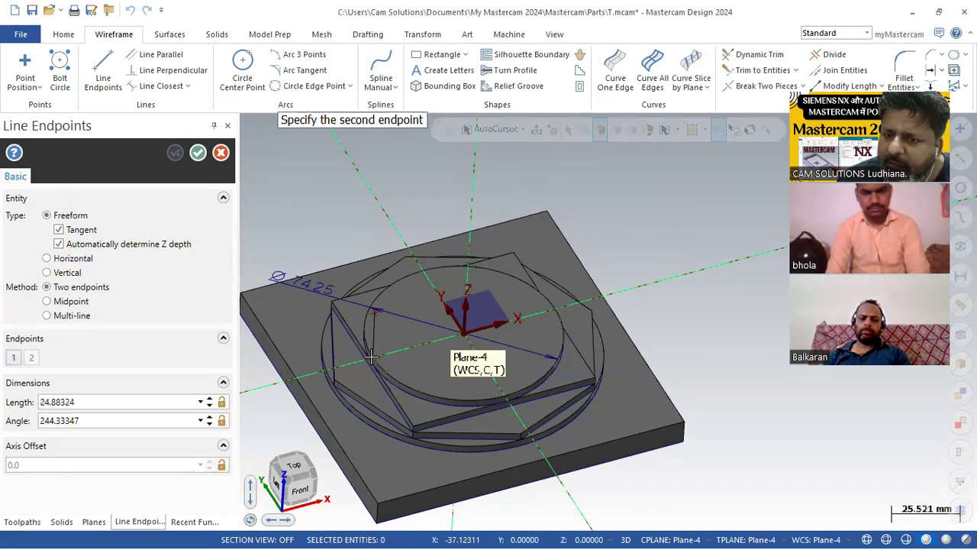
middle_click_drag(551, 302, 524, 202)
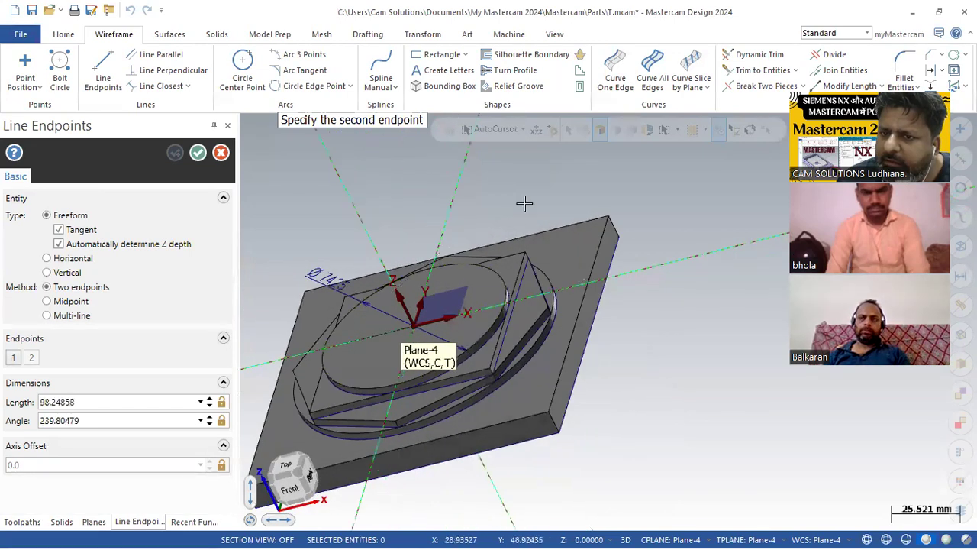
left_click(523, 129)
left_click(510, 305)
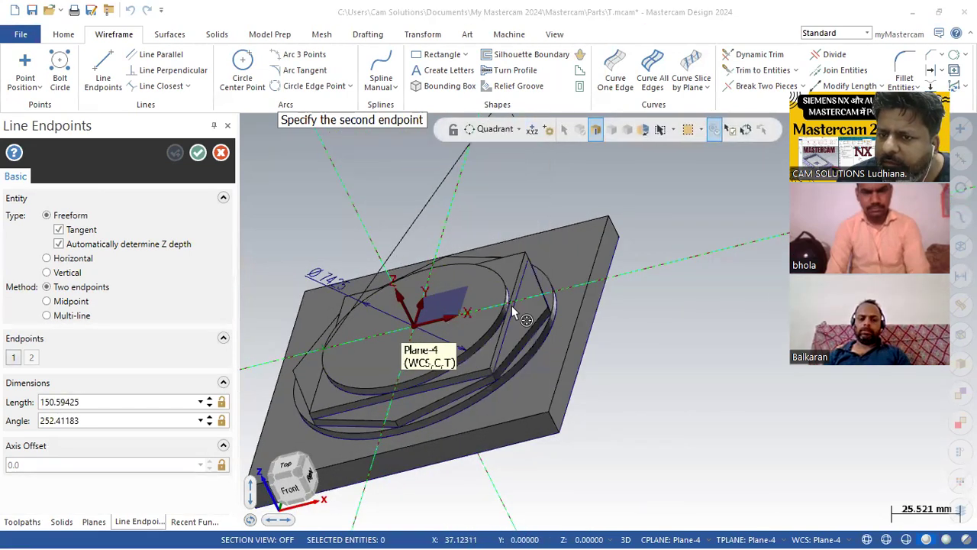
left_click(500, 300)
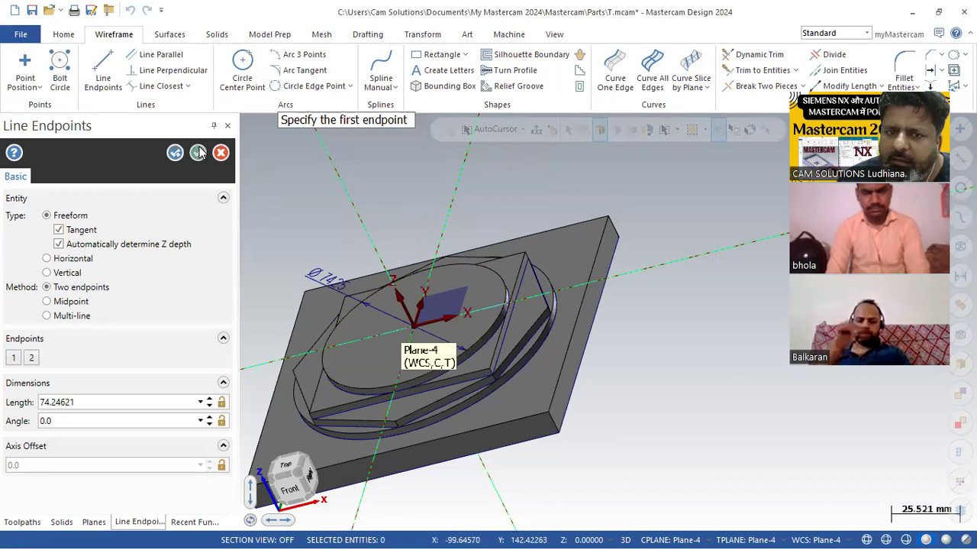
key("Escape")
Offset a copy of the diameter line by 18.5625 mm (74.25 divided by 4) toward negative Y.
middle_click_drag(328, 212, 425, 219)
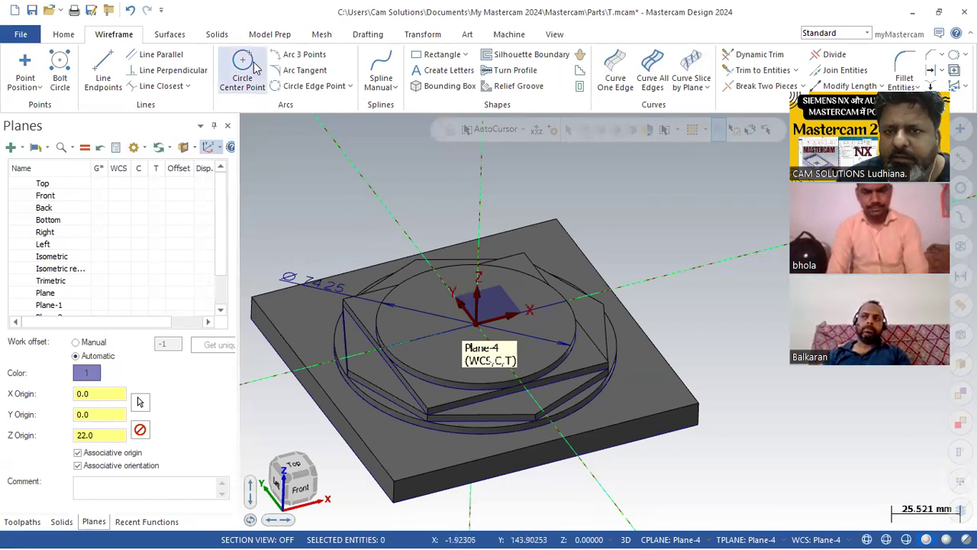
left_click(930, 70)
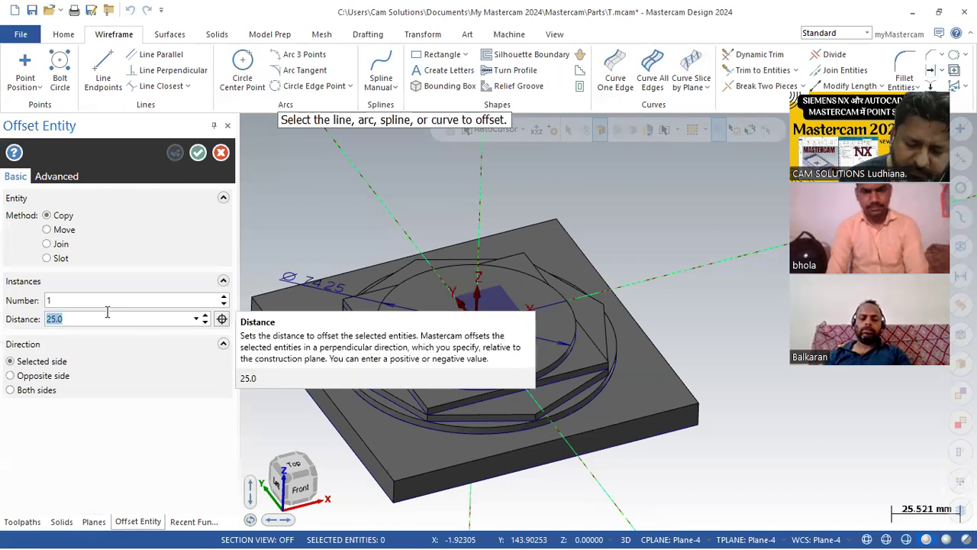
type("74.25/2")
key("Return")
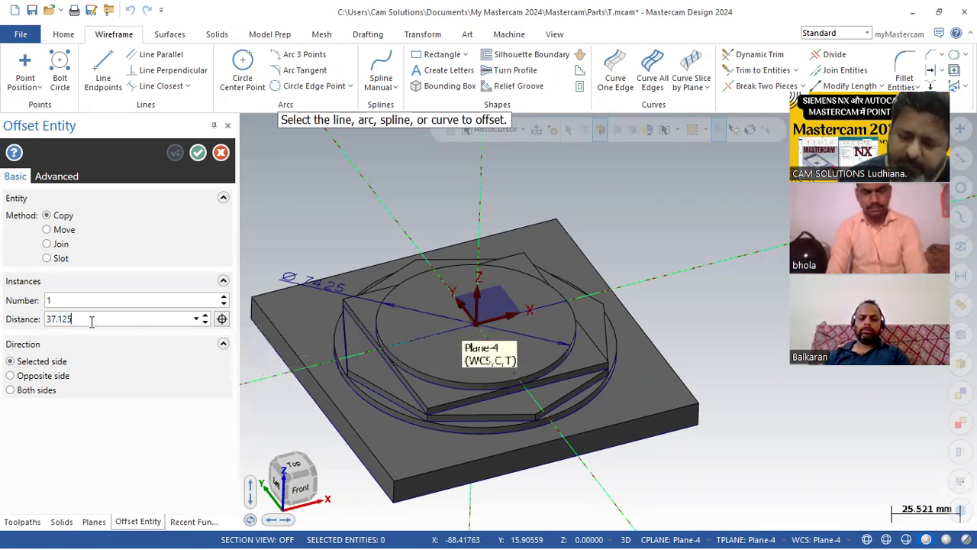
key("Return")
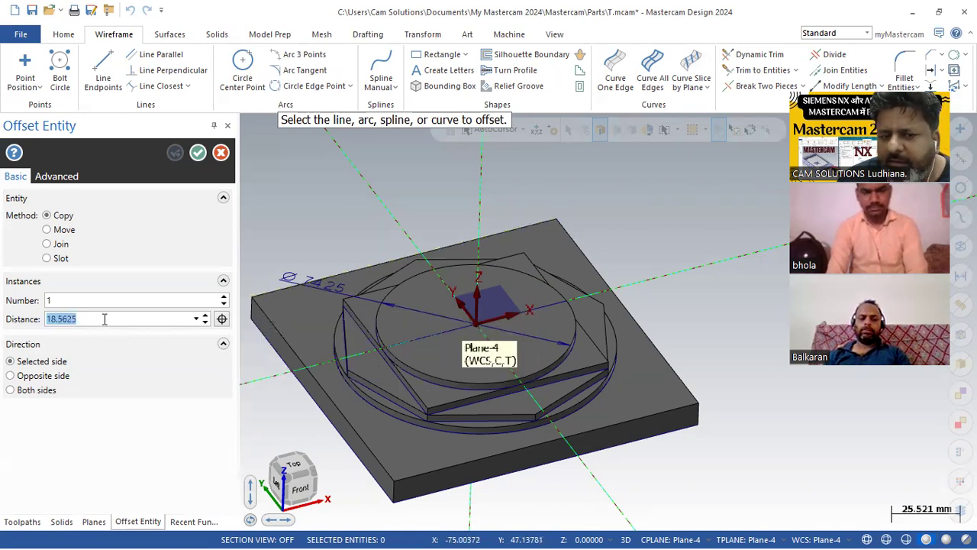
left_click(535, 308)
left_click(554, 332)
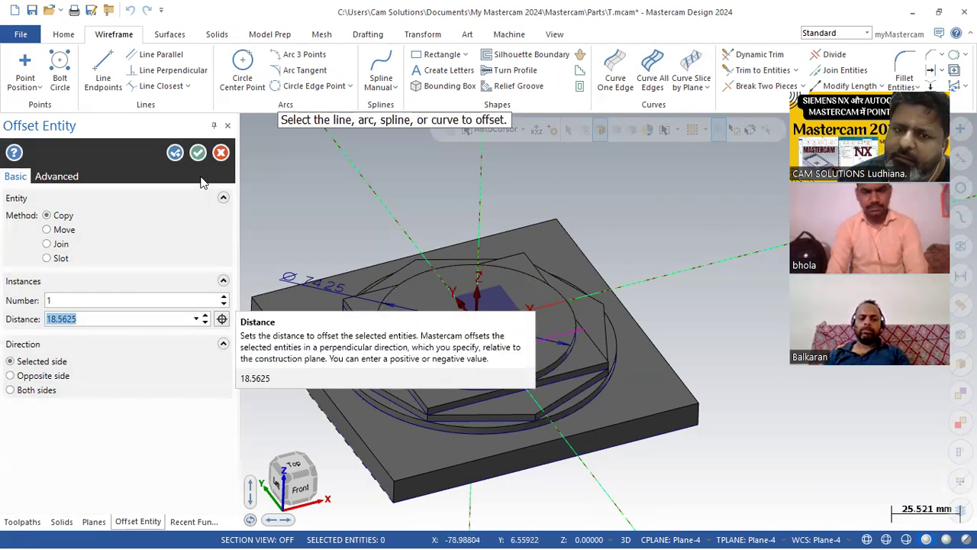
left_click(198, 153)
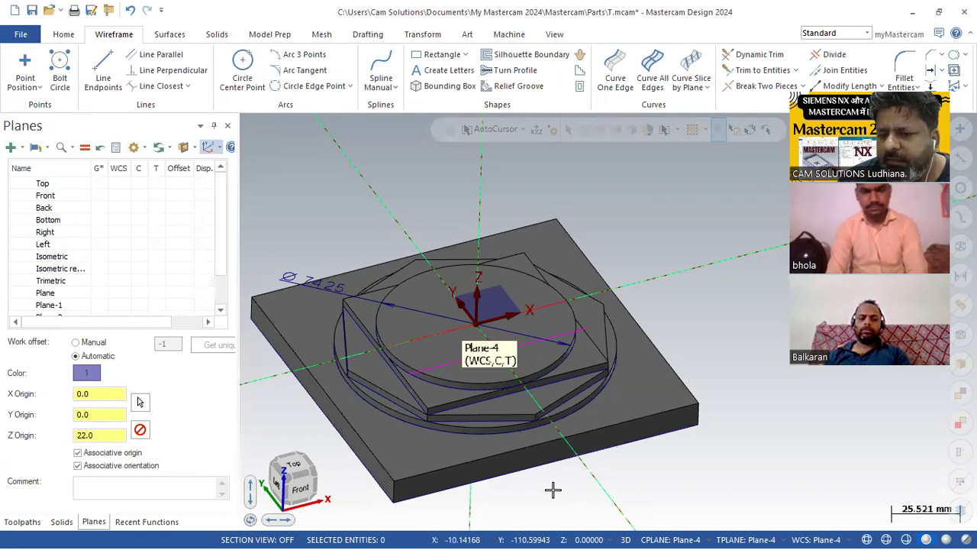
Recheck the triangle in the 2d.pdf drawing and create an edge curve on the circular body's top circular edge.
left_click(662, 532)
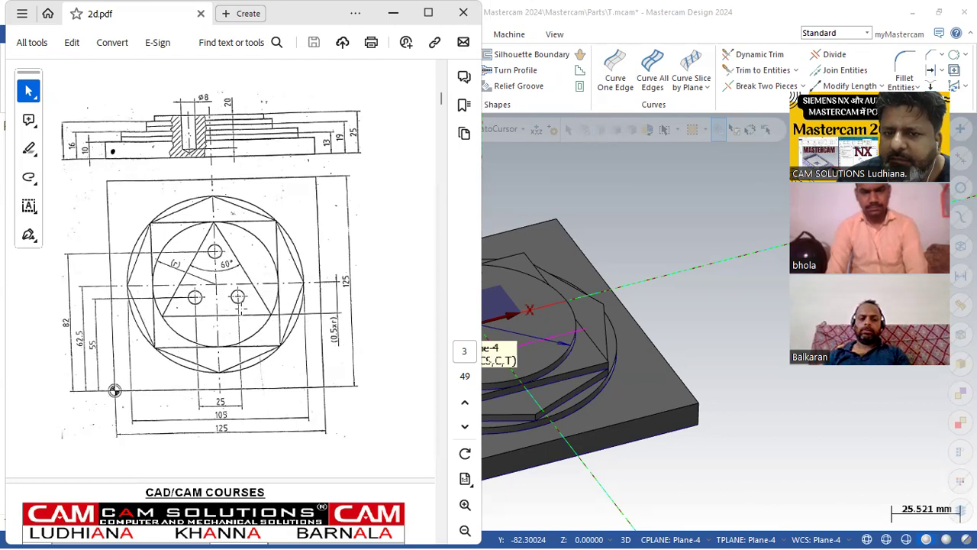
left_click(639, 235)
scroll(515, 364, "up", 2)
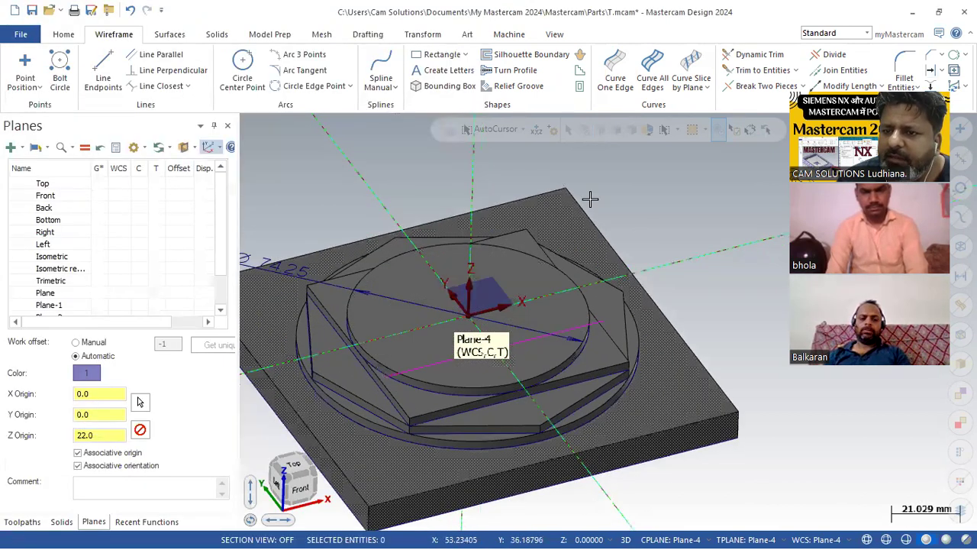
right_click(598, 196)
left_click(641, 263)
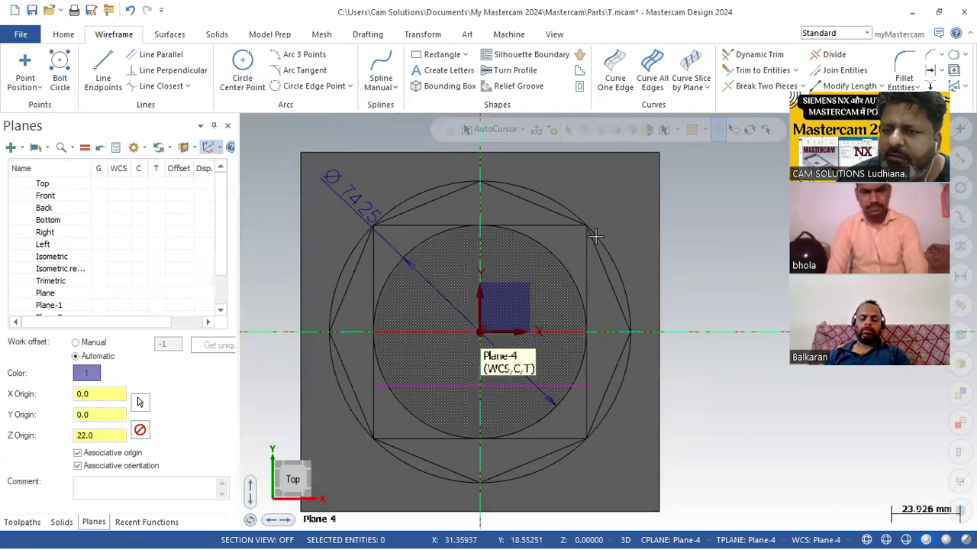
left_click(620, 82)
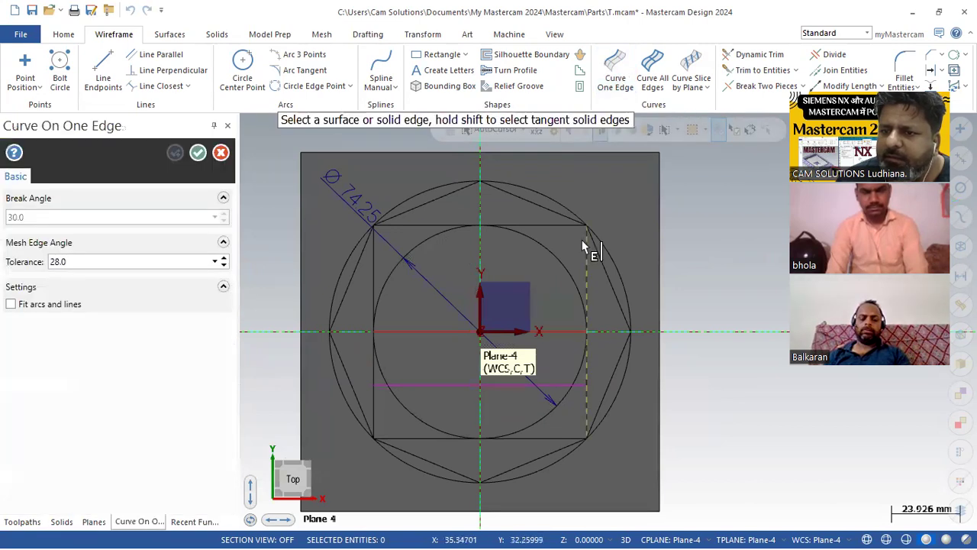
left_click(584, 255)
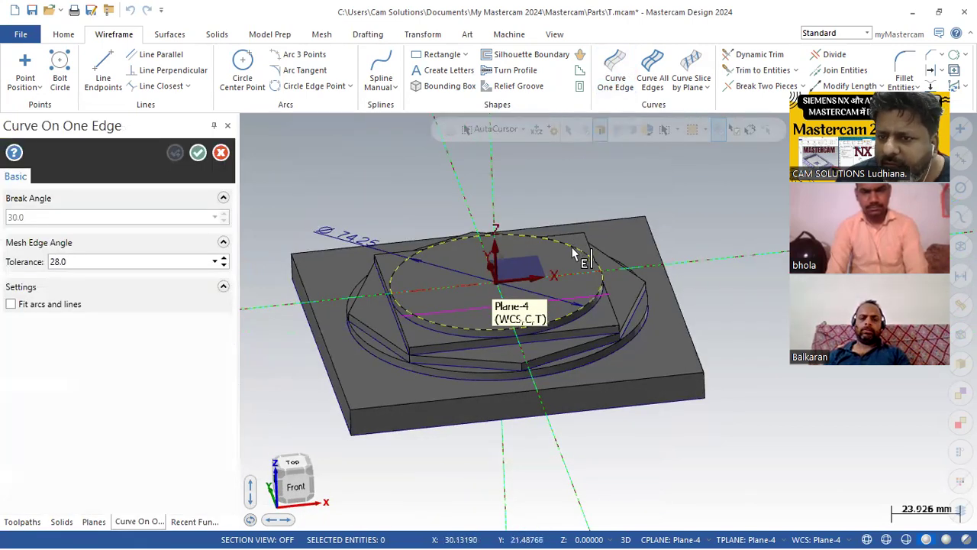
left_click(197, 154)
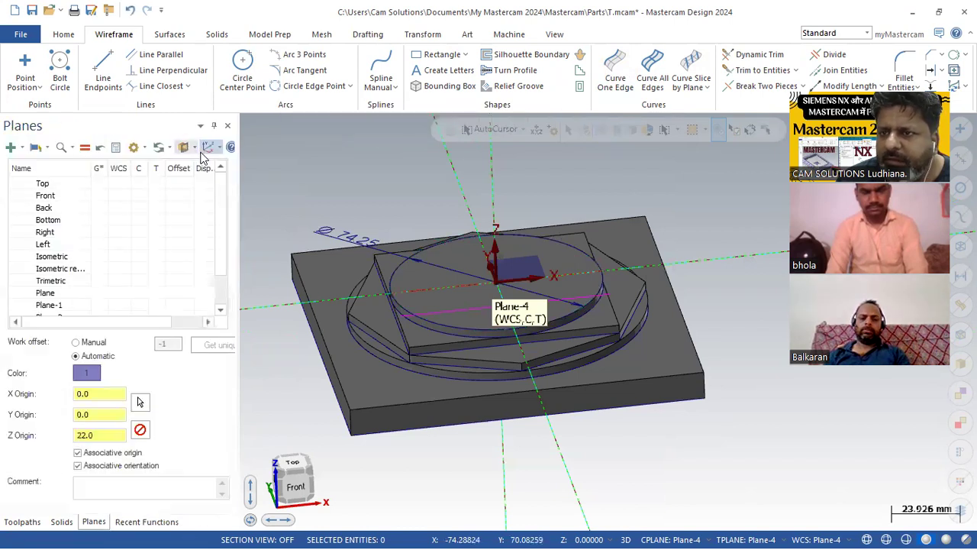
Trim the ends of the offset line that extend beyond the circle with Divide.
left_click(829, 55)
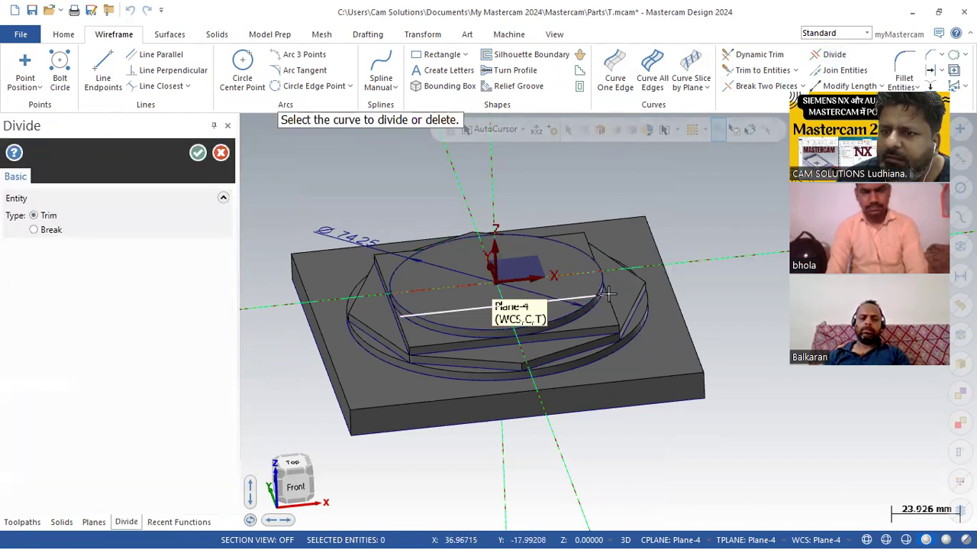
mouse_move(341, 311)
middle_mouse_down()
mouse_move(359, 352)
mouse_move(352, 311)
mouse_move(360, 335)
middle_mouse_up()
left_click(220, 153)
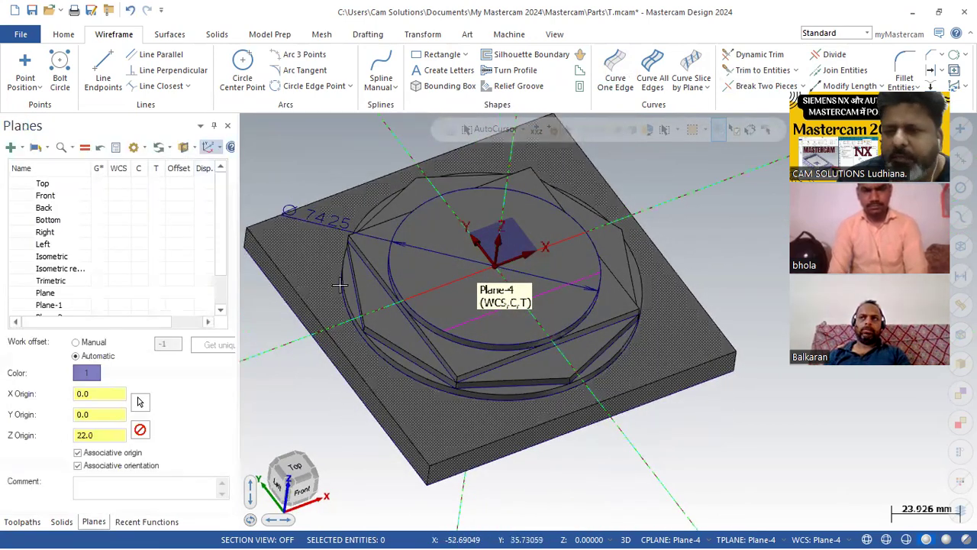
Show the model from the top and turn on the display of entity endpoints for drawing the triangle's sides.
right_click(684, 185)
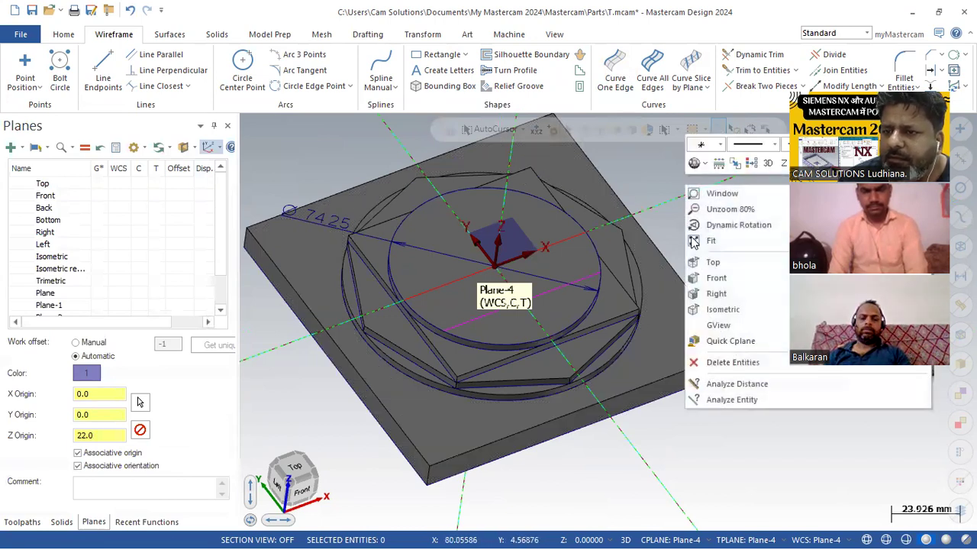
left_click(702, 257)
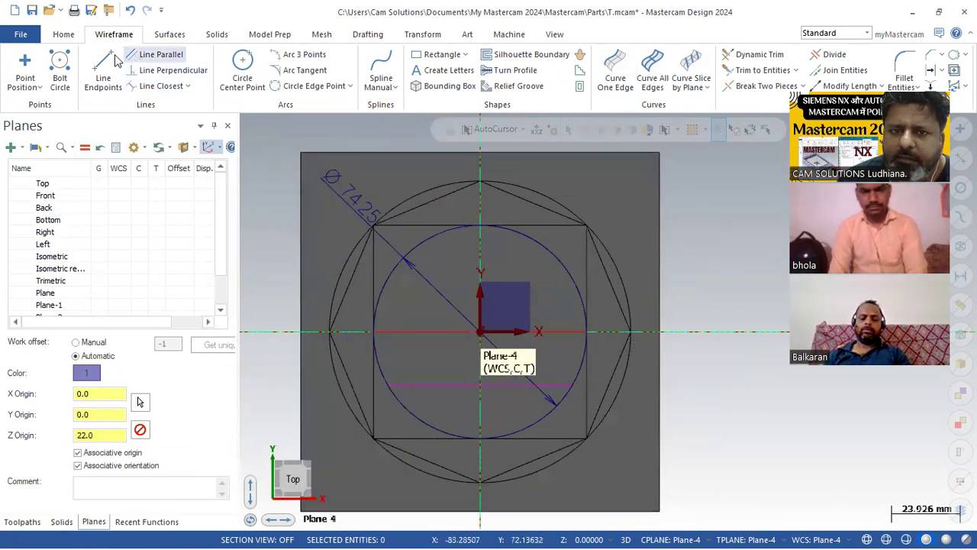
left_click(102, 74)
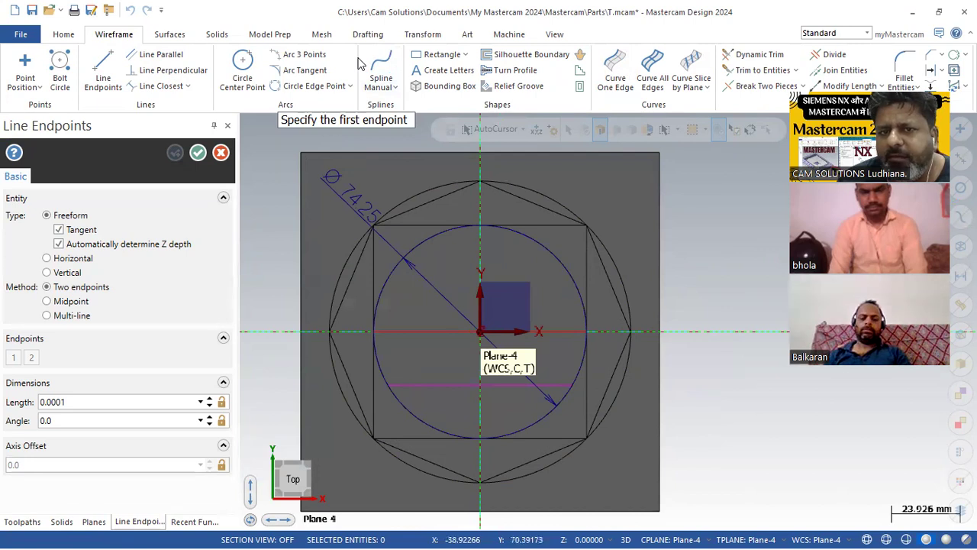
left_click(63, 34)
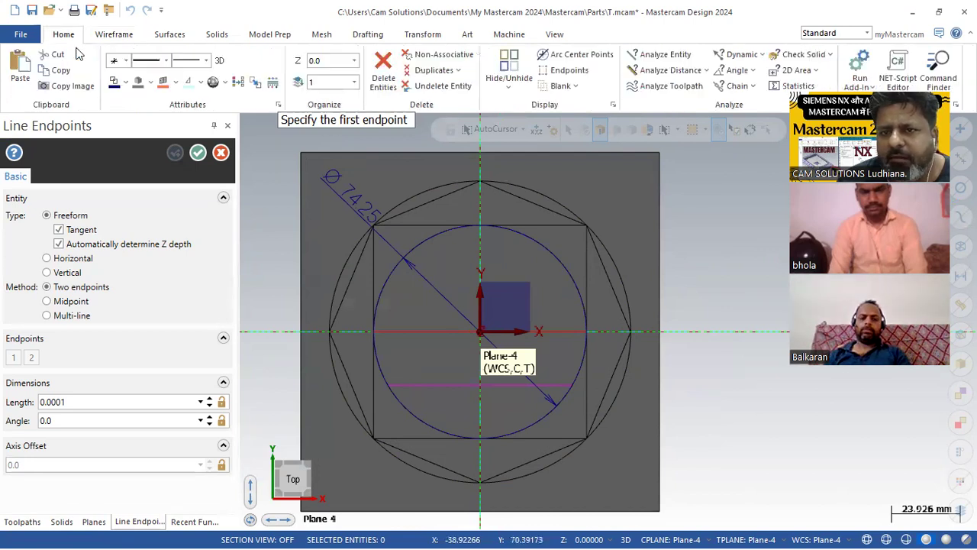
left_click(566, 75)
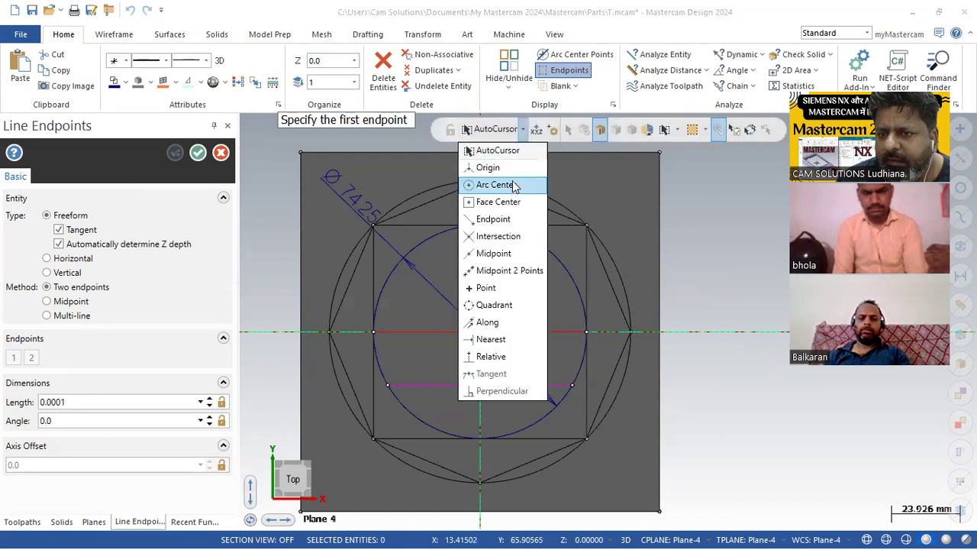
Draw a line about 64.3 mm long from the offset line's left endpoint to the inner circle's upper quadrant point.
left_click(511, 220)
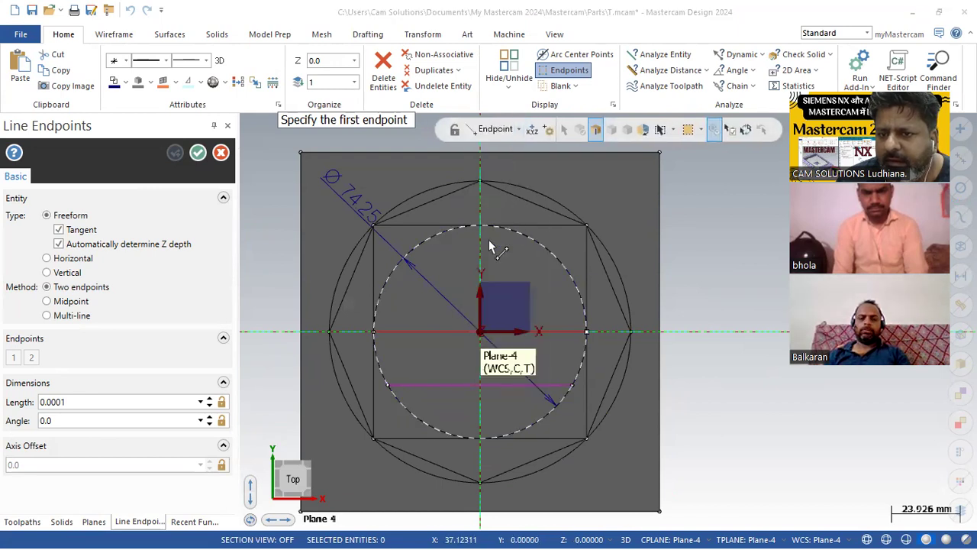
left_click(397, 389)
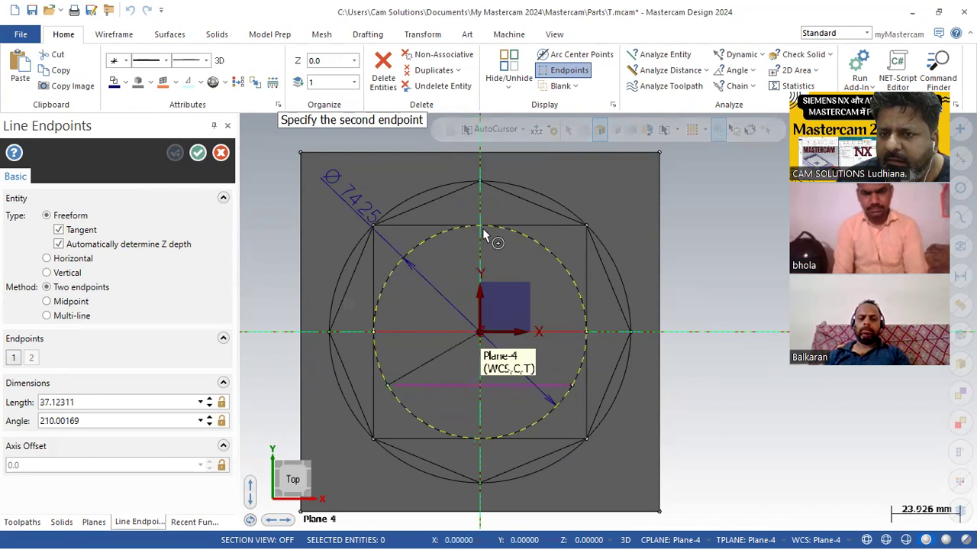
left_click(523, 129)
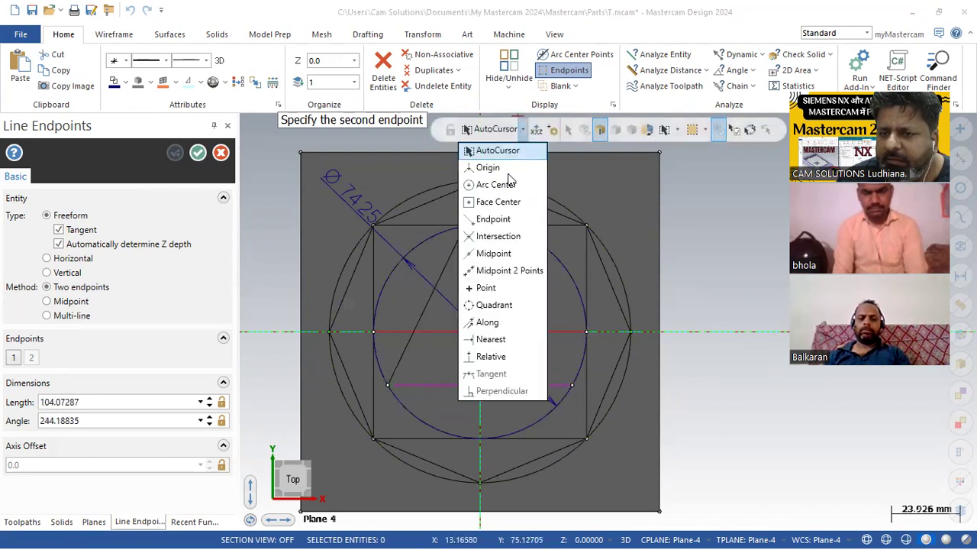
left_click(495, 305)
left_click(486, 227)
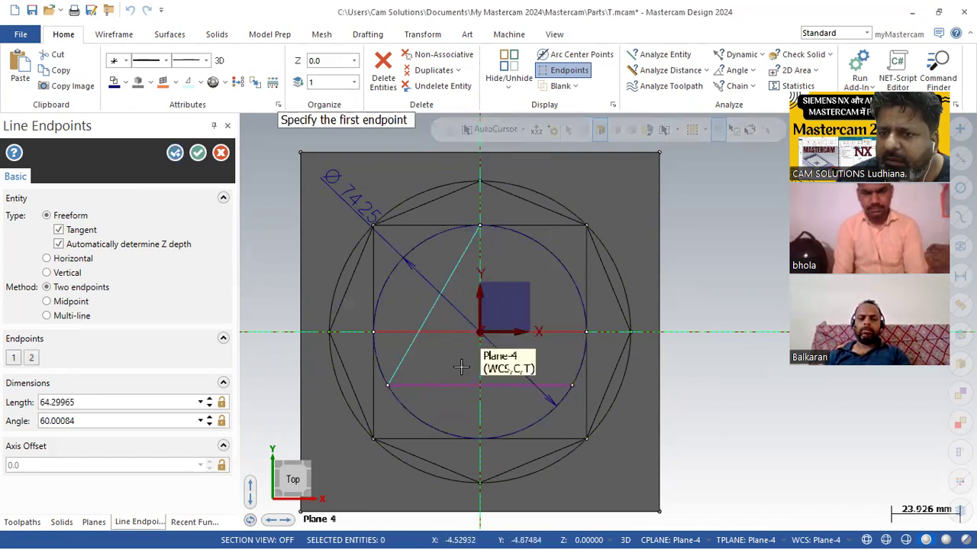
left_click(177, 157)
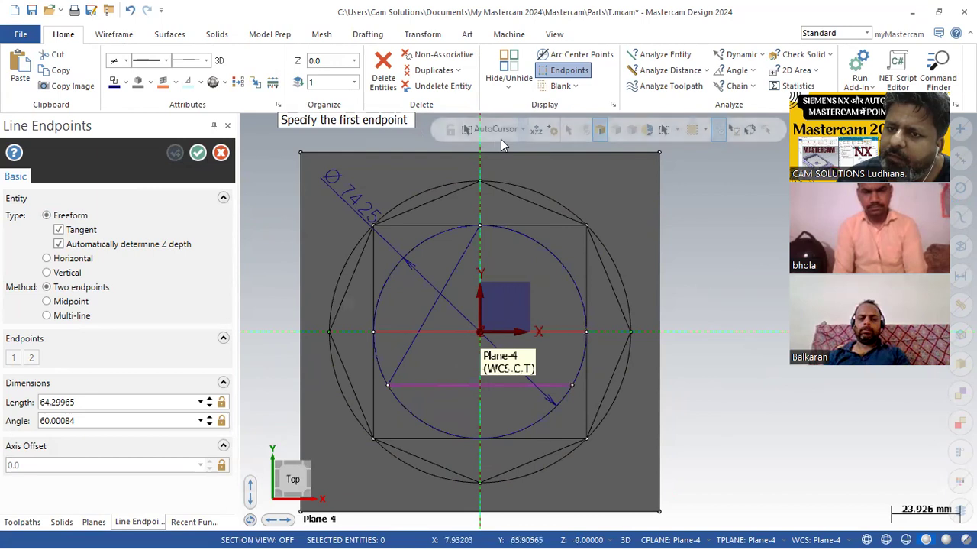
Close the triangle with a line about 64.3 mm long from the upper vertex to the offset line's right endpoint.
left_click(522, 129)
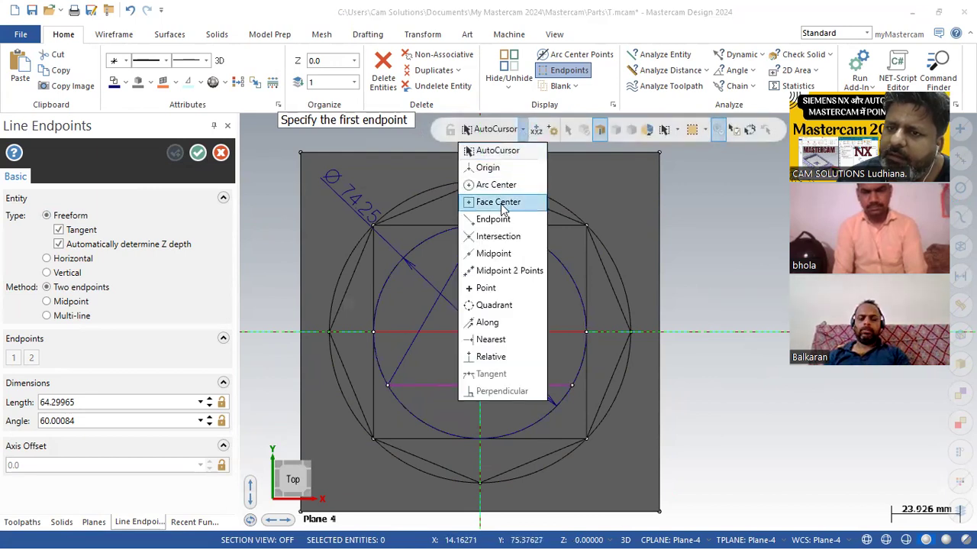
left_click(493, 220)
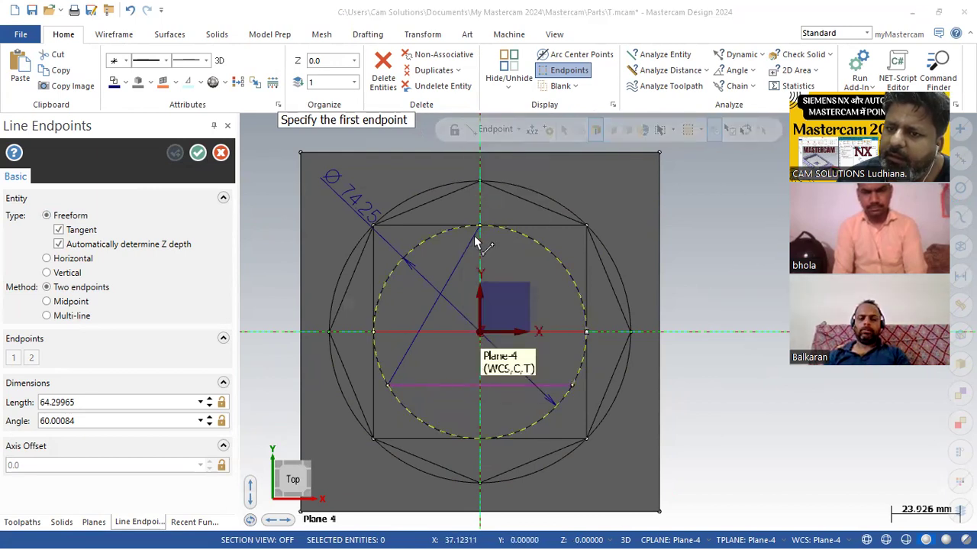
left_click(478, 229)
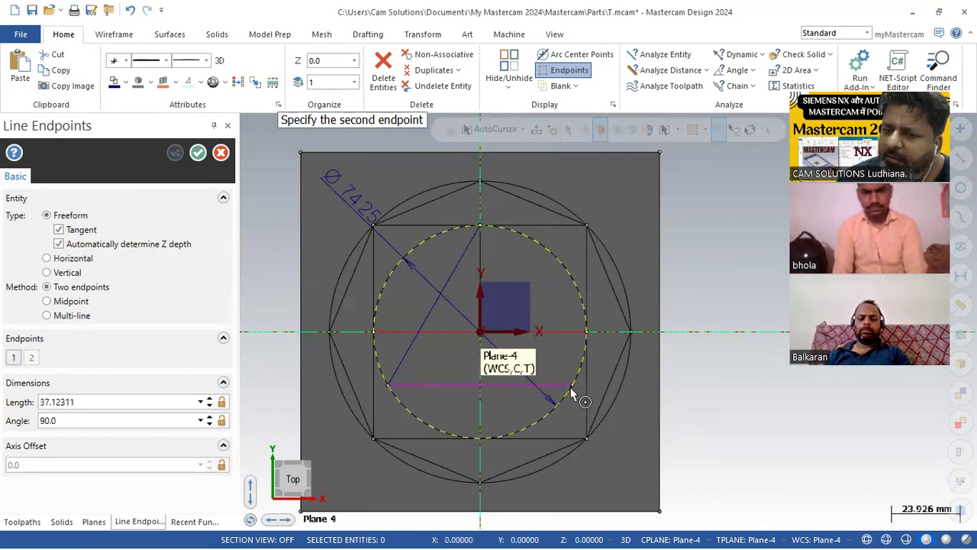
left_click(496, 129)
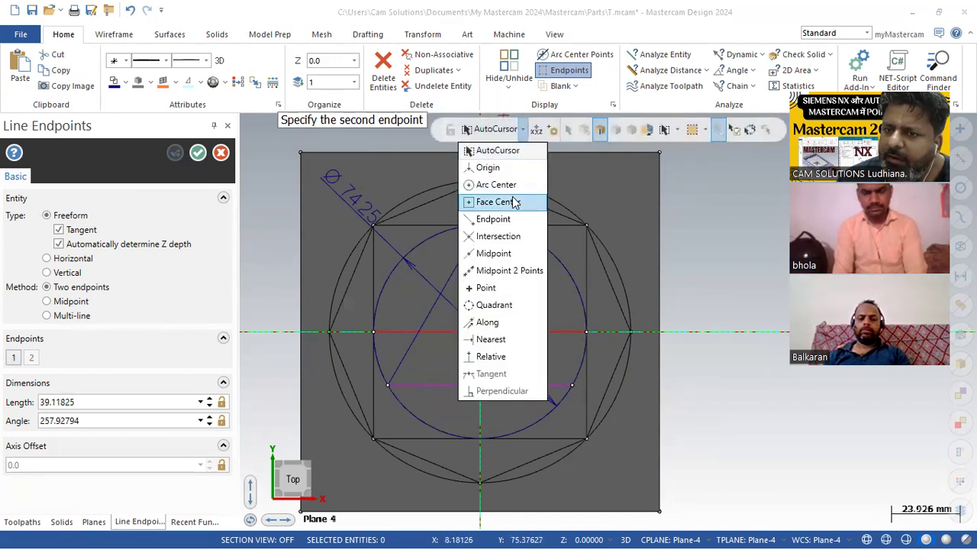
left_click(503, 219)
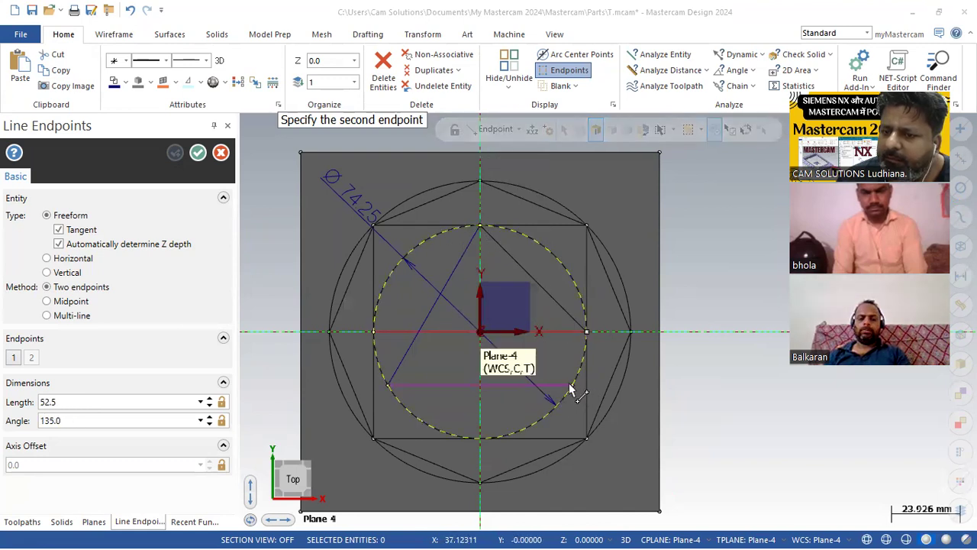
left_click(572, 386)
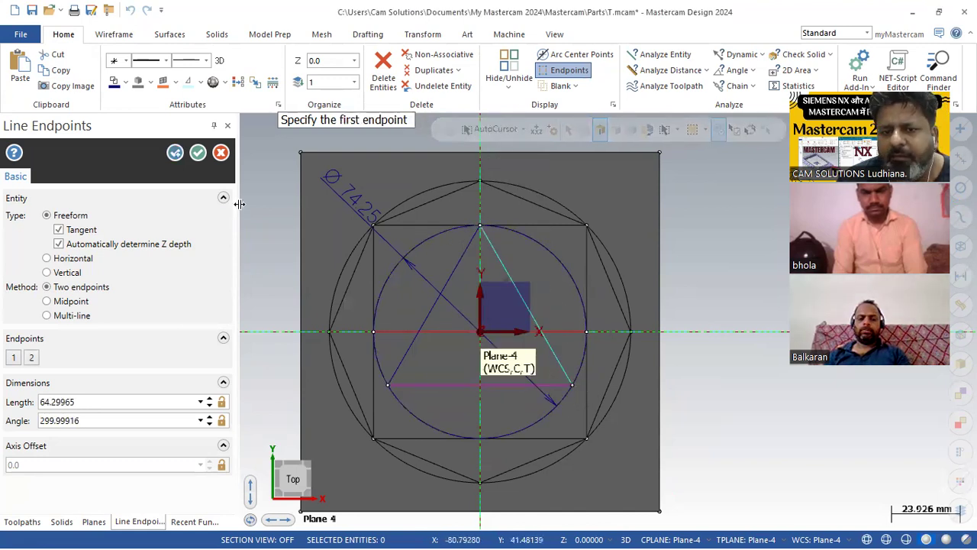
left_click(199, 155)
Extrude the closed triangle chain upward by 3 mm as a new solid body.
middle_click_drag(474, 290, 461, 238)
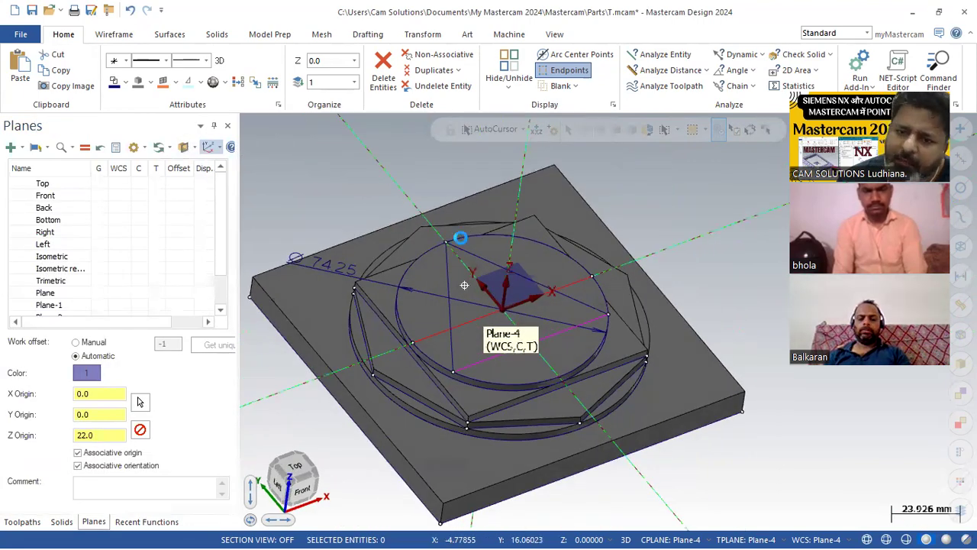
left_click(216, 34)
left_click(138, 69)
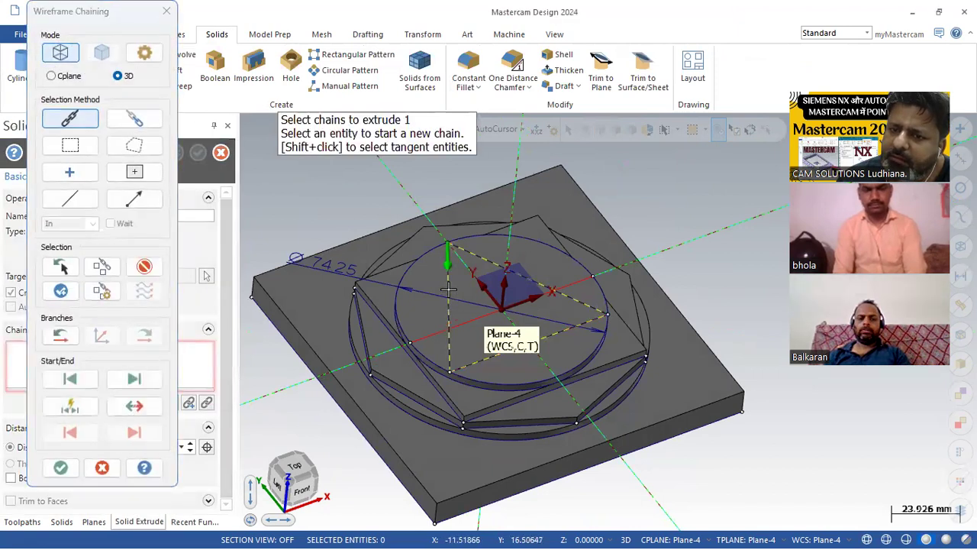
left_click(448, 288)
left_click(61, 467)
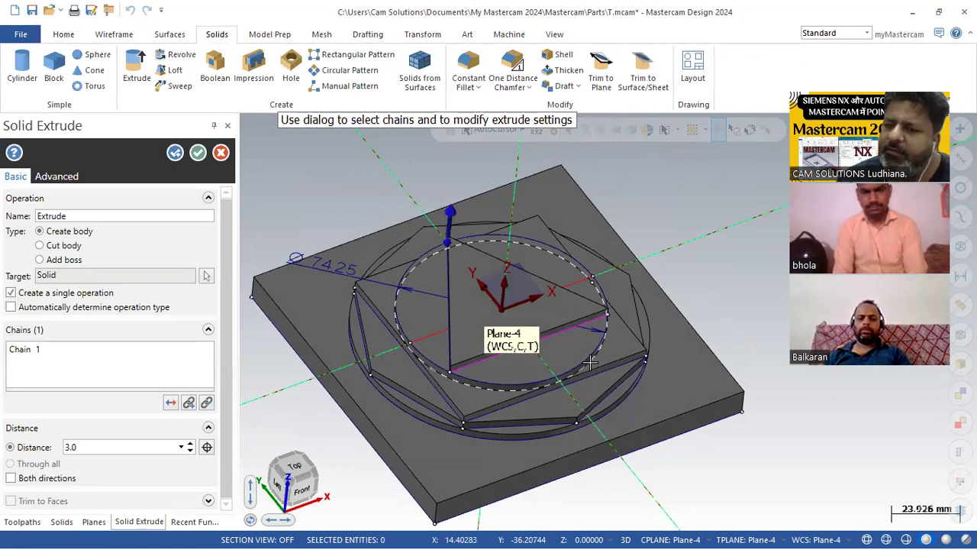
left_click(198, 153)
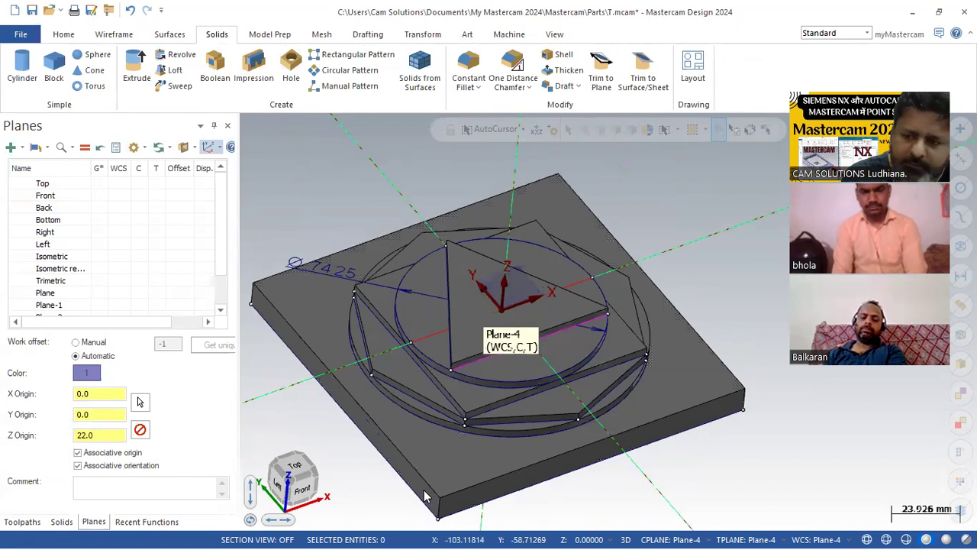
Examine the 2d.pdf drawing for the hole positions and sizes inside the triangle, and compare it with the model.
mouse_move(544, 537)
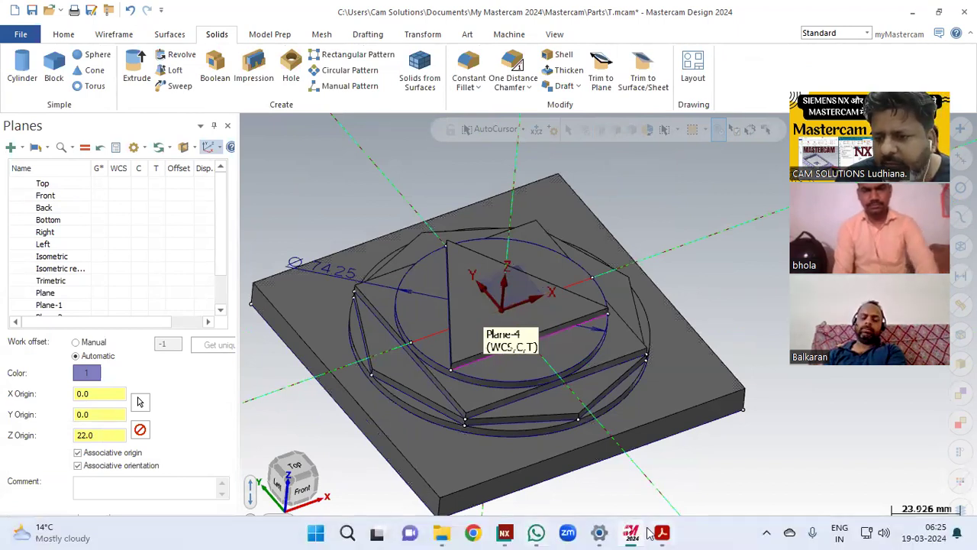
left_click(662, 532)
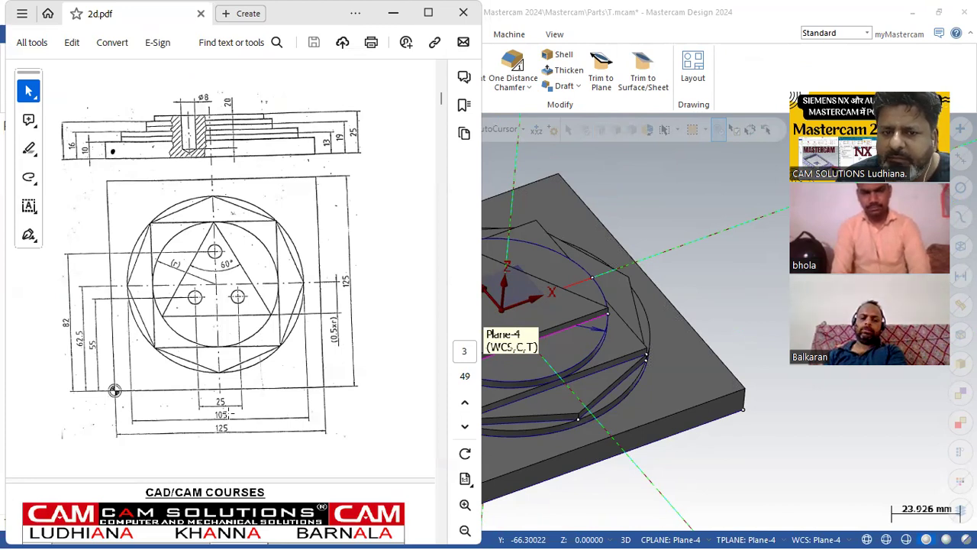
left_click(394, 13)
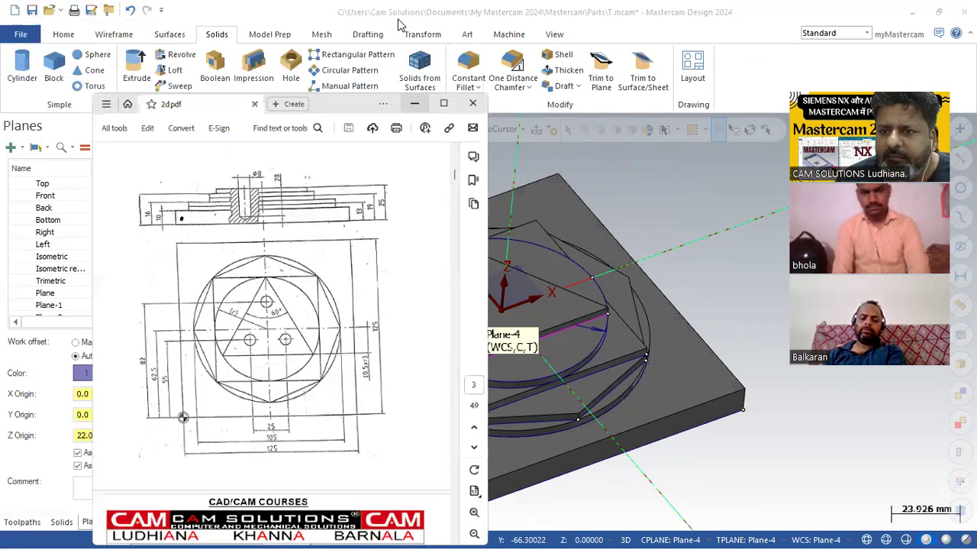
right_click(467, 184)
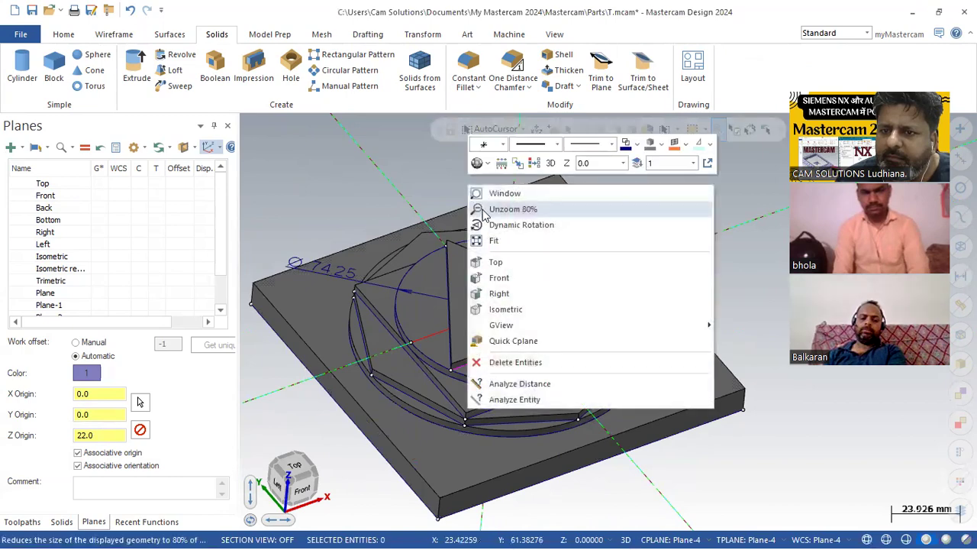
left_click(507, 262)
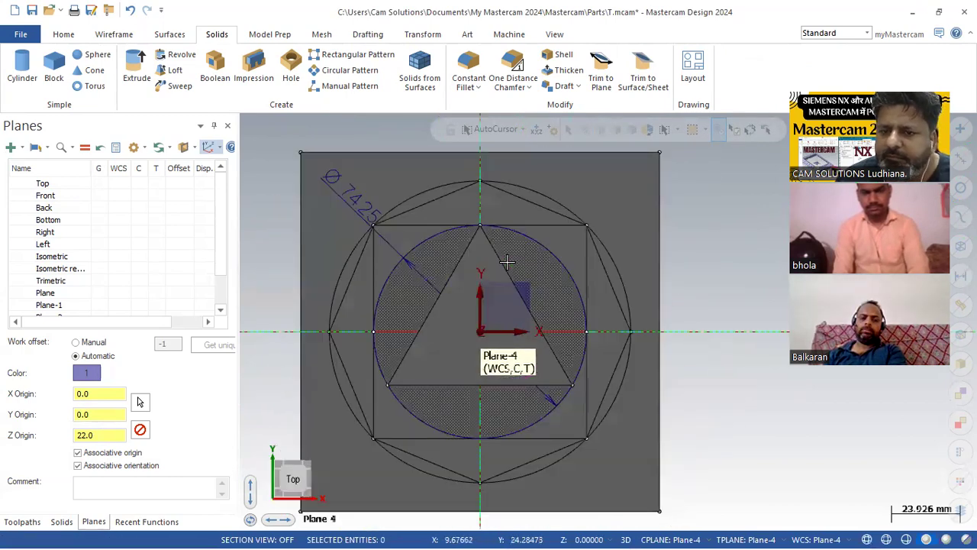
scroll(642, 232, "down", 1)
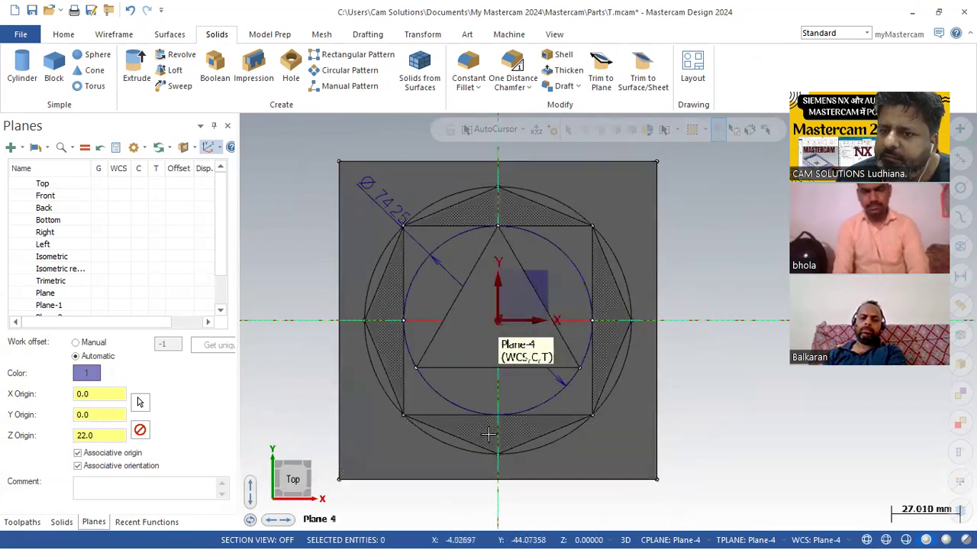
middle_click_drag(512, 326, 524, 206)
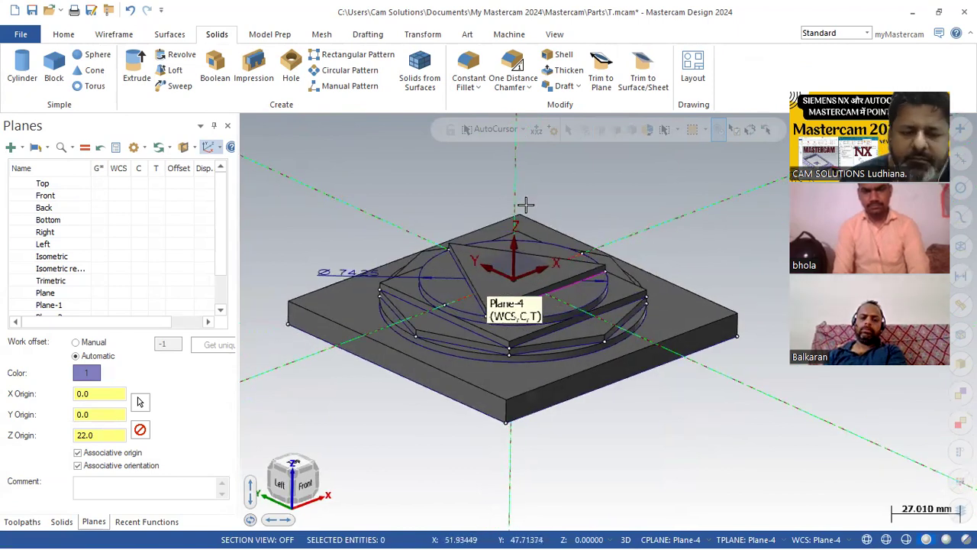
left_click(14, 147)
left_click(30, 178)
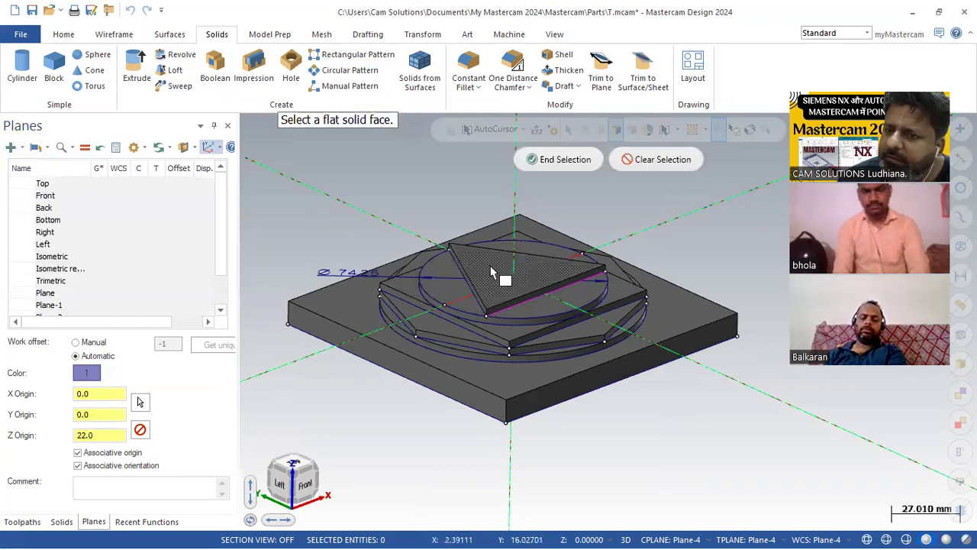
left_click(502, 277)
left_click(491, 169)
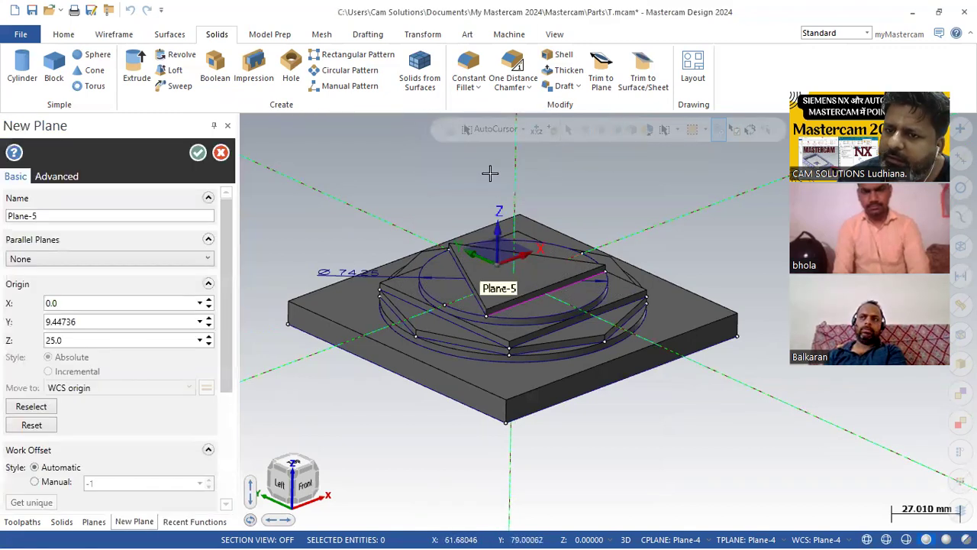
middle_click_drag(476, 194, 332, 290)
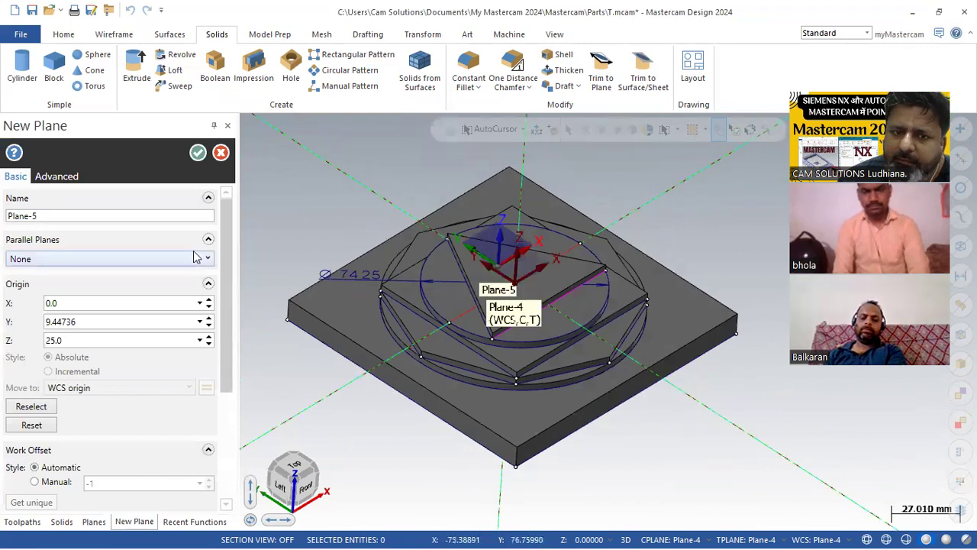
left_click(223, 155)
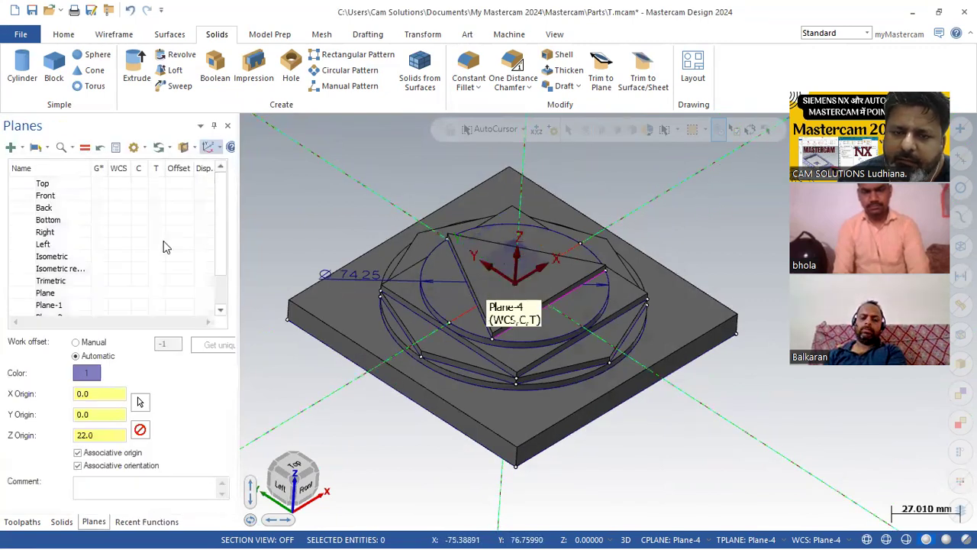
left_click(9, 149)
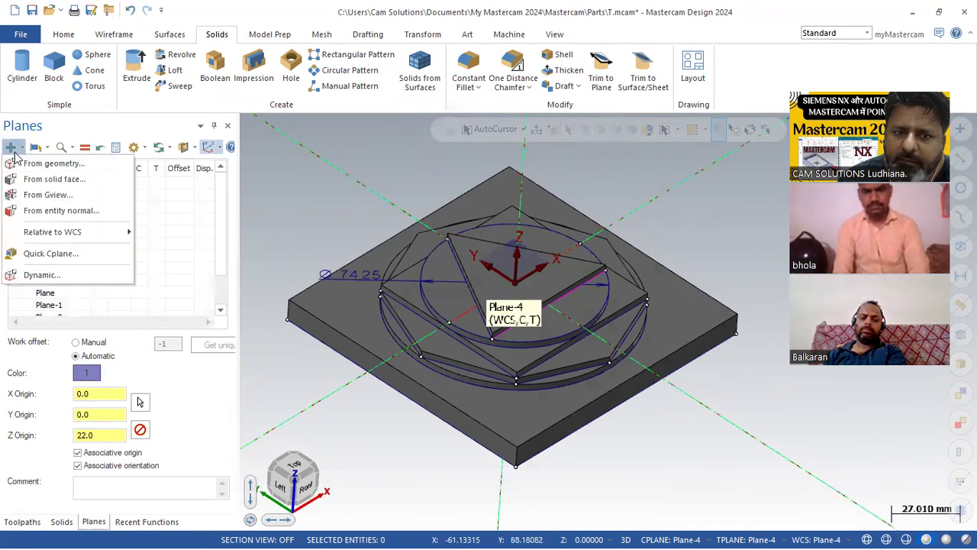
left_click(53, 176)
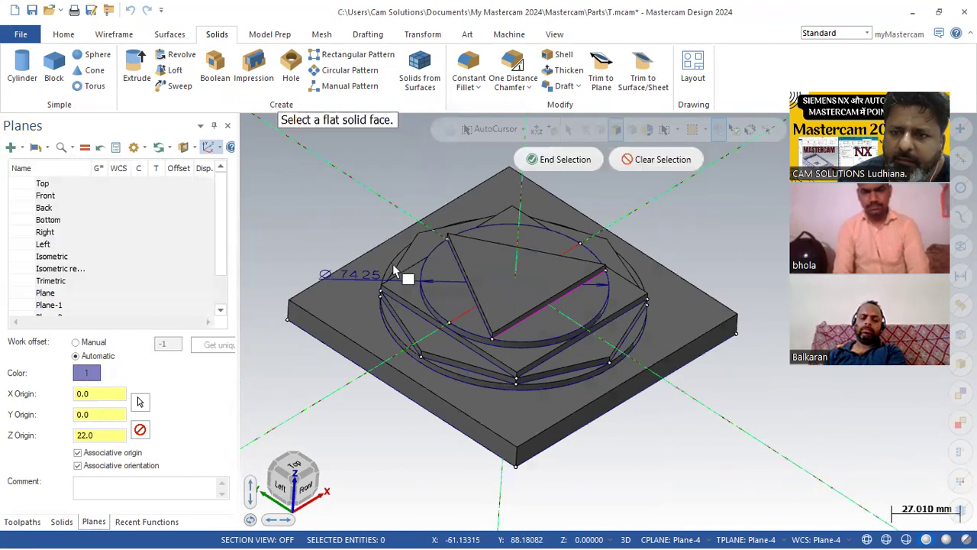
left_click(527, 292)
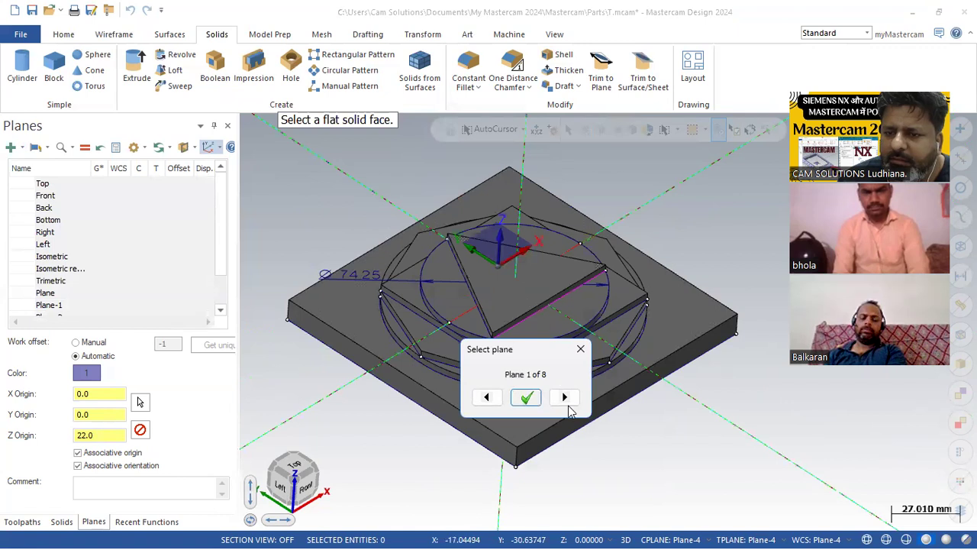
left_click(580, 349)
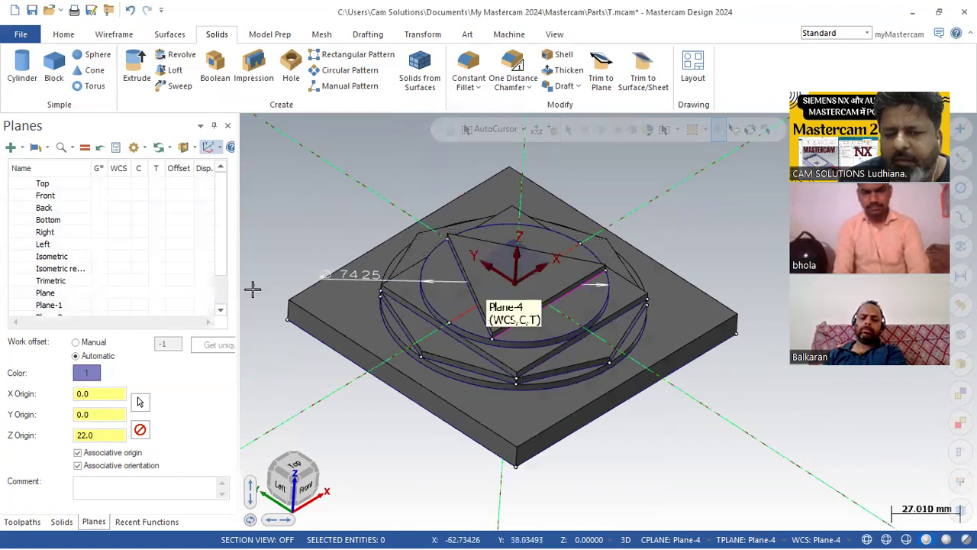
Create a new plane from the triangle's top solid face, keeping the first orientation, and view the model from the top.
left_click(10, 149)
left_click(48, 177)
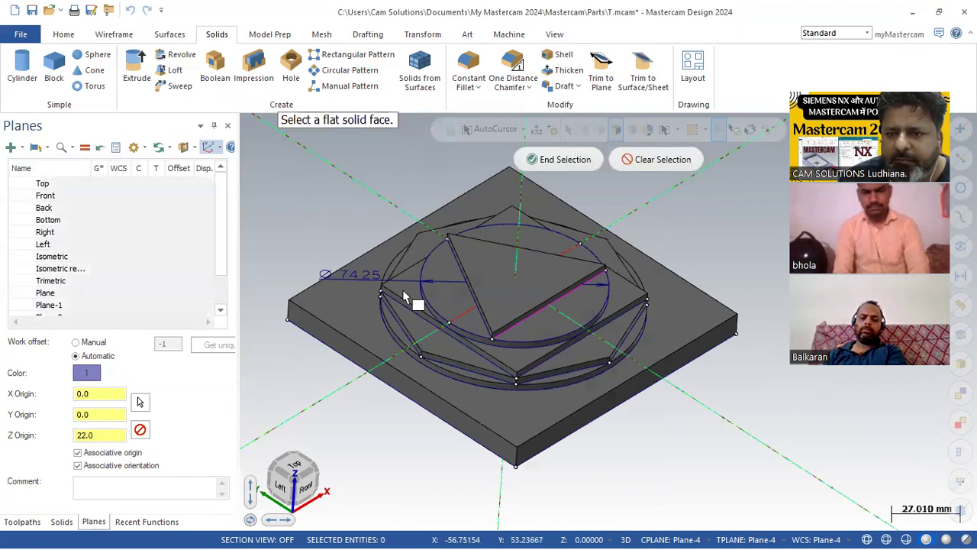
left_click(535, 303)
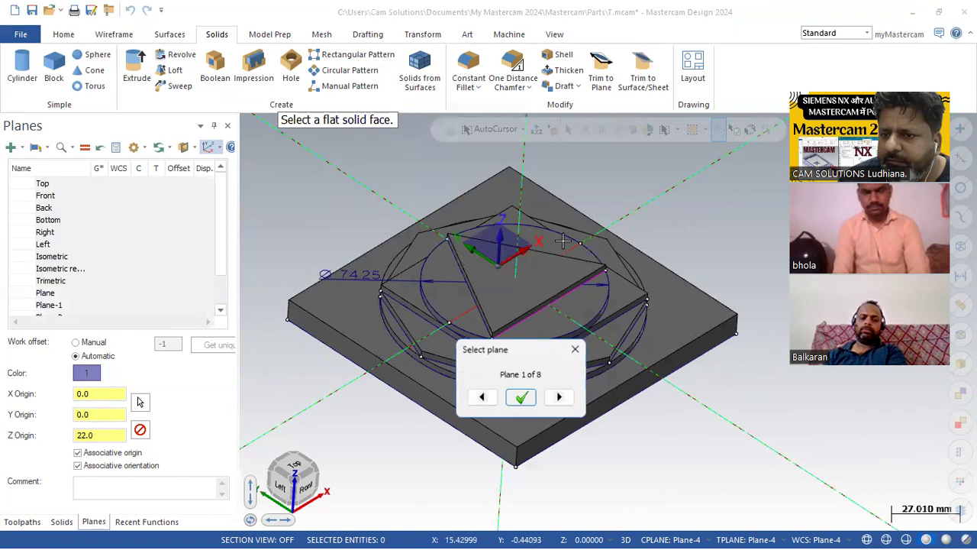
left_click(522, 398)
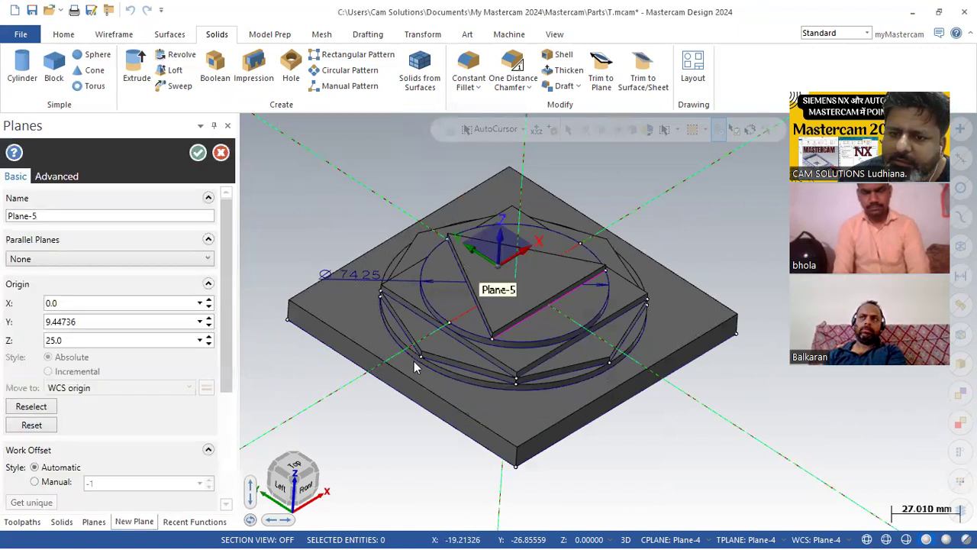
left_click(198, 154)
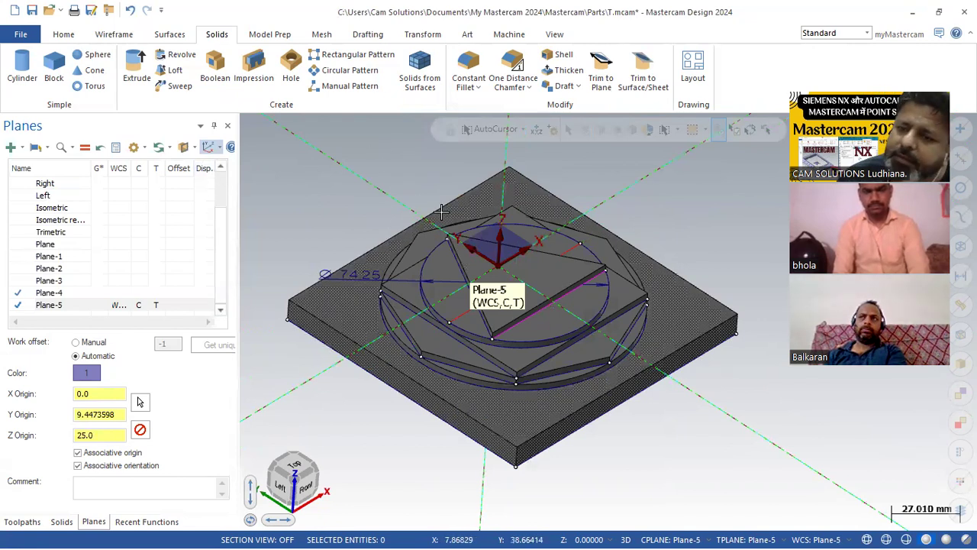
key("alt+1")
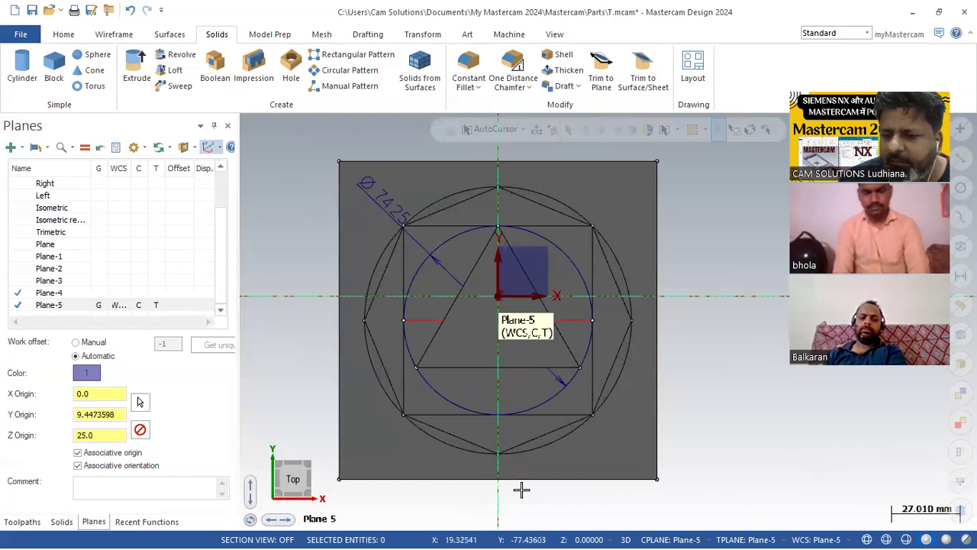
Switch to wireframe display and clear all wireframe entities and the inner circle's diameter dimension from the view.
key("alt+s")
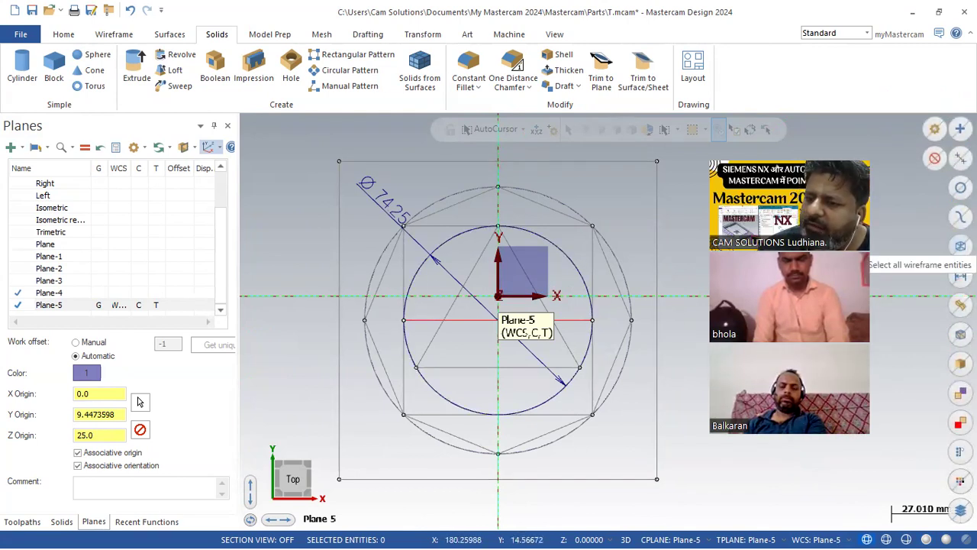
left_click(961, 246)
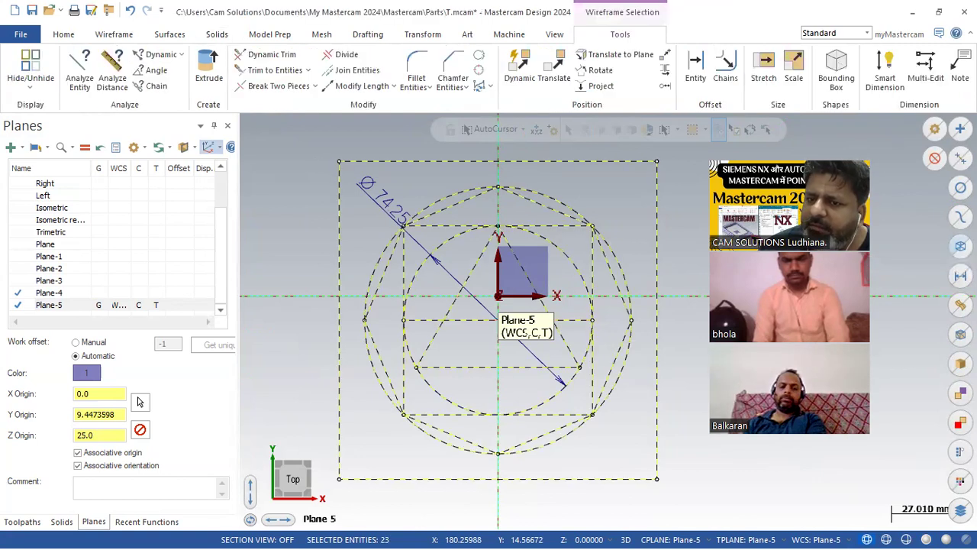
left_click(63, 35)
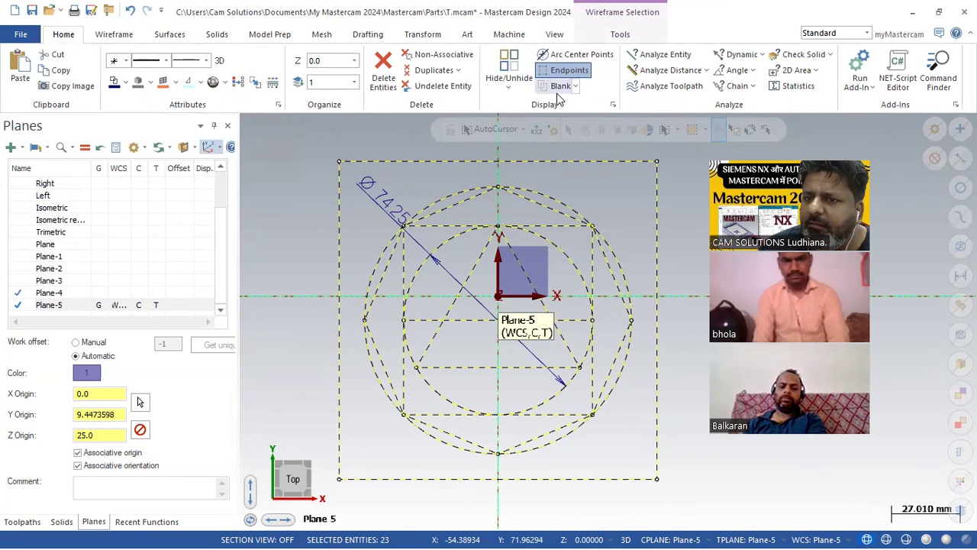
key("Escape")
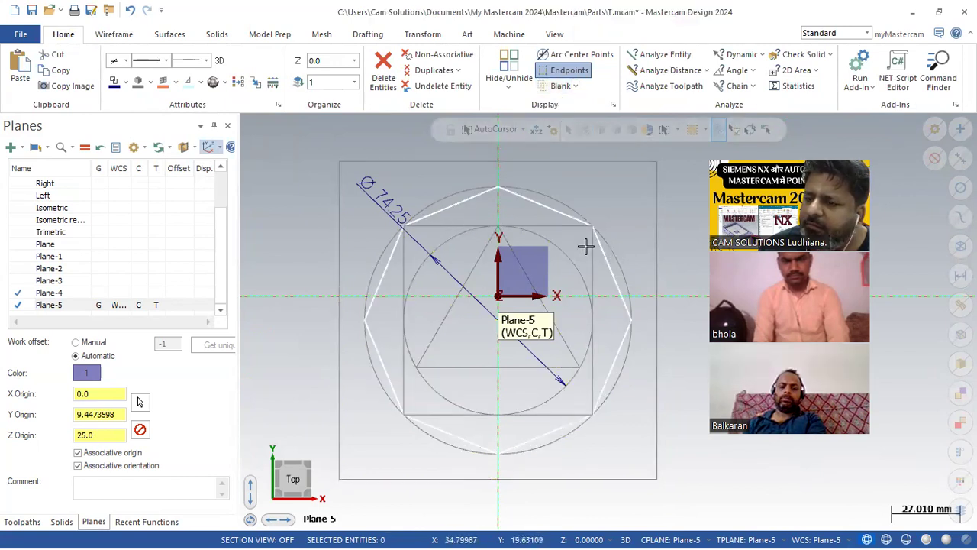
left_click(370, 185)
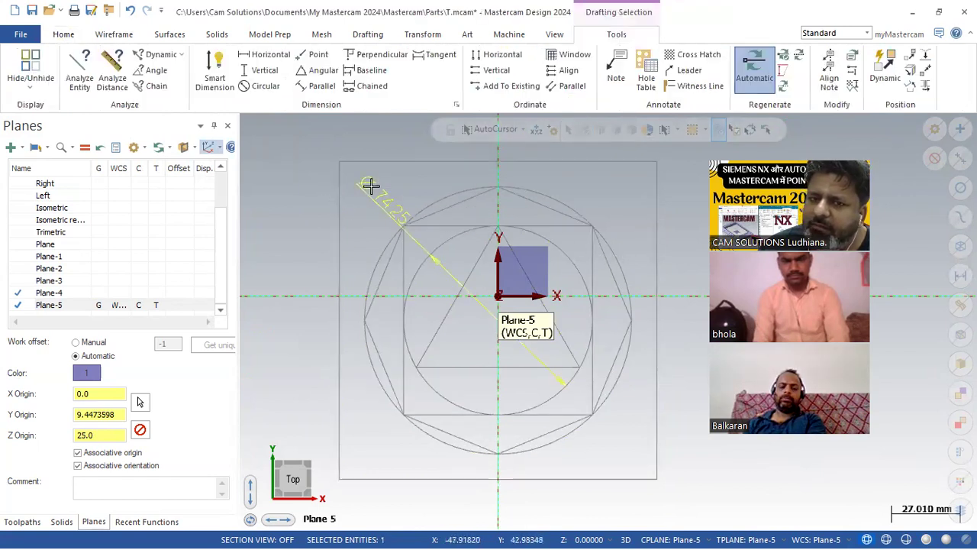
left_click(66, 35)
key("Delete")
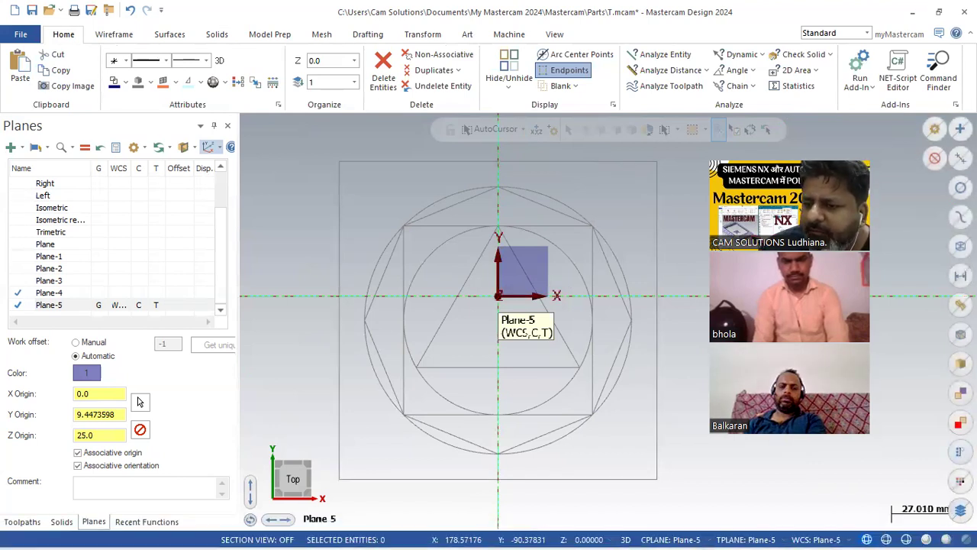
Try the shaded and translucent display modes, and set the model to shaded display with outlined edges in a tilted 3D view.
left_click(946, 539)
mouse_move(711, 484)
middle_mouse_down()
mouse_move(710, 435)
mouse_move(711, 495)
middle_mouse_up()
left_click(927, 536)
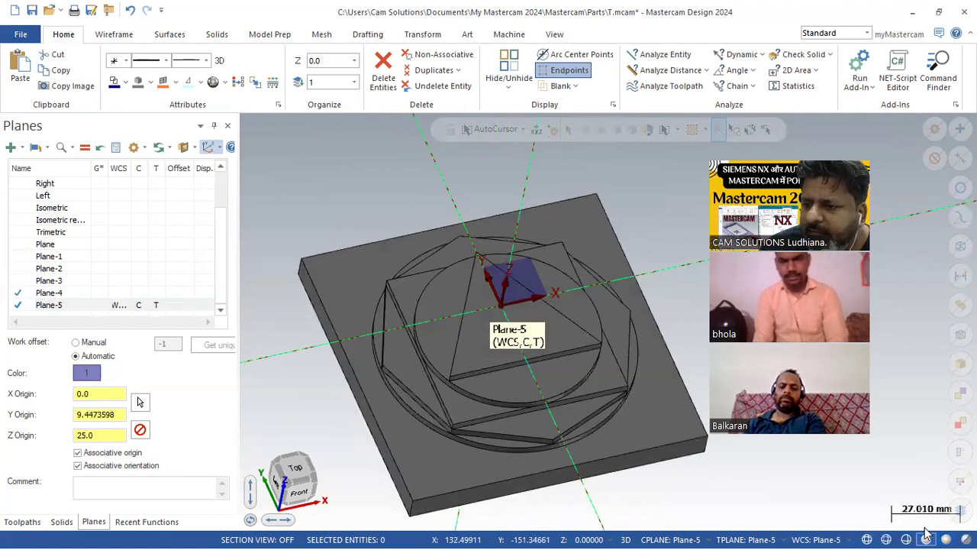
left_click(946, 539)
left_click(967, 540)
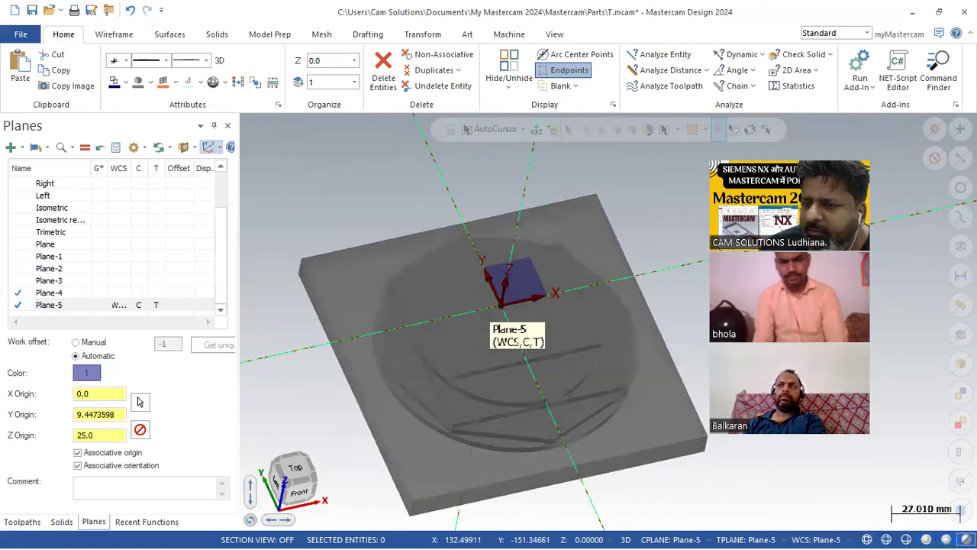
left_click(967, 540)
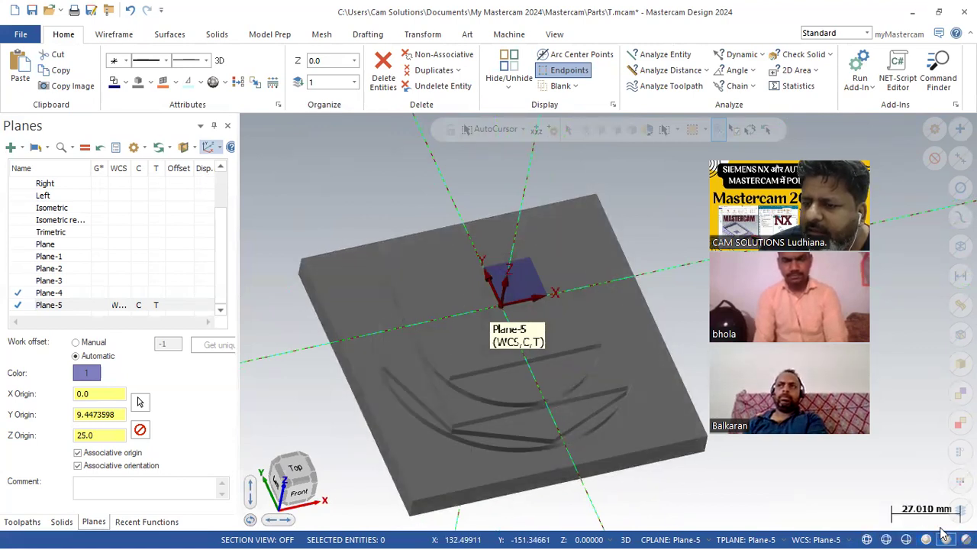
left_click(926, 538)
Inspect the triangle's top face and compare it with the hole position dimensions in 2d.pdf, then return to the model.
mouse_move(523, 378)
middle_mouse_down()
mouse_move(562, 363)
mouse_move(532, 375)
mouse_move(539, 372)
mouse_move(516, 399)
middle_mouse_up()
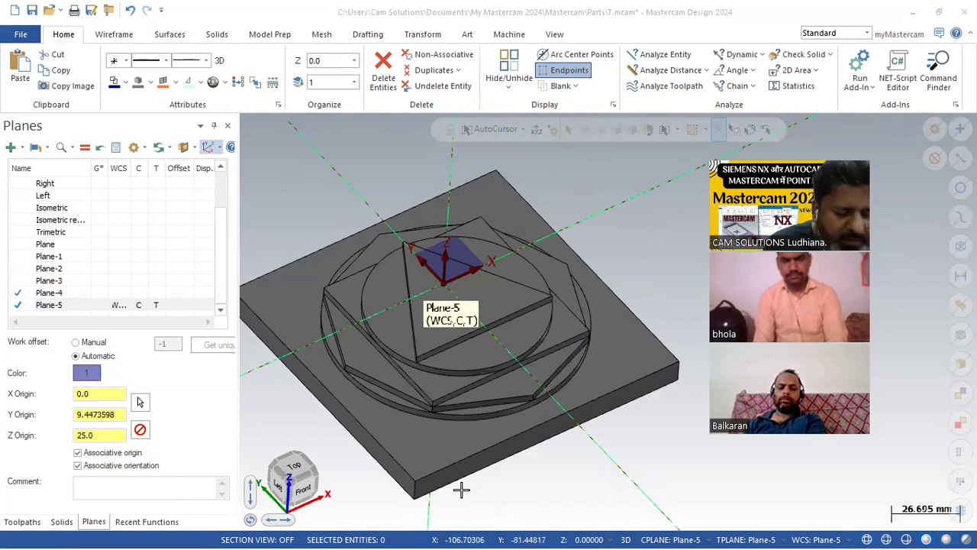
scroll(416, 334, "up", 5)
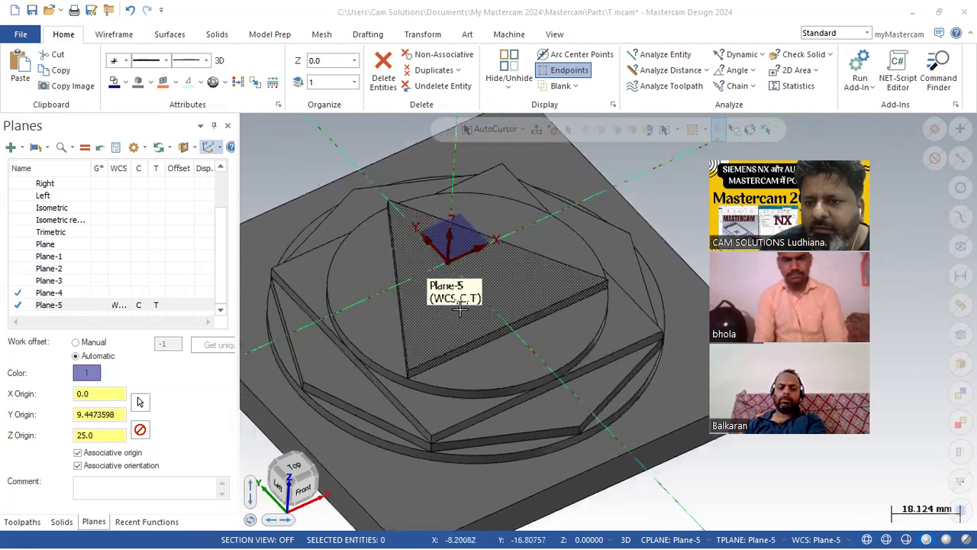
scroll(458, 226, "down", 4)
scroll(401, 243, "up", 2)
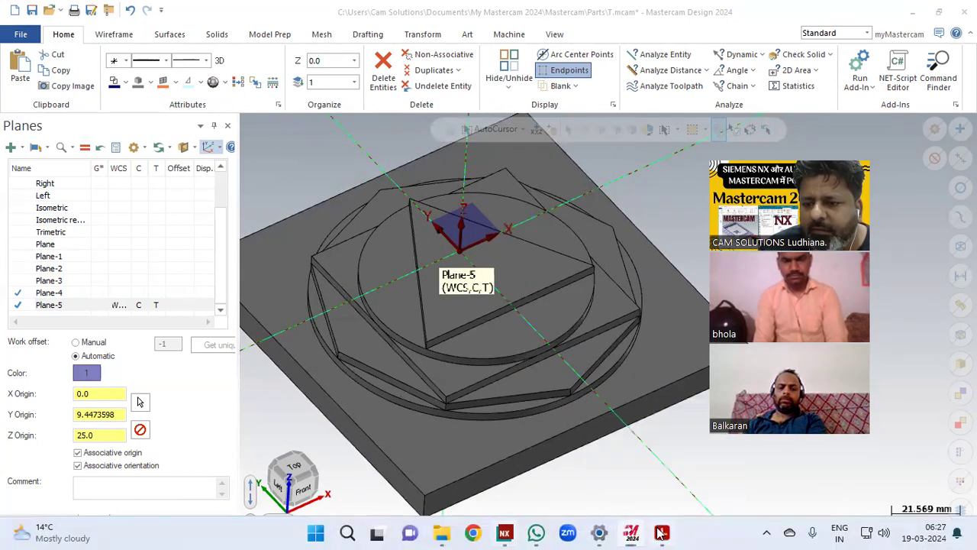
left_click(661, 532)
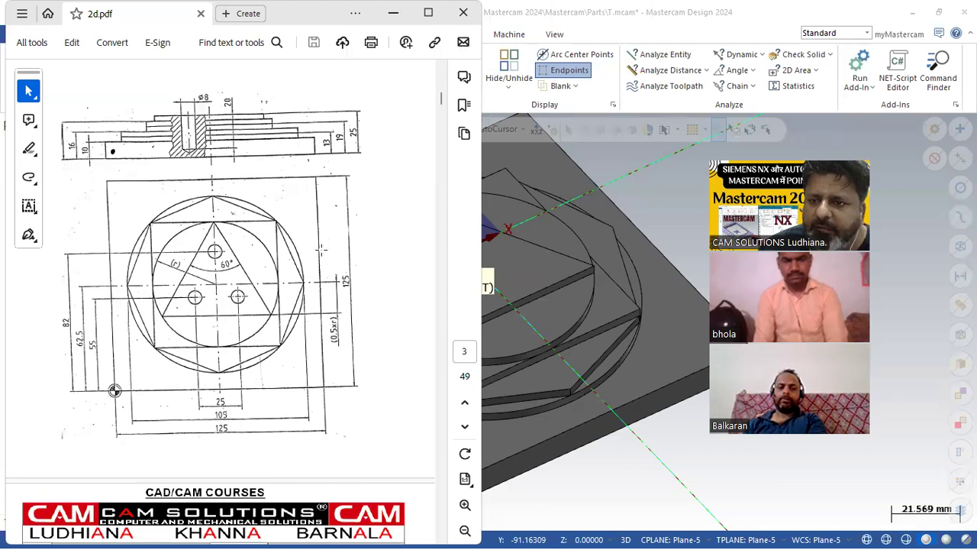
left_click(394, 13)
scroll(511, 454, "down", 3)
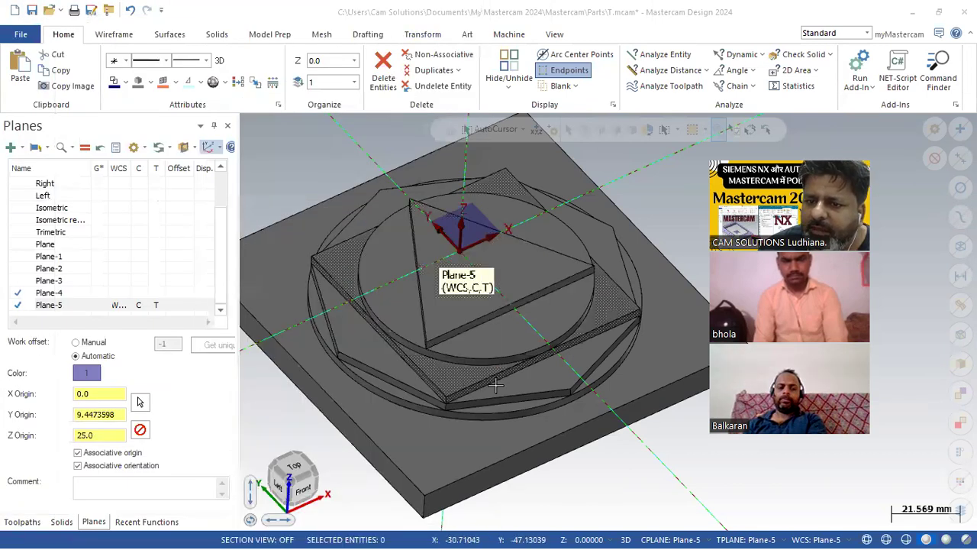
middle_click_drag(498, 445, 476, 320)
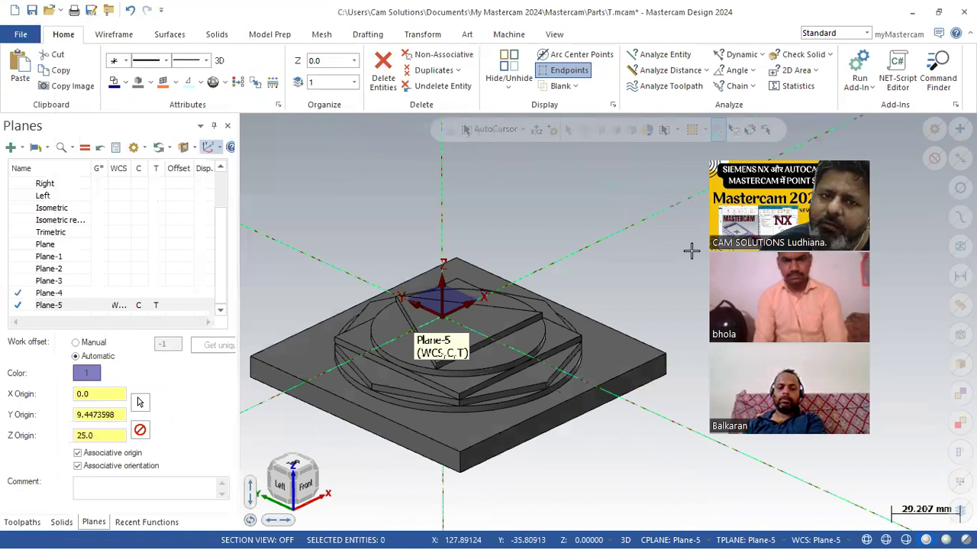
Try to project a copy of the base plate's front top edge to depth 0 on the triangle's top plane.
left_click(114, 34)
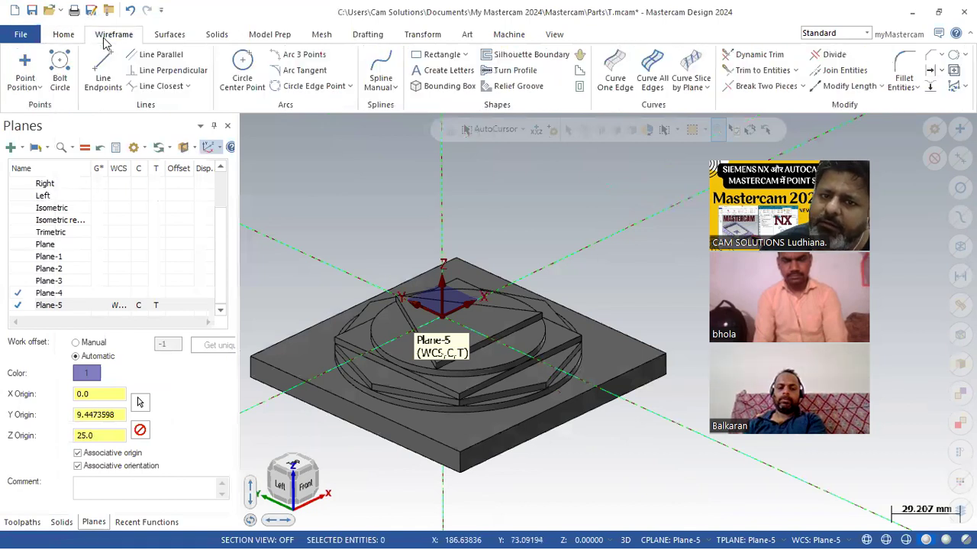
left_click(931, 87)
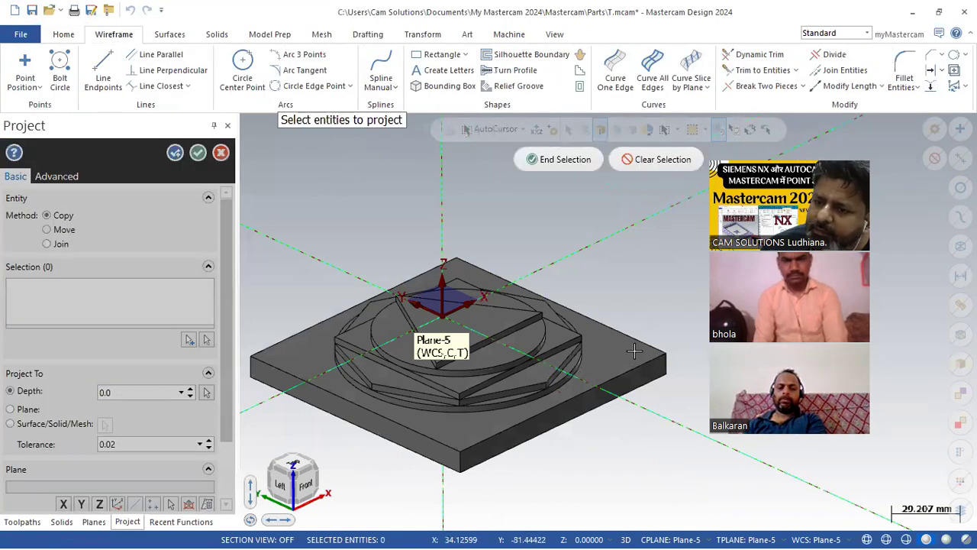
left_click(638, 371)
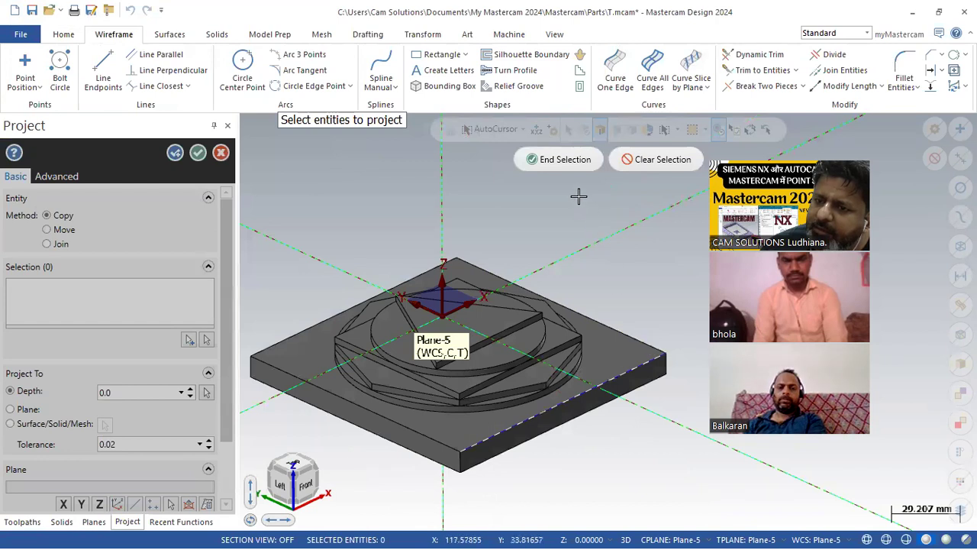
left_click(569, 161)
mouse_move(625, 279)
middle_mouse_down()
mouse_move(621, 262)
mouse_move(637, 268)
mouse_move(616, 266)
mouse_move(620, 273)
middle_mouse_up()
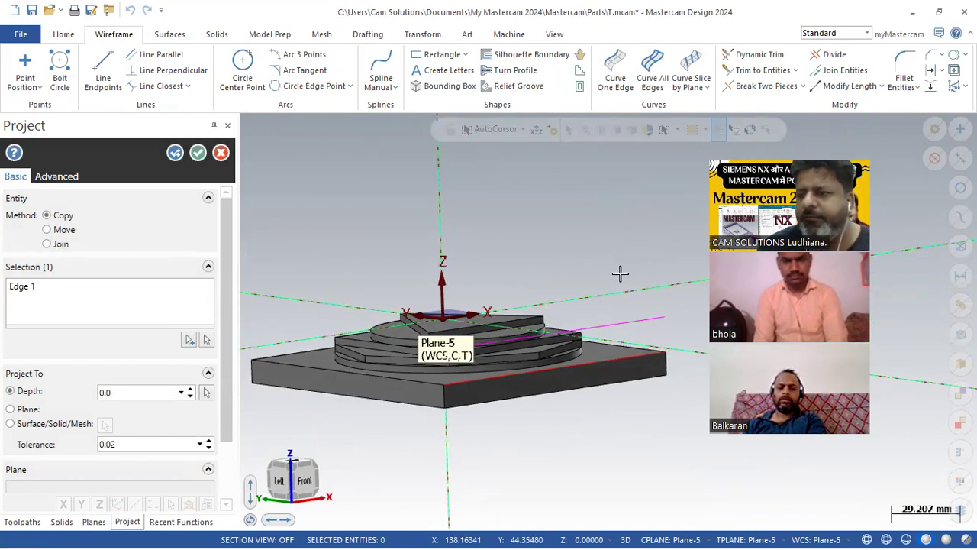
middle_click_drag(627, 275, 505, 270)
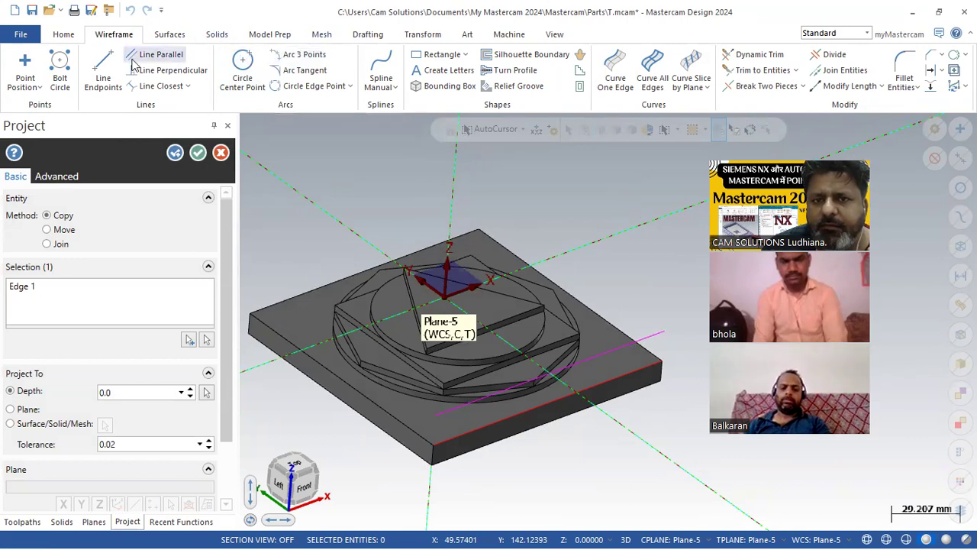
Try to offset the base plate's front top edge inward by 82 mm directly from the solid.
left_click(932, 69)
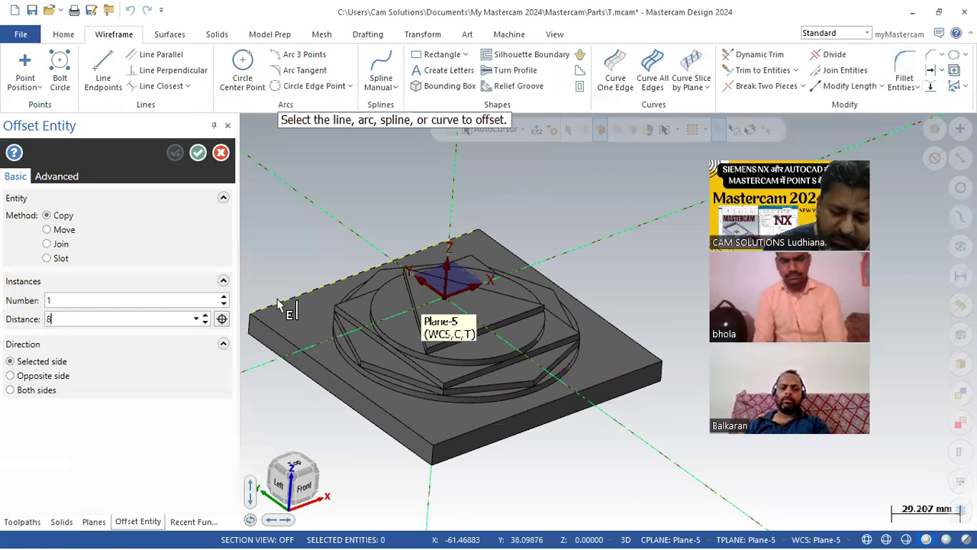
left_click(624, 380)
left_click(580, 283)
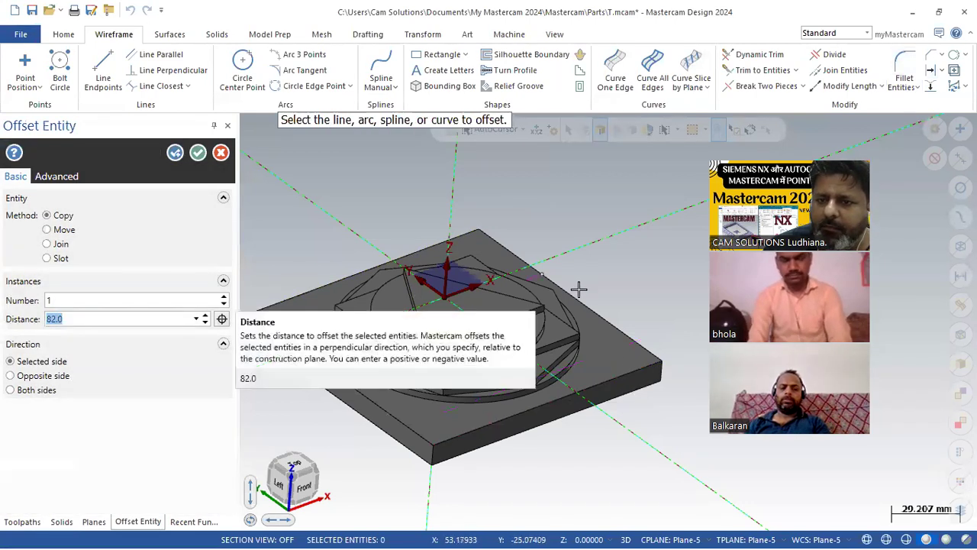
left_click(220, 153)
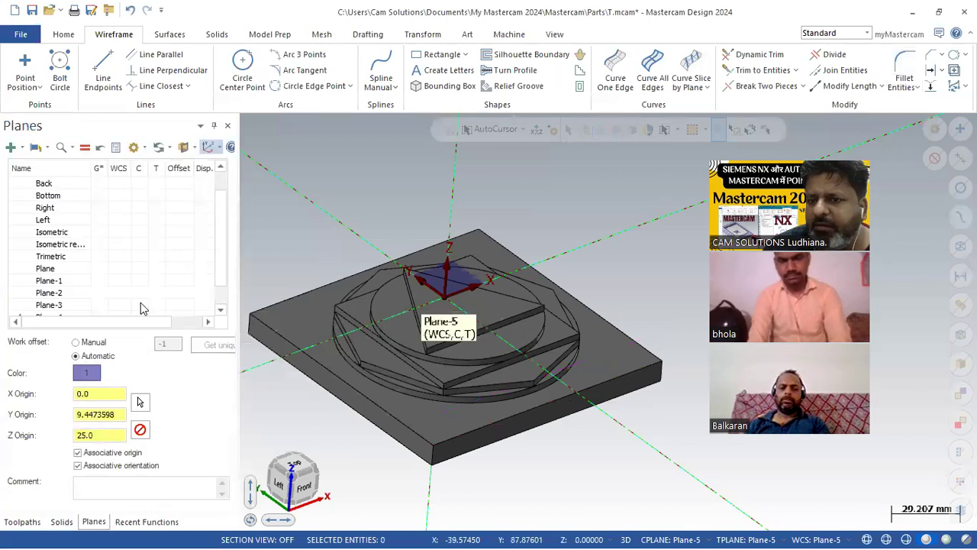
left_click(927, 89)
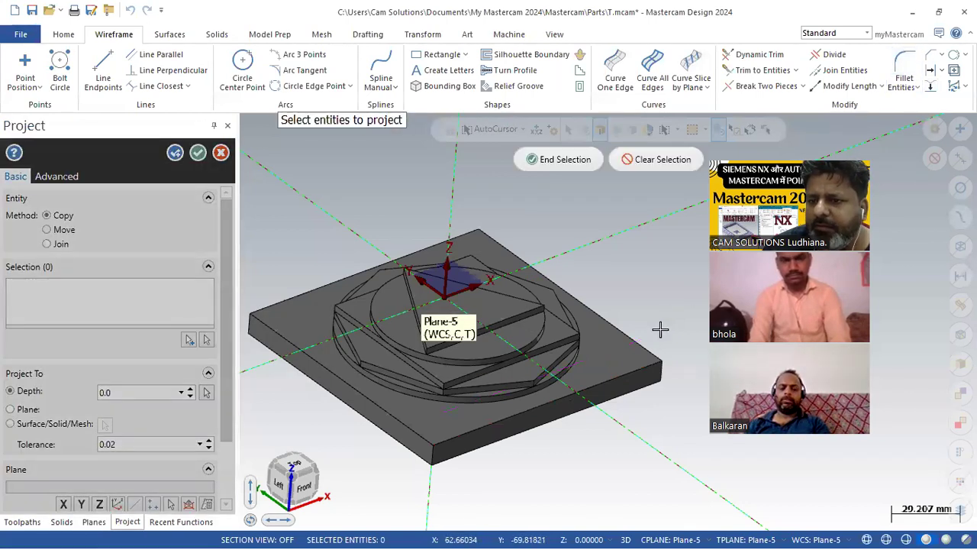
left_click(653, 365)
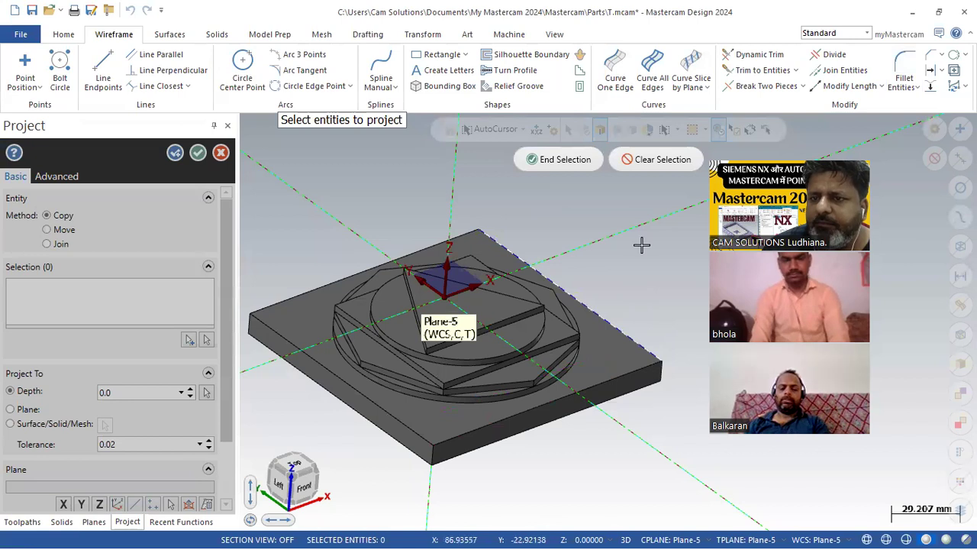
left_click(932, 72)
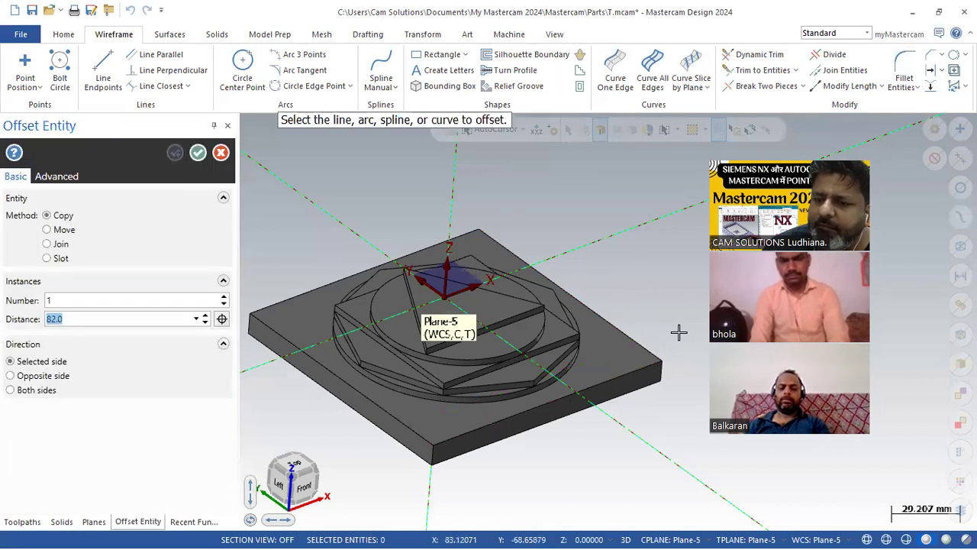
key("Escape")
Project a copy of the base plate's front top edge to depth 0 on the triangle's top plane.
left_click(931, 89)
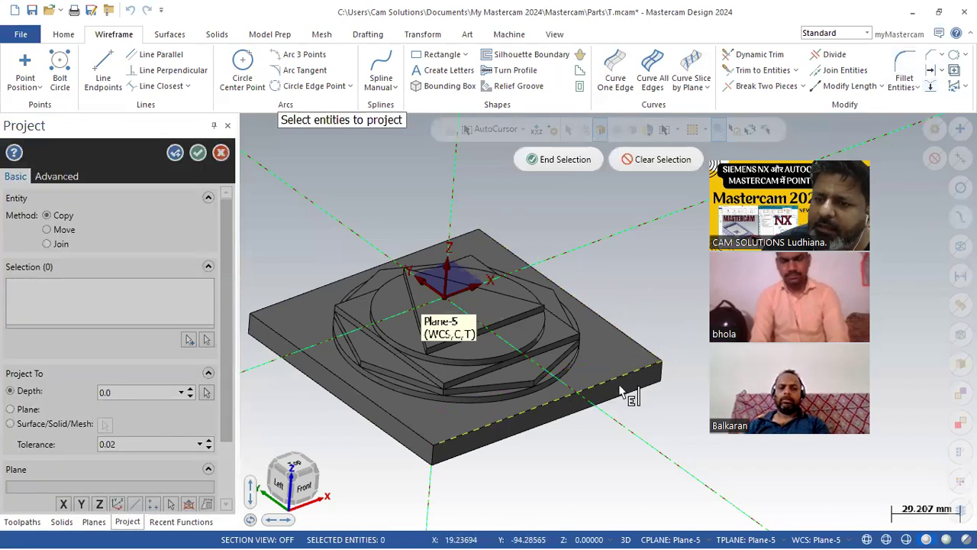
left_click(565, 159)
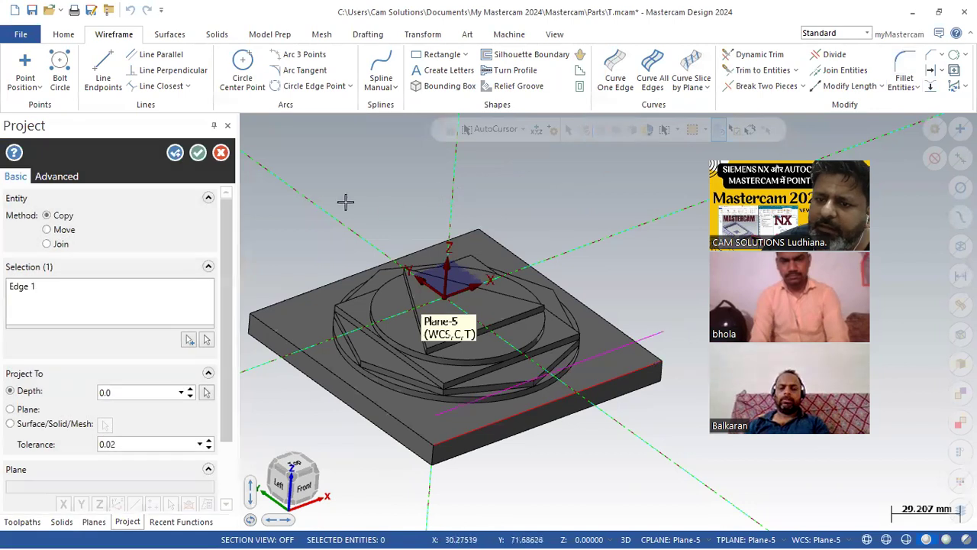
left_click(198, 153)
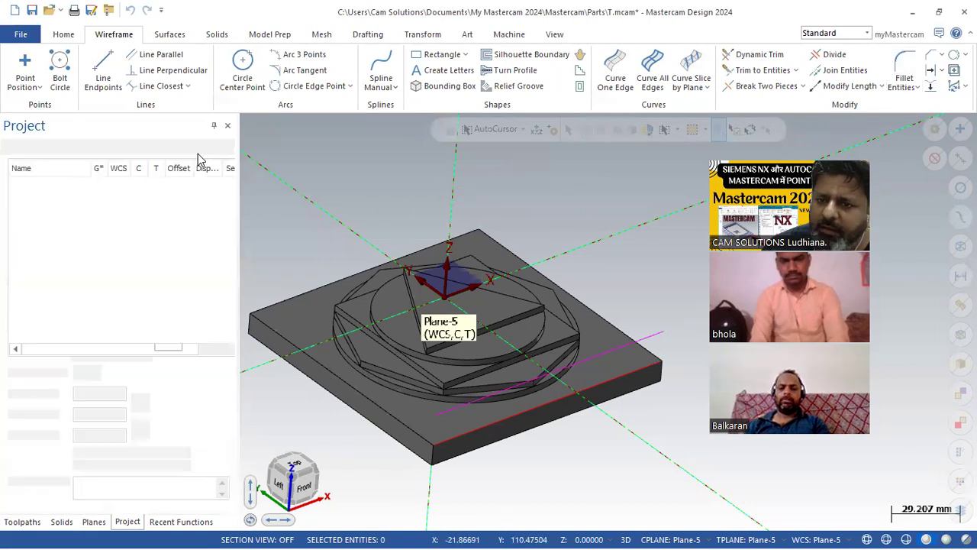
Offset a copy of the projected base plate edge line inward by 82 mm on the triangle's top plane.
left_click(932, 70)
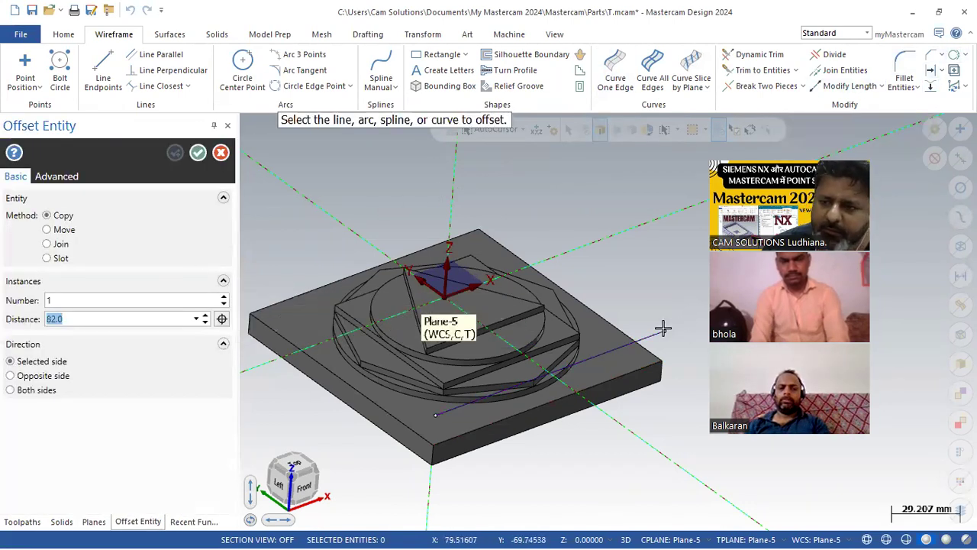
left_click(637, 342)
key("Escape")
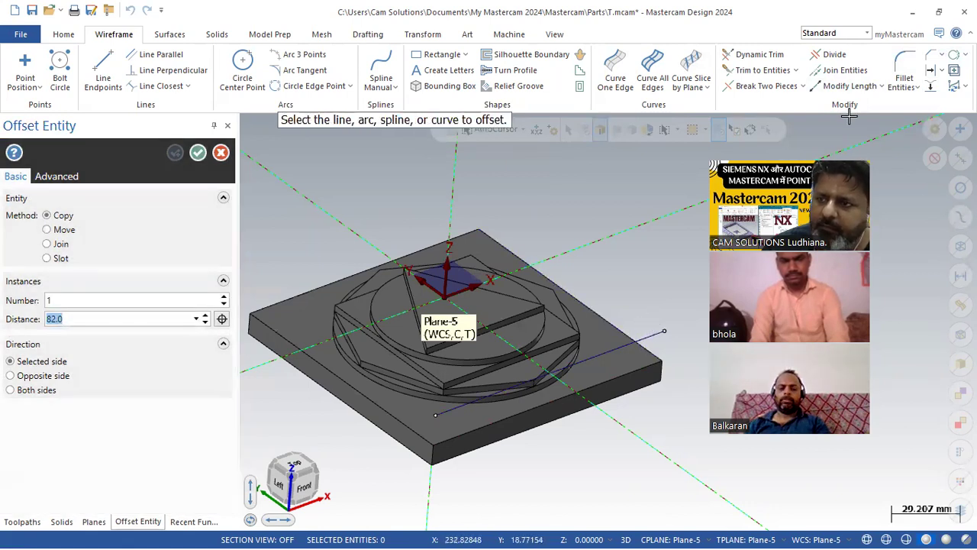
left_click(648, 338)
left_click(618, 277)
middle_click_drag(378, 271, 375, 230)
left_click(202, 153)
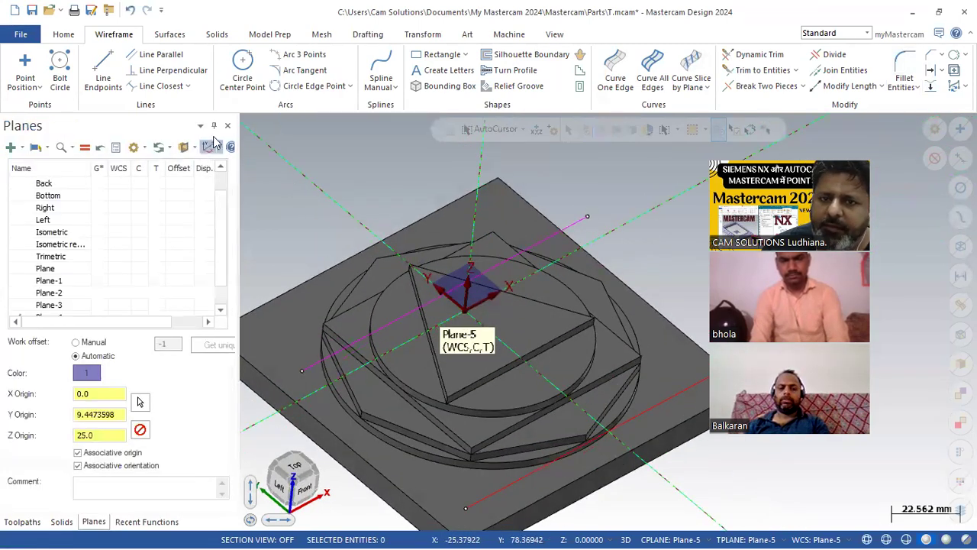
Draw a centre line from the midpoint of the triangle's front top edge to its rear apex.
left_click(103, 76)
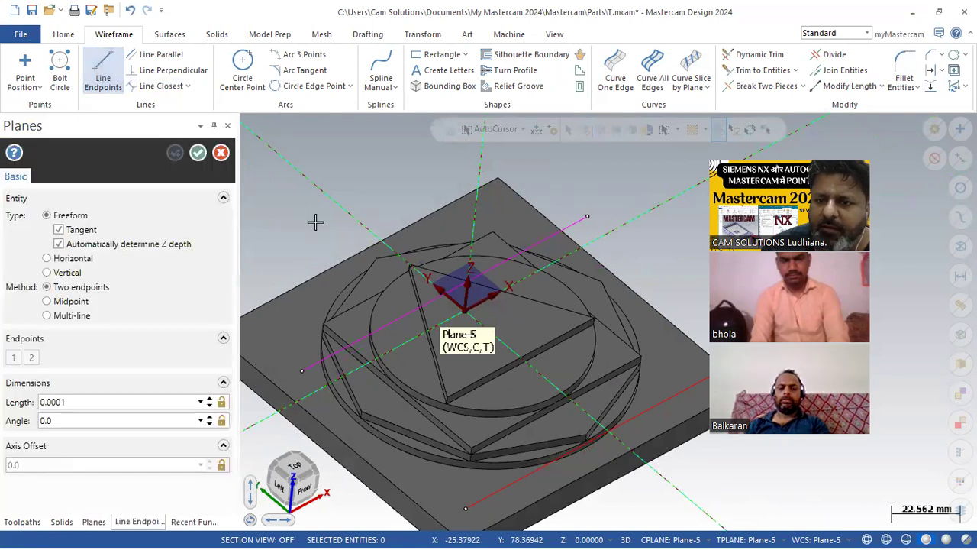
left_click(523, 357)
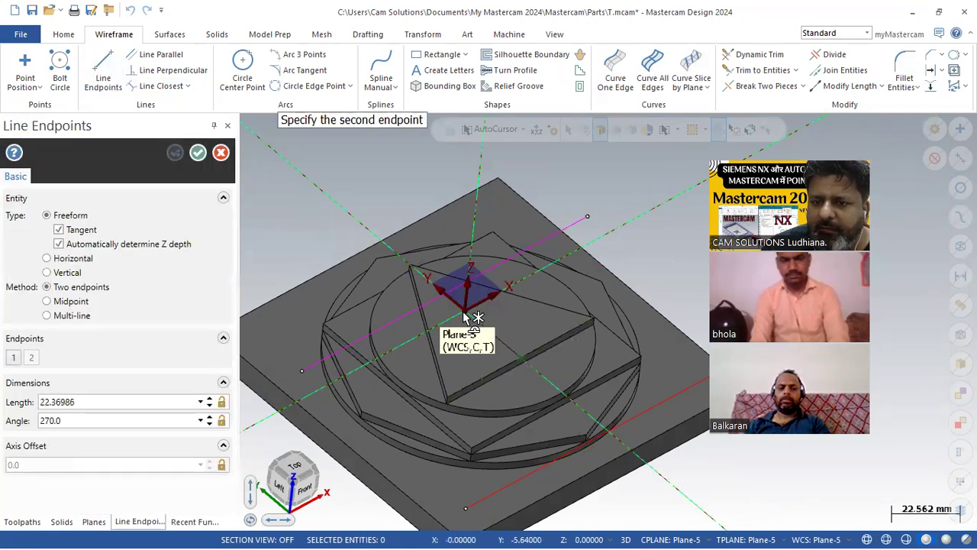
left_click(412, 269)
key("Escape")
scroll(411, 317, "up", 3)
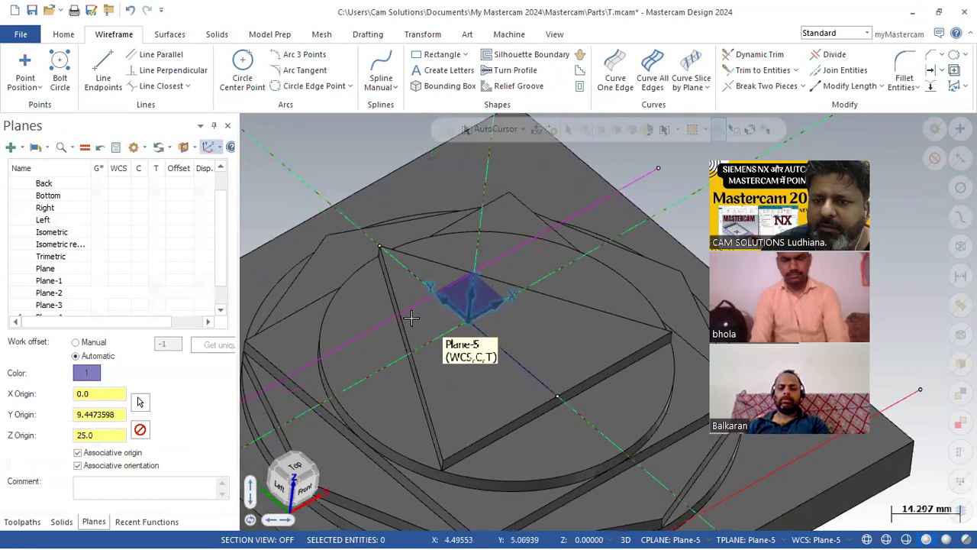
scroll(410, 317, "up", 5)
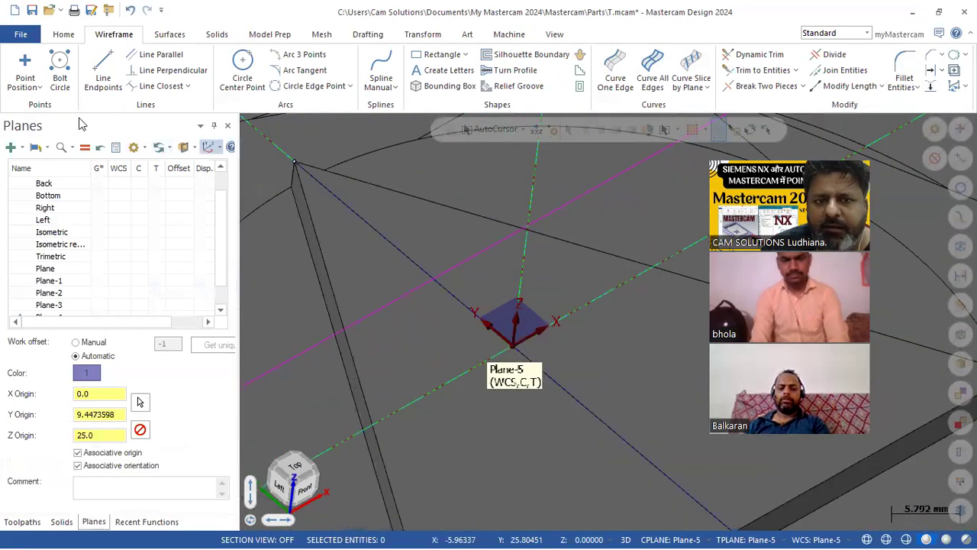
left_click(28, 73)
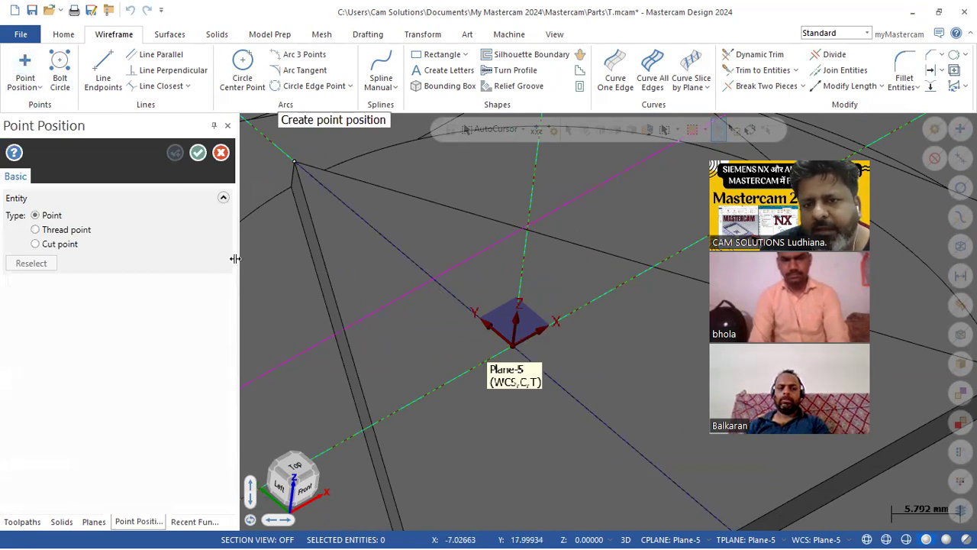
left_click(436, 285)
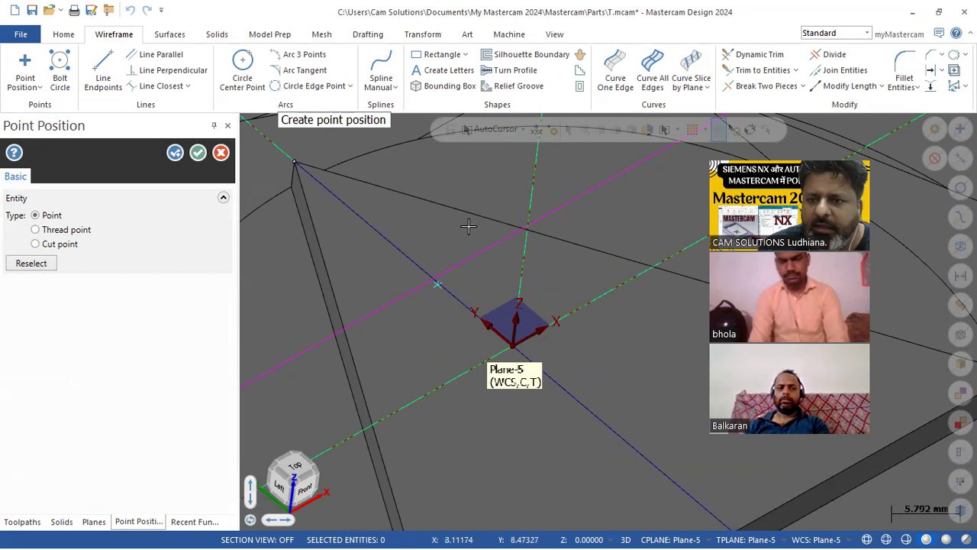
key("Return")
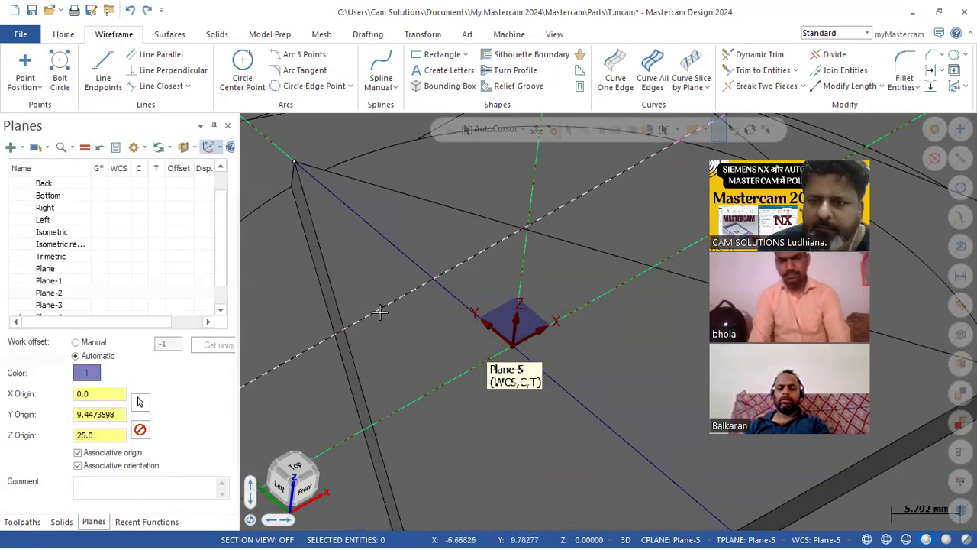
Place a point where the triangle's centre line crosses the 82 mm offset line.
left_click(25, 69)
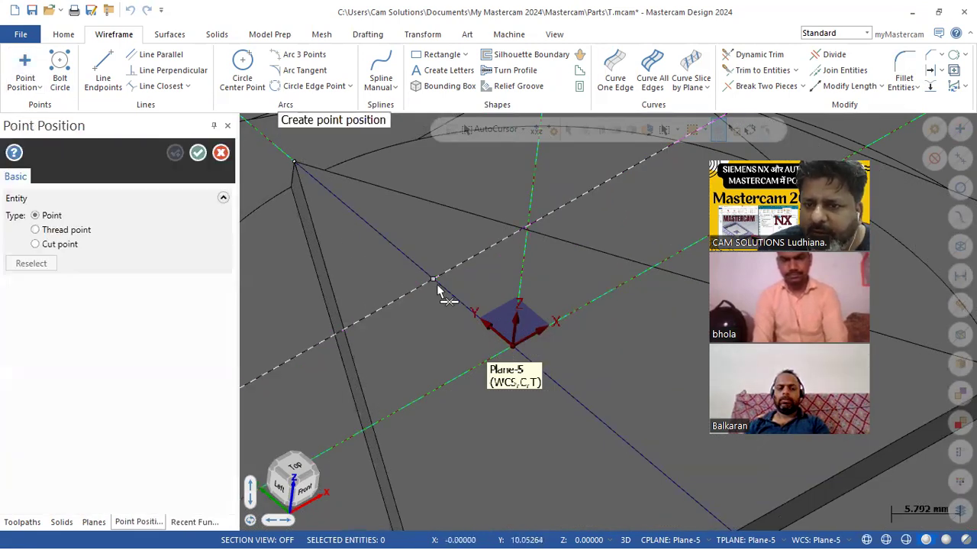
left_click(437, 287)
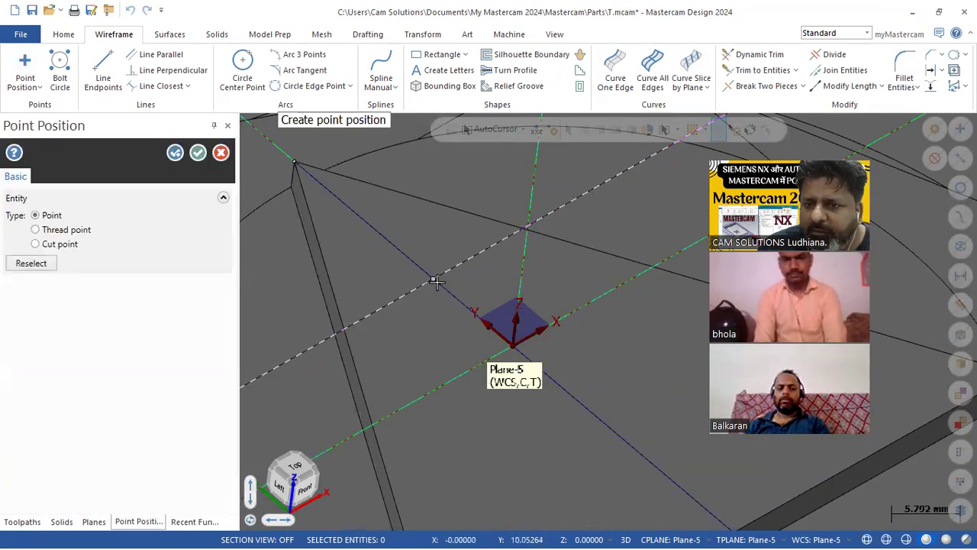
left_click(198, 153)
Delete the 82 mm offset line, keeping the centre line and the hole point.
scroll(512, 229, "down", 4)
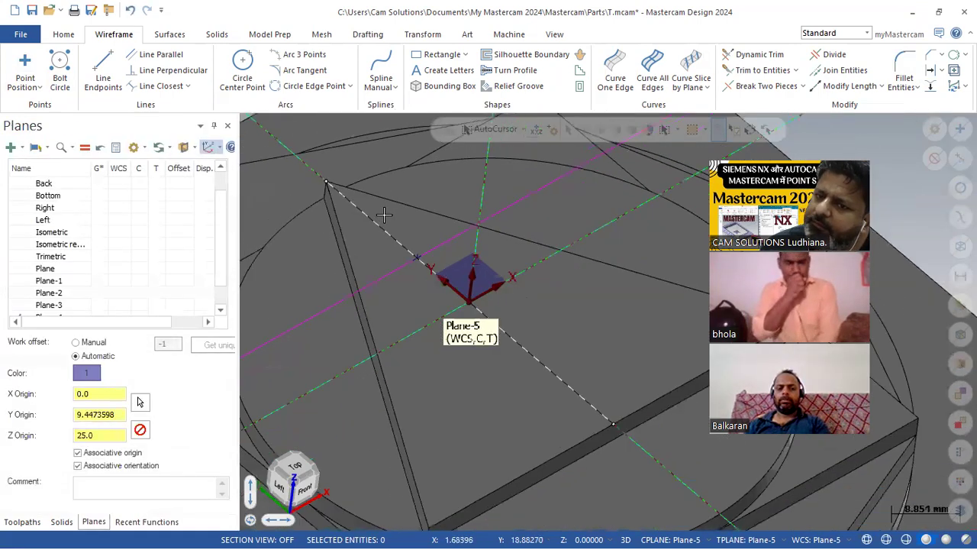
scroll(512, 230, "down", 1)
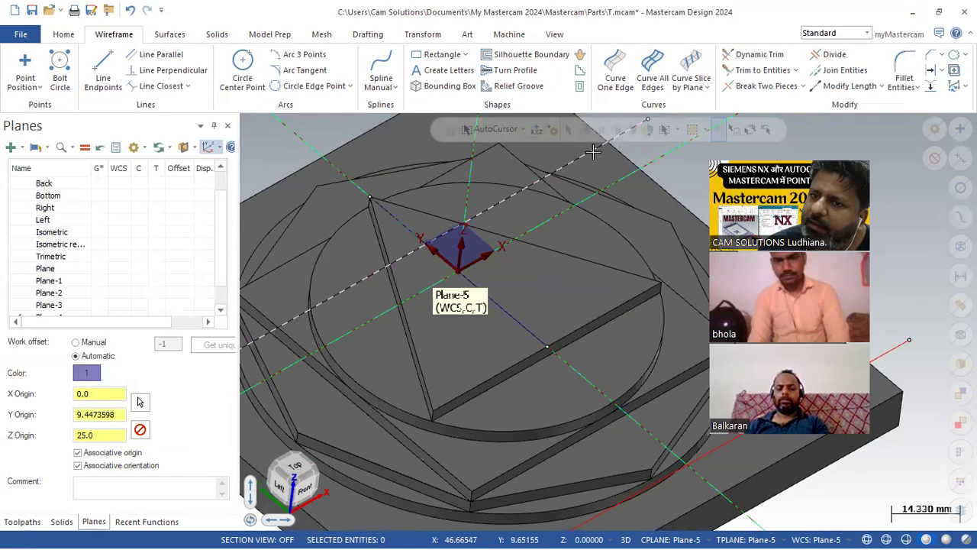
left_click(555, 209)
key("Escape")
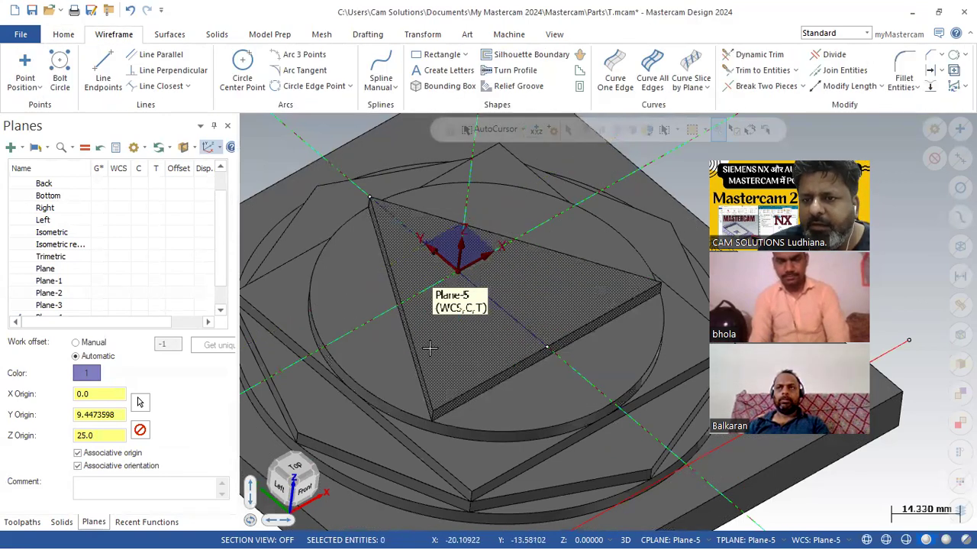
Check the lower hole dimensions in 2d.pdf and offset a copy of the projected base plate edge line inward by 55 mm.
scroll(311, 261, "down", 2)
middle_click_drag(311, 261, 452, 390)
scroll(462, 481, "down", 2)
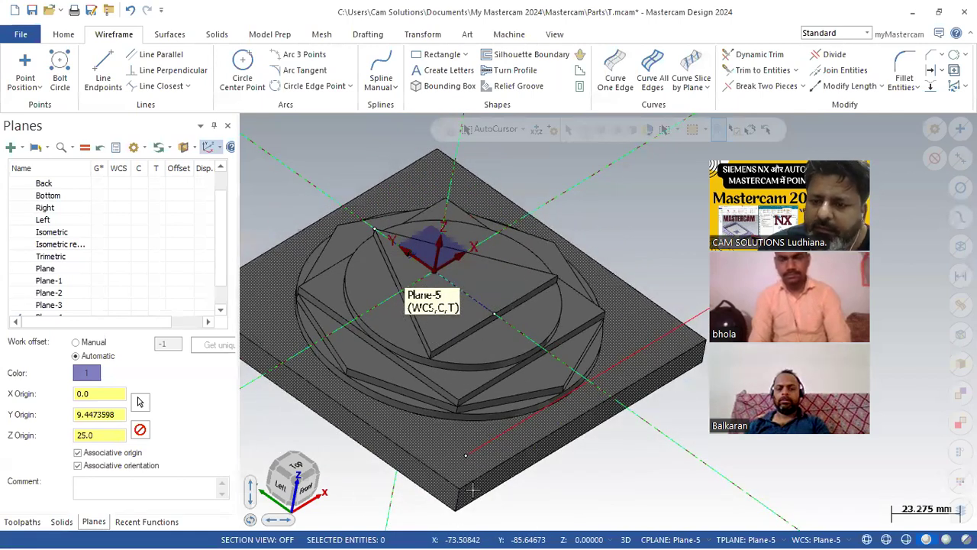
mouse_move(534, 532)
left_click(661, 534)
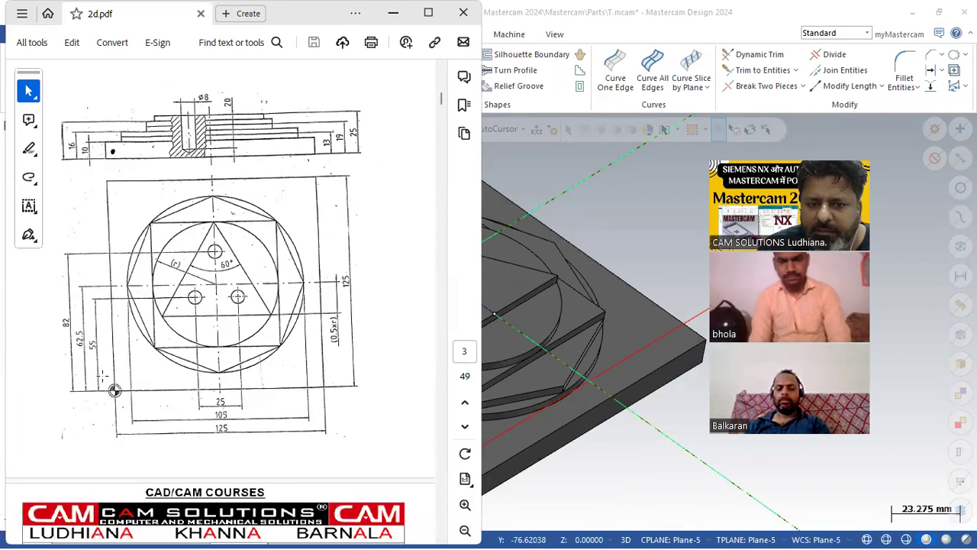
left_click(643, 272)
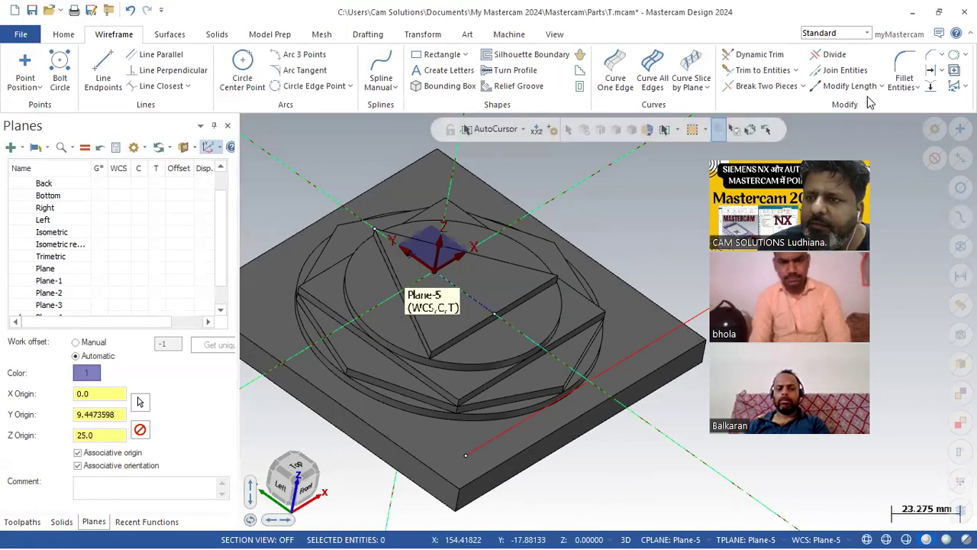
left_click(930, 70)
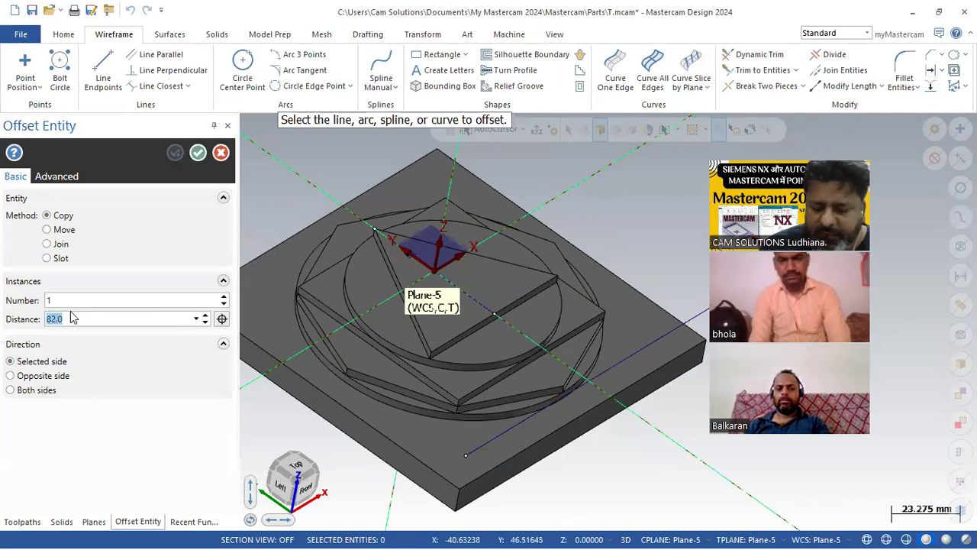
type("55")
key("Return")
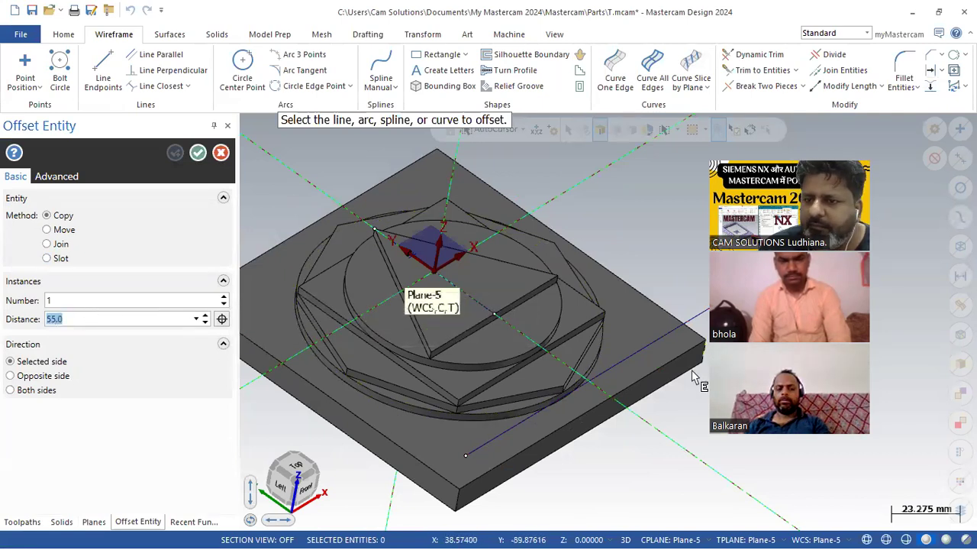
left_click(692, 314)
left_click(643, 255)
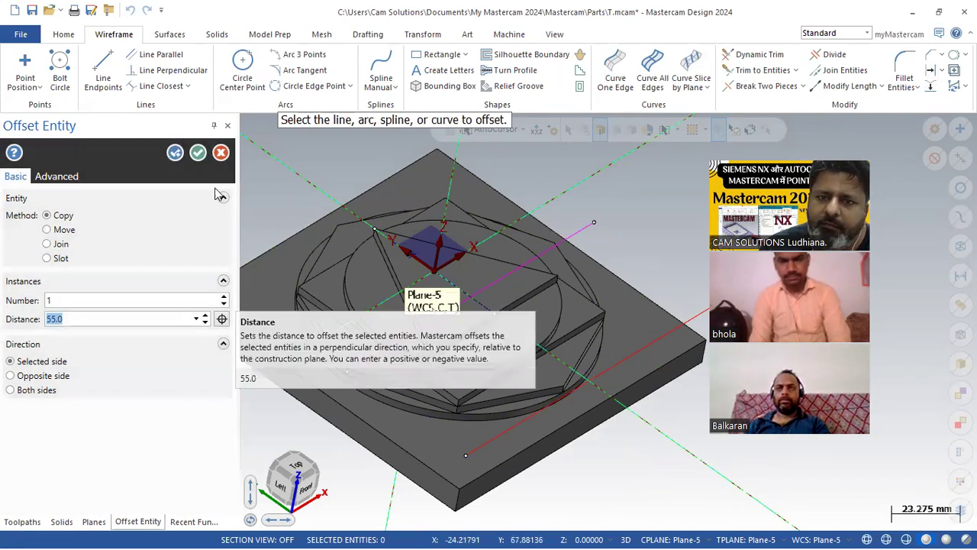
left_click(198, 153)
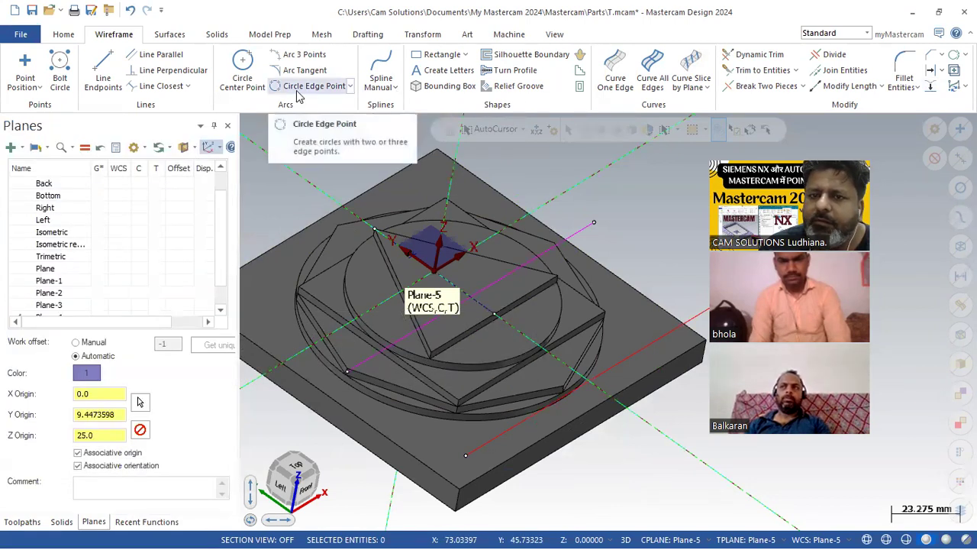
Offset copies of the triangle's centre line by 12.5 mm on both sides, checking the hole spacing in 2d.pdf.
left_click(931, 72)
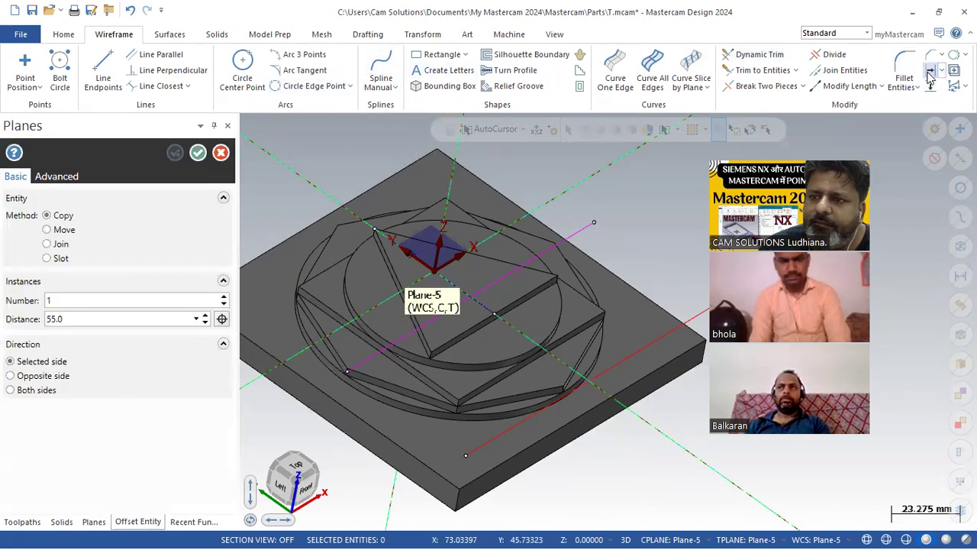
left_click(22, 393)
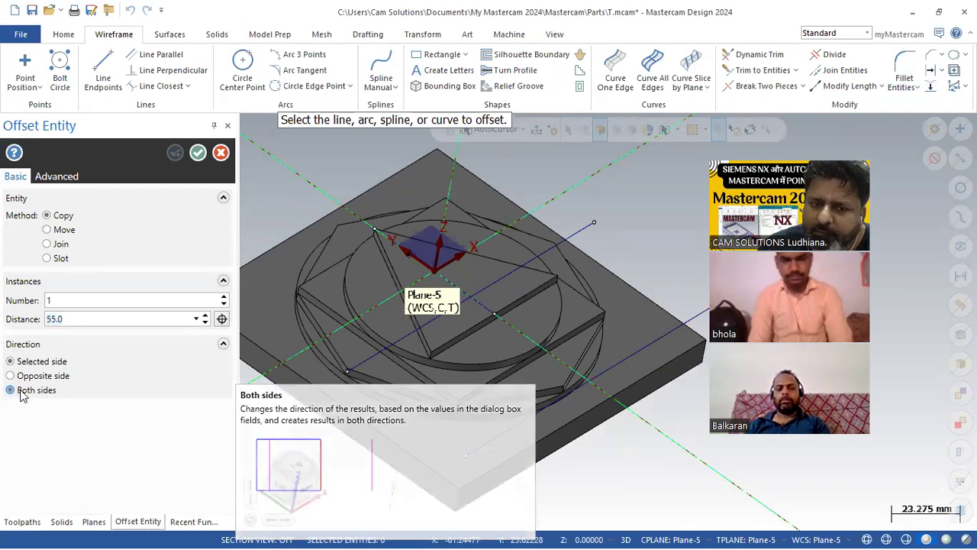
left_click(442, 276)
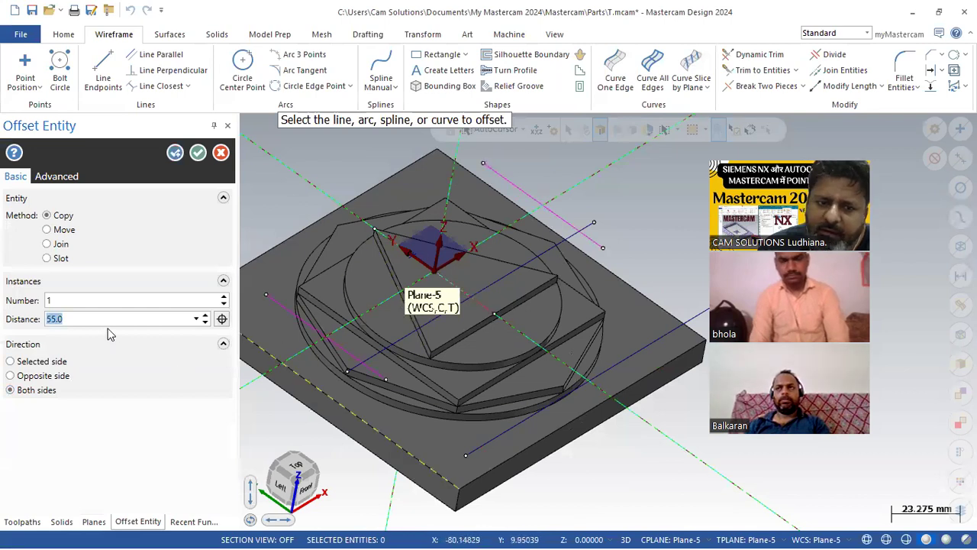
type("12.5")
key("Return")
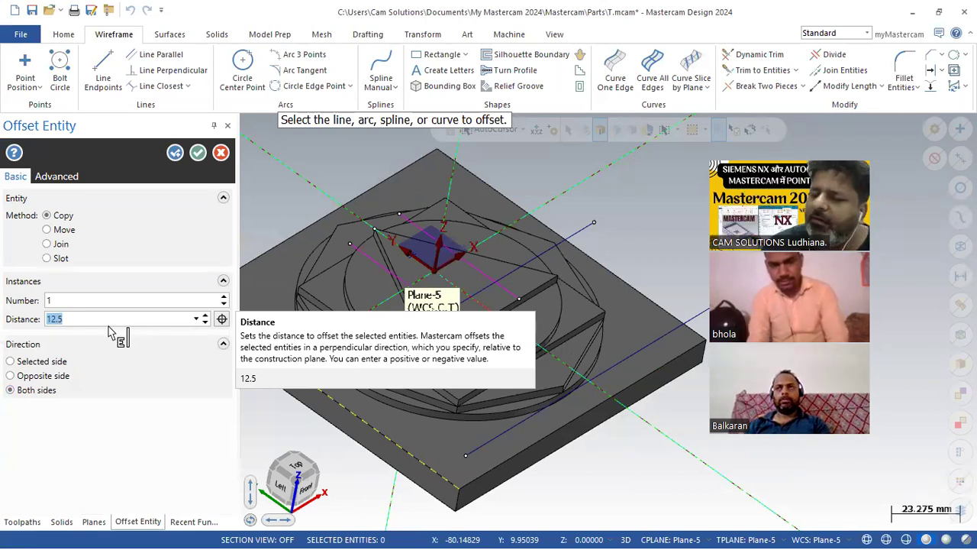
scroll(539, 321, "up", 2)
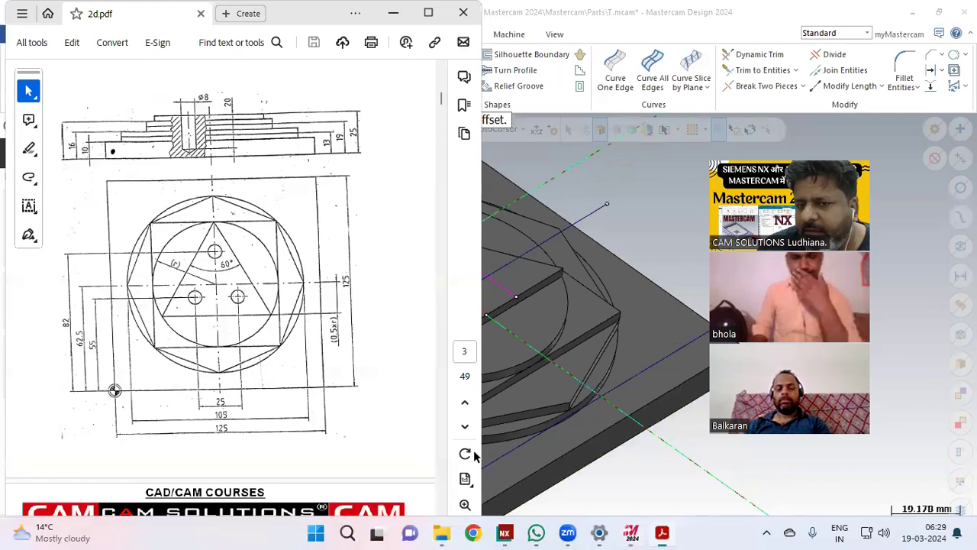
left_click(662, 540)
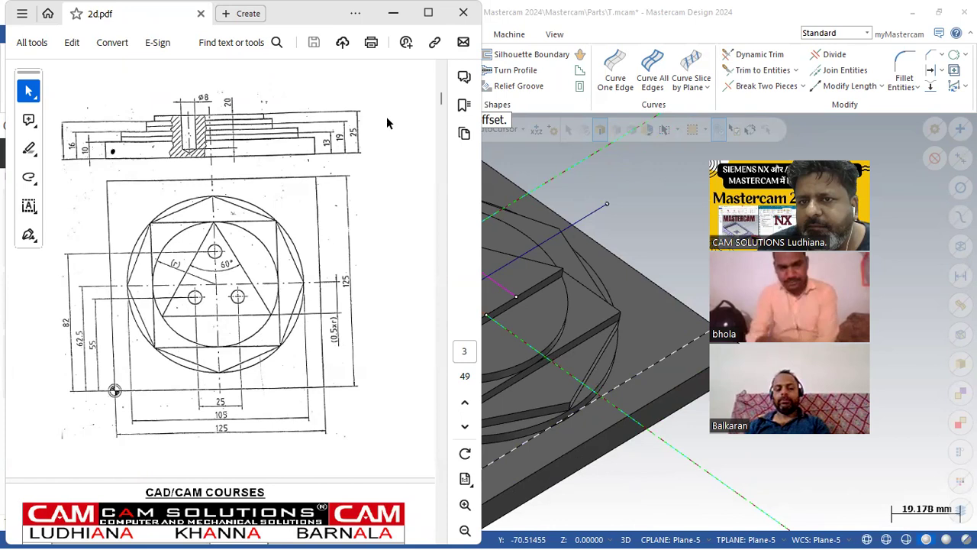
left_click(694, 233)
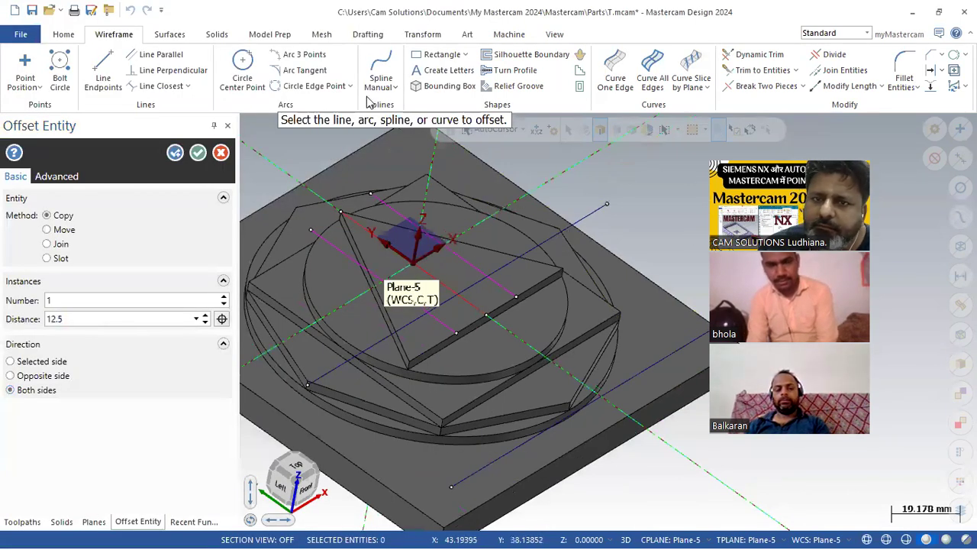
left_click(198, 154)
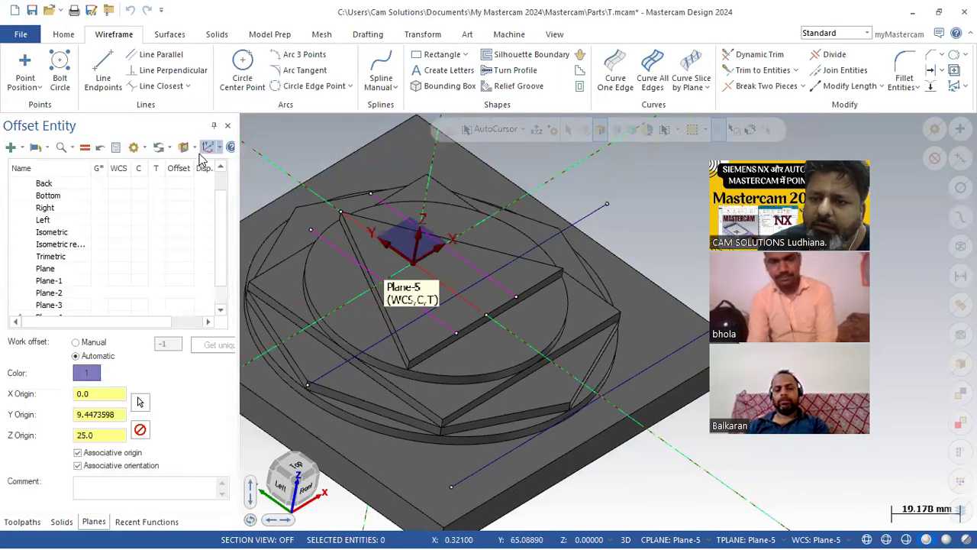
Place points at the two intersections of the 12.5 mm offset lines with the 55 mm offset line.
left_click(25, 65)
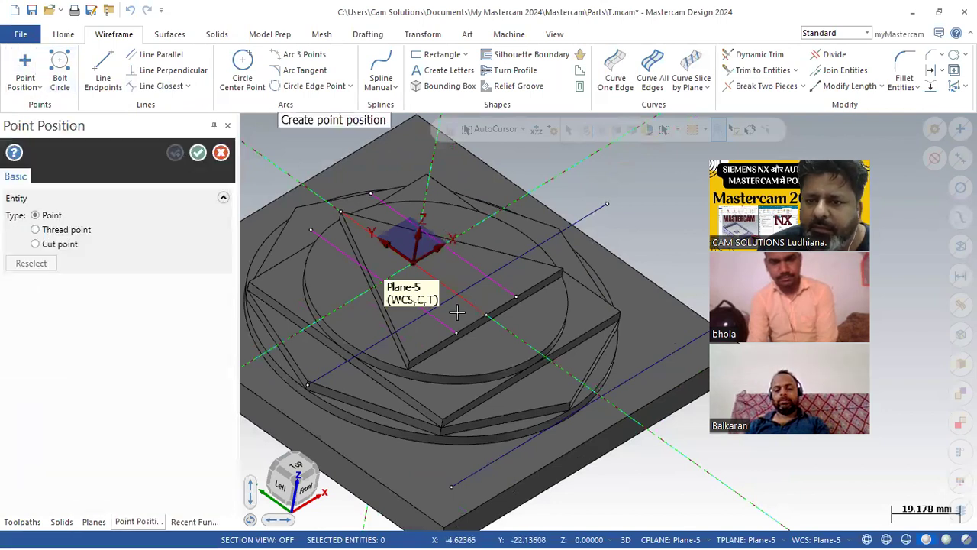
left_click(495, 286)
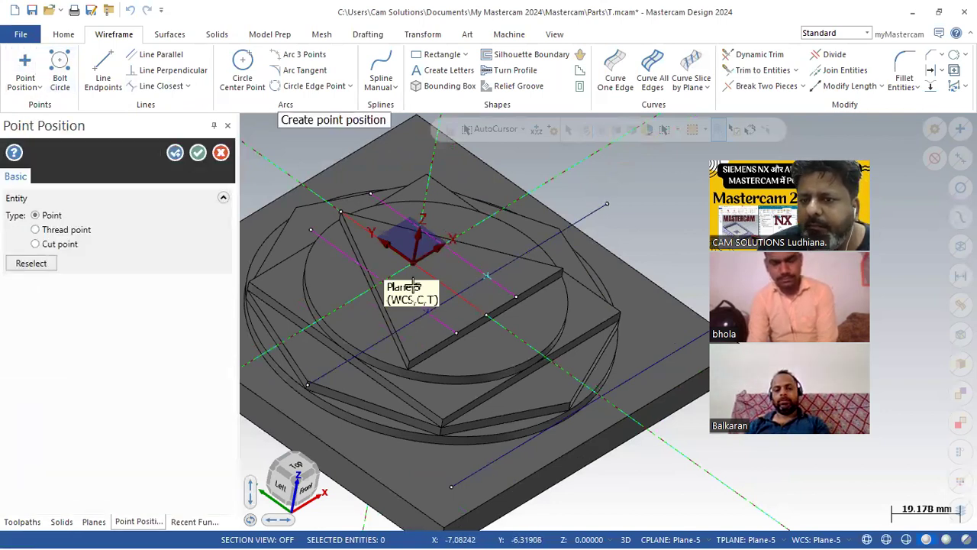
left_click(199, 156)
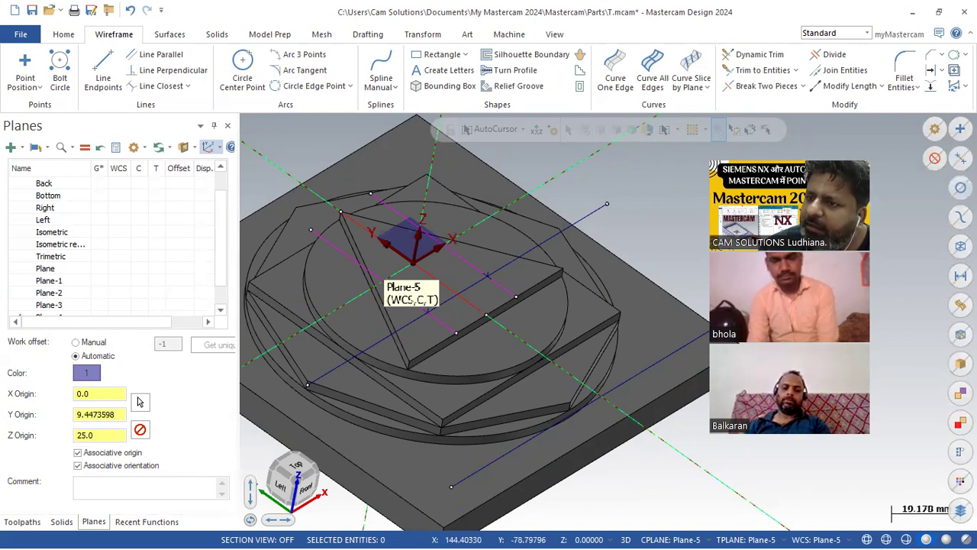
Select all the construction lines and delete them, leaving only the hole points on the triangle's top face.
left_click(961, 158)
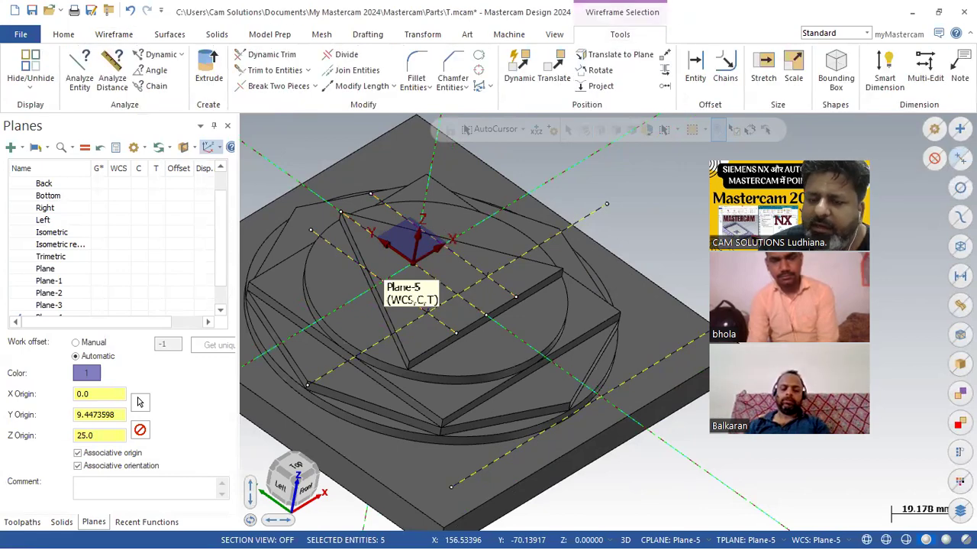
key("Escape")
mouse_move(534, 229)
middle_mouse_down()
mouse_move(552, 241)
mouse_move(595, 226)
mouse_move(541, 240)
mouse_move(584, 206)
mouse_move(534, 225)
mouse_move(585, 212)
mouse_move(298, 220)
middle_mouse_up()
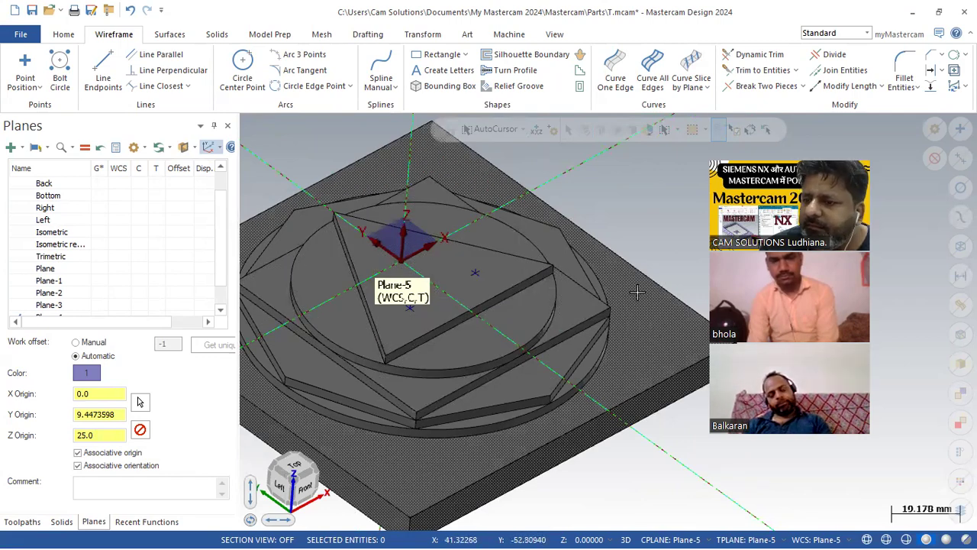
mouse_move(610, 263)
middle_mouse_down()
mouse_move(590, 268)
mouse_move(595, 312)
mouse_move(617, 265)
mouse_move(659, 253)
mouse_move(627, 279)
mouse_move(617, 258)
mouse_move(603, 300)
mouse_move(569, 303)
middle_mouse_up()
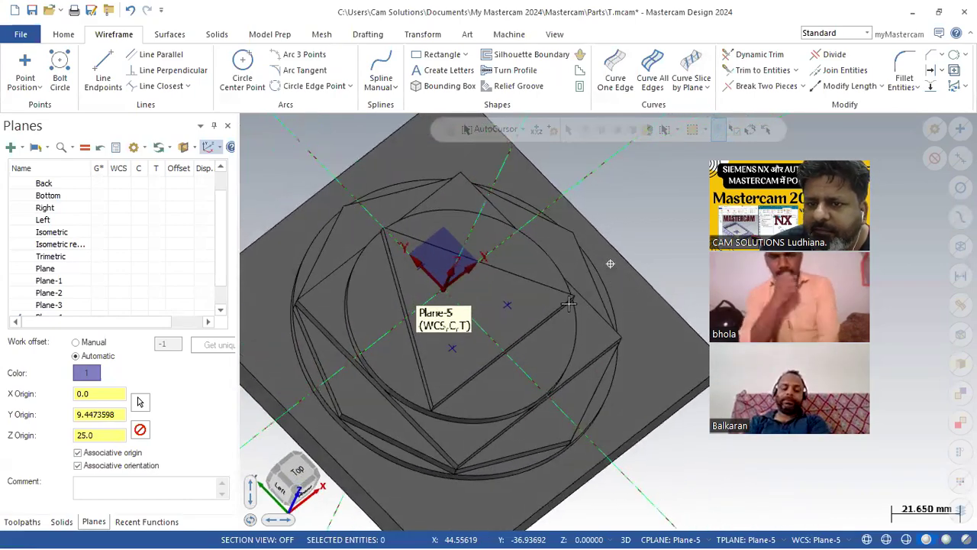
scroll(407, 256, "up", 6)
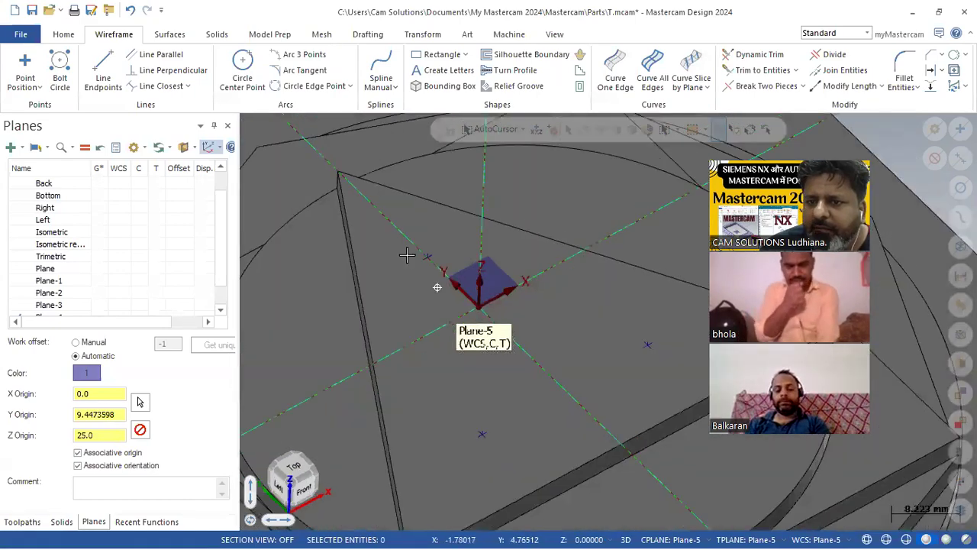
mouse_move(407, 256)
middle_mouse_down()
mouse_move(419, 250)
mouse_move(375, 239)
middle_mouse_up()
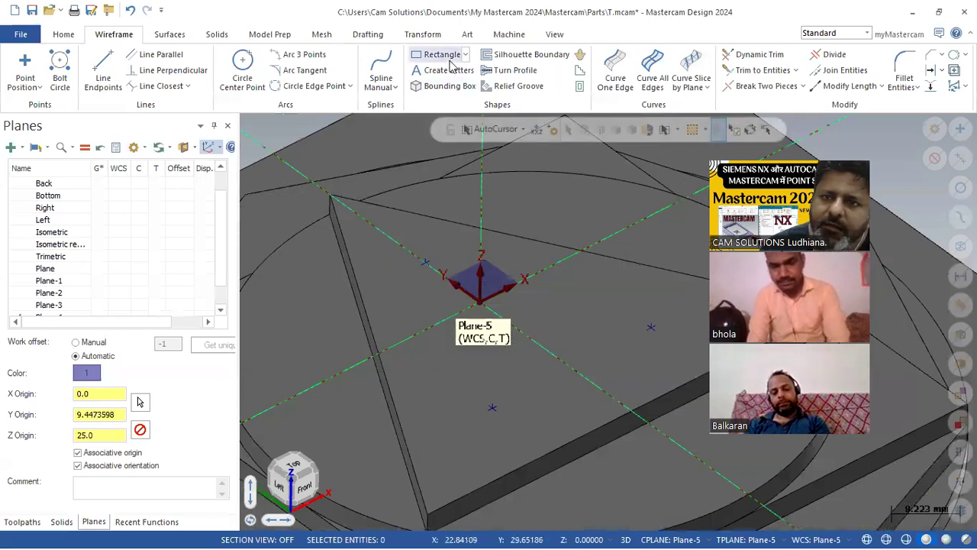
left_click(217, 35)
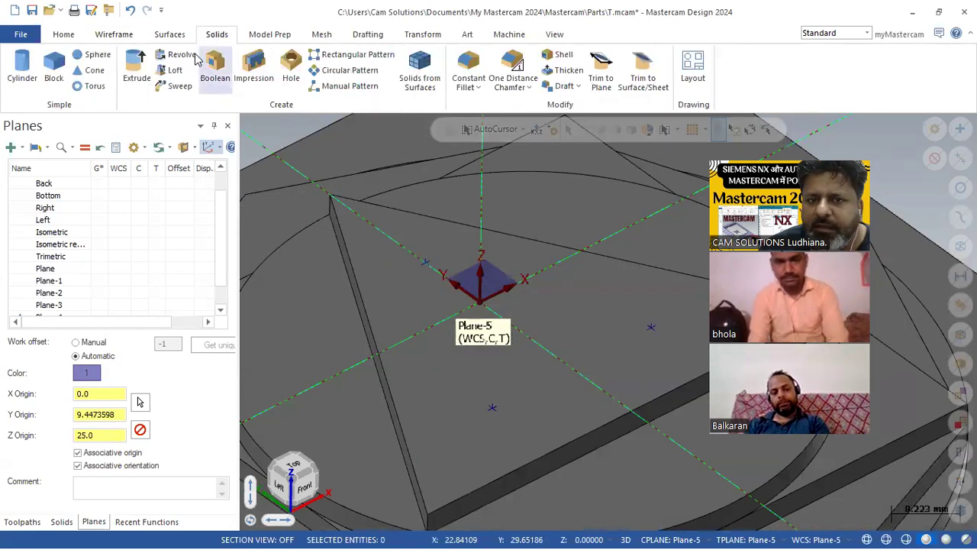
left_click(290, 76)
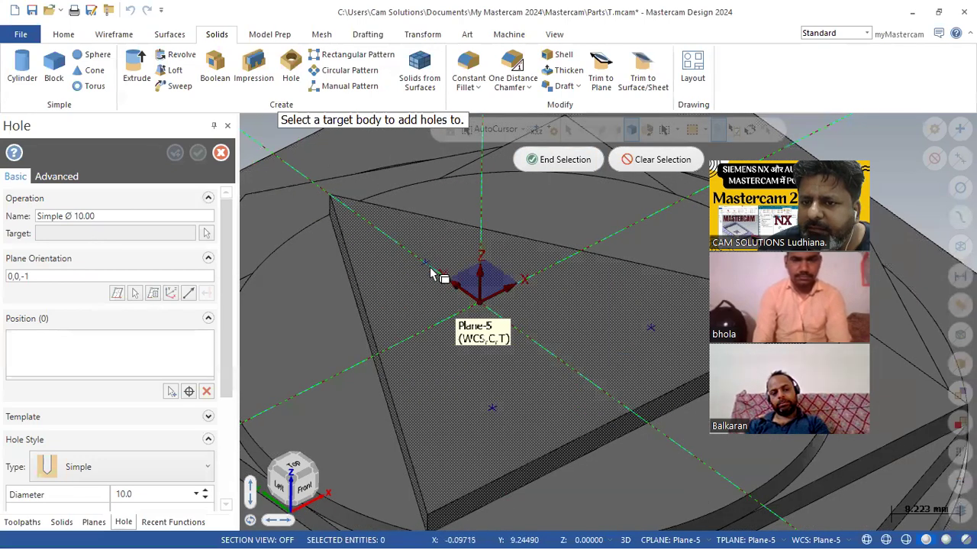
scroll(429, 267, "down", 3)
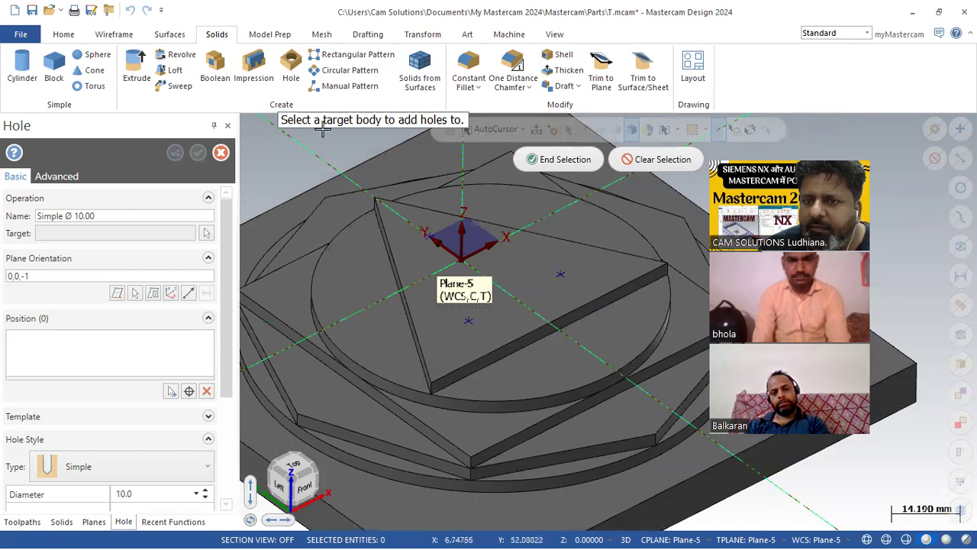
scroll(485, 324, "down", 2)
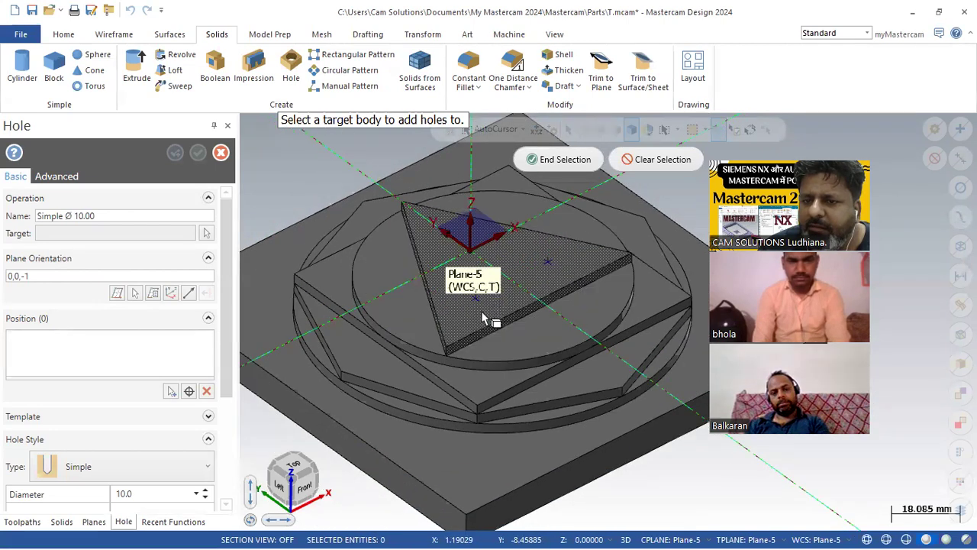
left_click(483, 336)
left_click(221, 152)
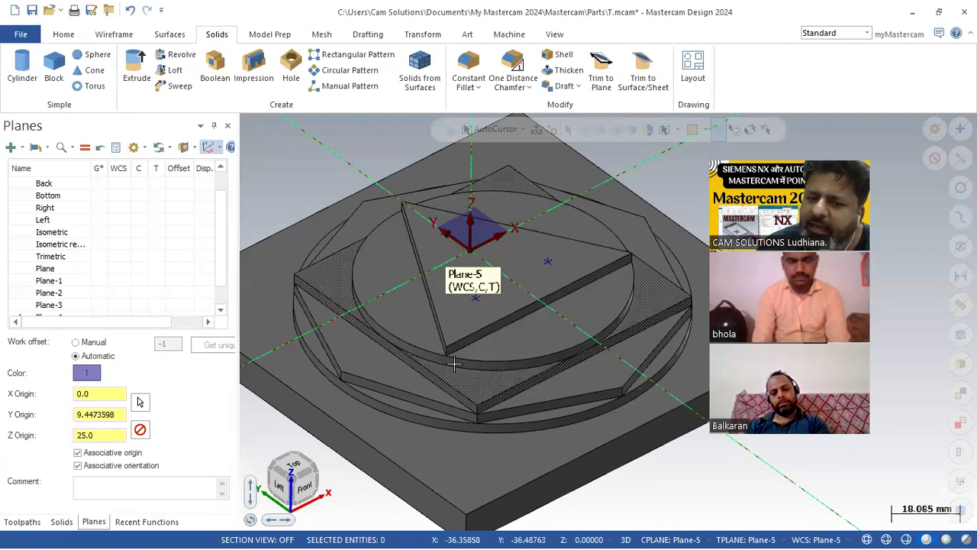
Try to unite the base plate as target with all the bodies stacked on it, including the triangle, using Boolean Add.
scroll(443, 451, "down", 2)
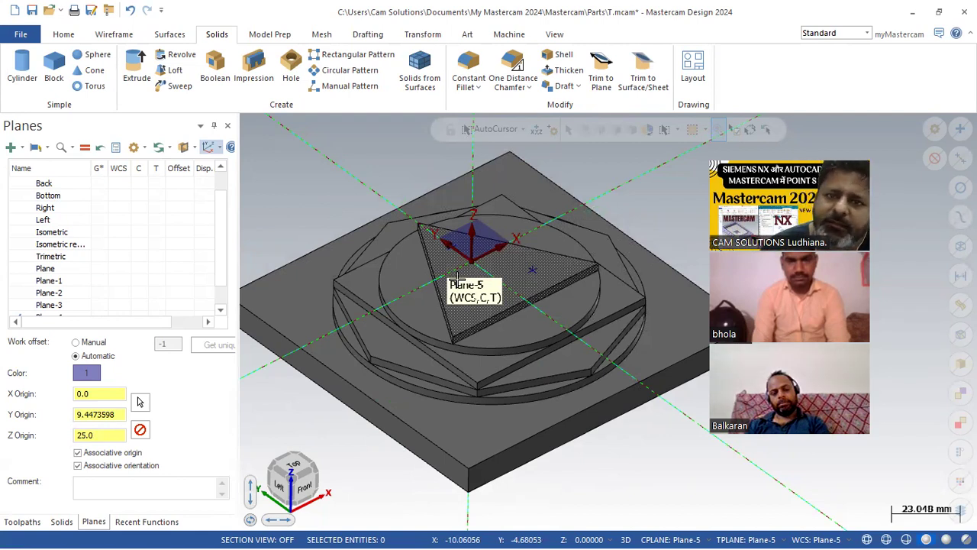
left_click(213, 67)
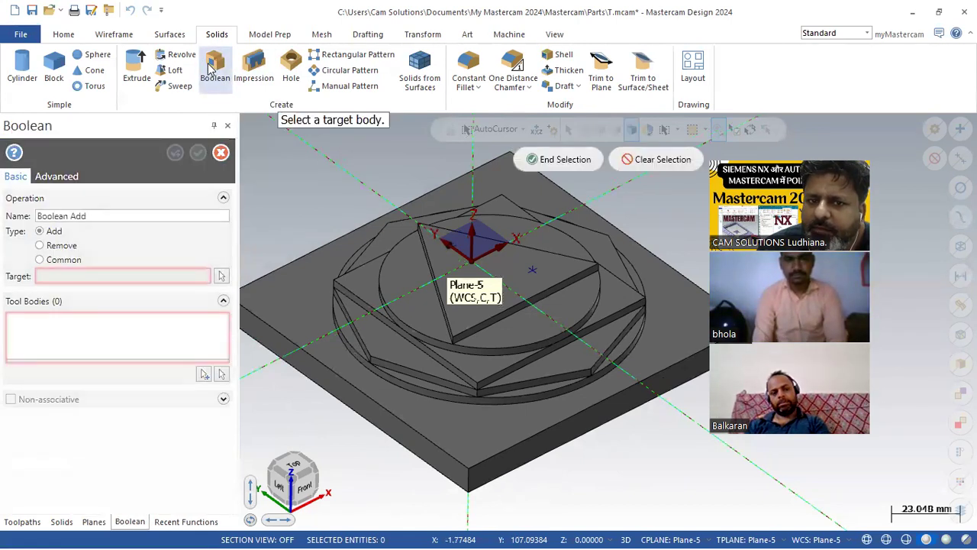
left_click(299, 336)
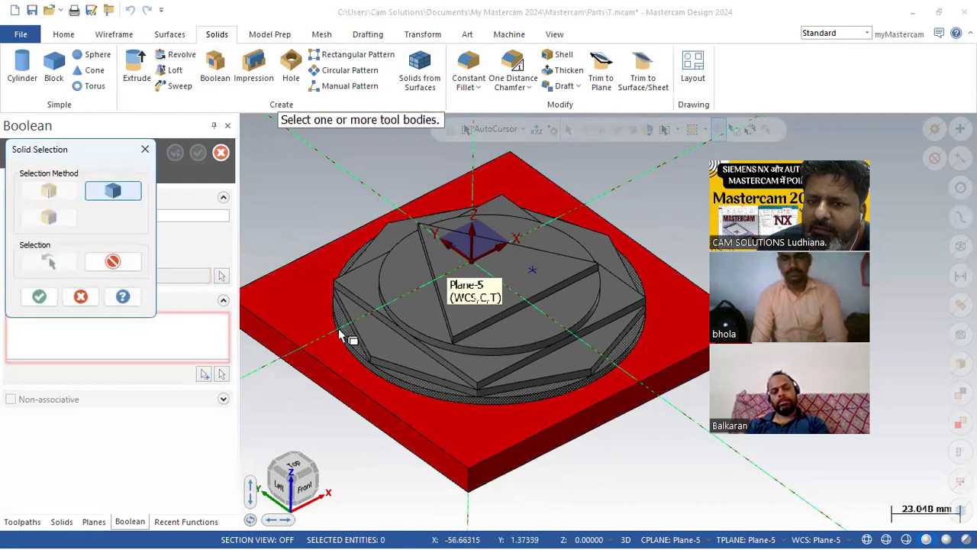
left_click(343, 338)
left_click(364, 334)
left_click(374, 328)
left_click(382, 312)
left_click(388, 307)
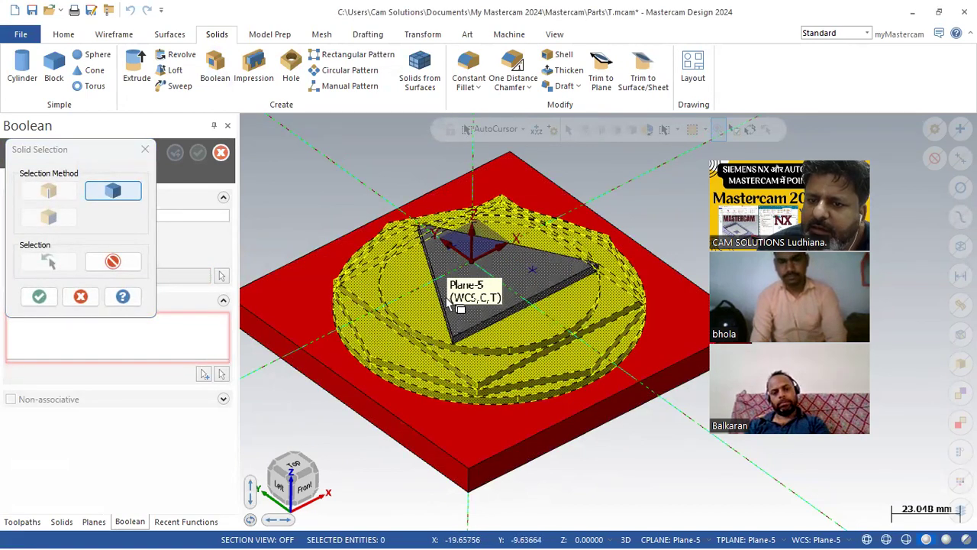
left_click(452, 301)
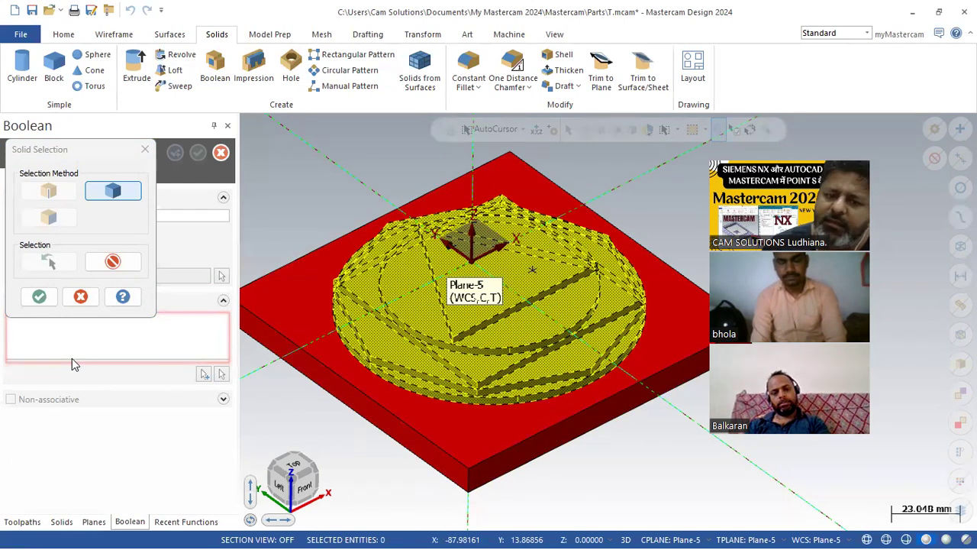
left_click(80, 300)
key("Escape")
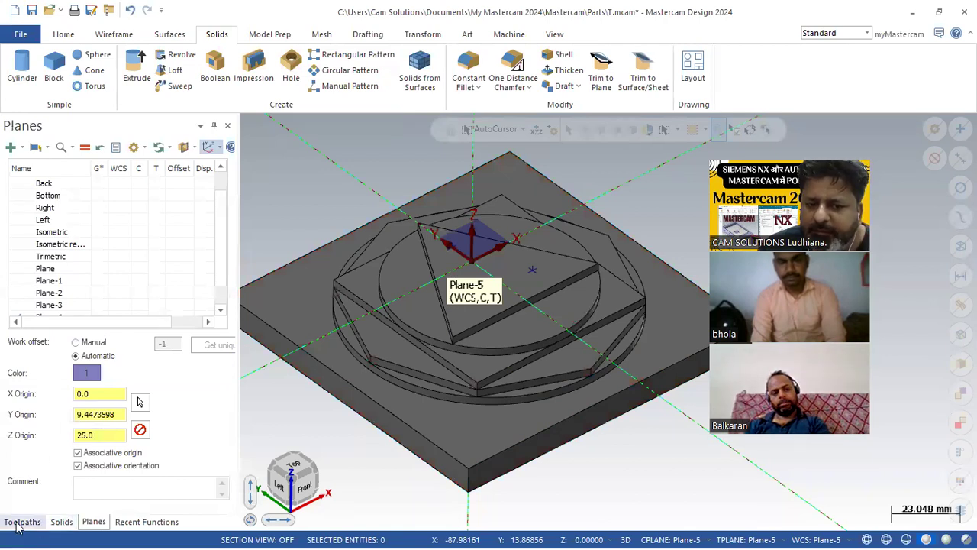
Check the list of separate solid bodies in the Solids manager.
left_click(61, 523)
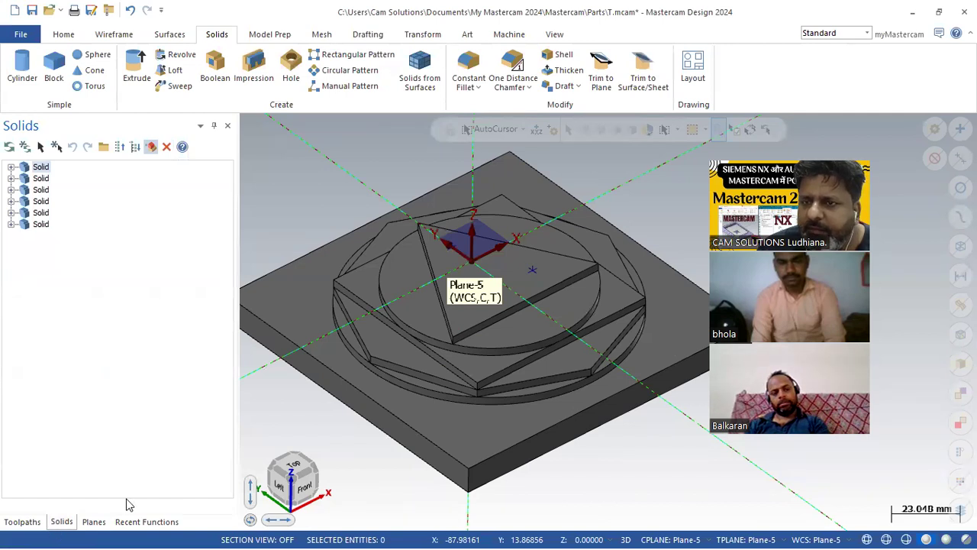
left_click(555, 34)
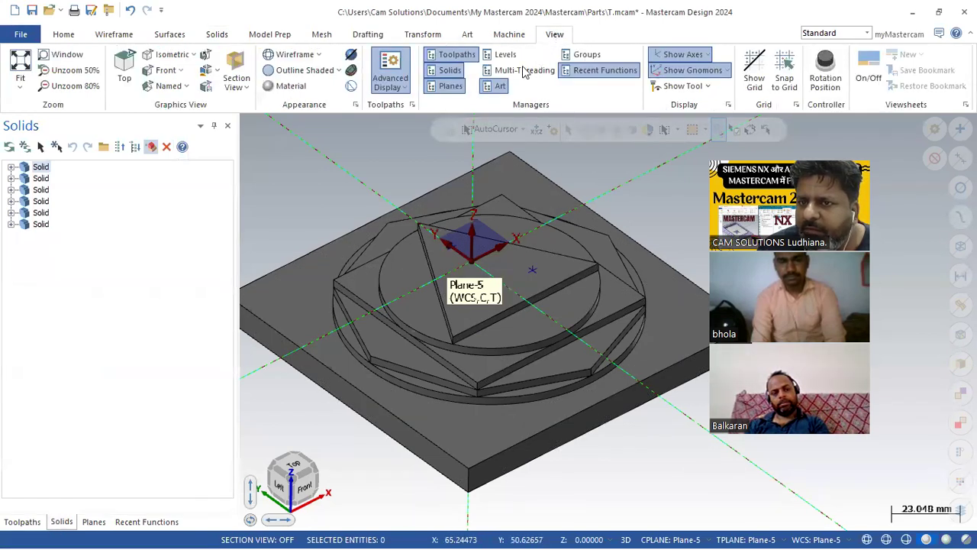
left_click(450, 71)
left_click(450, 70)
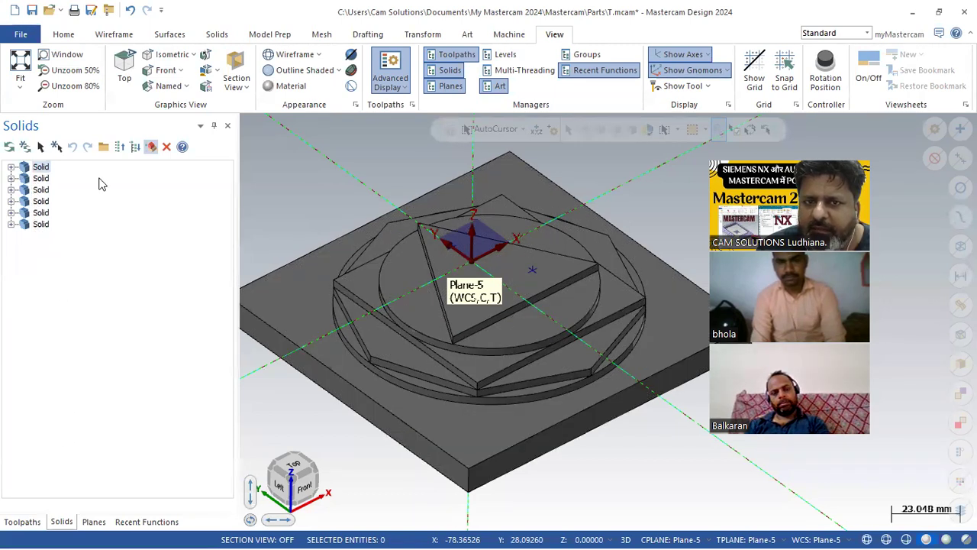
Start a Boolean operation to combine the base plate with the bodies stacked on it.
left_click(216, 34)
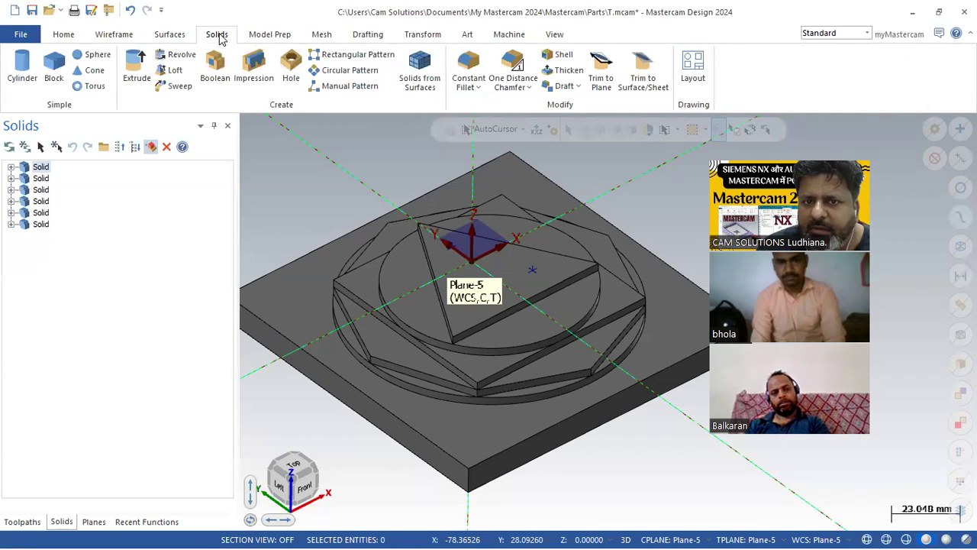
left_click(216, 72)
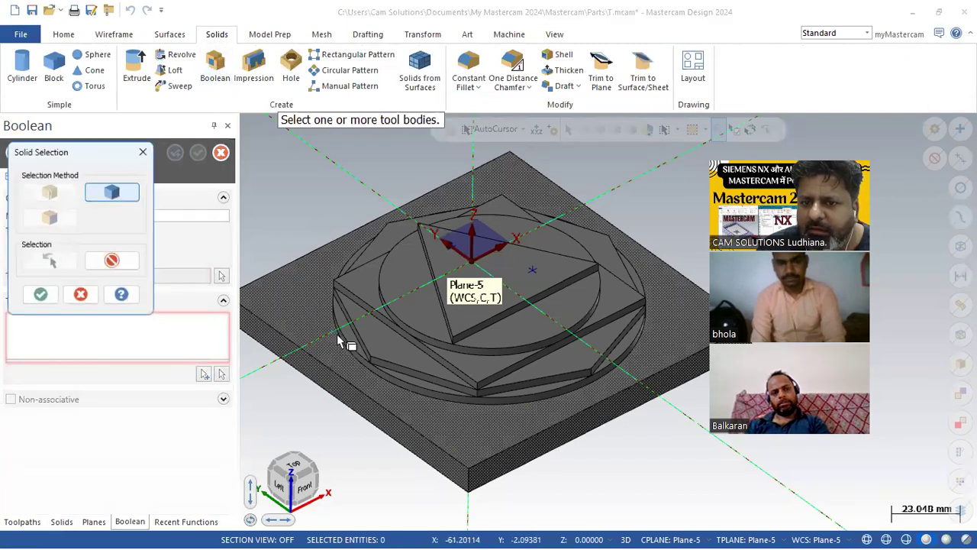
Select the five stacked solids on top of the base plate as tool bodies for the Boolean Add.
left_click(350, 339)
left_click(365, 343)
left_click(398, 329)
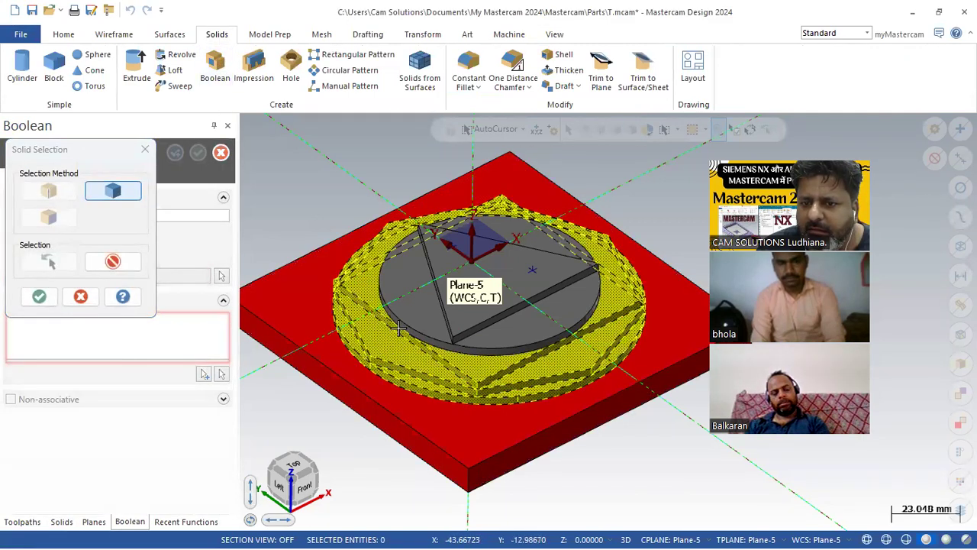
left_click(421, 329)
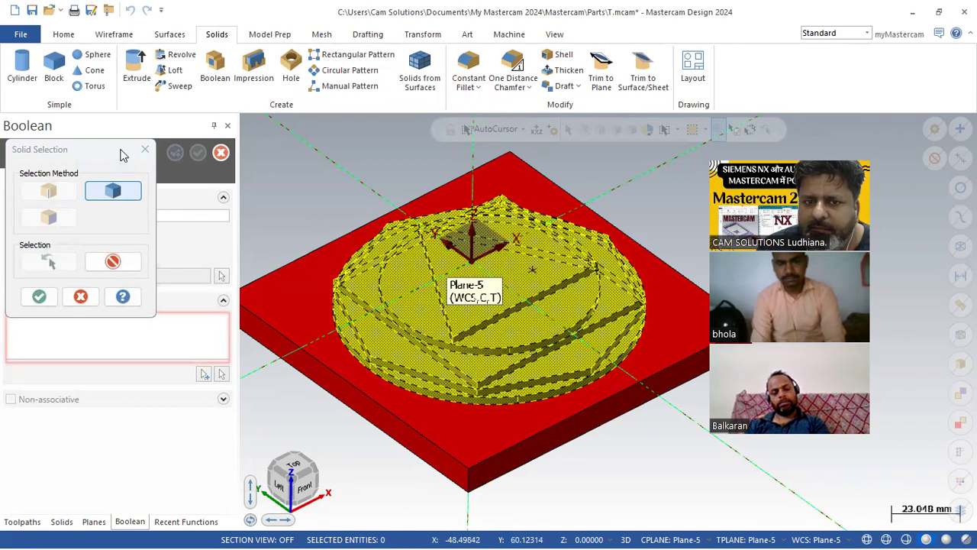
left_click_drag(124, 155, 208, 136)
left_click(125, 278)
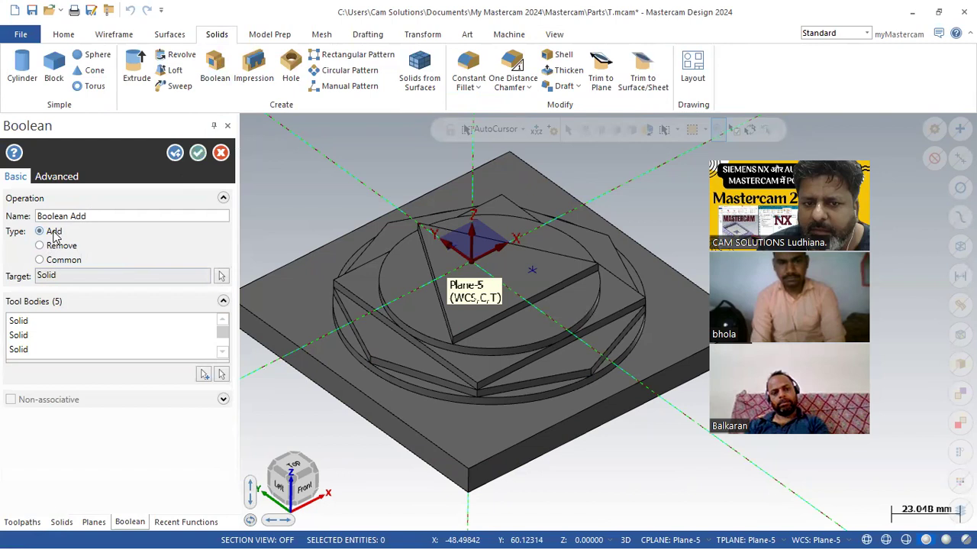
Apply the Boolean Add to merge the stacked solids with the base plate, acknowledging every dialog that follows.
left_click(197, 153)
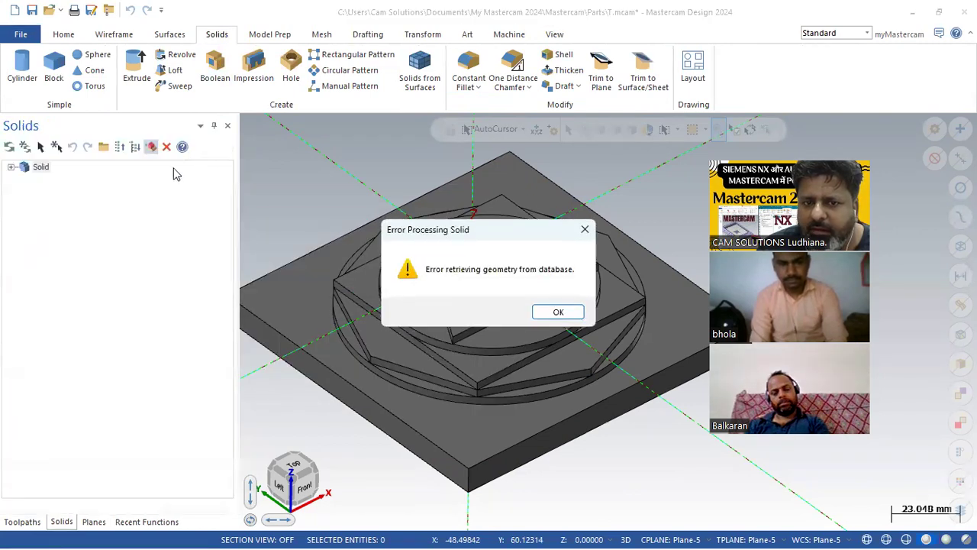
left_click(562, 311)
left_click(562, 312)
left_click(562, 311)
left_click(563, 314)
left_click(562, 314)
left_click(563, 314)
left_click(563, 313)
left_click(563, 314)
left_click(83, 248)
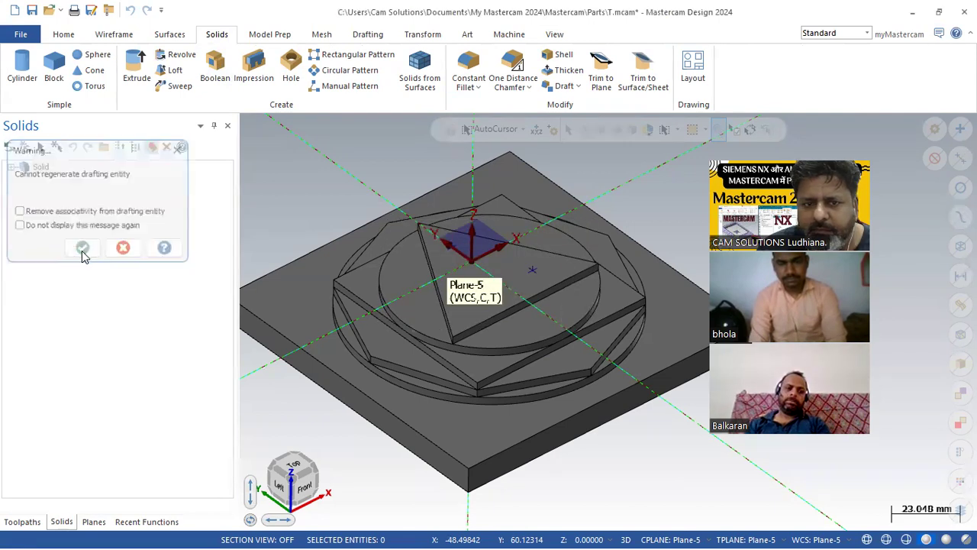
Examine the merged solid's operation tree and select the body in the model to check that everything is joined.
left_click(12, 167)
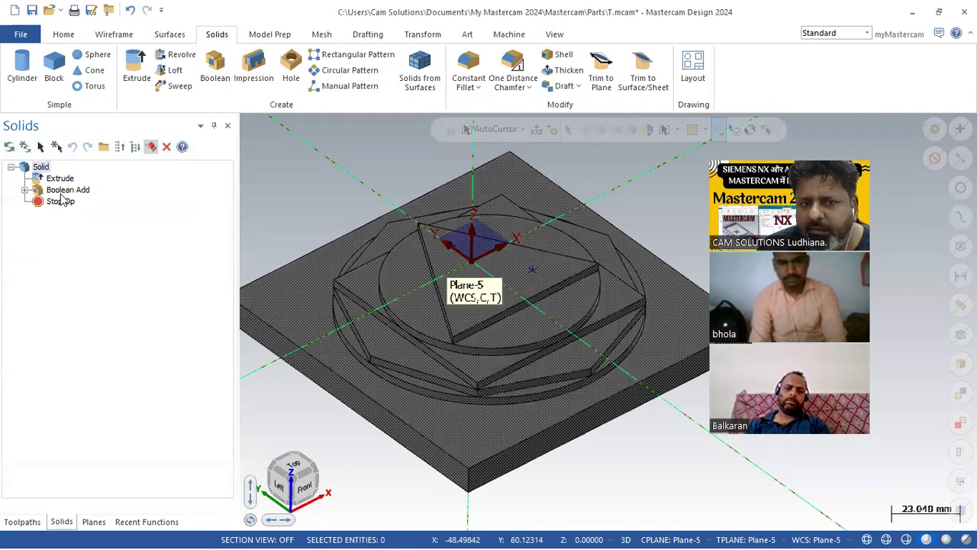
middle_click_drag(415, 366, 416, 376)
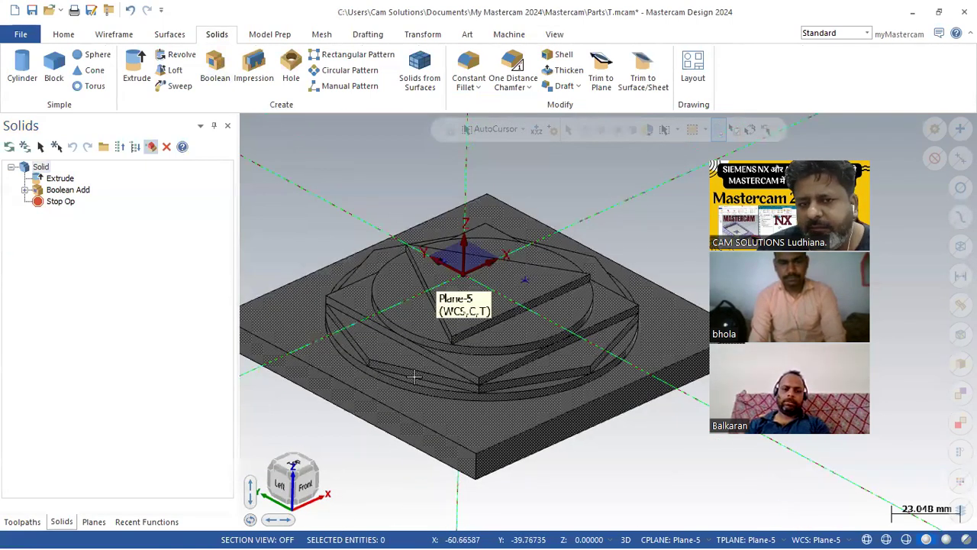
left_click(416, 378)
scroll(375, 397, "down", 3)
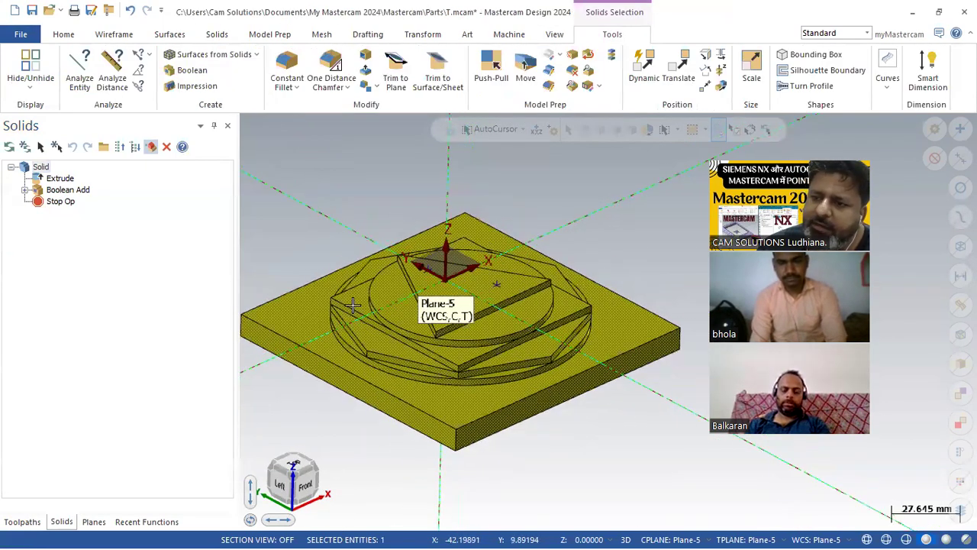
left_click(274, 211)
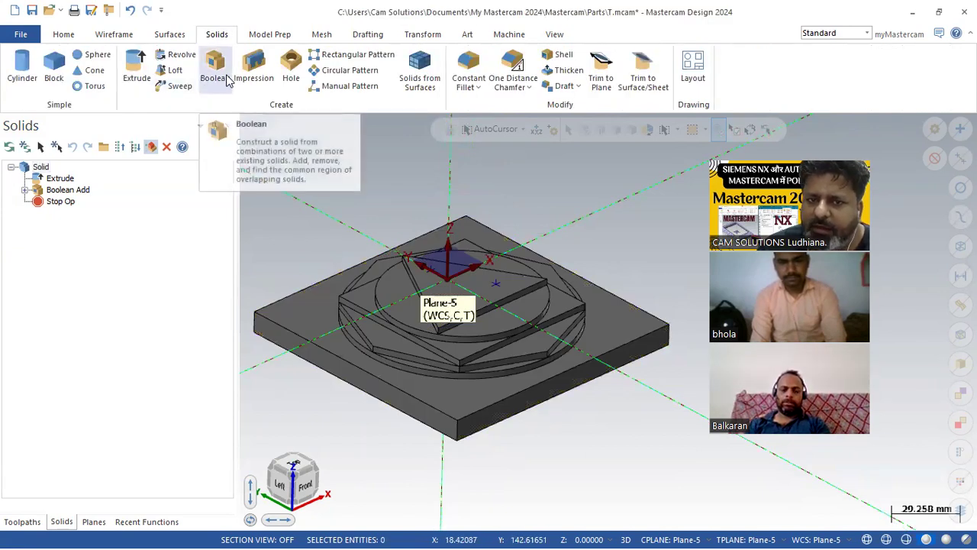
left_click(22, 522)
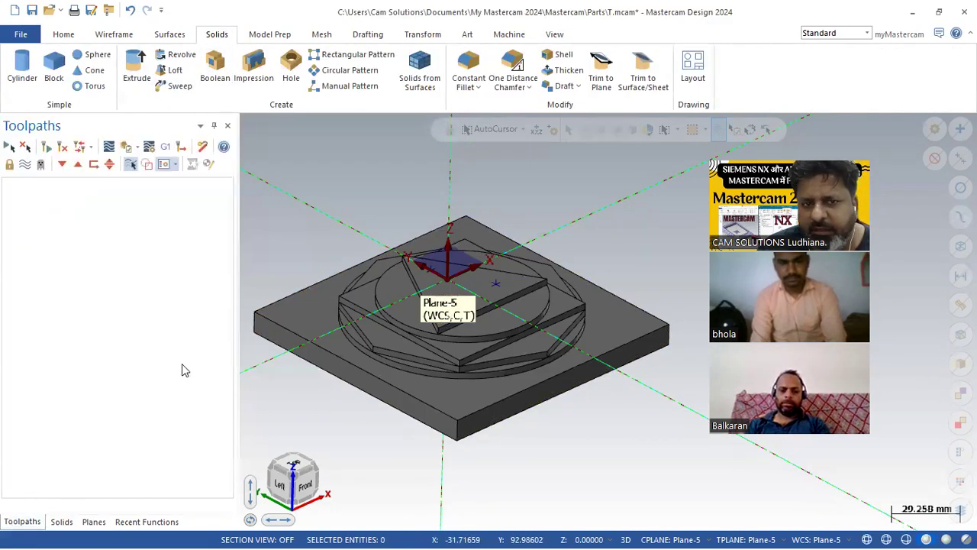
left_click(61, 523)
left_click(12, 166)
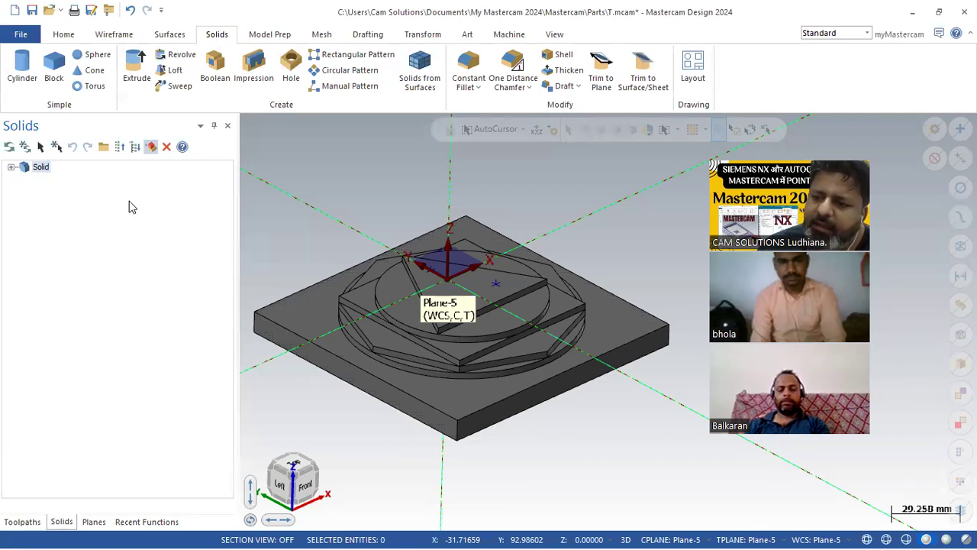
Start a simple Hole on the solid, consult the 2d.pdf drawing, name it Simple Ø 8.00 and set the diameter to 8.0.
mouse_move(330, 221)
middle_mouse_down()
mouse_move(350, 231)
mouse_move(312, 198)
middle_mouse_up()
left_click(294, 76)
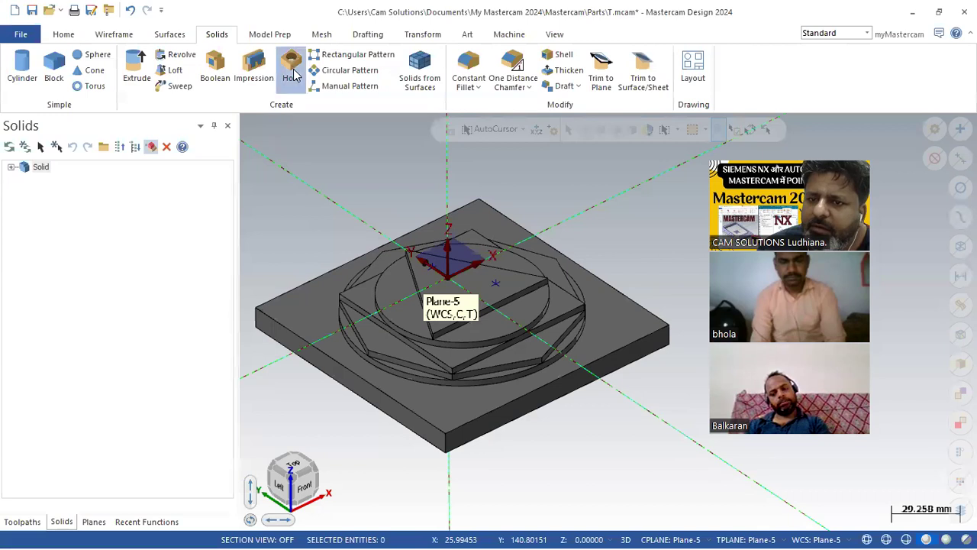
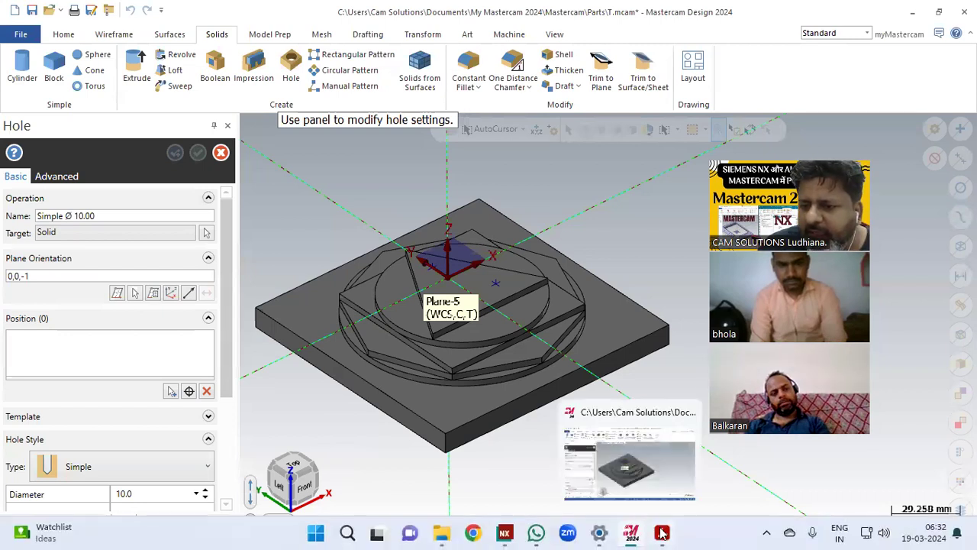
left_click(662, 532)
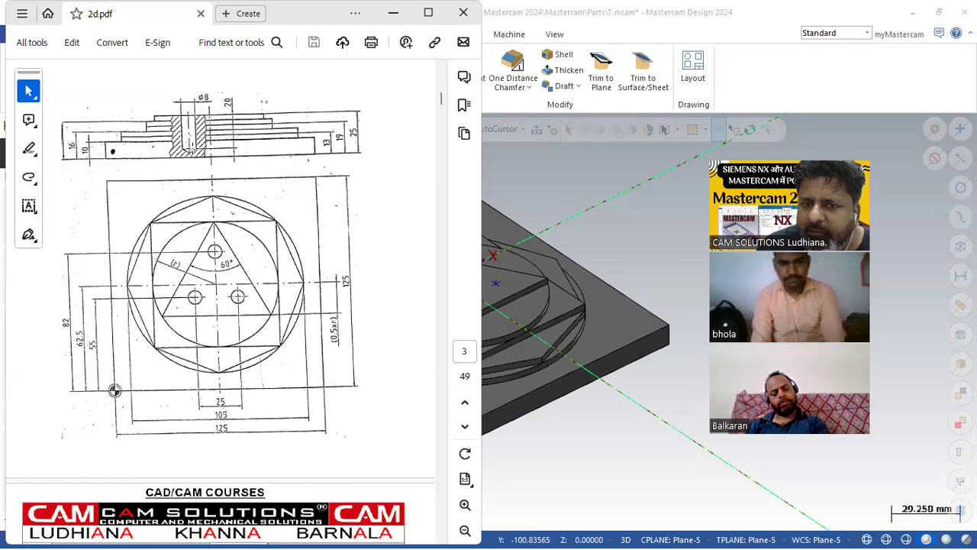
left_click(394, 15)
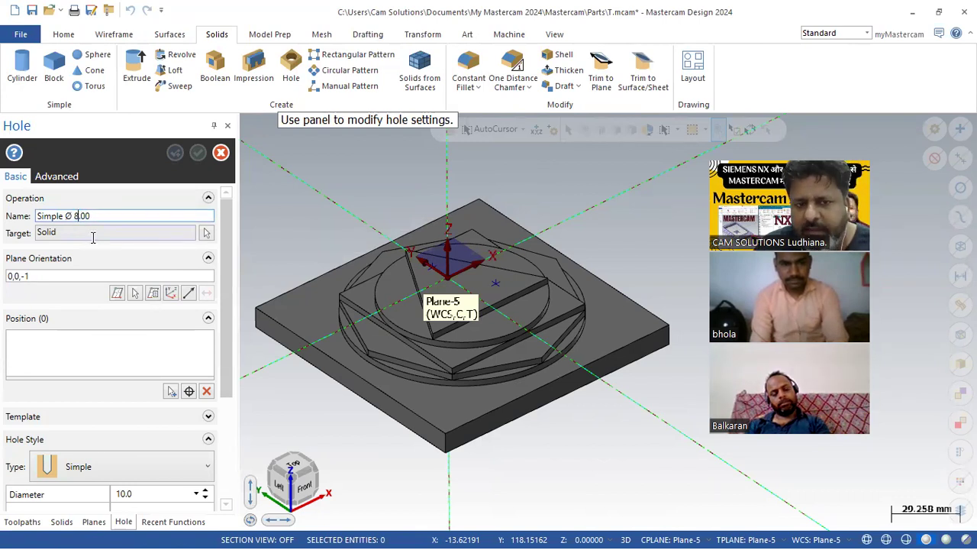
left_click_drag(227, 309, 203, 399)
left_click(138, 342)
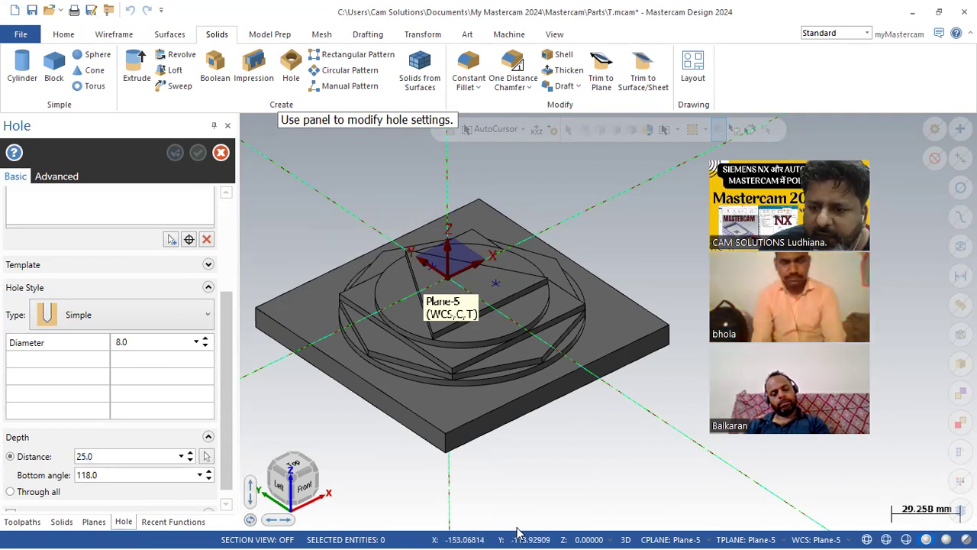
Check the hole depth in the 2d.pdf drawing and set the hole's depth distance to 20.0.
mouse_move(628, 531)
left_click(672, 529)
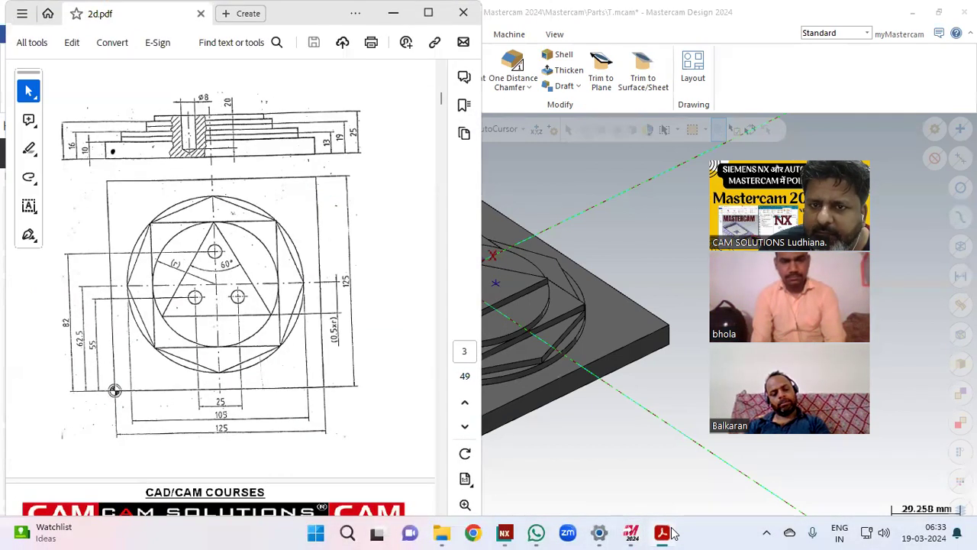
left_click(671, 533)
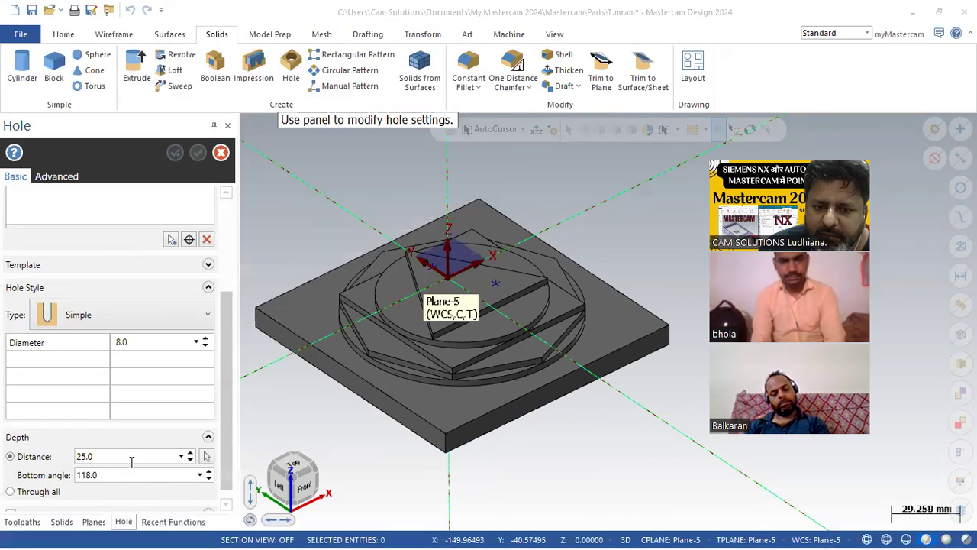
left_click_drag(131, 462, 36, 456)
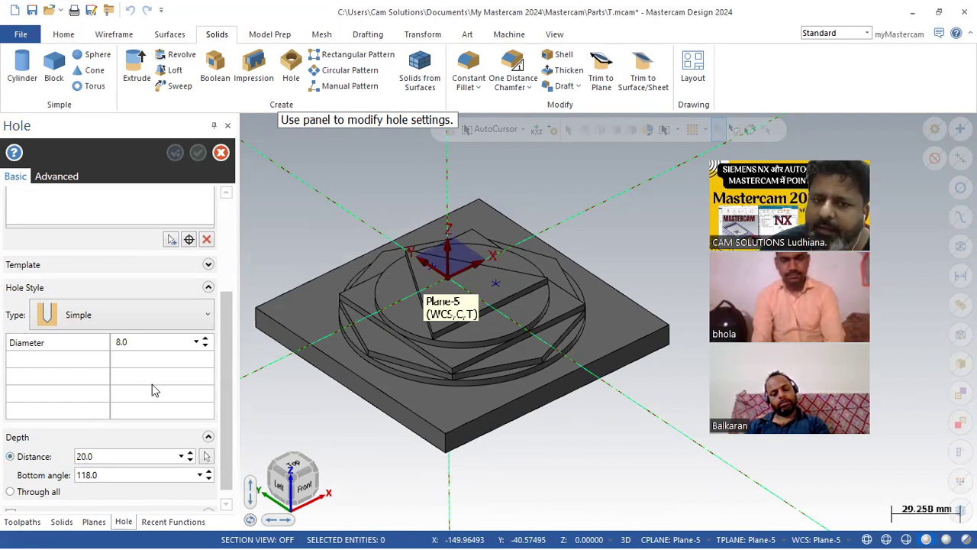
Place the hole at the three marked points on the triangular top face and create the holes, acknowledging the dialogs.
mouse_move(231, 382)
left_mouse_down()
mouse_move(227, 317)
mouse_move(226, 383)
left_mouse_up()
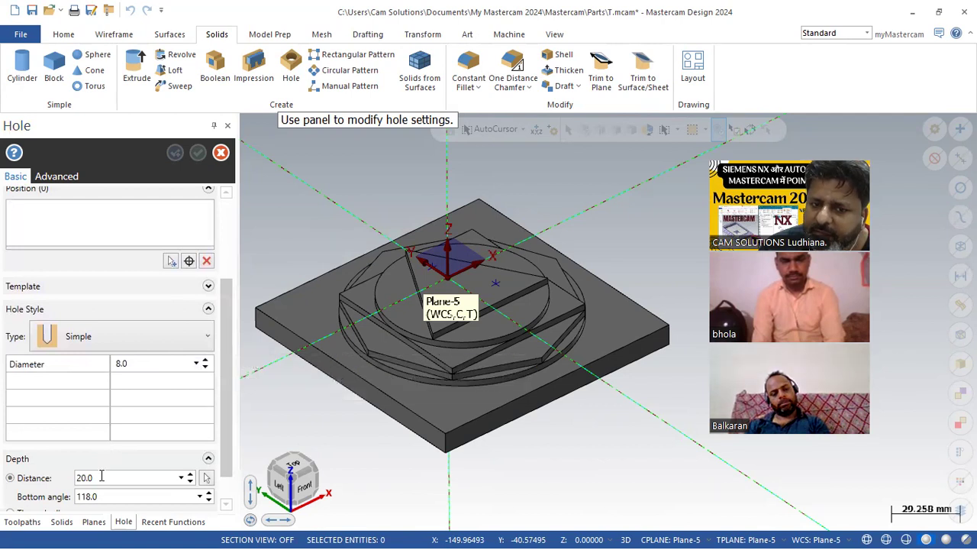
left_click_drag(222, 332, 221, 282)
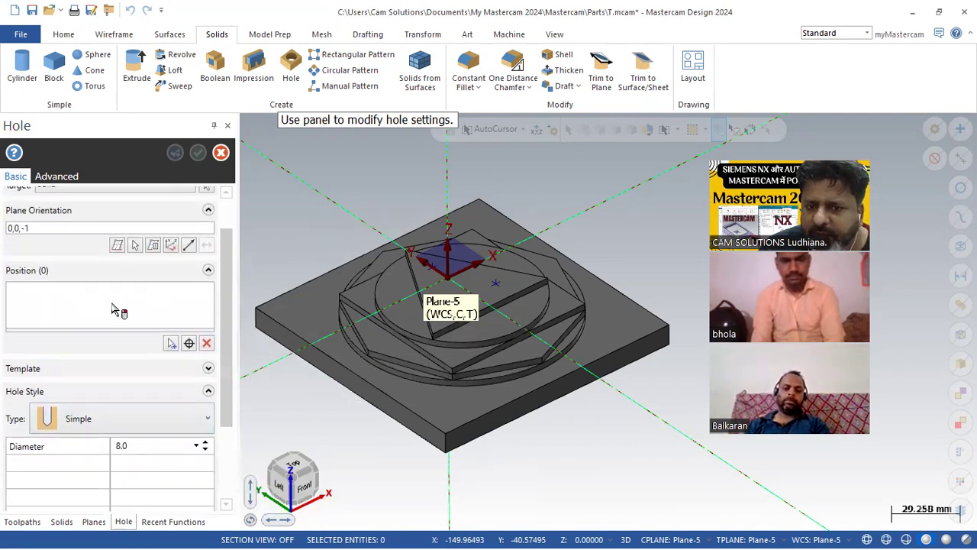
left_click(188, 343)
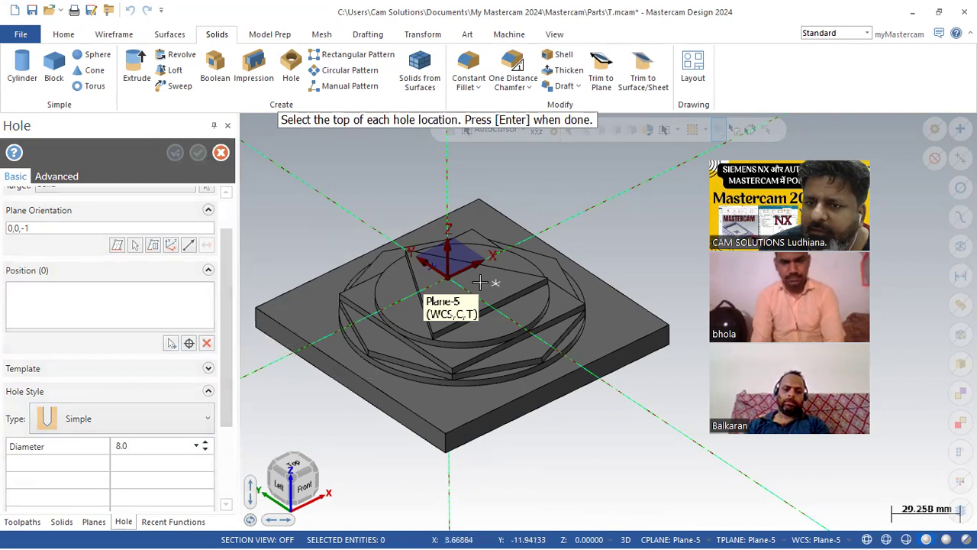
middle_click_drag(431, 269, 451, 305)
key("Return")
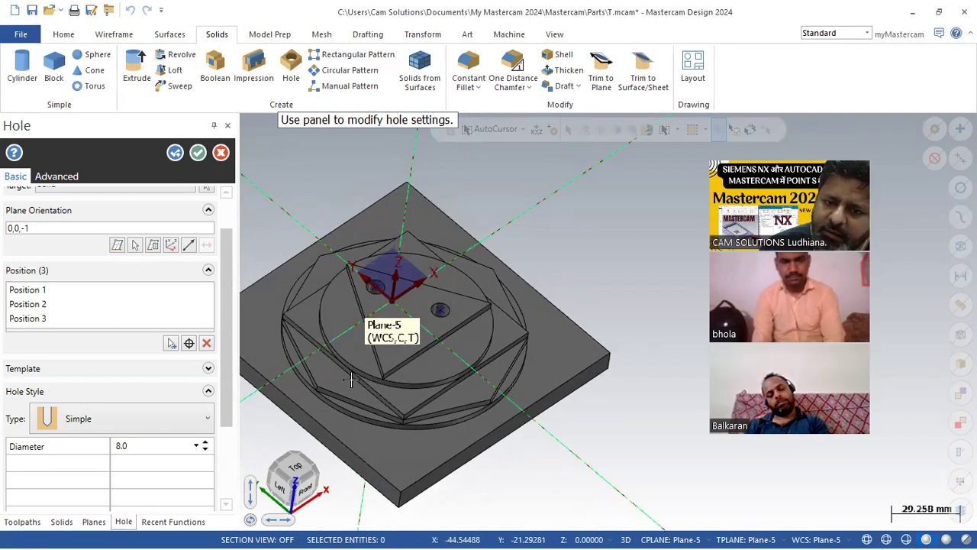
left_click(176, 154)
left_click(220, 154)
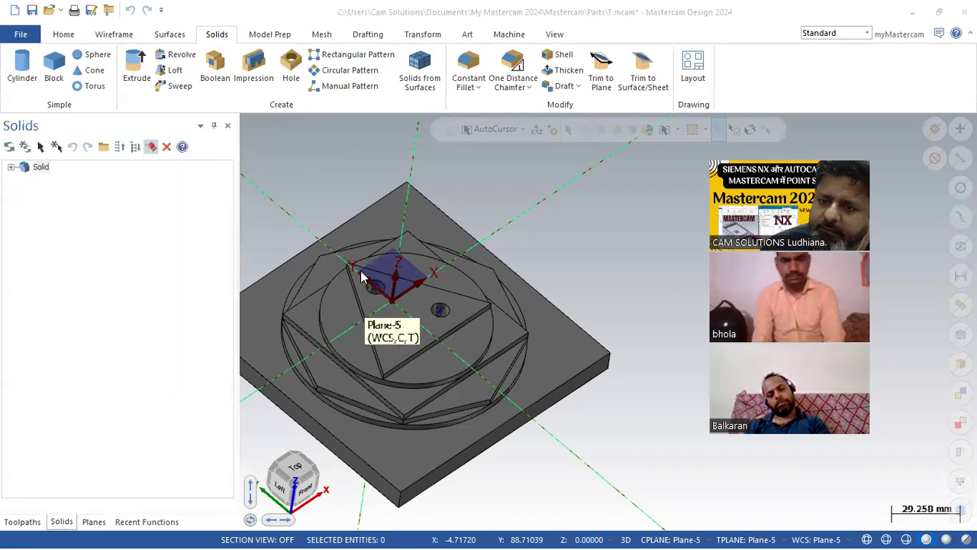
left_click(558, 312)
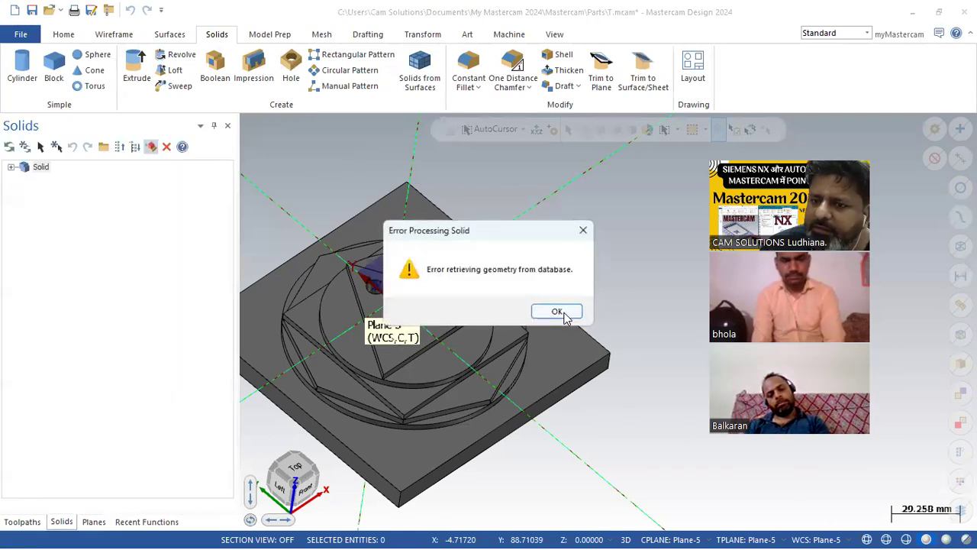
left_click(560, 311)
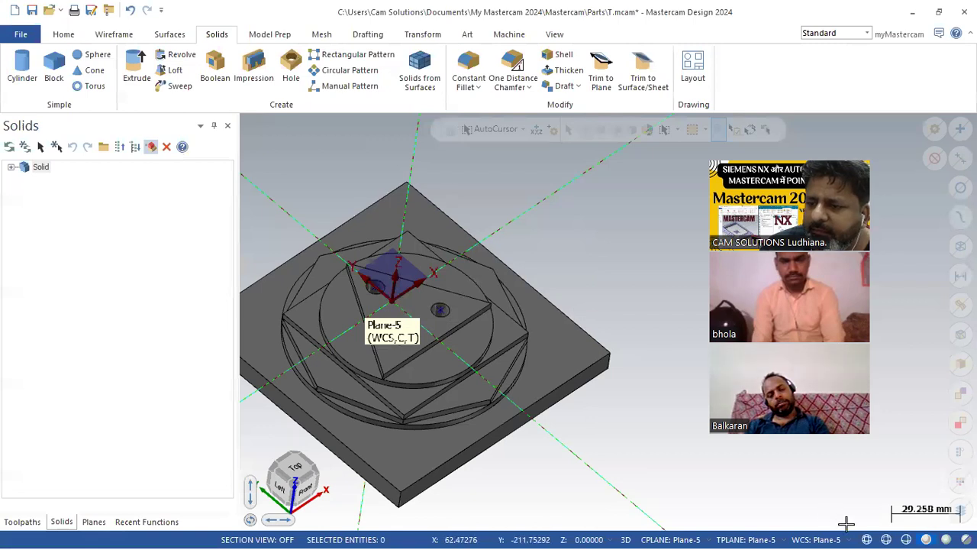
Display the model in wireframe and inspect the depth and bottom shape of the three holes from the front.
left_click(867, 539)
middle_click_drag(610, 404, 397, 377)
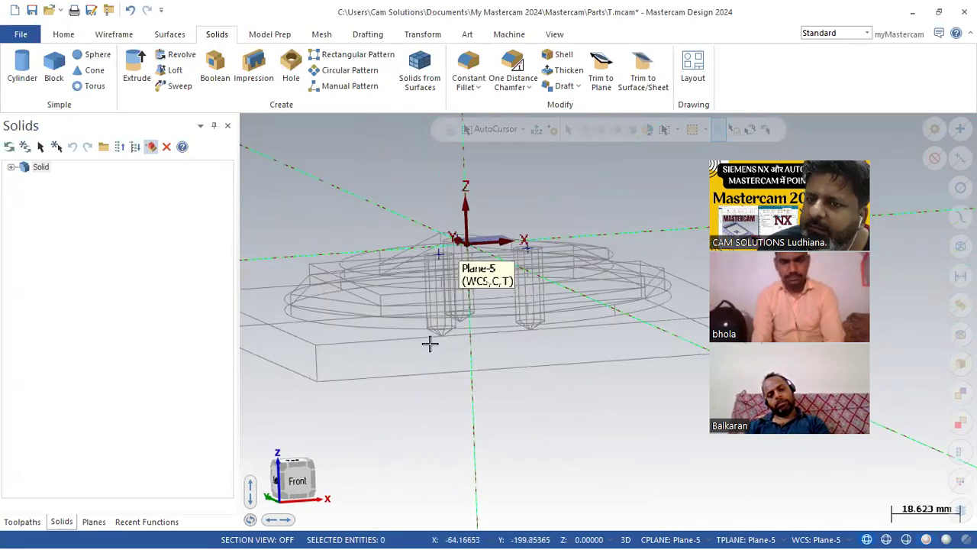
middle_click_drag(435, 339, 490, 307)
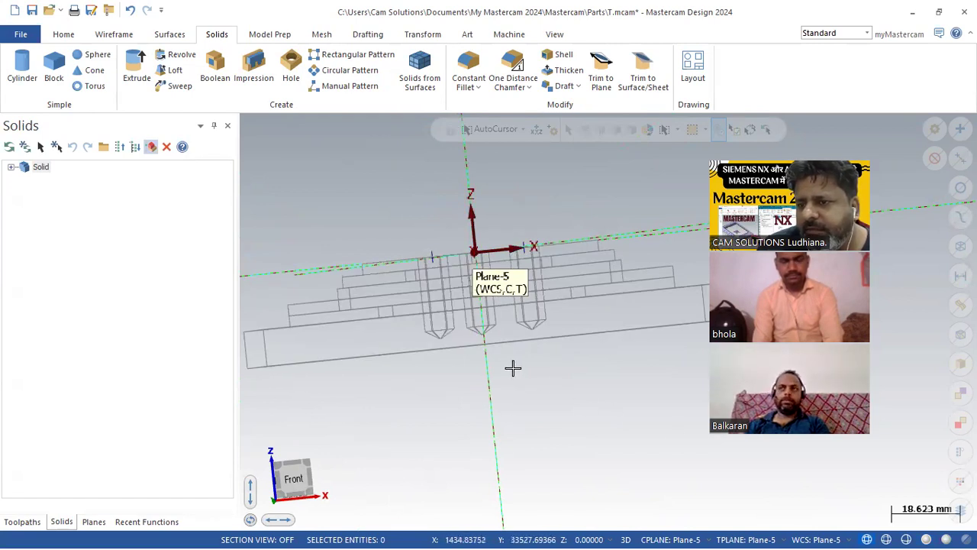
middle_click_drag(489, 332, 702, 362)
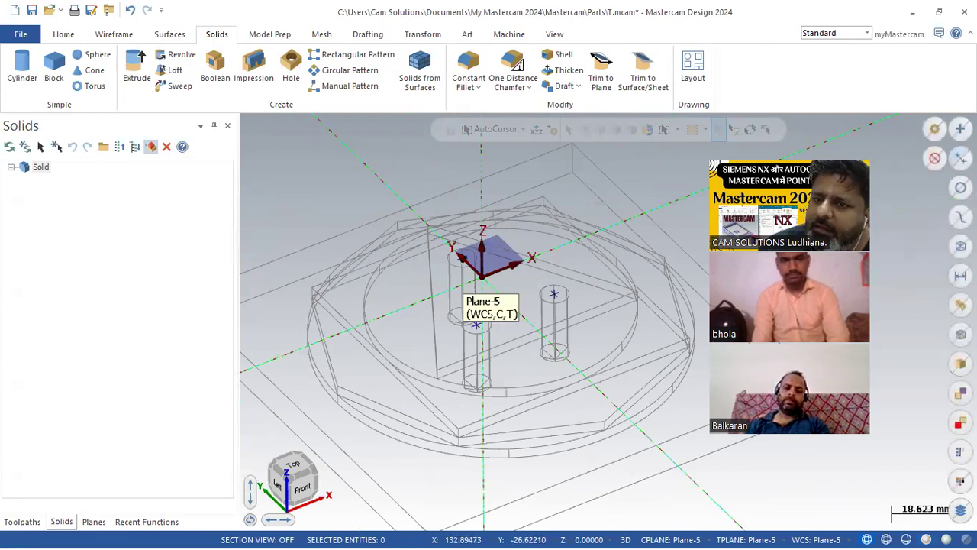
Blank all the hole centre points and return the model to shaded display.
left_click(960, 130)
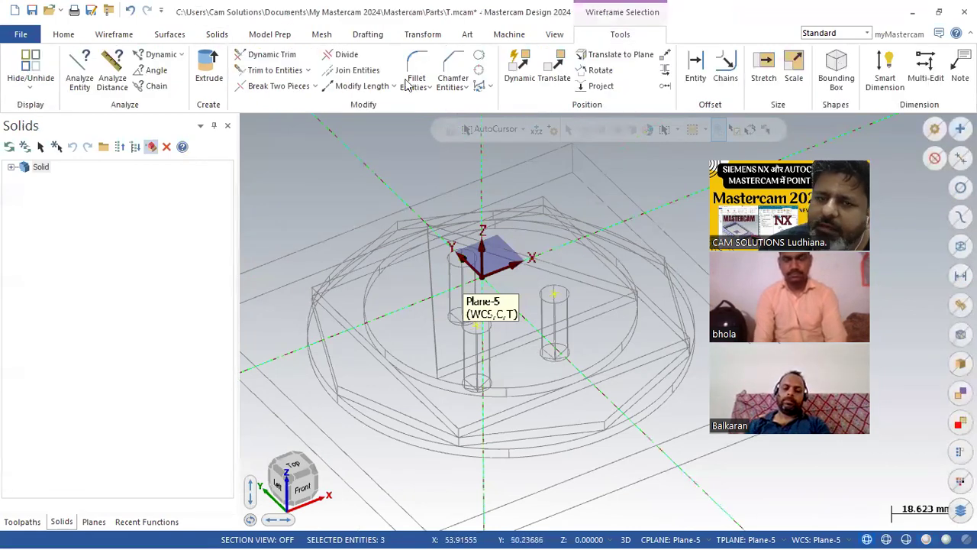
left_click(63, 35)
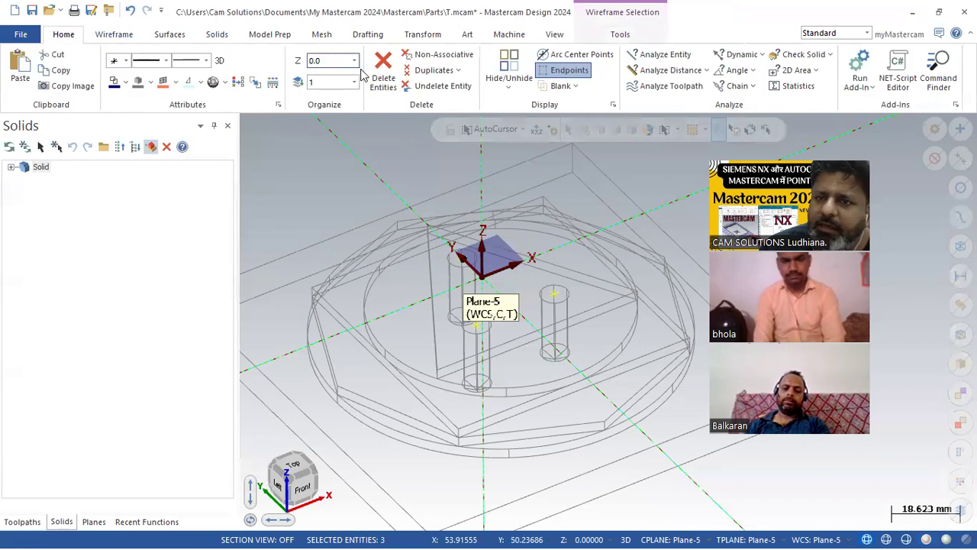
left_click(561, 86)
left_click(557, 313)
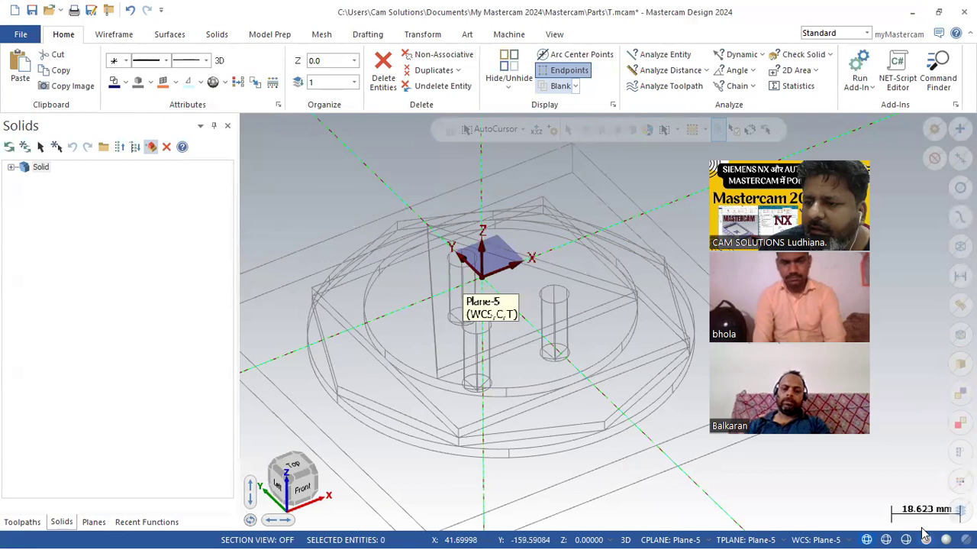
left_click(925, 537)
Set the construction plane, tool plane and WCS to Top.
scroll(322, 224, "down", 4)
middle_click_drag(329, 223, 356, 216)
scroll(405, 205, "down", 7)
middle_click_drag(520, 243, 501, 232)
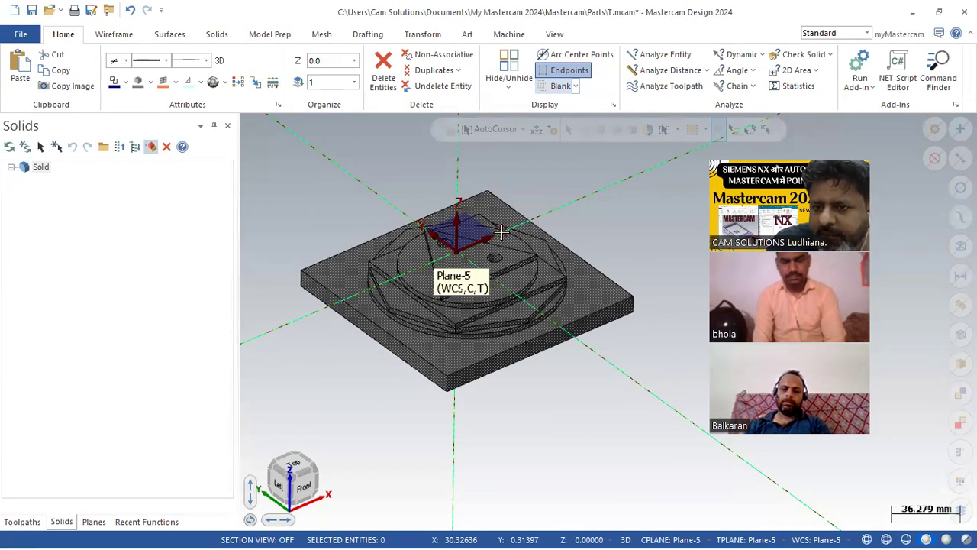
right_click(658, 526)
left_click(675, 394)
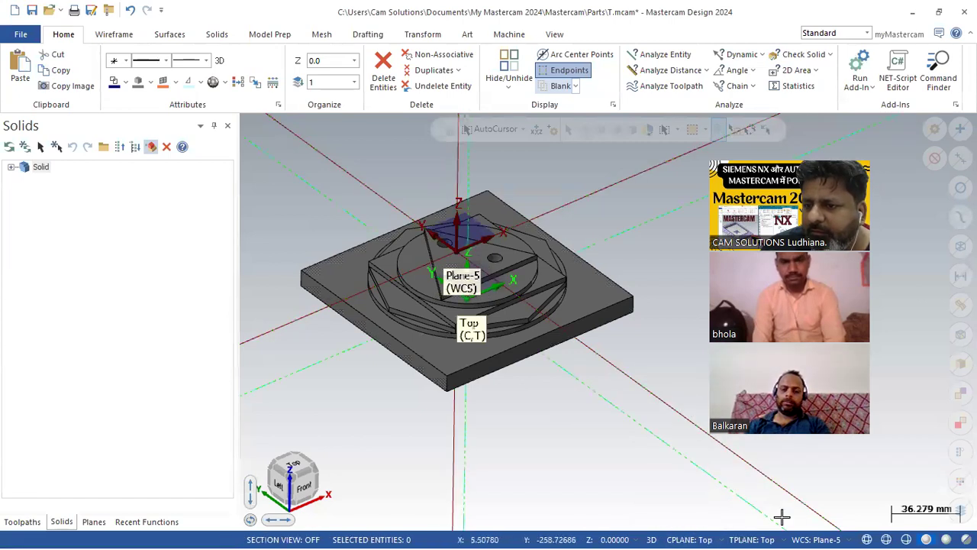
right_click(808, 526)
left_click(833, 393)
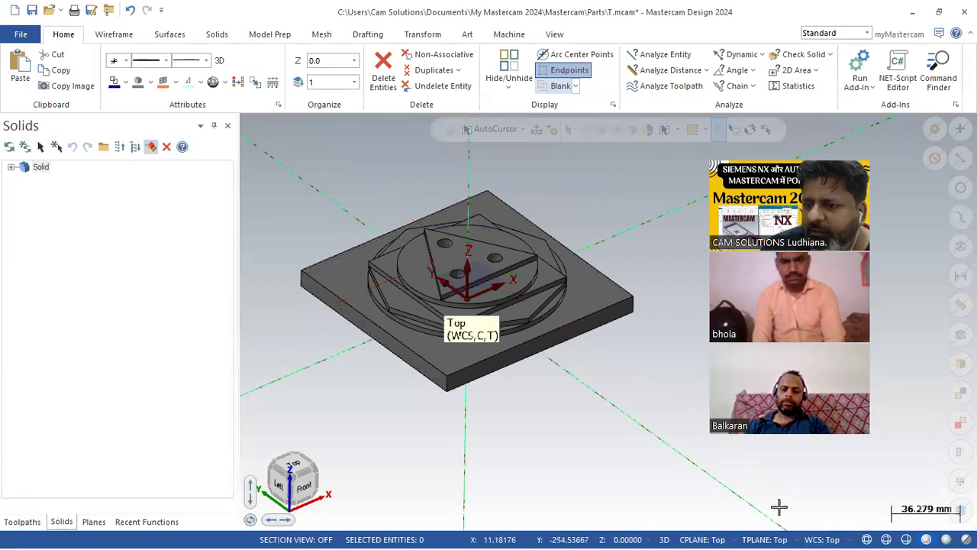
Move the part to the origin by the base plate's bottom corner at X 62.5, Y -62.5, dismissing the solid error dialogs.
mouse_move(546, 426)
middle_mouse_down()
mouse_move(543, 384)
mouse_move(561, 433)
mouse_move(547, 430)
middle_mouse_up()
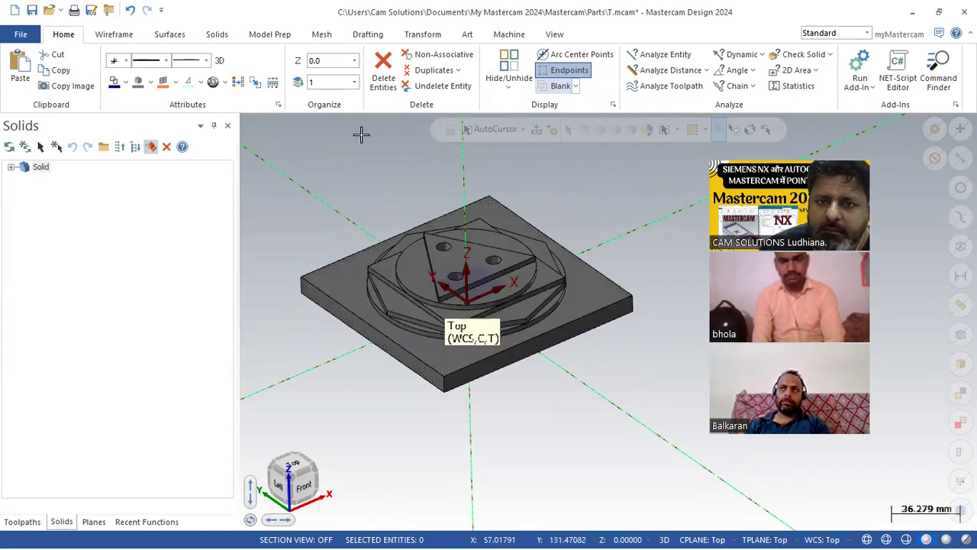
left_click(422, 36)
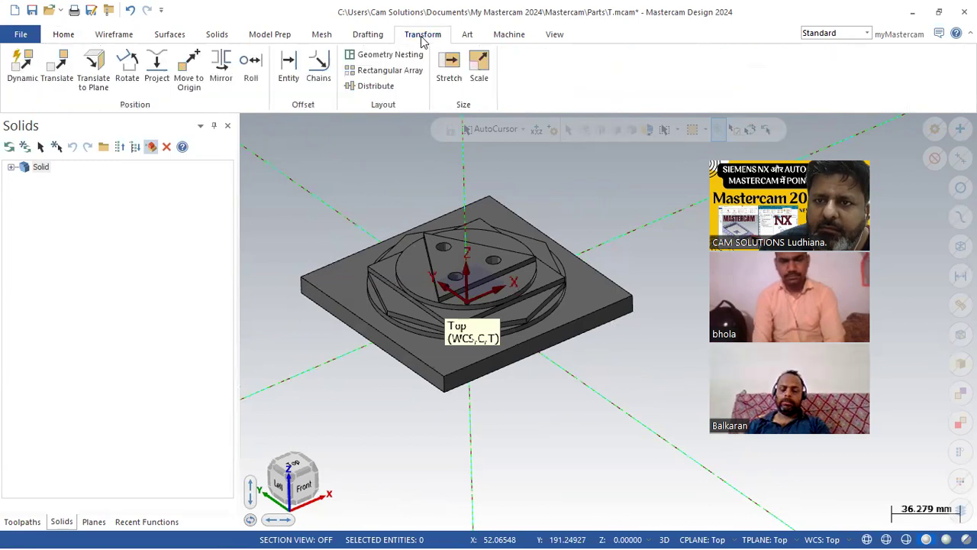
left_click(193, 76)
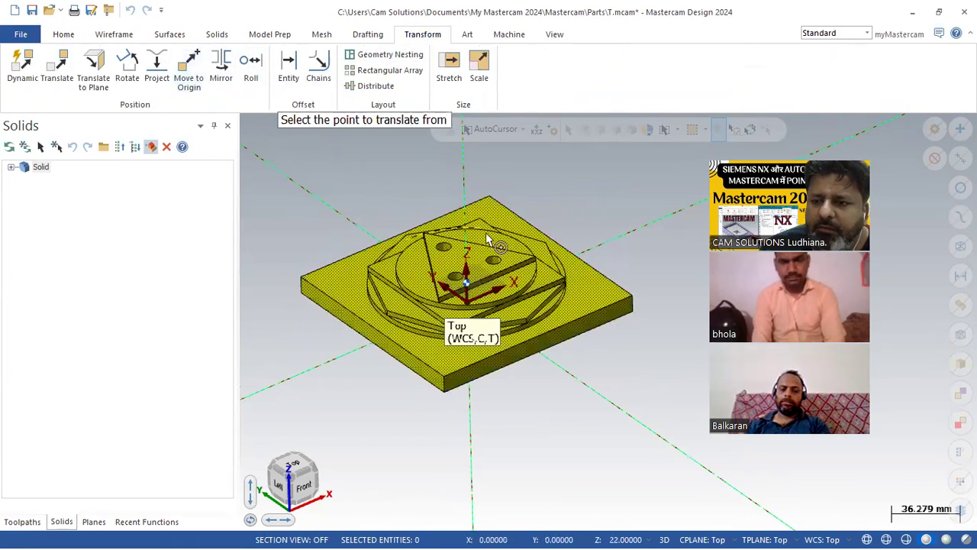
left_click(637, 317)
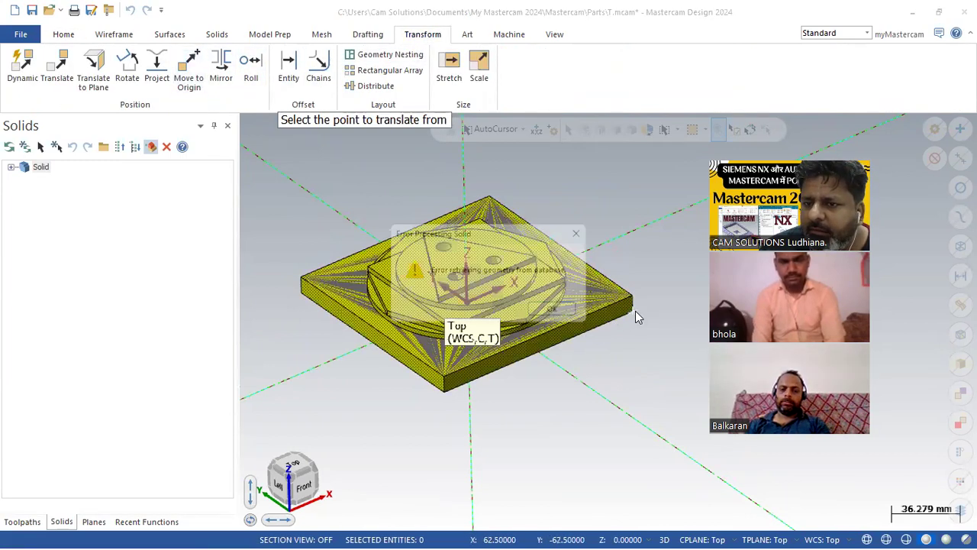
left_click(567, 310)
left_click(567, 310)
left_click(567, 310)
left_click(568, 312)
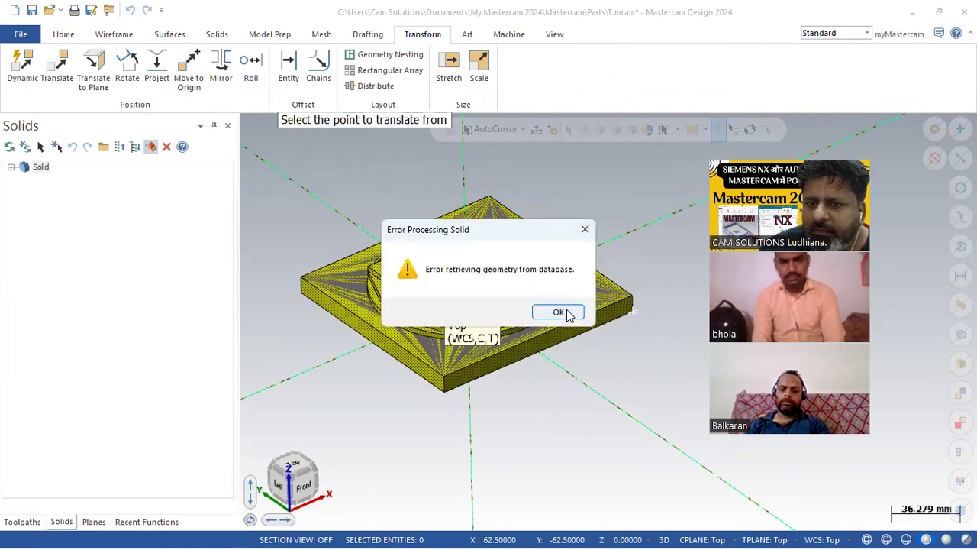
left_click(558, 312)
left_click(558, 312)
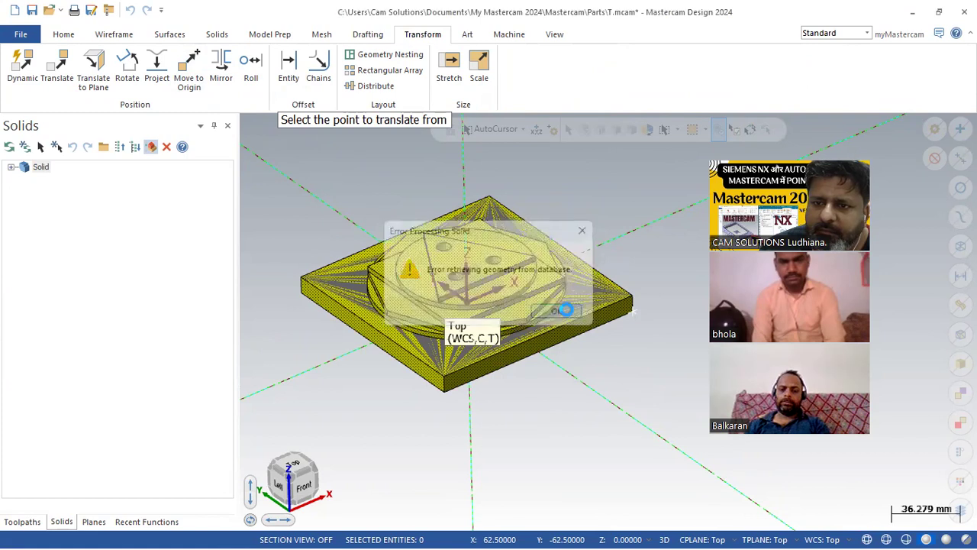
left_click(568, 312)
left_click(567, 313)
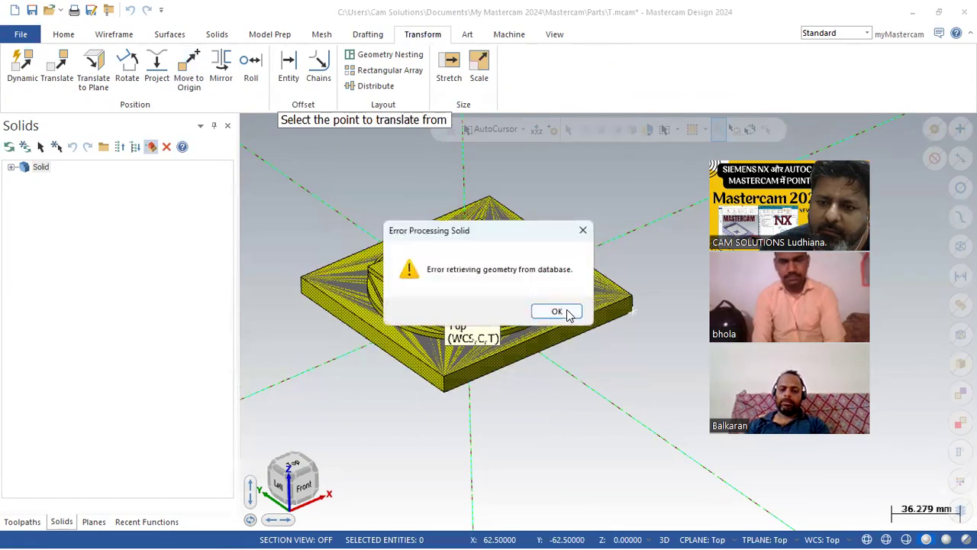
left_click(568, 313)
scroll(541, 332, "down", 2)
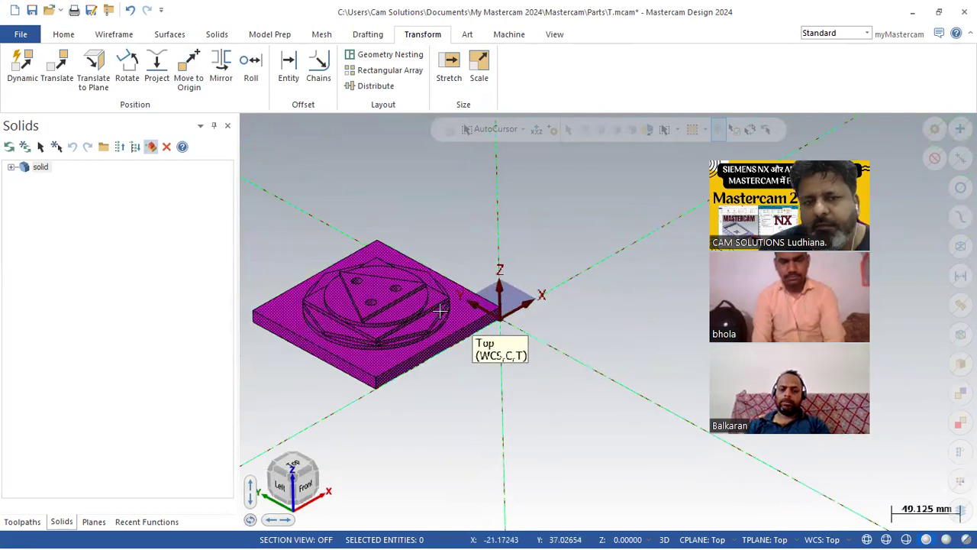
Try to undo the move to the origin, declining to delete the geometry used in the solid.
left_click(405, 321)
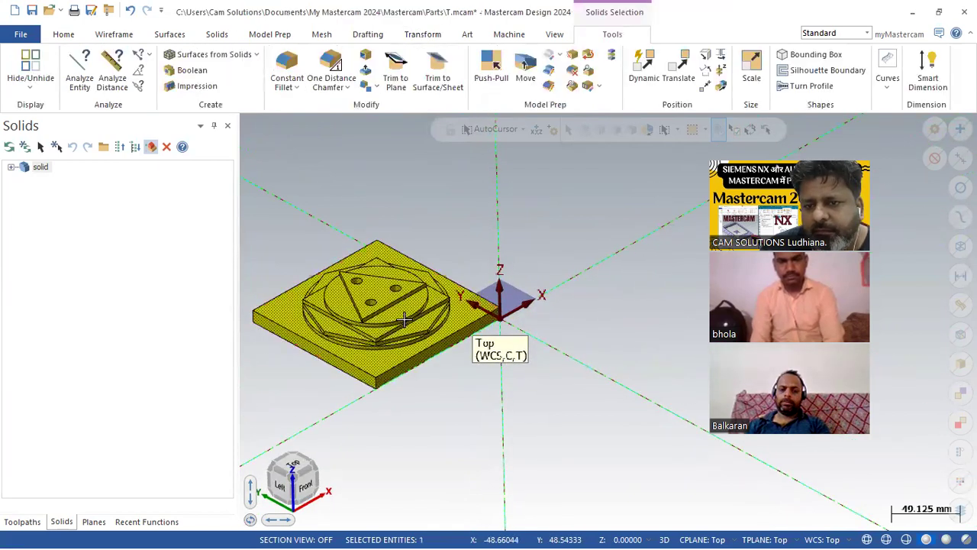
key("Escape")
scroll(574, 334, "down", 1)
scroll(337, 329, "up", 2)
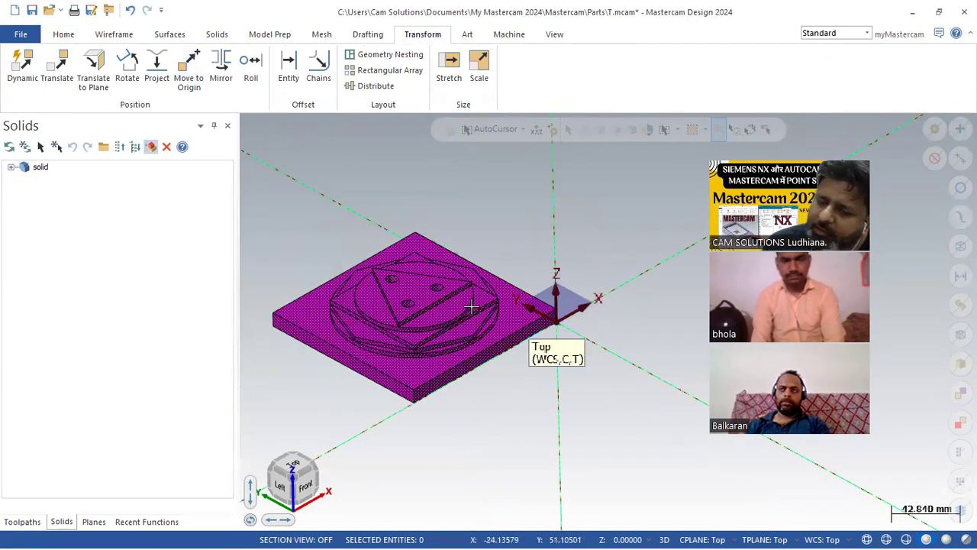
middle_click_drag(518, 293, 651, 262)
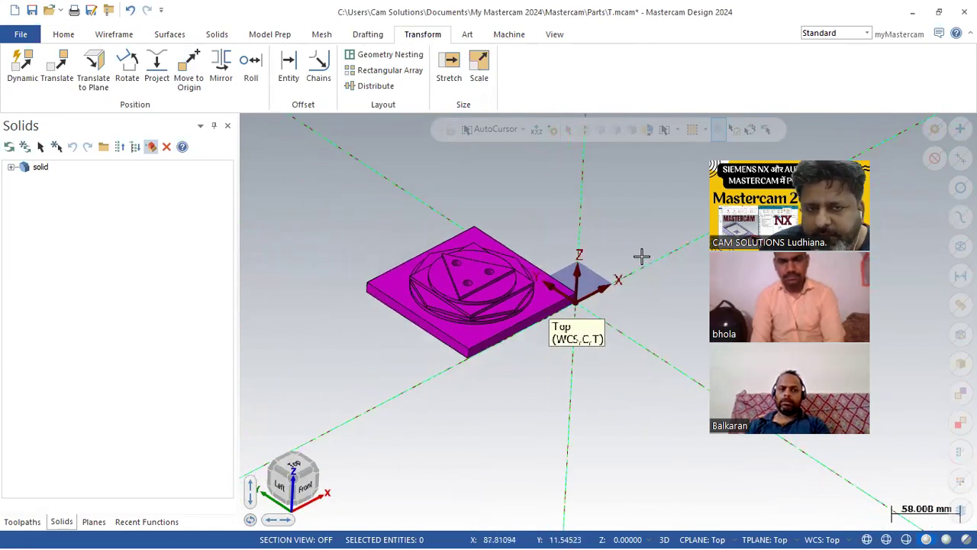
left_click(130, 10)
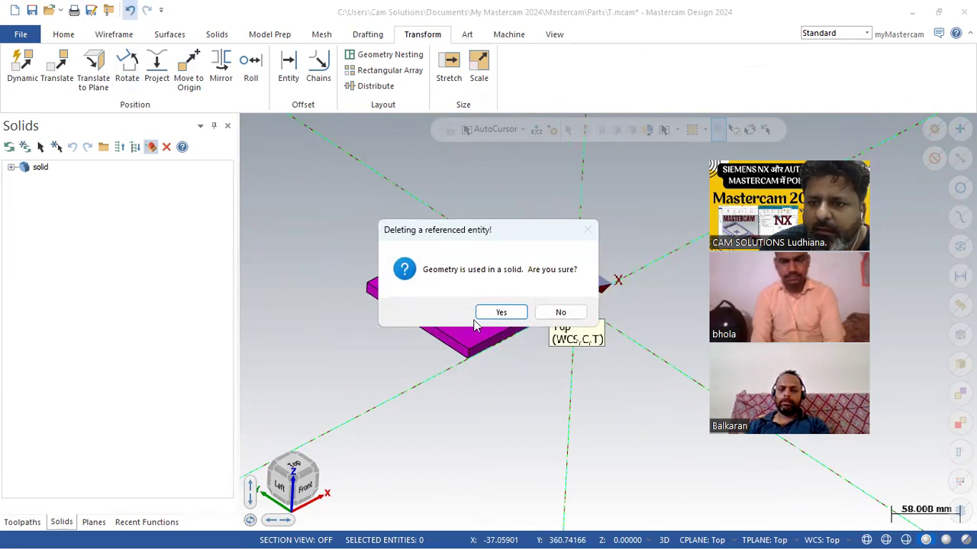
left_click(562, 313)
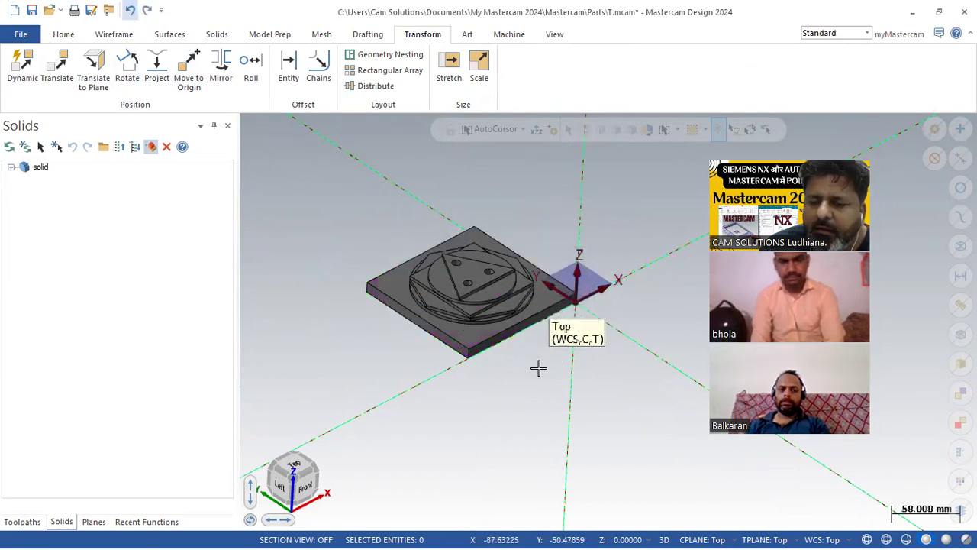
mouse_move(352, 319)
middle_mouse_down()
mouse_move(333, 246)
mouse_move(355, 329)
middle_mouse_up()
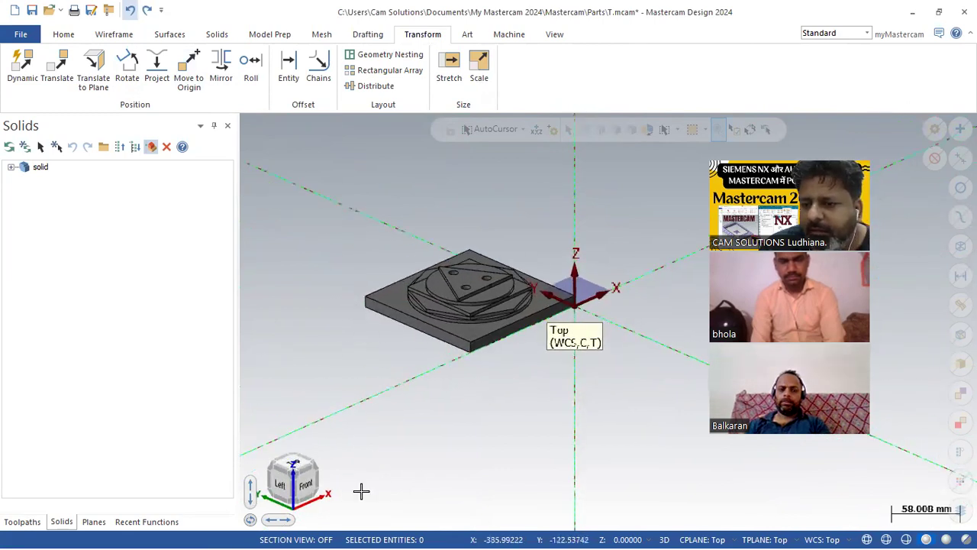
Move the part to the origin by the centre of one of the holes in the triangular face.
scroll(369, 214, "up", 2)
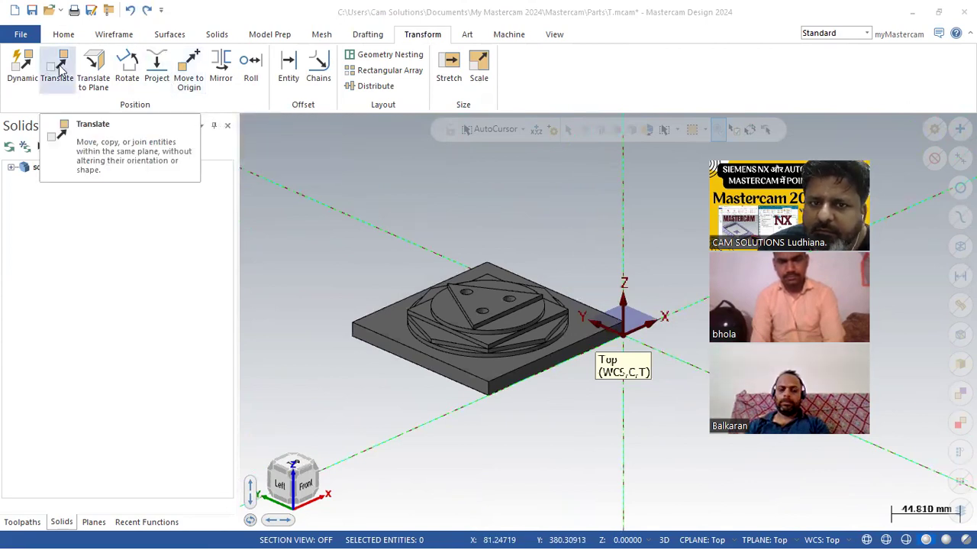
left_click(189, 66)
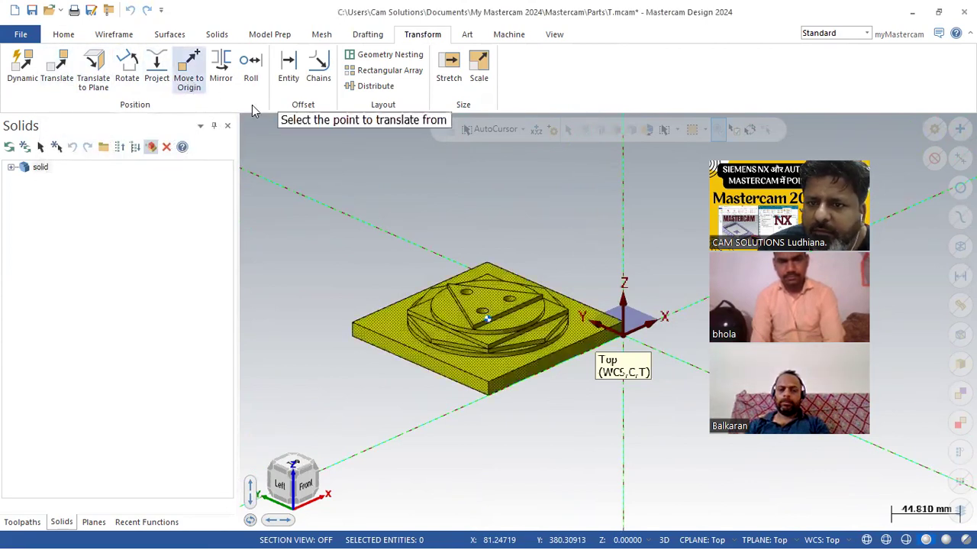
left_click(466, 297)
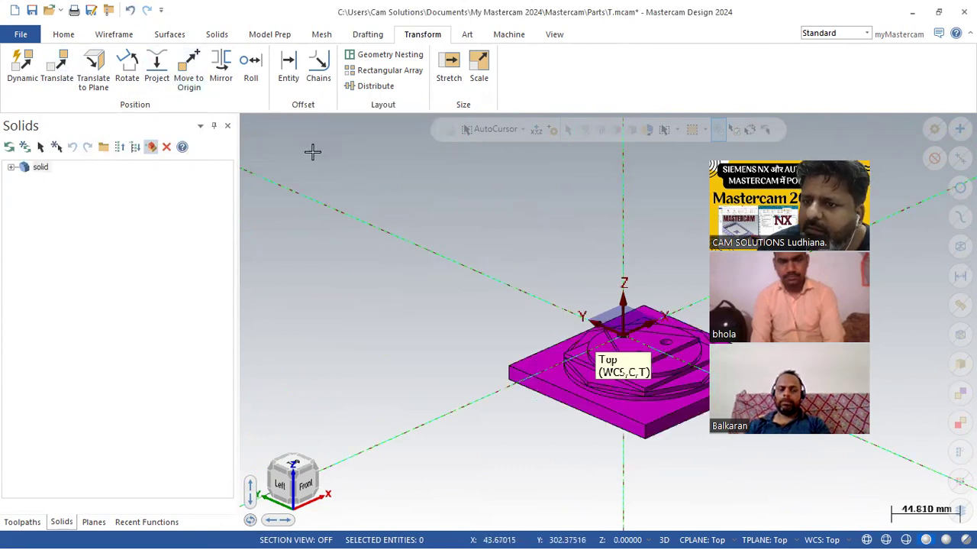
scroll(367, 181, "down", 2)
scroll(666, 306, "up", 3)
mouse_move(526, 226)
middle_mouse_down()
mouse_move(508, 203)
mouse_move(511, 188)
mouse_move(512, 225)
mouse_move(465, 214)
mouse_move(512, 224)
middle_mouse_up()
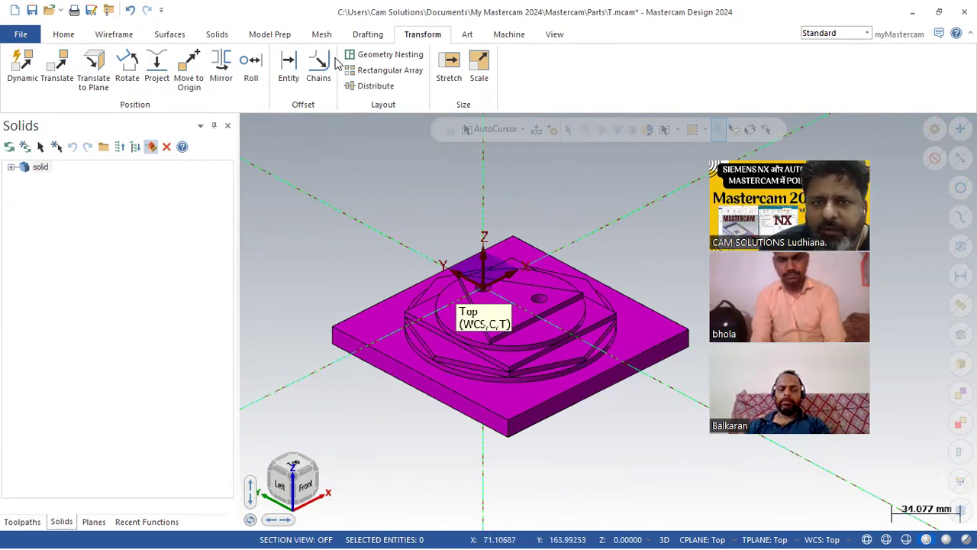
Create a rectangular wireframe bounding box around the whole solid.
left_click(101, 37)
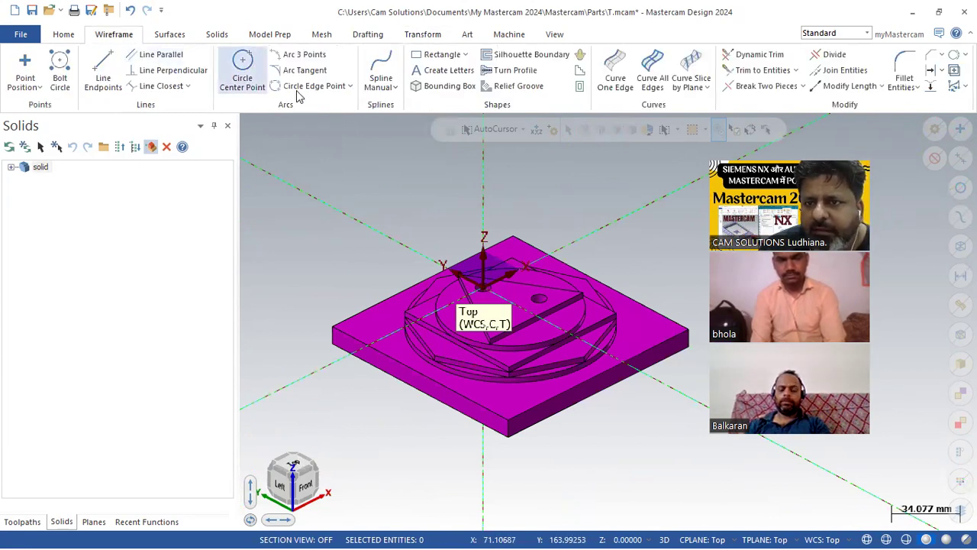
left_click(438, 88)
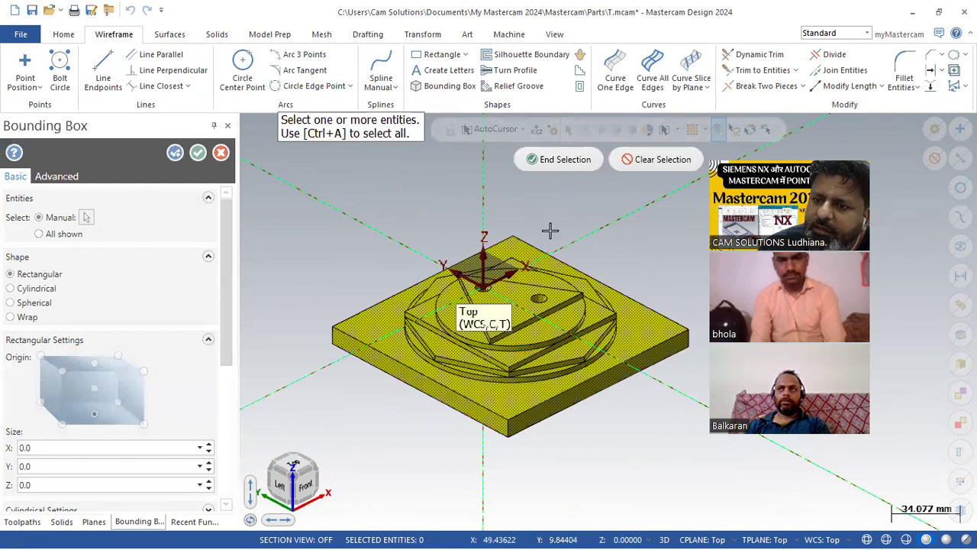
left_click(562, 159)
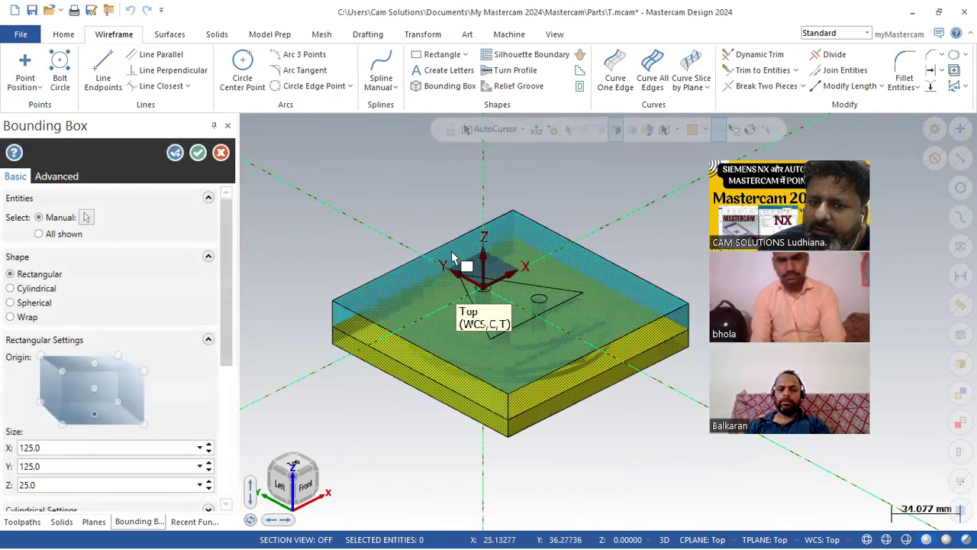
mouse_move(283, 310)
middle_mouse_down()
mouse_move(282, 272)
mouse_move(282, 302)
middle_mouse_up()
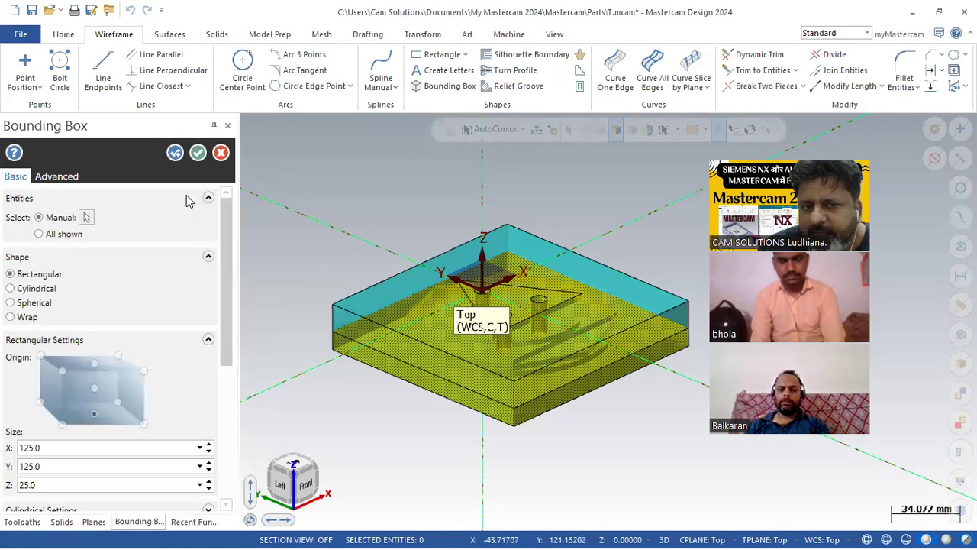
left_click(198, 153)
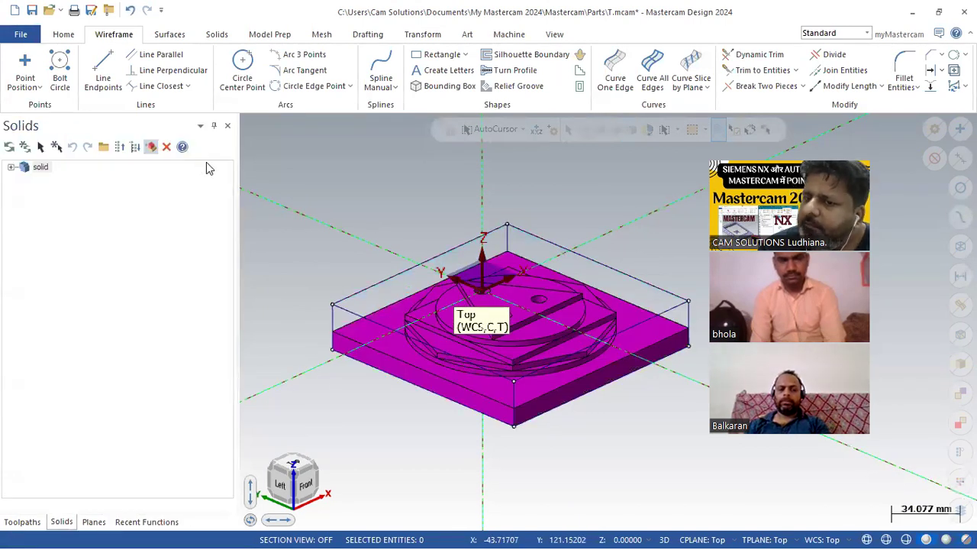
Move the part and its bounding box to the origin by the box's top-face centre, dismiss the error dialog and clear the result colours.
scroll(362, 205, "down", 1)
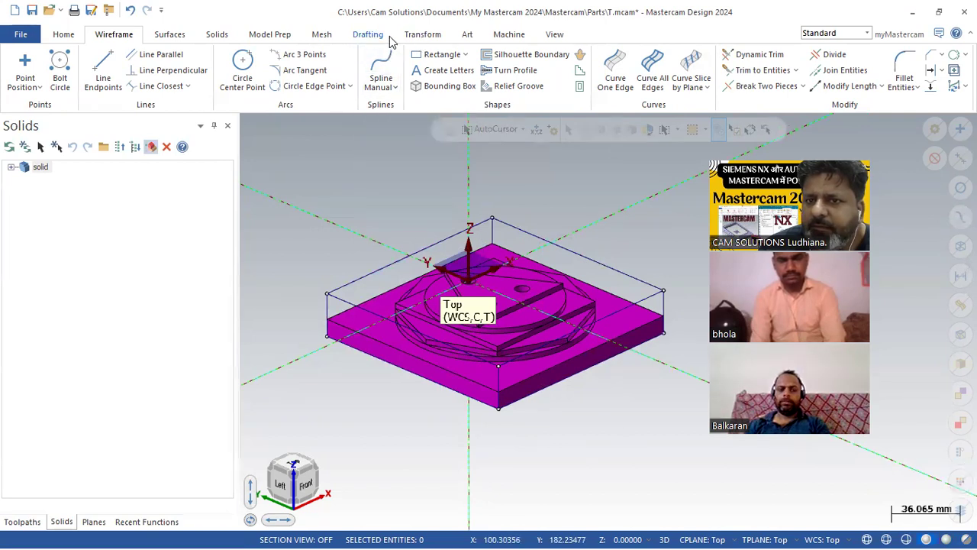
left_click(422, 35)
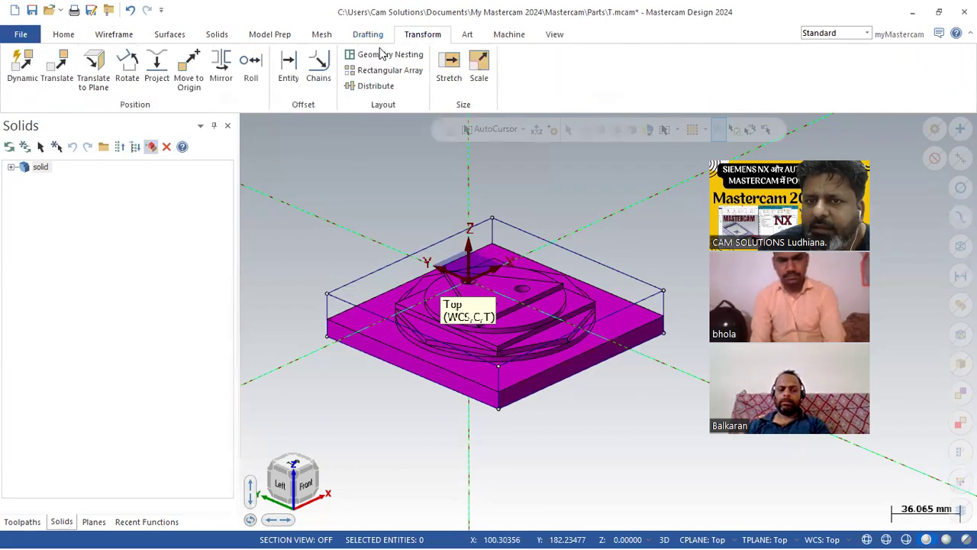
left_click(193, 76)
mouse_move(356, 199)
middle_mouse_down()
mouse_move(318, 177)
mouse_move(338, 193)
middle_mouse_up()
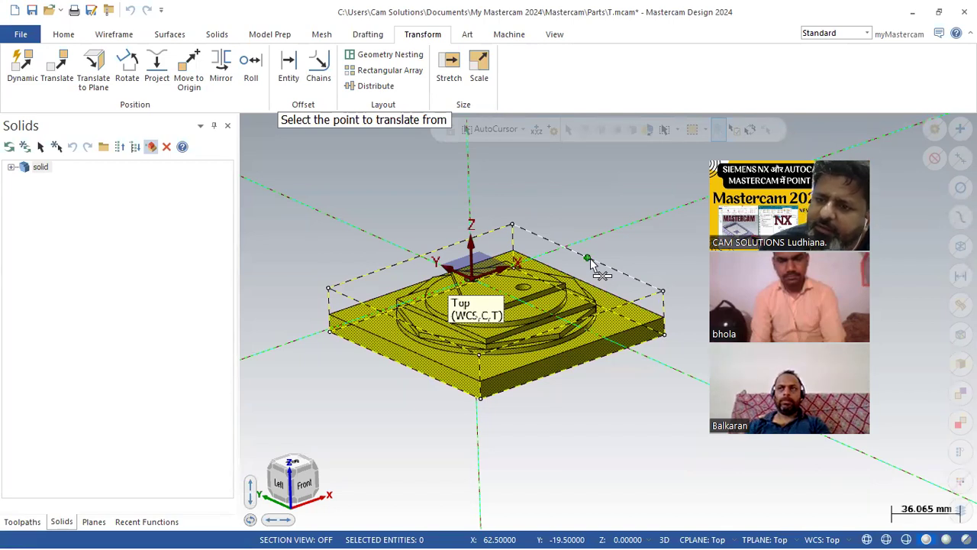
middle_click_drag(588, 256, 457, 251)
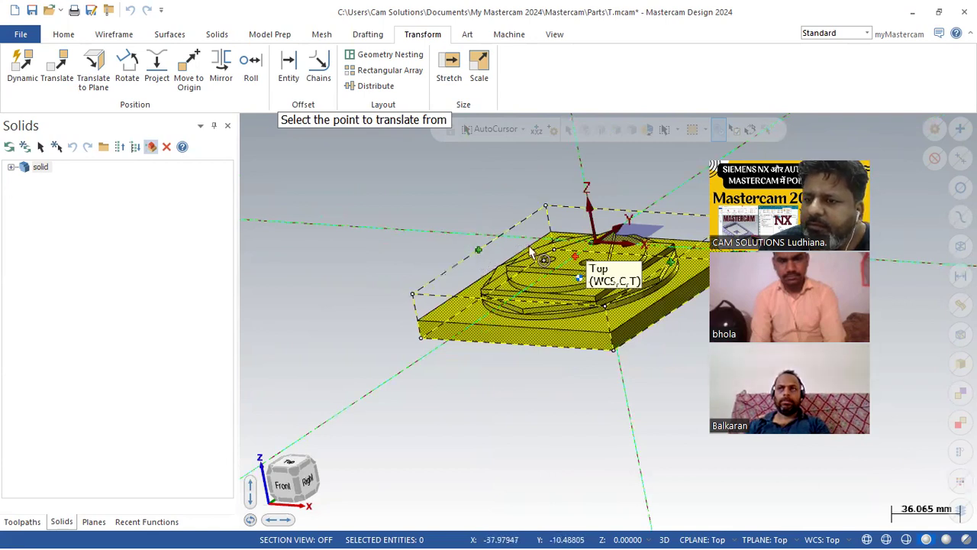
left_click(577, 262)
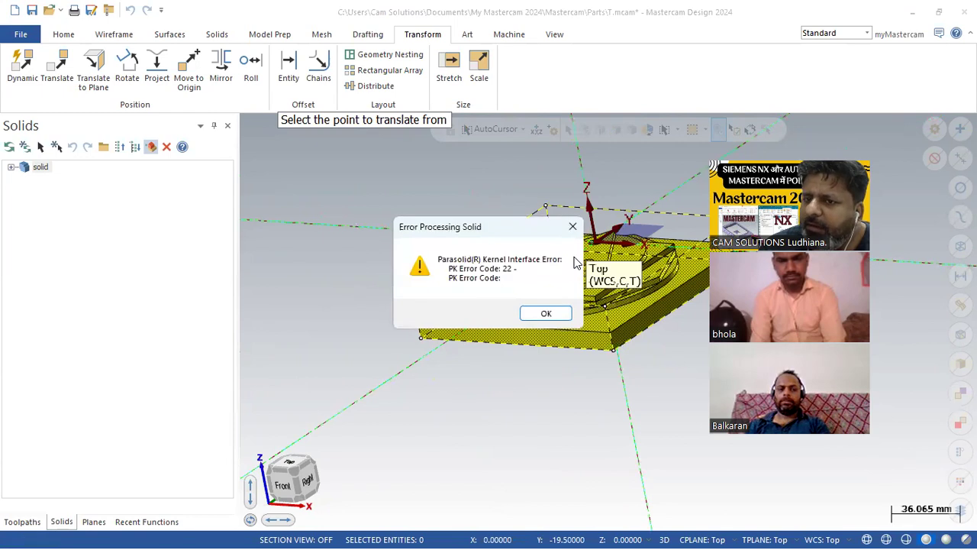
left_click(547, 317)
middle_click_drag(415, 305, 638, 229)
right_click(589, 202)
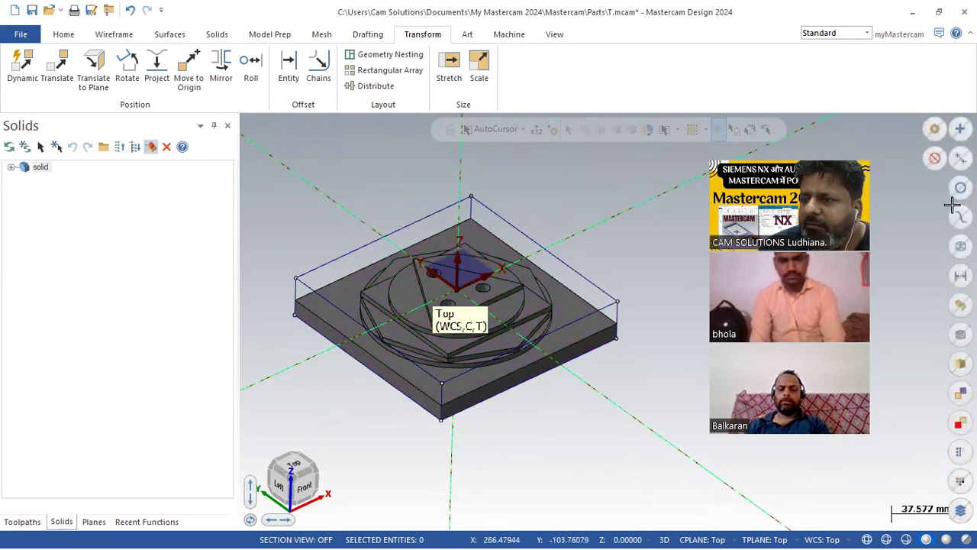
Select all wireframe entities of the bounding box and blank them.
left_click(961, 245)
left_click(64, 34)
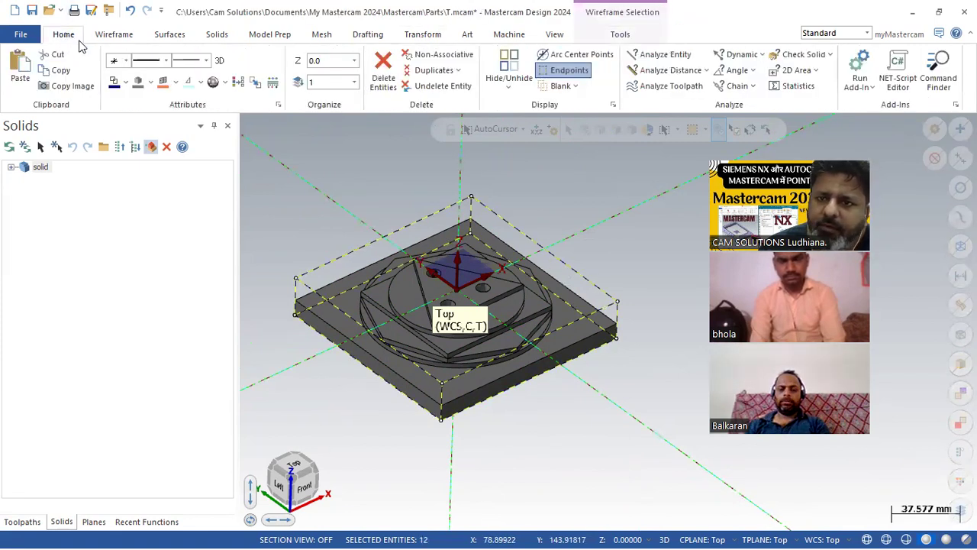
left_click(561, 86)
middle_click_drag(436, 207, 463, 207)
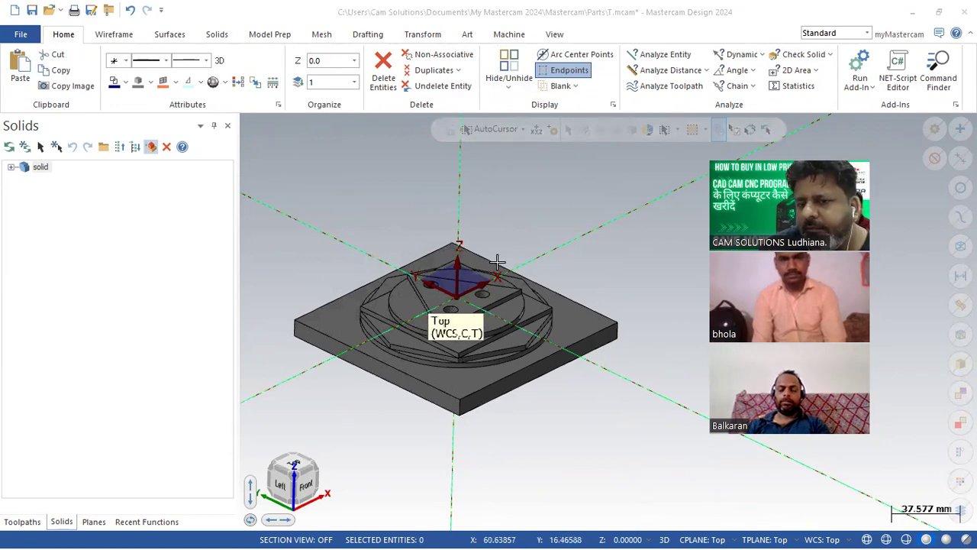
mouse_move(404, 244)
middle_mouse_down()
mouse_move(385, 296)
mouse_move(392, 324)
mouse_move(410, 241)
mouse_move(412, 261)
middle_mouse_up()
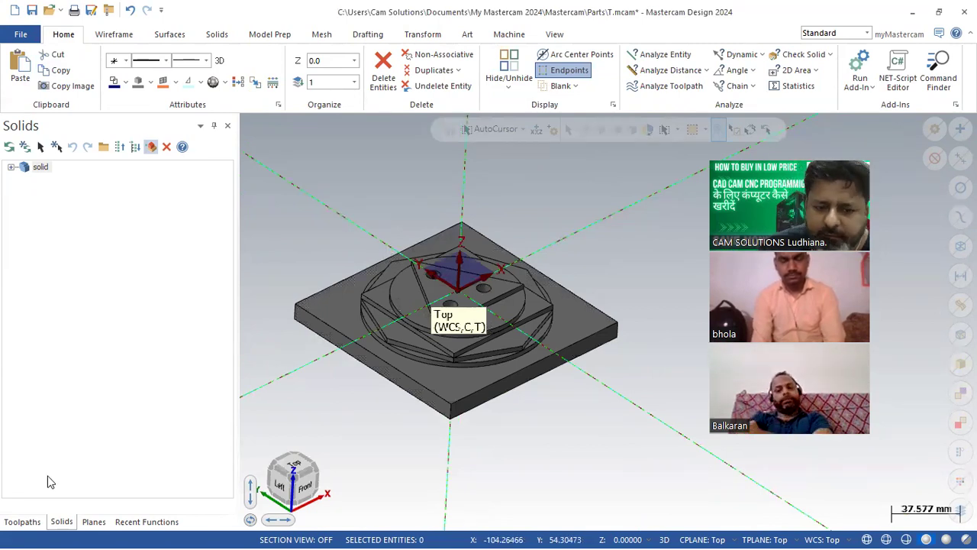
Create a default mill machine group for the part and expand its properties in the toolpath tree.
left_click(23, 522)
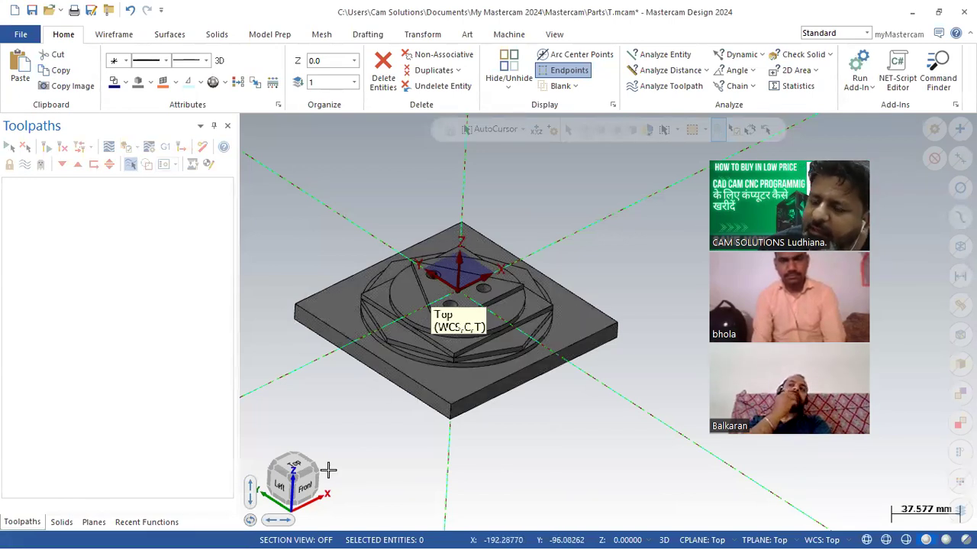
mouse_move(308, 443)
middle_mouse_down()
mouse_move(297, 436)
mouse_move(303, 421)
mouse_move(315, 449)
mouse_move(314, 441)
middle_mouse_up()
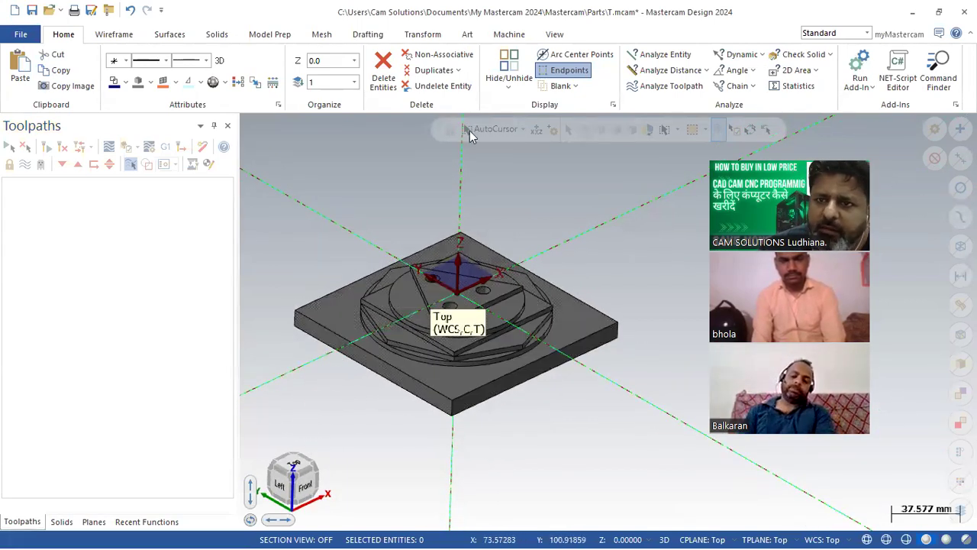
left_click(507, 35)
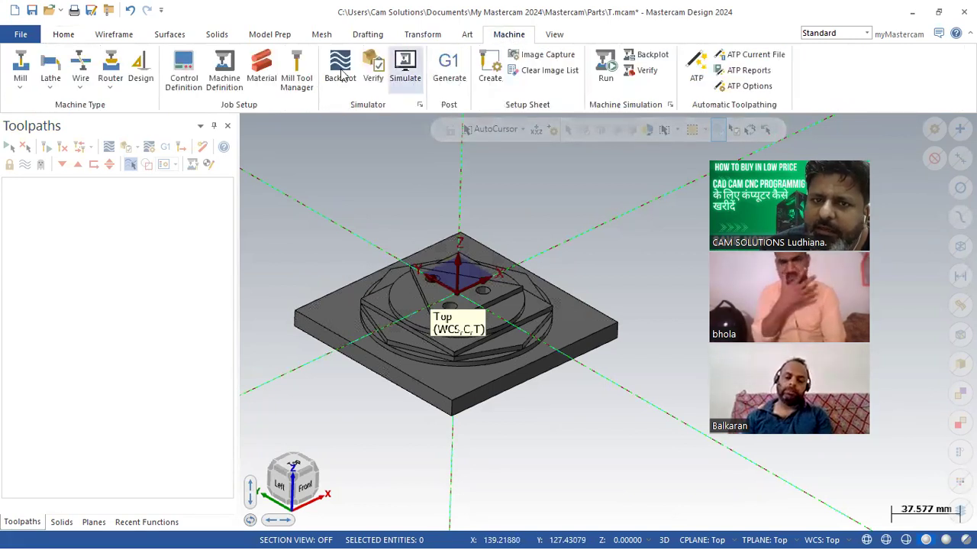
left_click(20, 82)
left_click(15, 103)
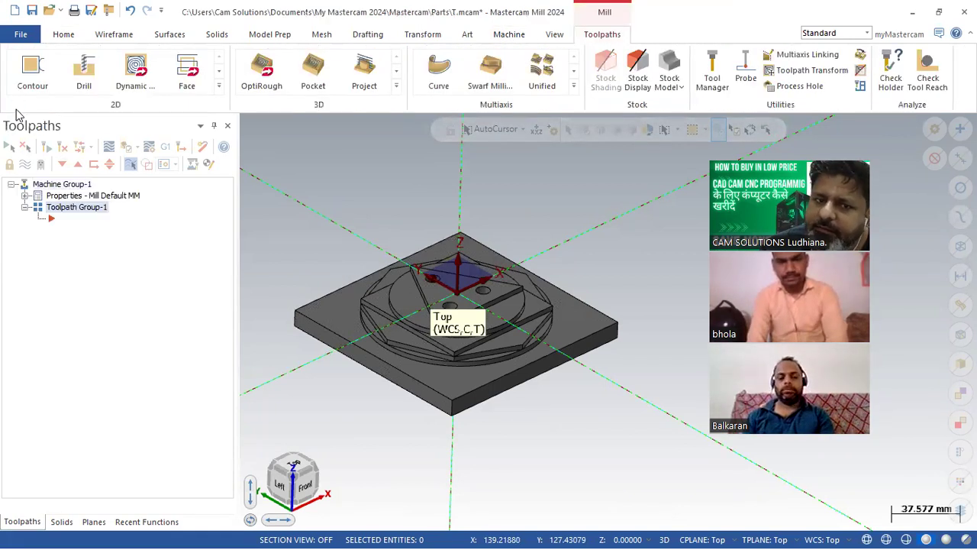
left_click(25, 195)
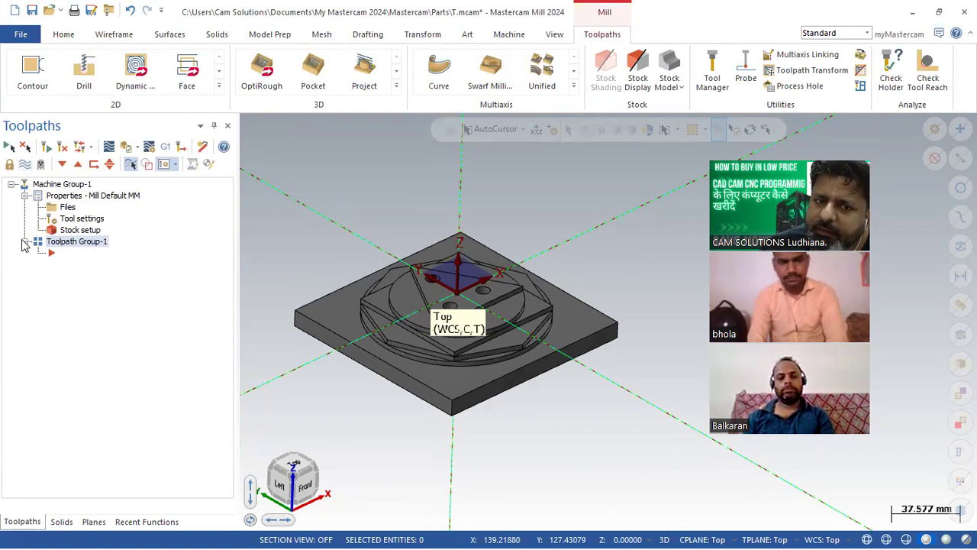
Start a 2D Area Mill toolpath with the square plate's outer edge as machining region, strategy From outside, and preview the chains.
left_click(218, 87)
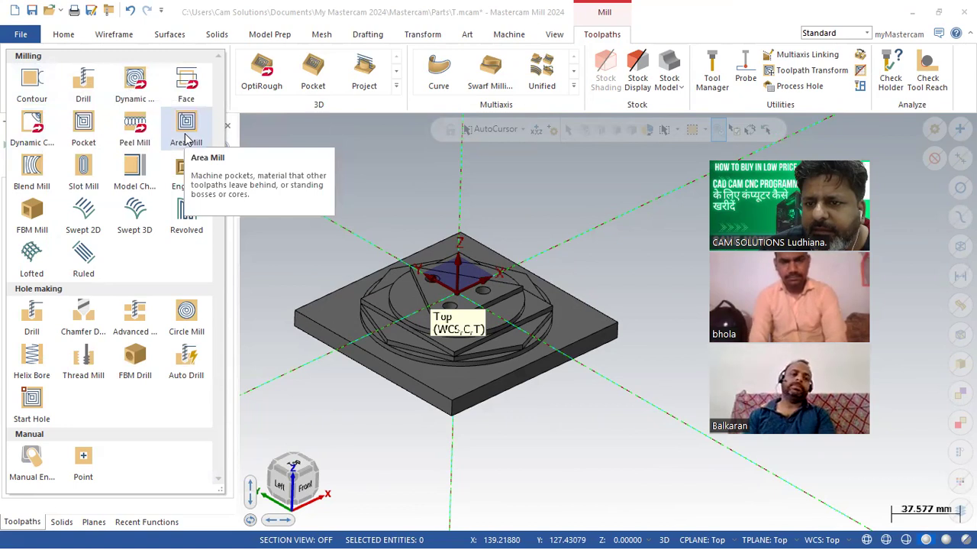
left_click(186, 134)
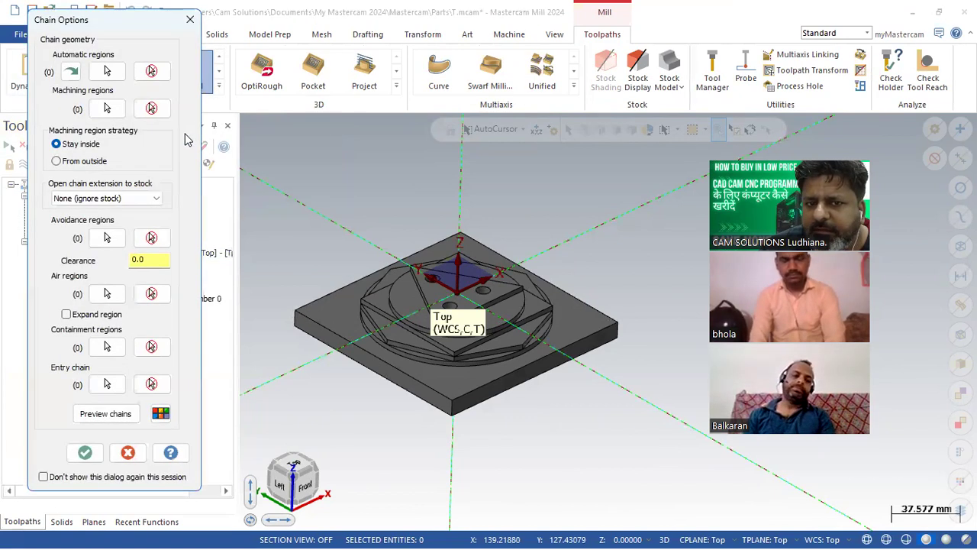
left_click(107, 107)
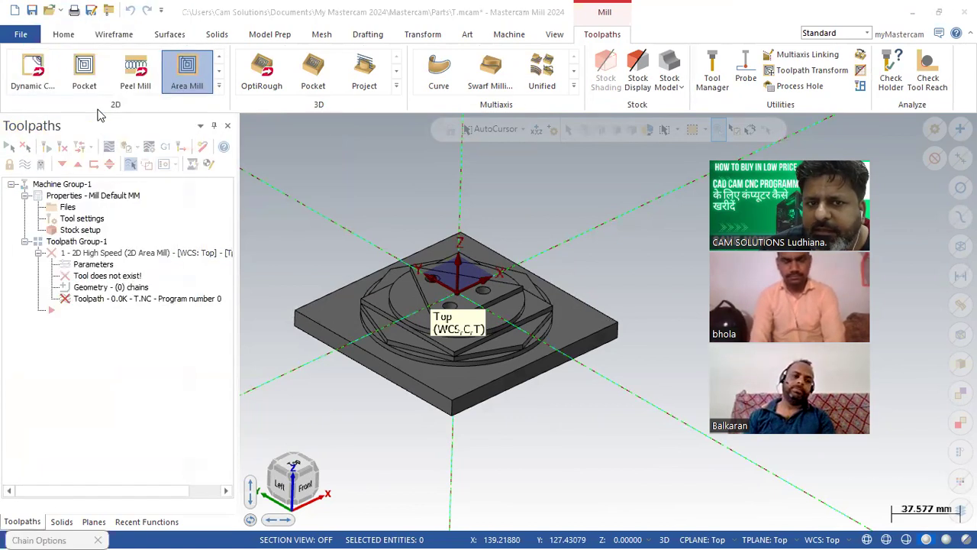
left_click(320, 298)
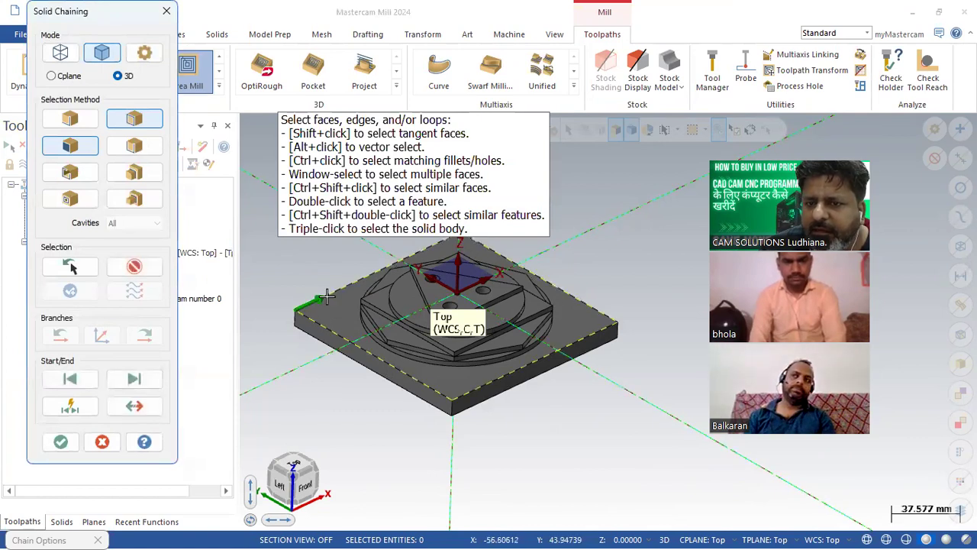
left_click(61, 441)
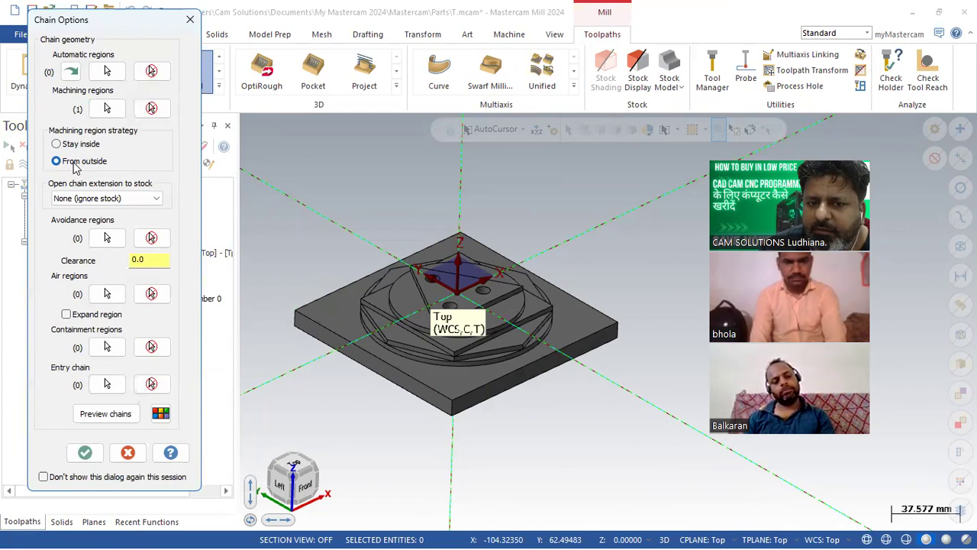
left_click(127, 420)
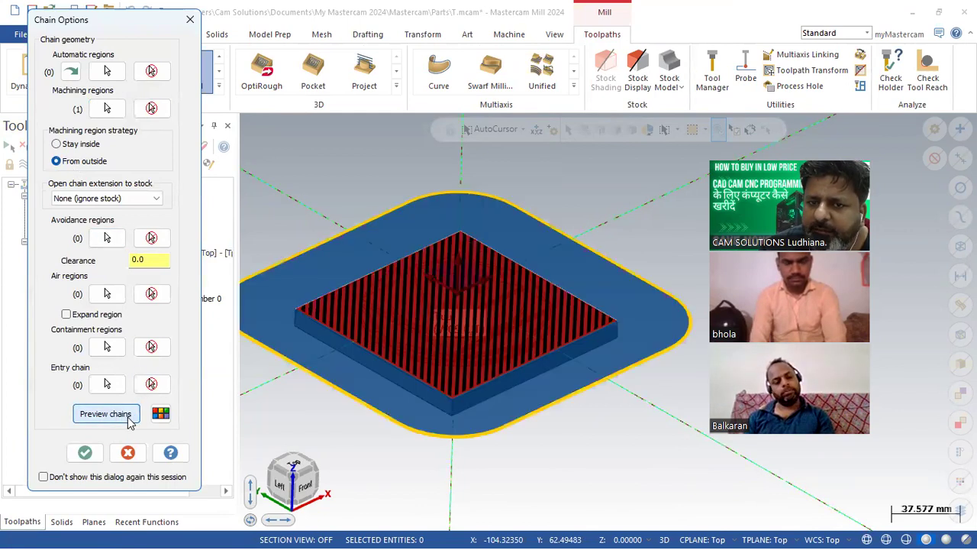
Add the triangular boss's outline as an avoidance region, preview the chains and accept the chain options.
left_click(107, 238)
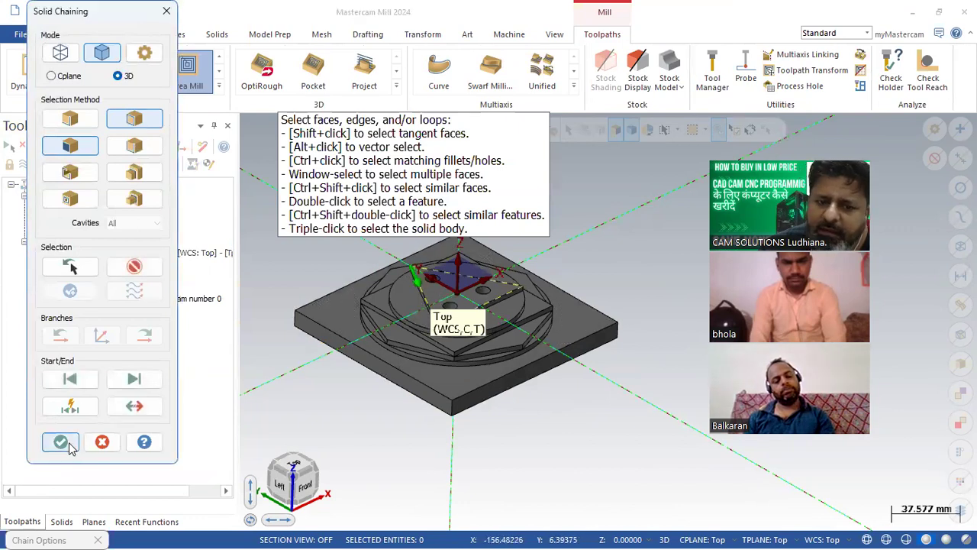
left_click(60, 442)
left_click(105, 417)
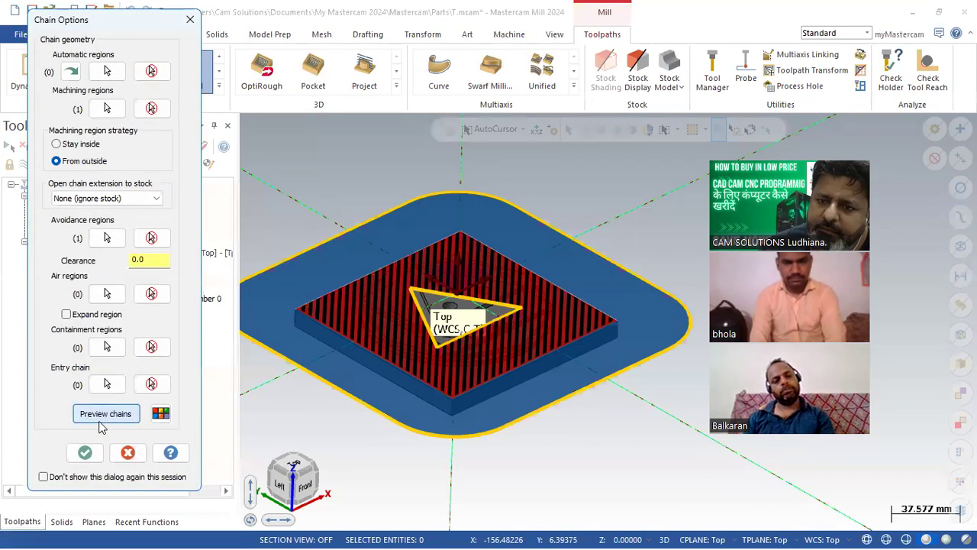
left_click(85, 452)
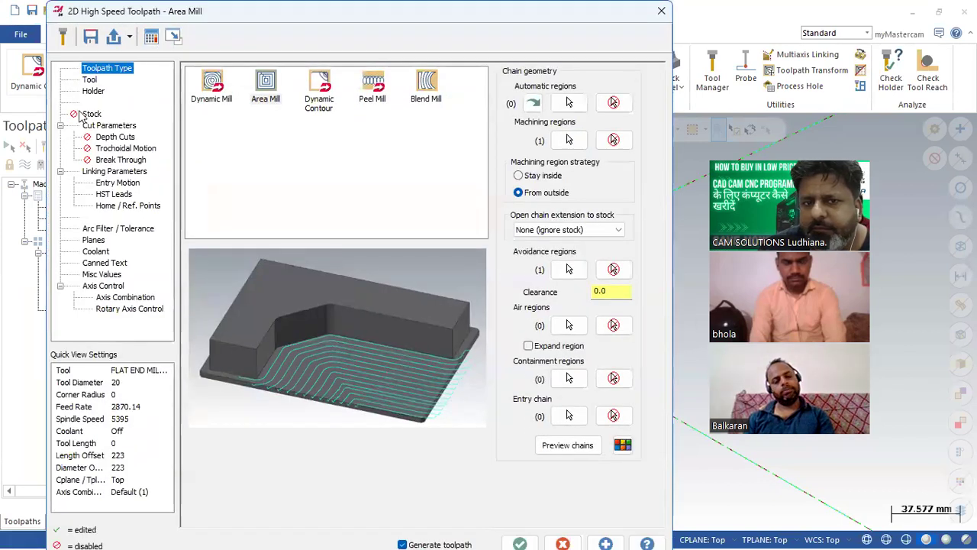
Choose FLAT END MILL - 16 from the tool library for the Area Mill toolpath and set its tool number to 1.
left_click(90, 79)
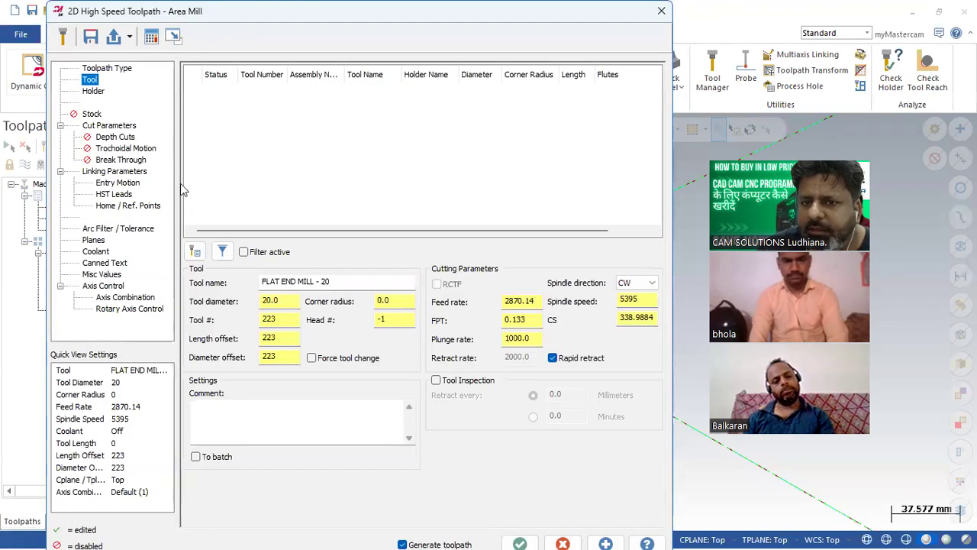
left_click(195, 252)
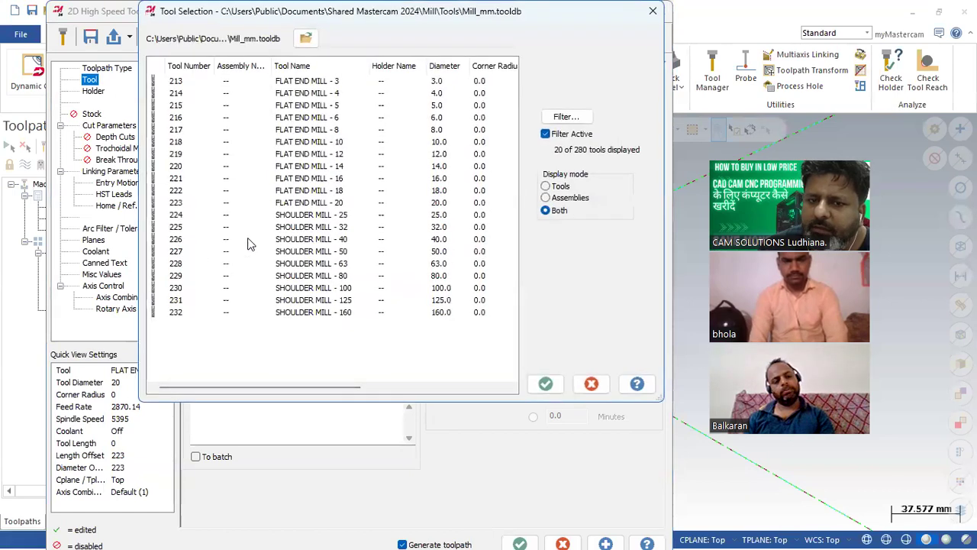
left_click(336, 180)
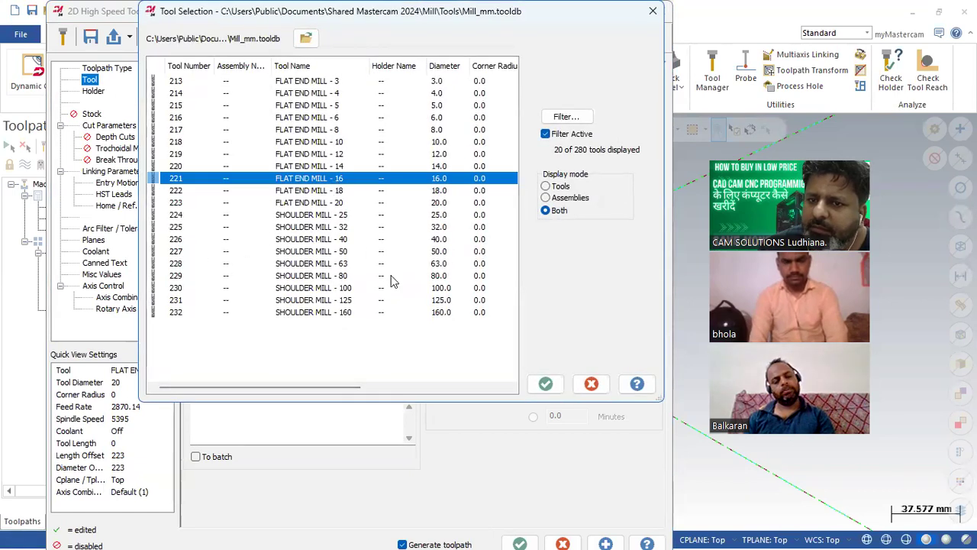
left_click(545, 383)
left_click(288, 320)
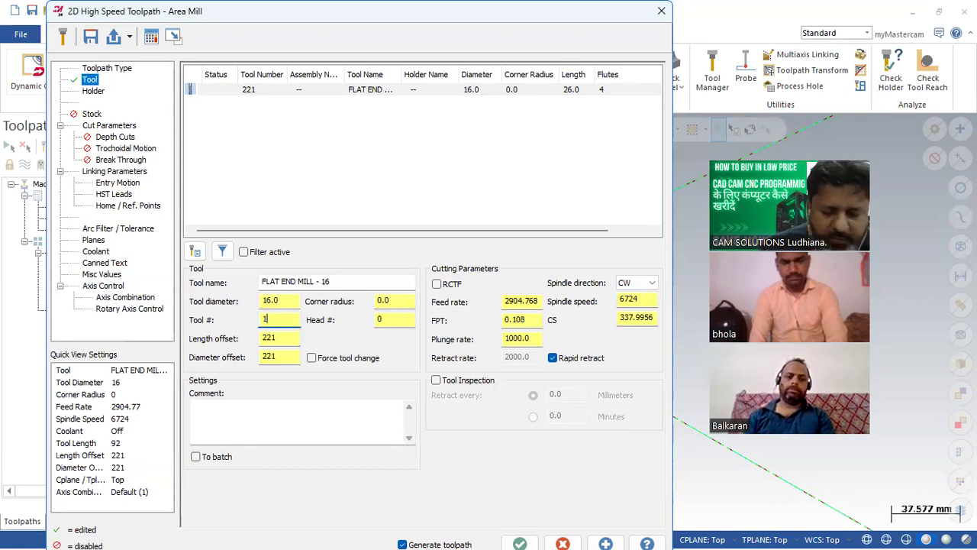
type("1")
key("Return")
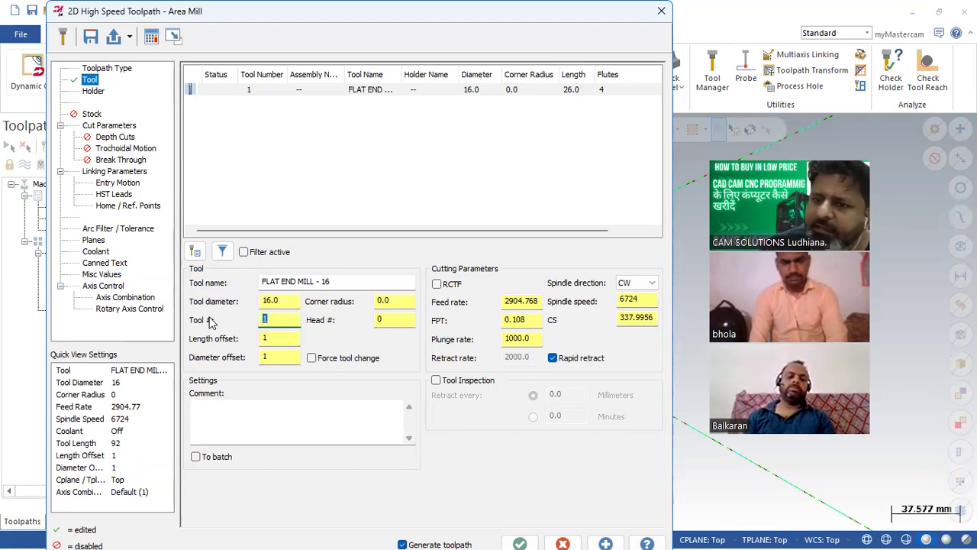
Set the top of stock in the linking parameters to absolute 0.0 by picking a hole centre on the triangular face.
left_click(121, 172)
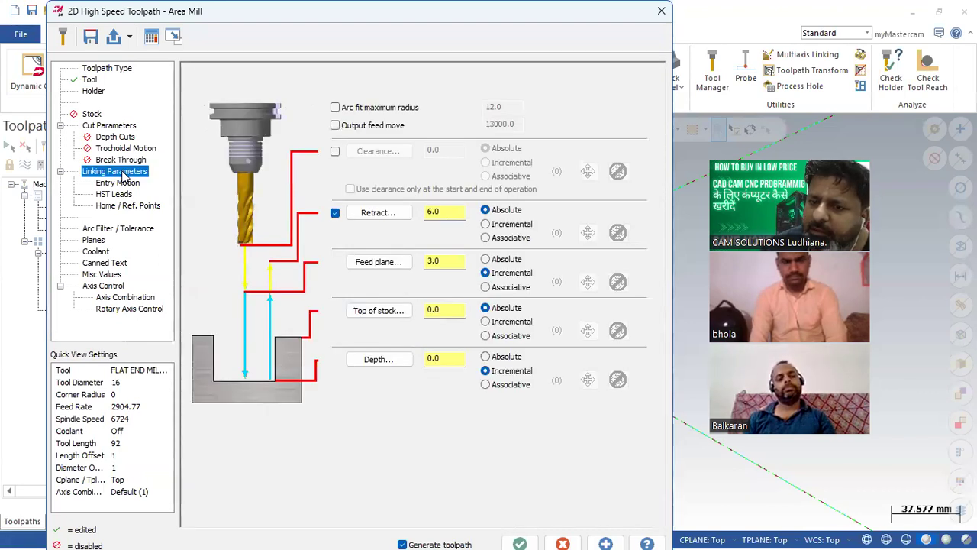
left_click(441, 310)
left_click(378, 314)
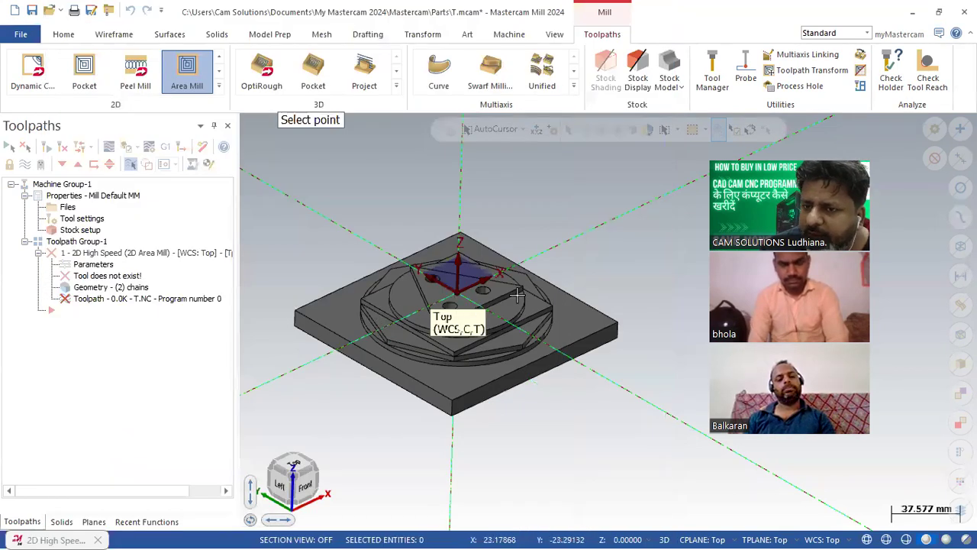
left_click(484, 294)
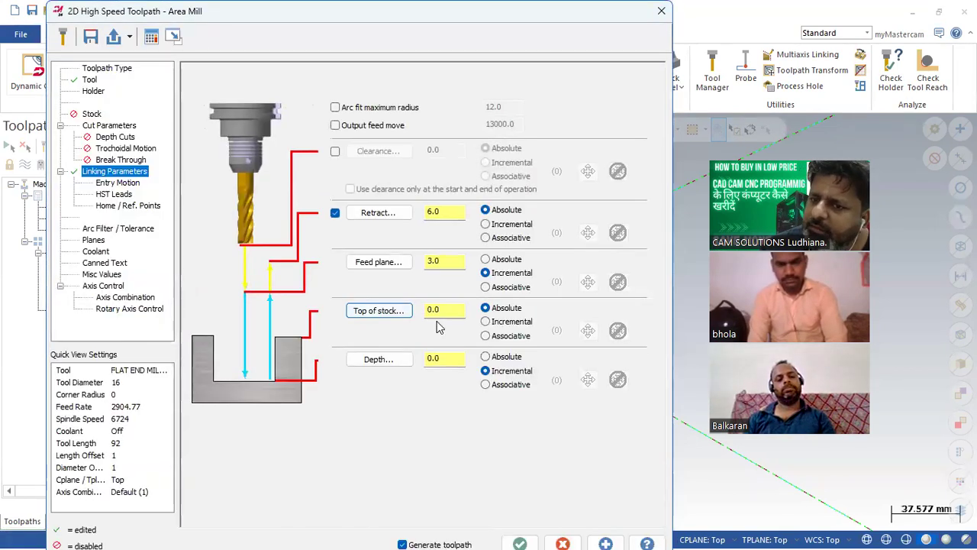
Make the feed plane and depth absolute and set the depth to -3.0 by picking the triangular boss's lower corner.
left_click(378, 362)
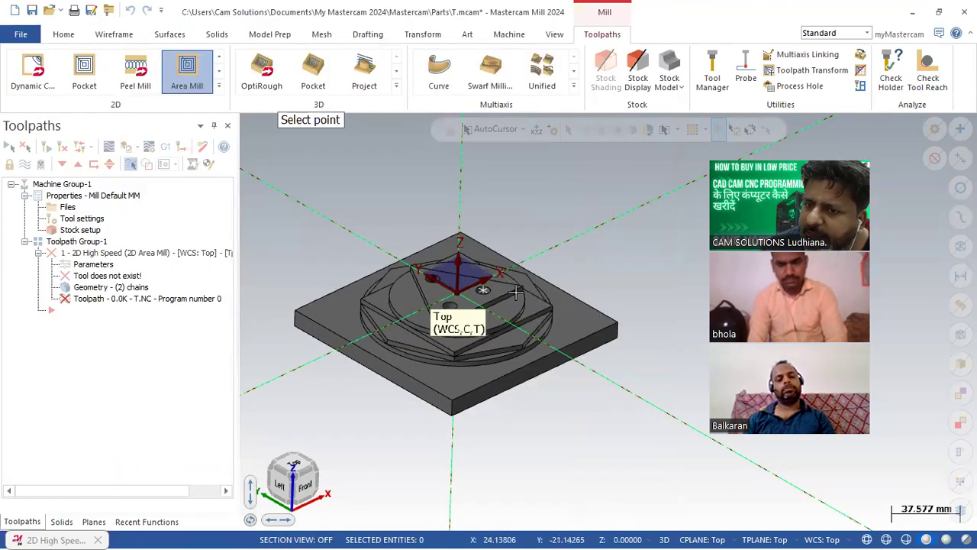
scroll(516, 292, "up", 5)
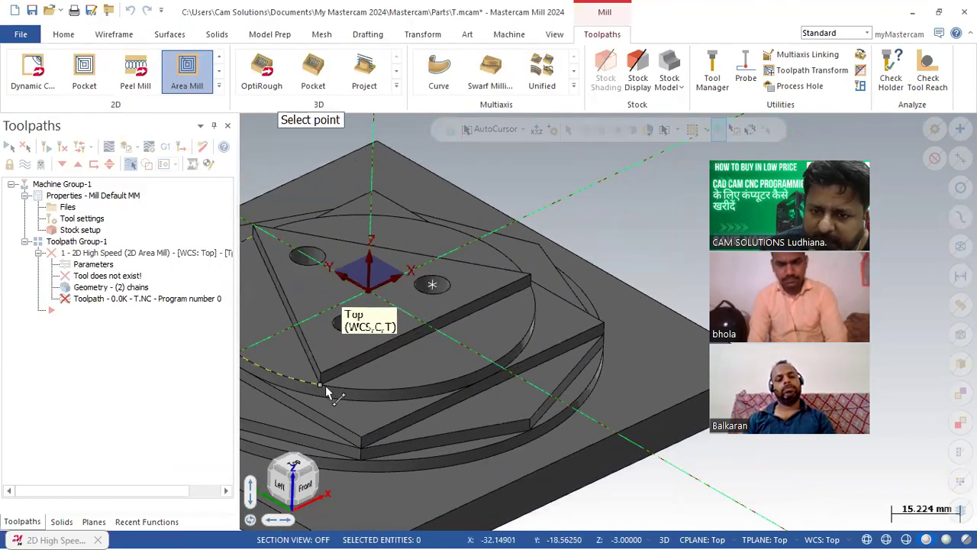
left_click(321, 387)
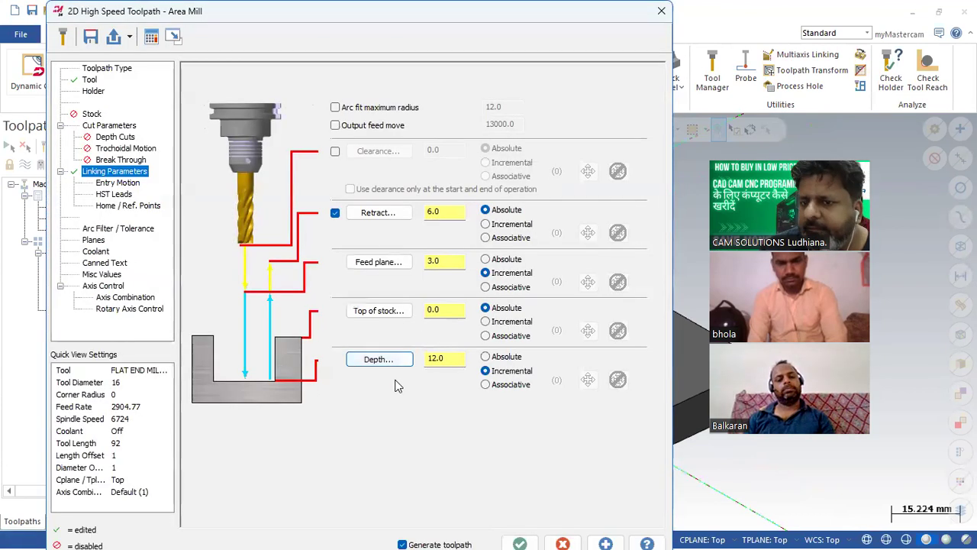
double_click(456, 358)
left_click(490, 358)
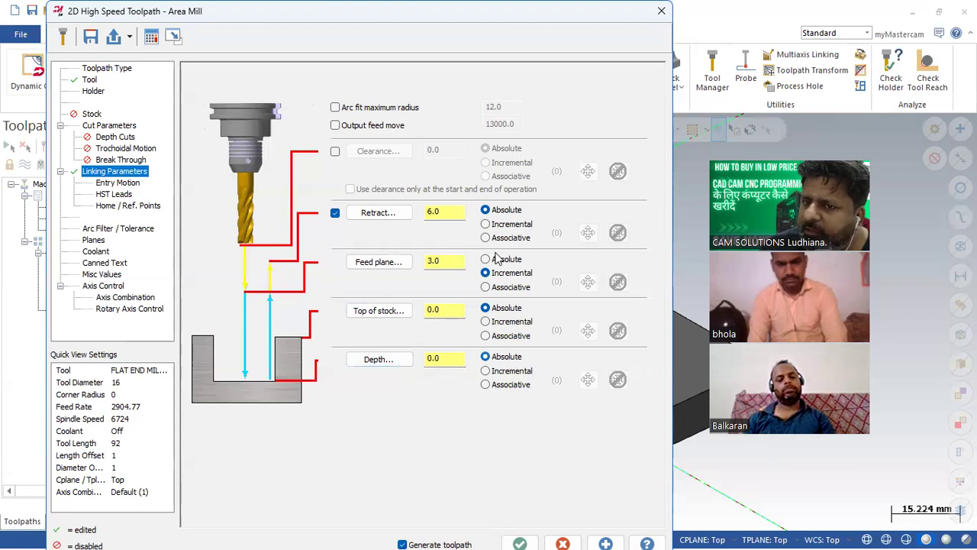
left_click(379, 359)
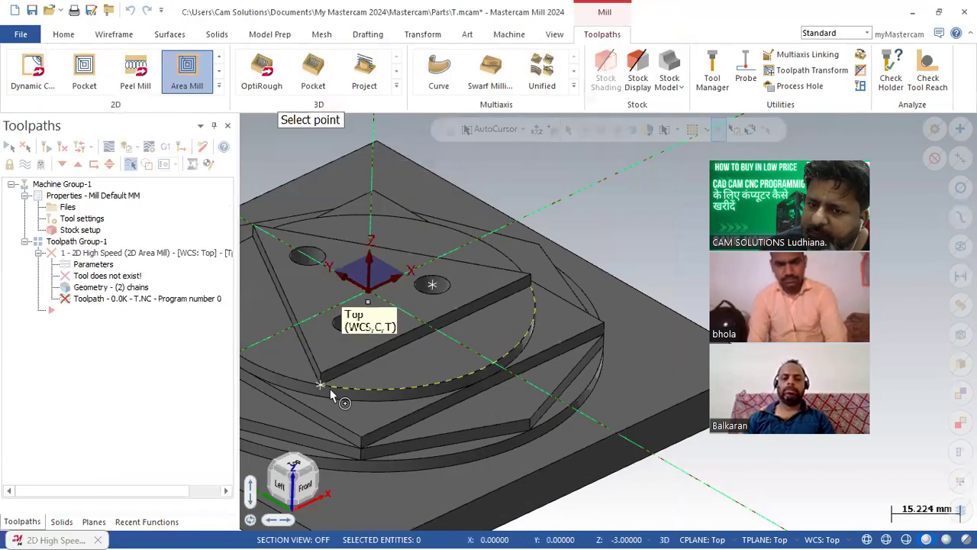
left_click(321, 383)
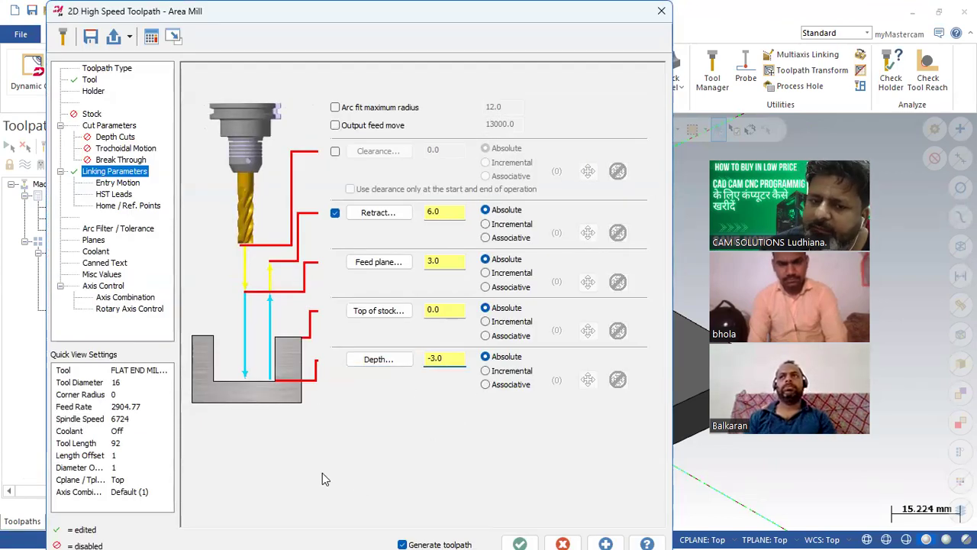
Enable depth cuts with a maximum rough step of 3 mm.
left_click(131, 139)
left_click(216, 72)
key("Tab")
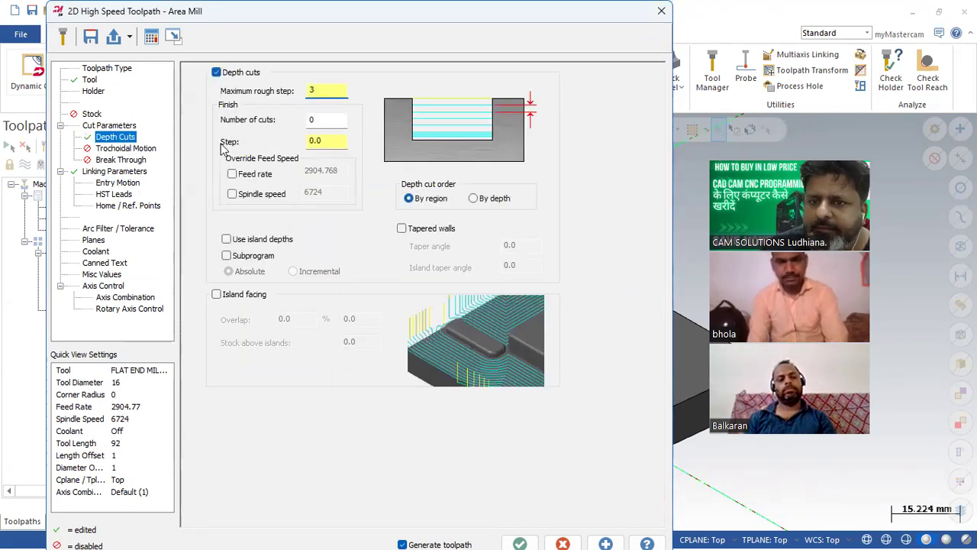
Set the stock to leave on walls and floors to 0.0 and generate the Area Mill toolpath.
left_click(114, 126)
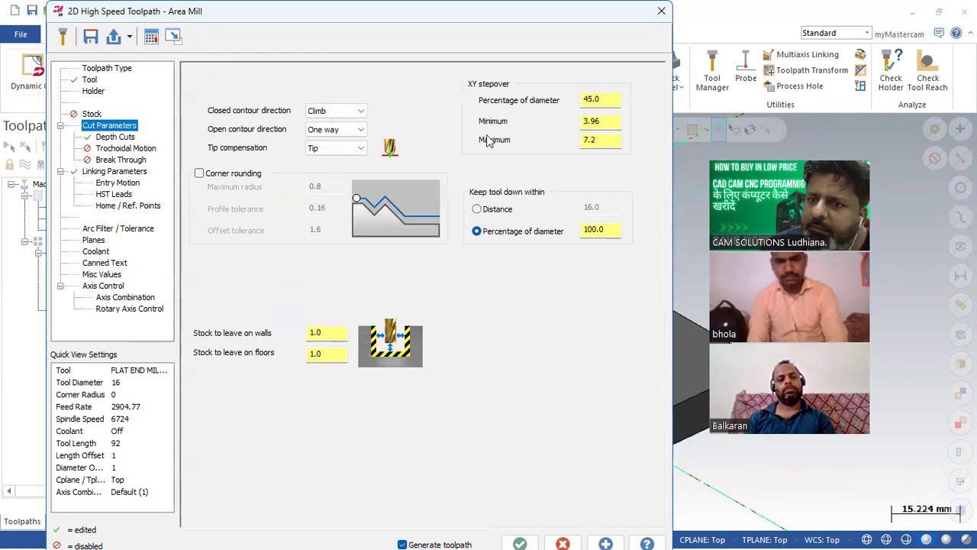
double_click(600, 104)
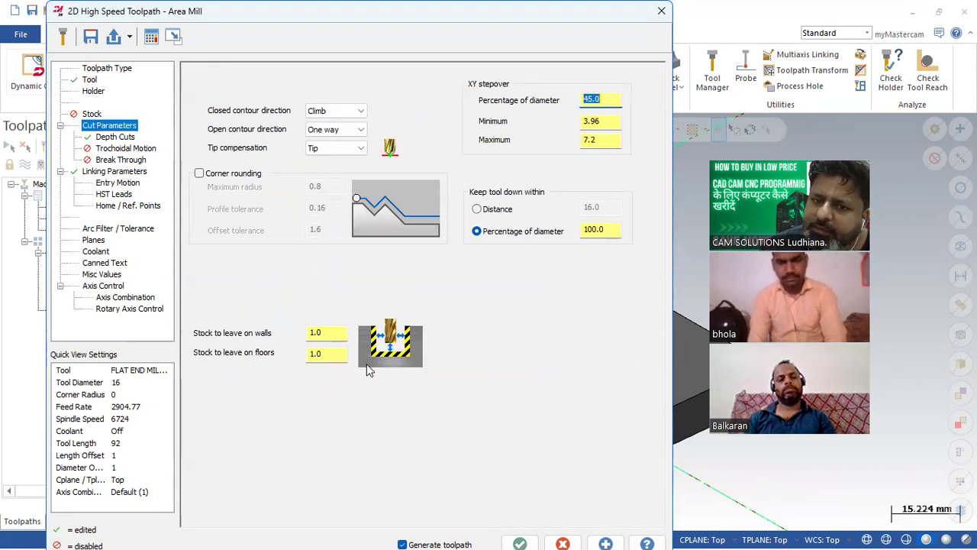
left_click(333, 330)
type("0")
left_click(330, 352)
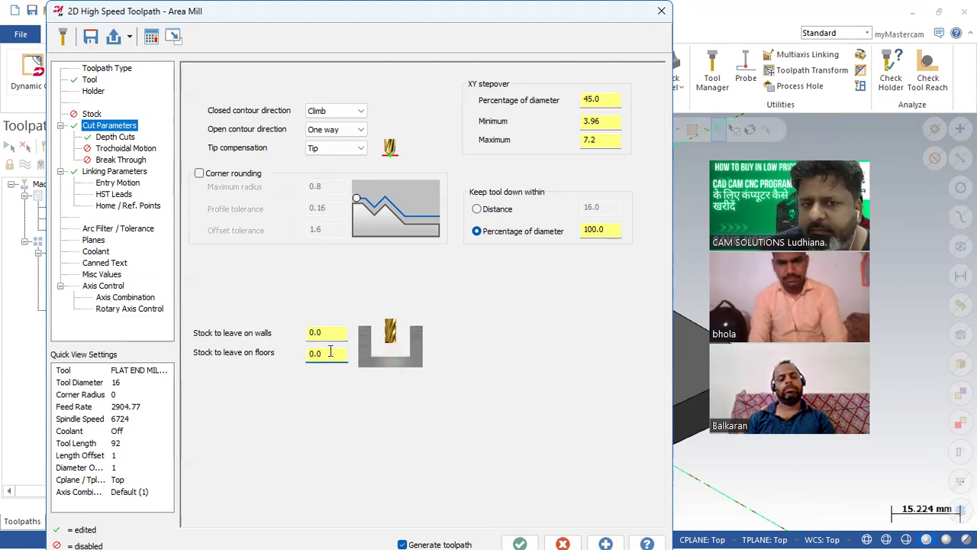
left_click(519, 543)
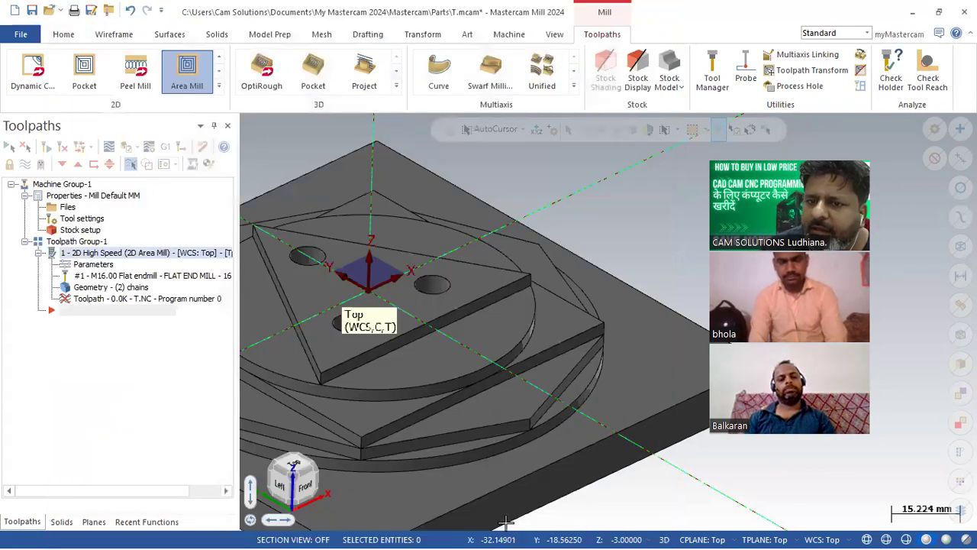
scroll(570, 379, "down", 5)
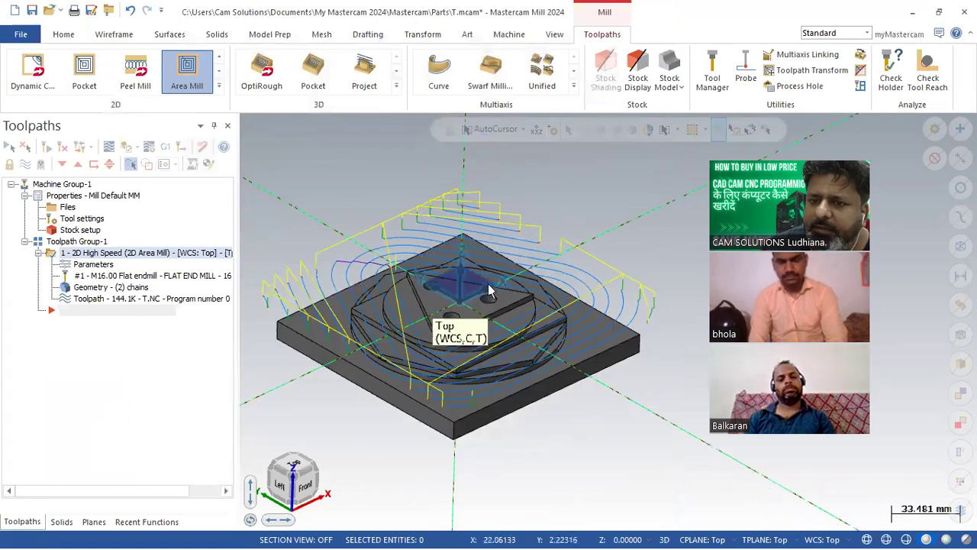
mouse_move(492, 281)
middle_mouse_down()
mouse_move(489, 226)
mouse_move(501, 282)
mouse_move(494, 261)
mouse_move(501, 268)
mouse_move(496, 294)
middle_mouse_up()
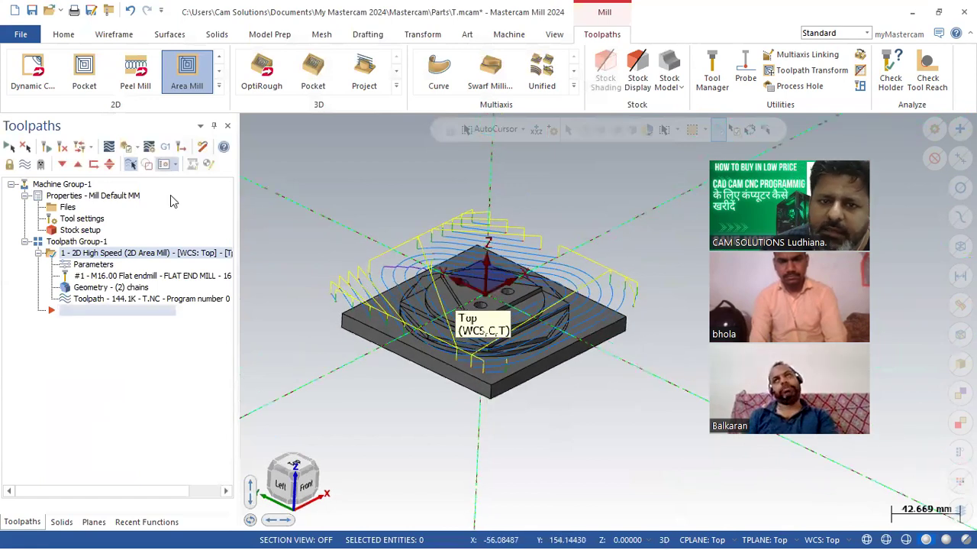
Check the stock block and tool in the simulator's verification of the Area Mill toolpath and close it.
left_click(128, 152)
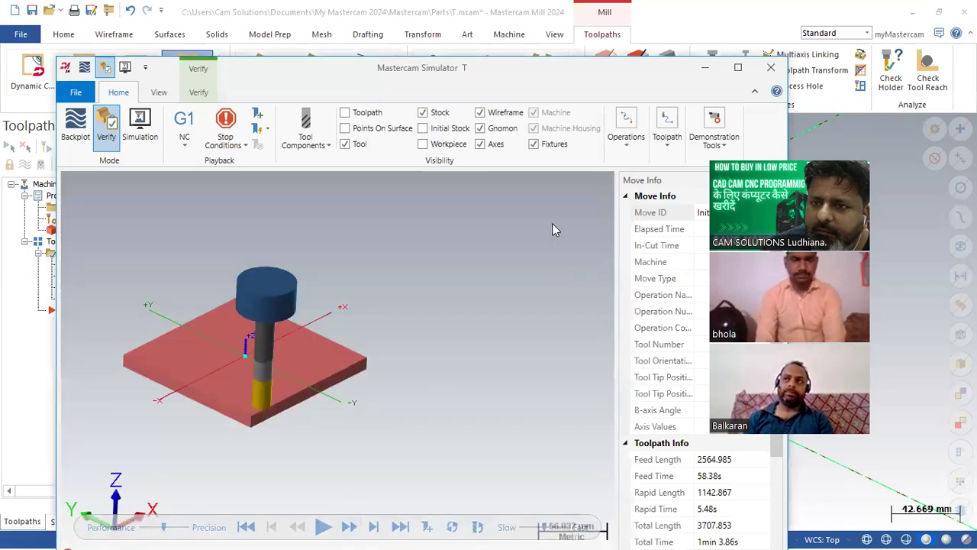
left_click(737, 68)
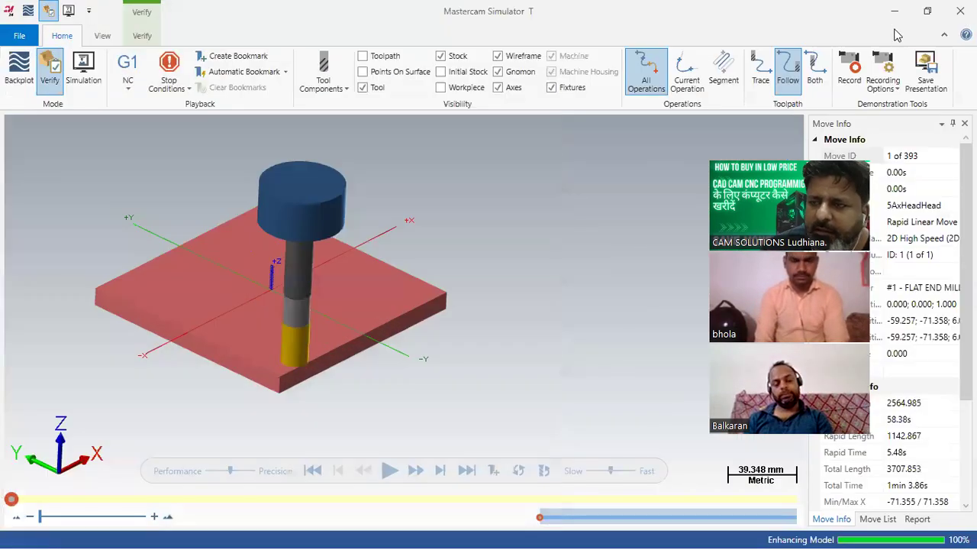
key("alt+F4")
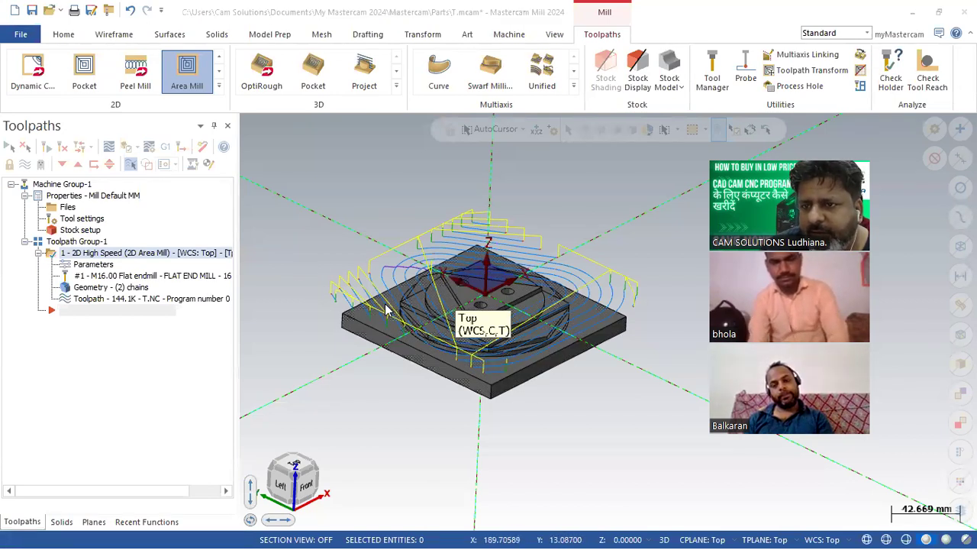
Add a rectangular stock block that encloses the whole solid part in the stock setup.
left_click(70, 231)
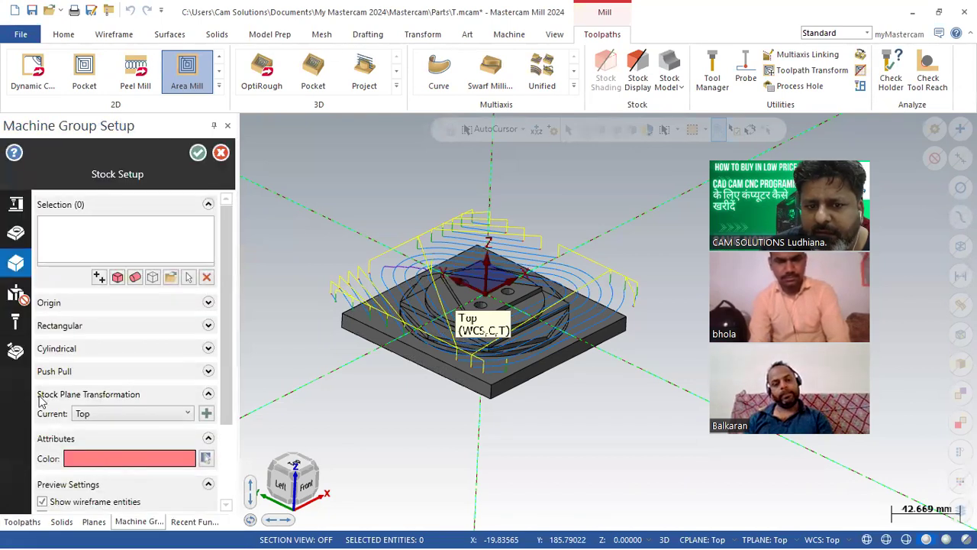
left_click(116, 277)
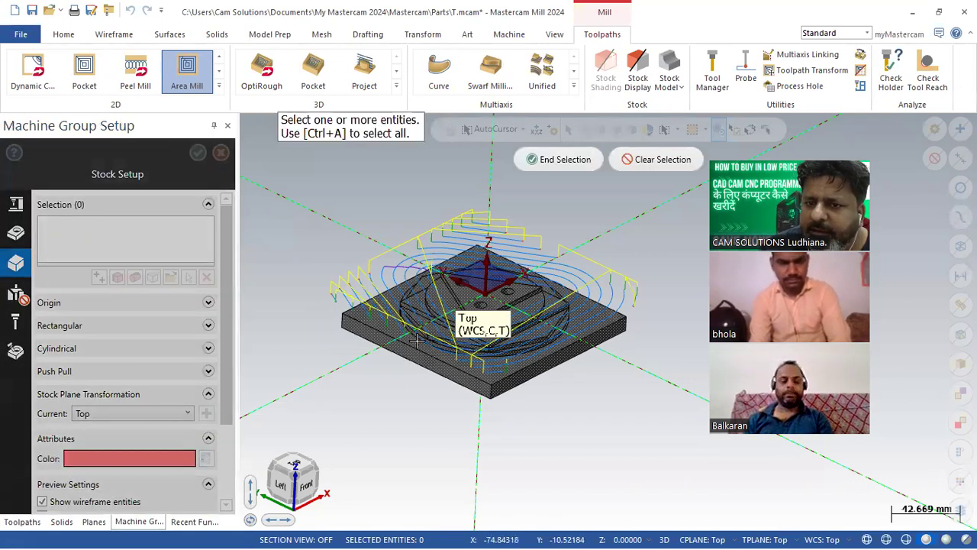
left_click(553, 161)
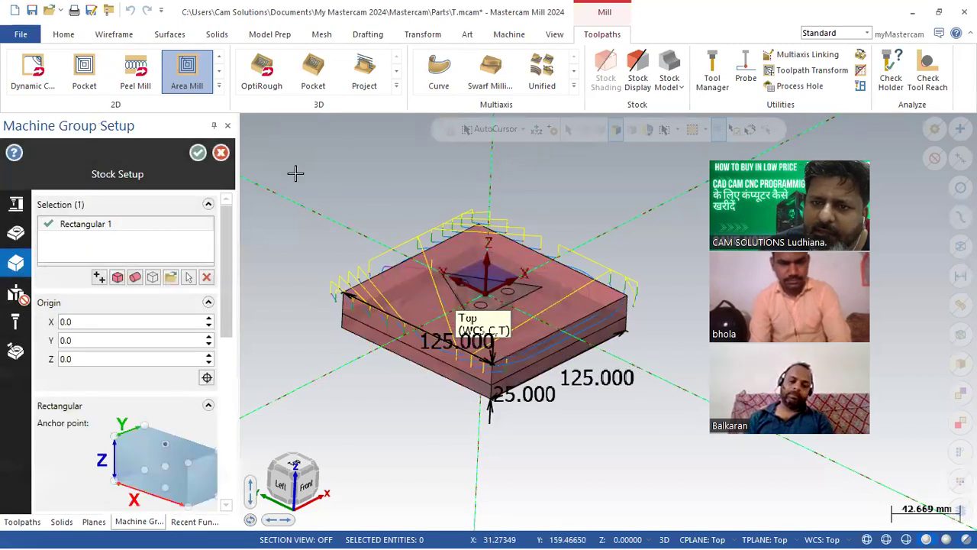
left_click(195, 157)
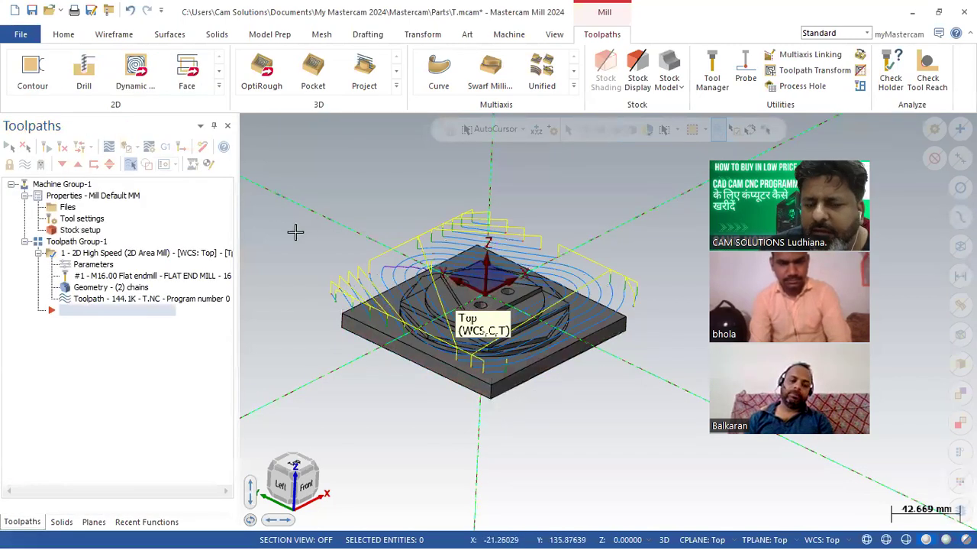
Play the verification of the Area Mill toolpath on the new stock through to the end and close the simulator.
scroll(440, 221, "up", 1)
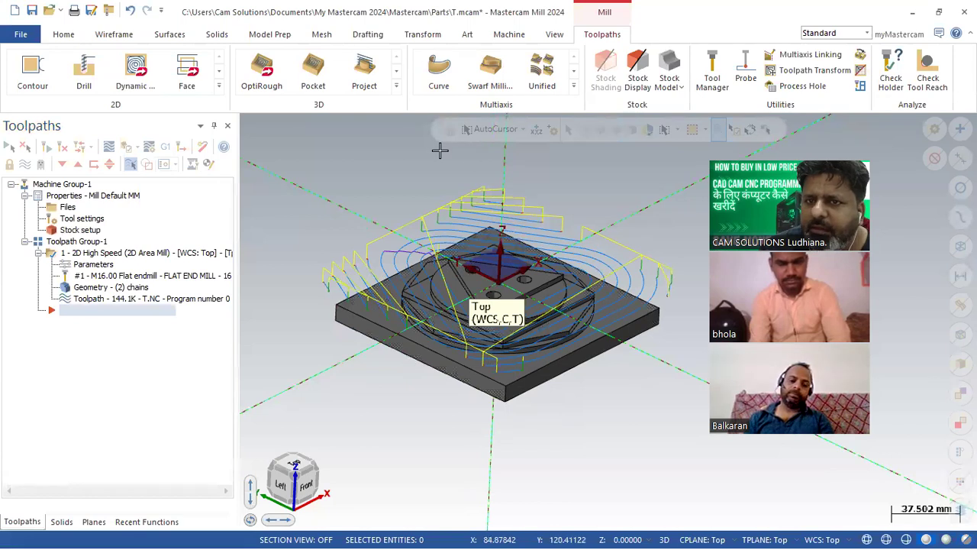
scroll(438, 176, "up", 1)
scroll(365, 224, "down", 1)
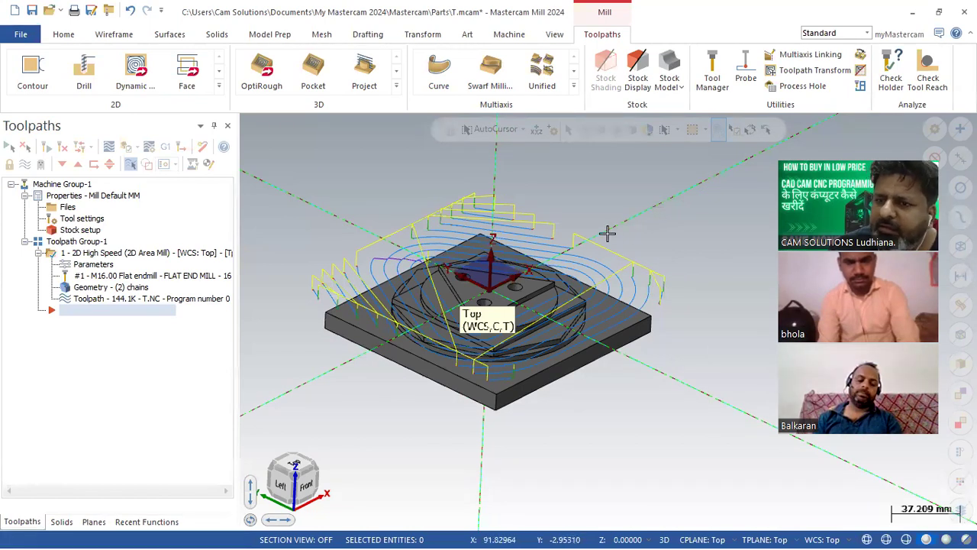
scroll(604, 232, "up", 1)
middle_click_drag(585, 231, 573, 247)
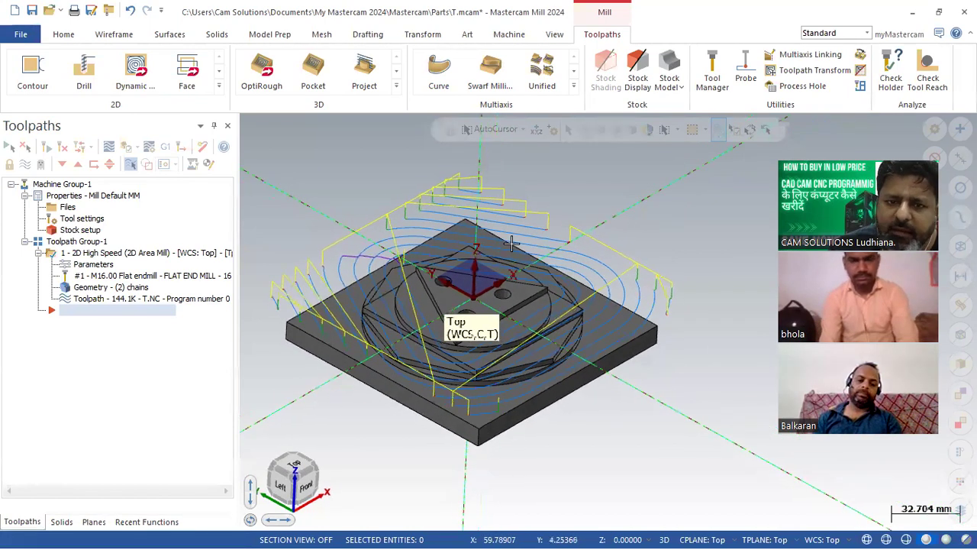
left_click(125, 148)
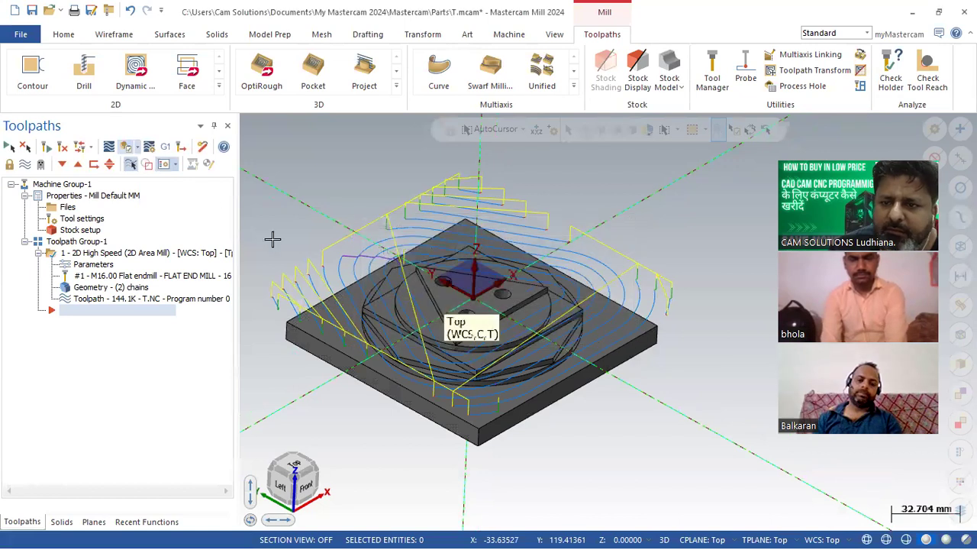
left_click(389, 470)
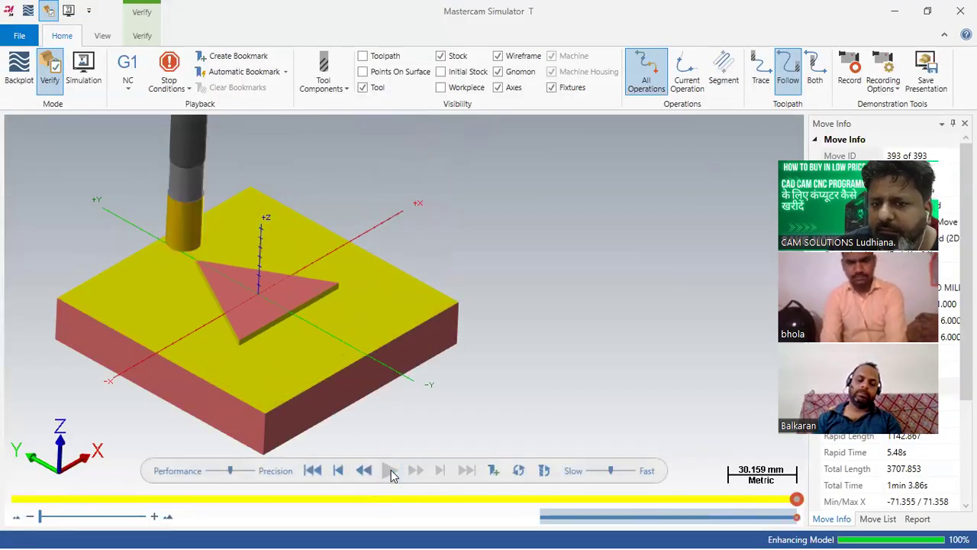
left_click(949, 17)
middle_click_drag(667, 196, 646, 191)
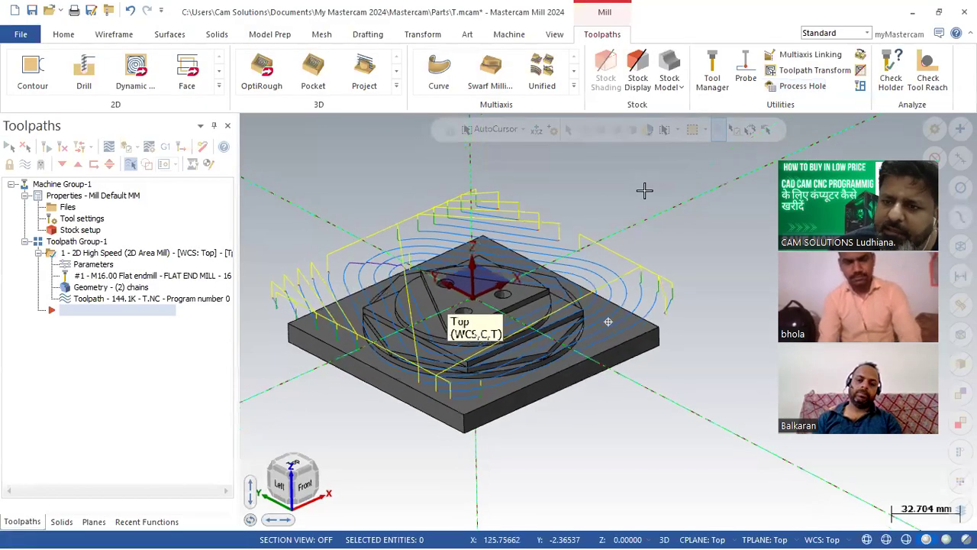
Duplicate the first 2D High Speed Area Mill operation within the toolpath group.
right_click(97, 258)
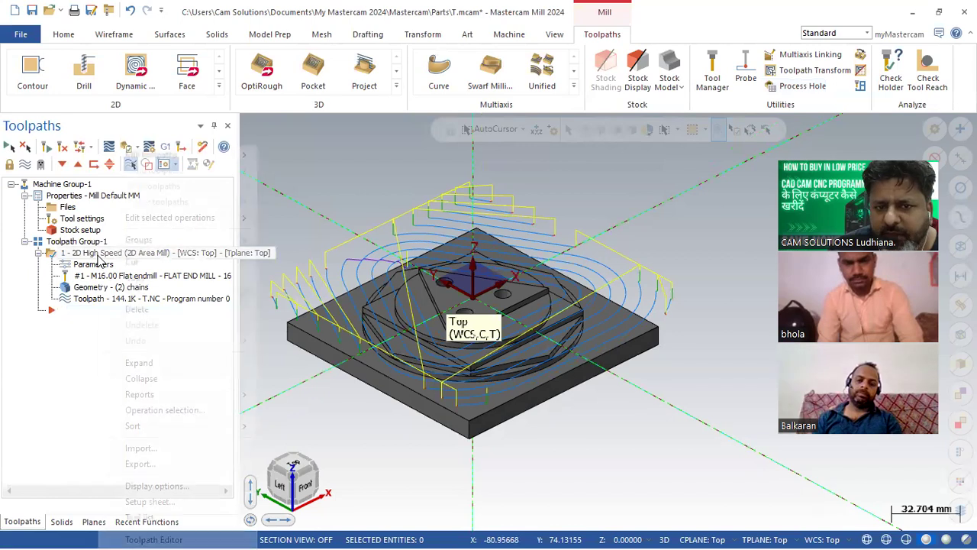
left_click(123, 274)
right_click(113, 256)
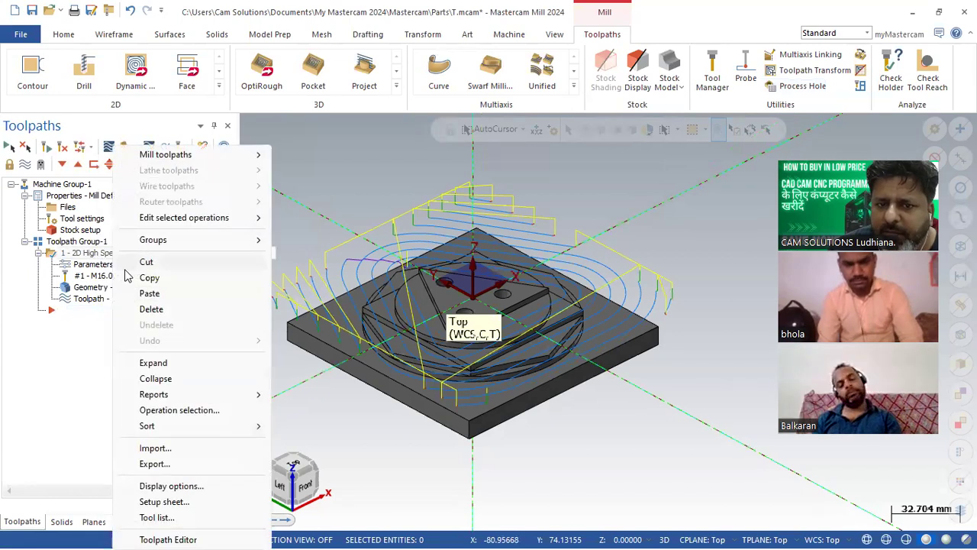
left_click(148, 294)
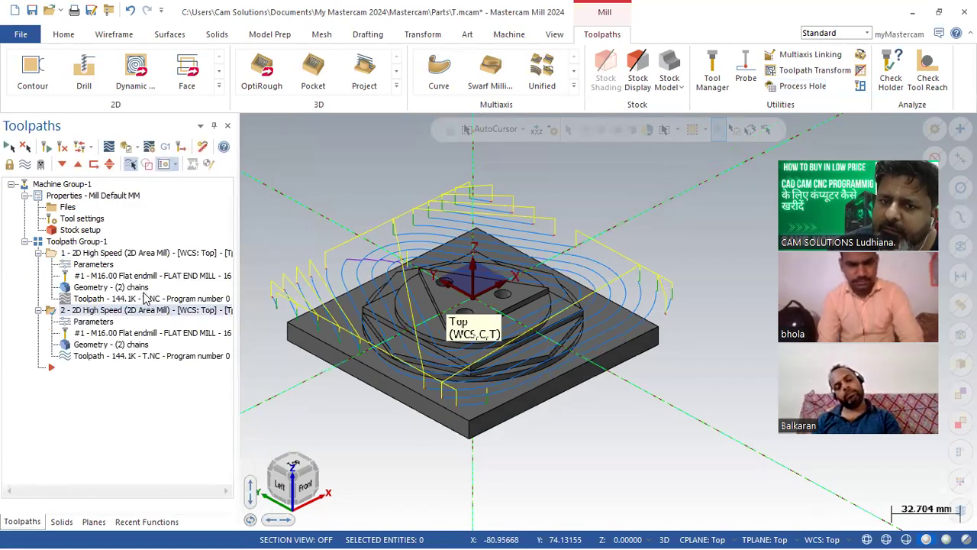
Replace the second operation's avoidance region with the circular boss's edge and preview the chains.
left_click(108, 345)
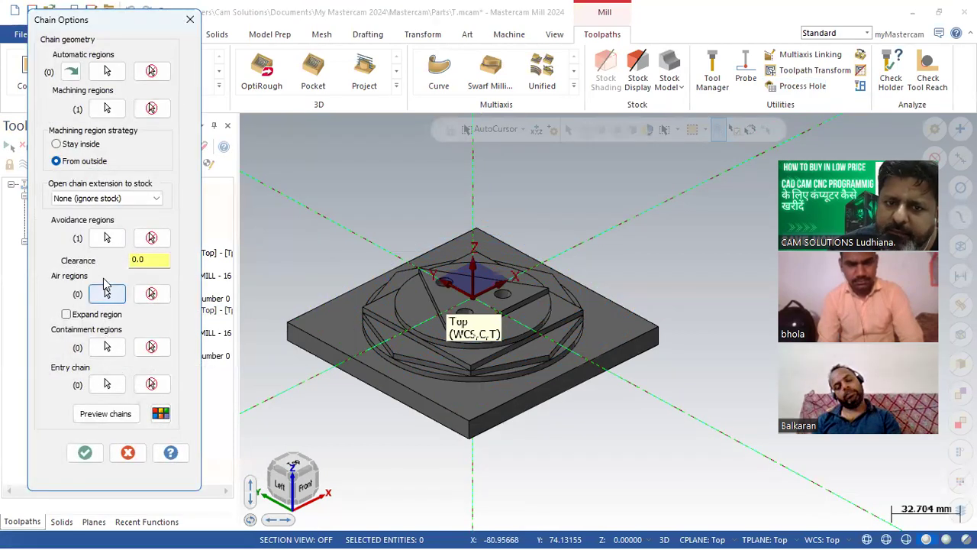
left_click(151, 238)
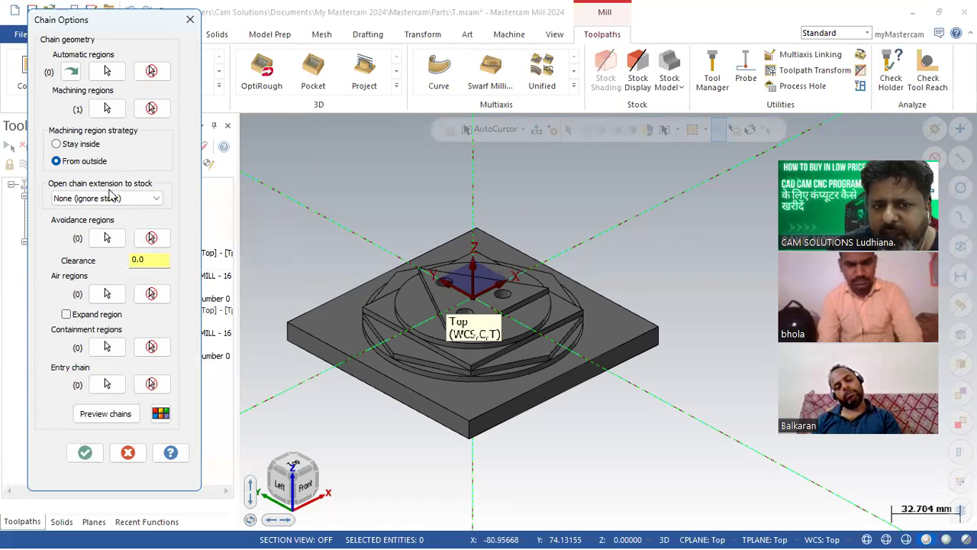
left_click(107, 238)
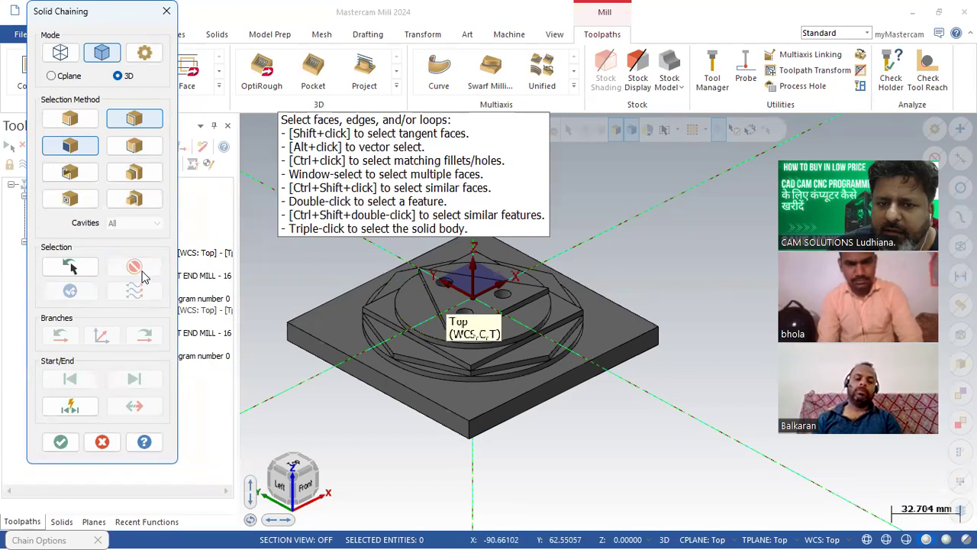
left_click(472, 348)
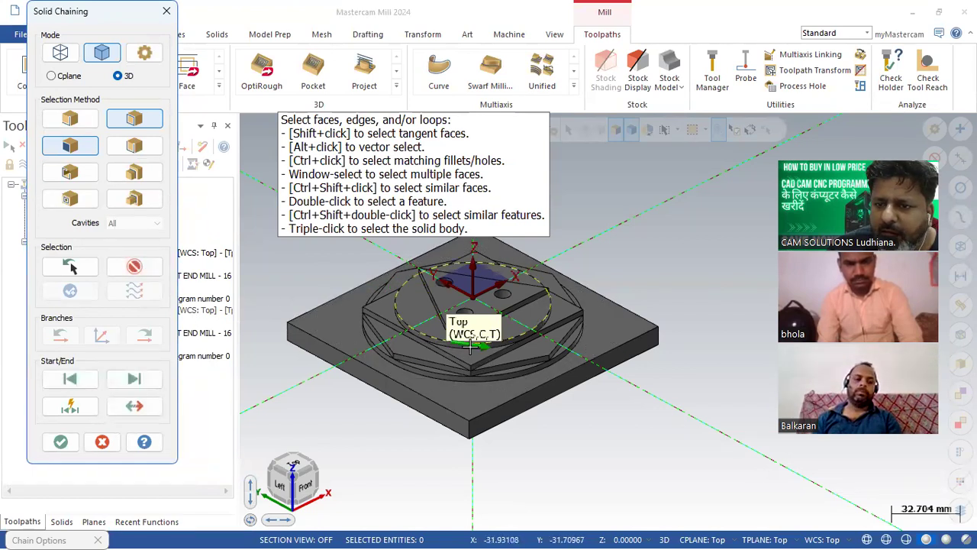
left_click(61, 442)
left_click(119, 416)
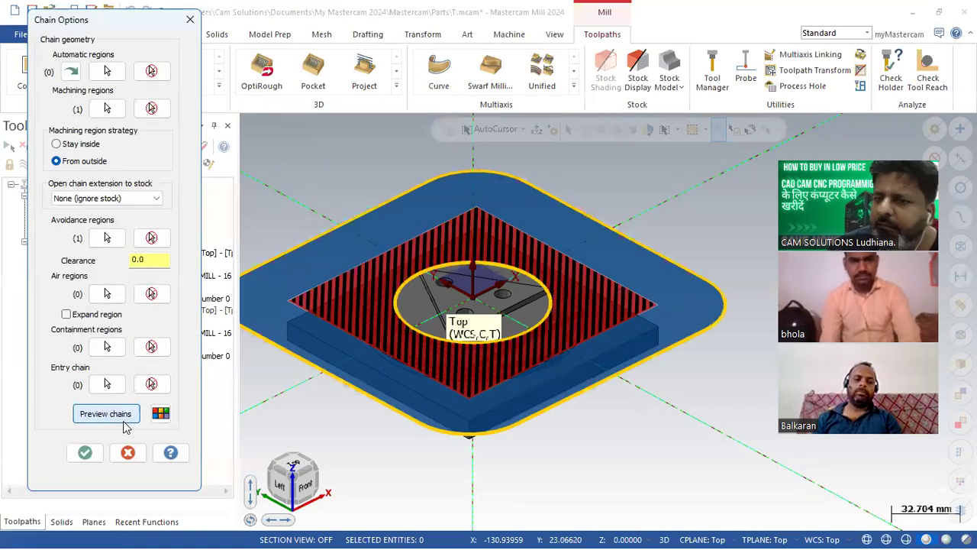
left_click(85, 452)
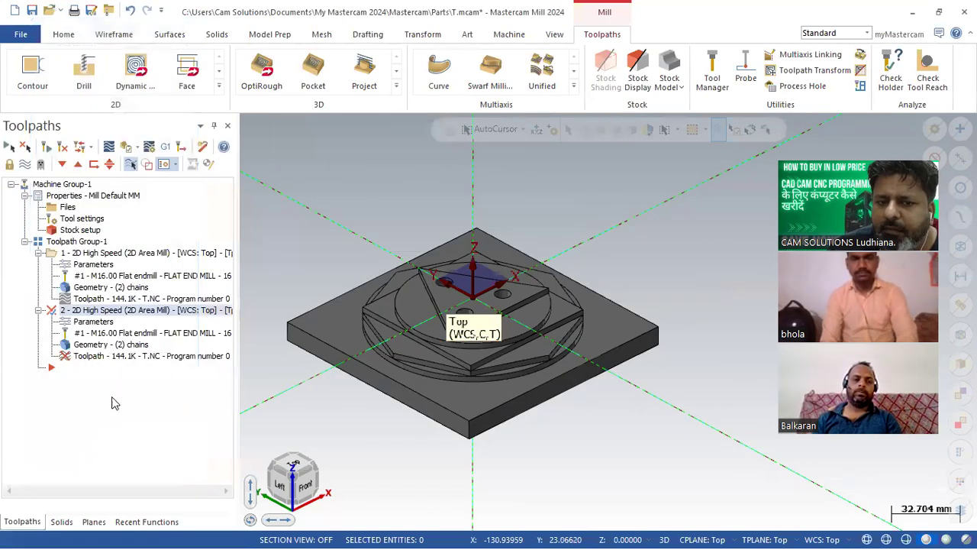
Set the second operation's depth to absolute -6.0 by picking the square step's front corner.
left_click(93, 323)
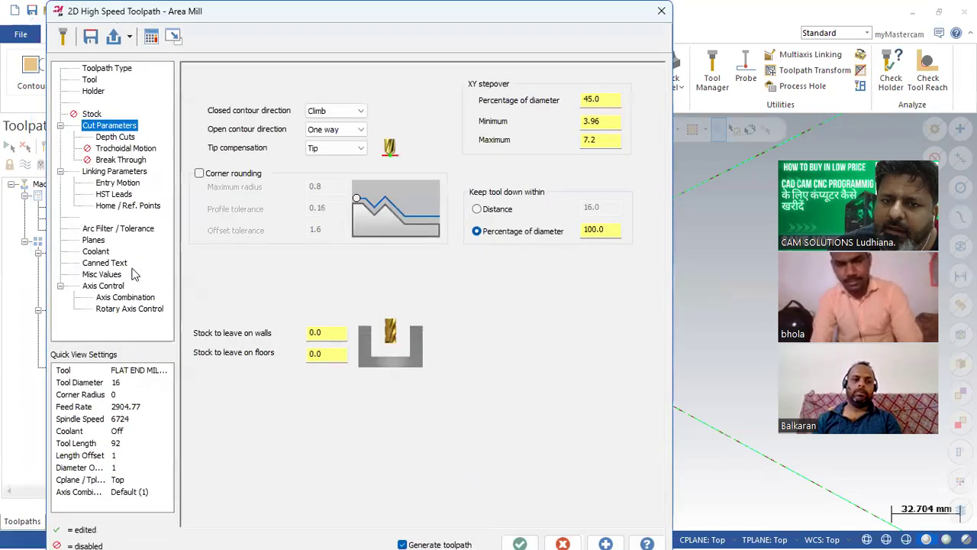
left_click(119, 172)
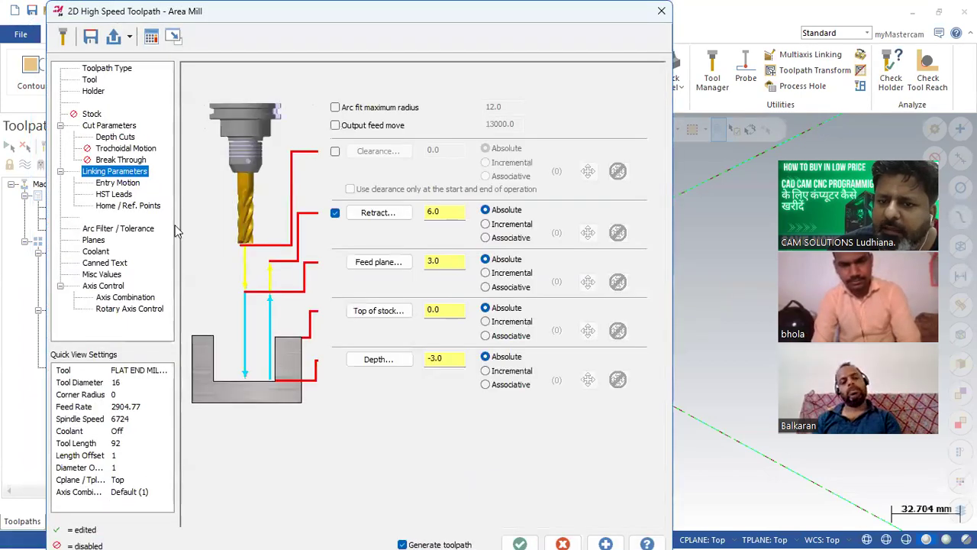
left_click(378, 358)
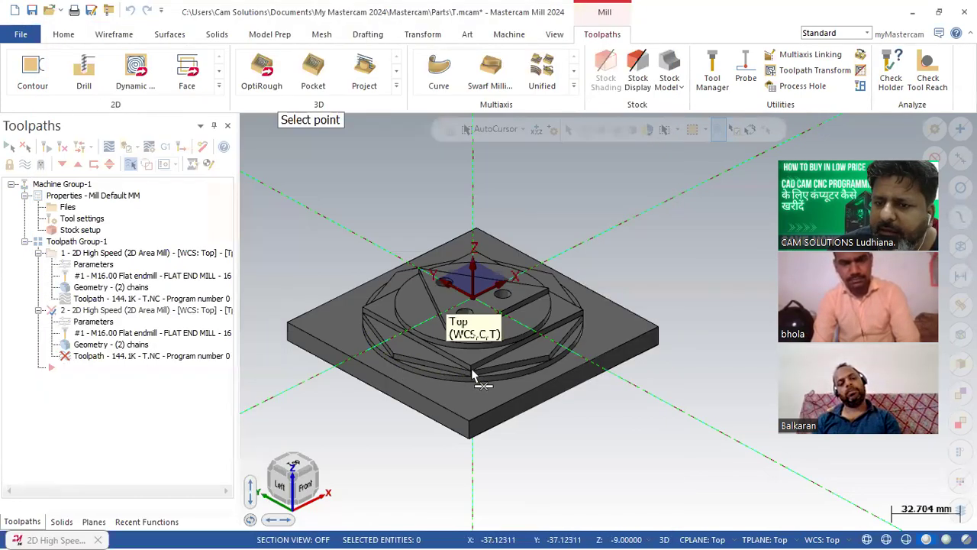
left_click(474, 372)
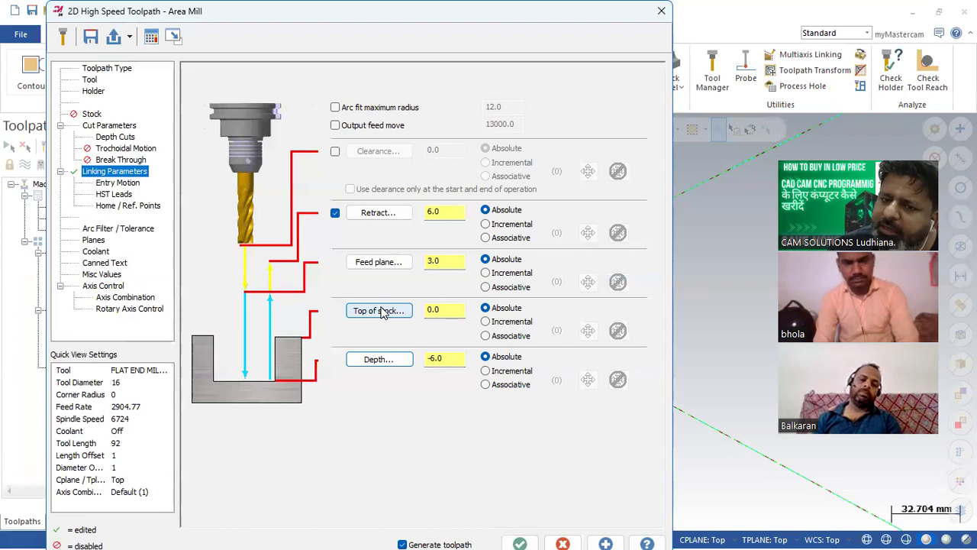
Set the second operation's top of stock to -3.0 by picking the circular boss's top edge, and generate its toolpath.
left_click(379, 311)
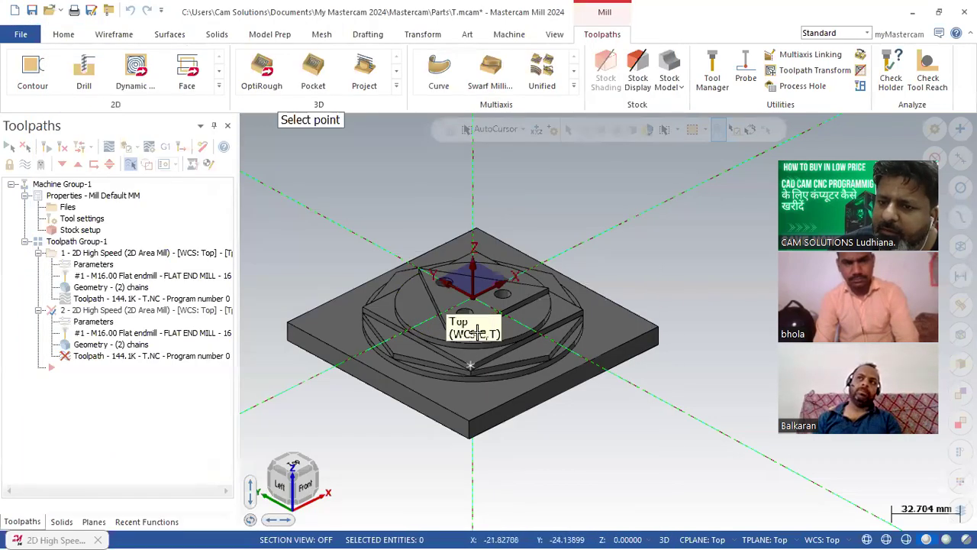
left_click(551, 297)
left_click(456, 313)
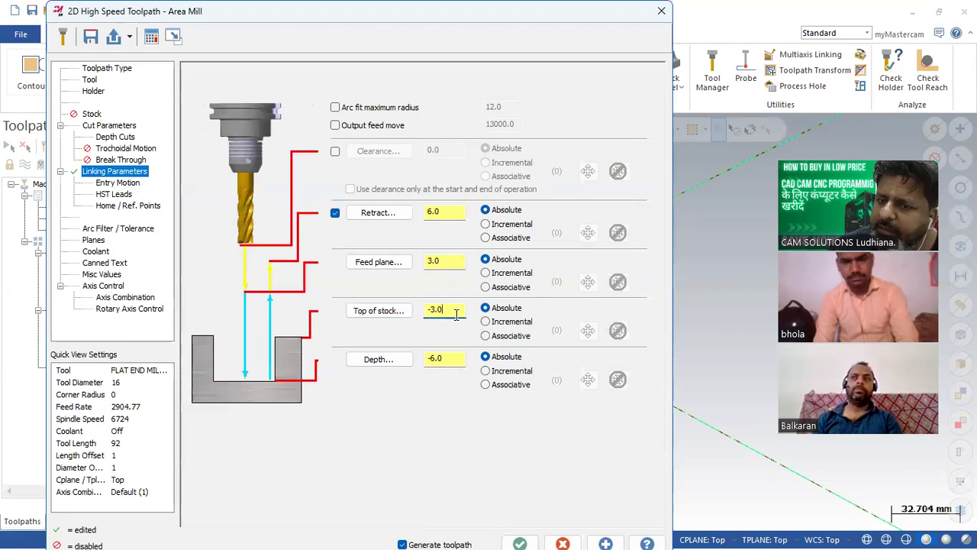
left_click(459, 359)
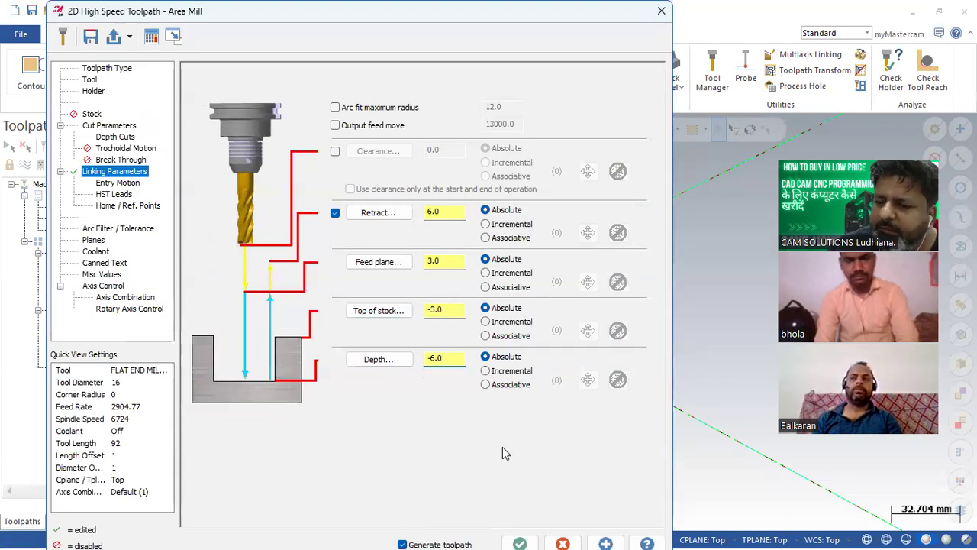
left_click(522, 536)
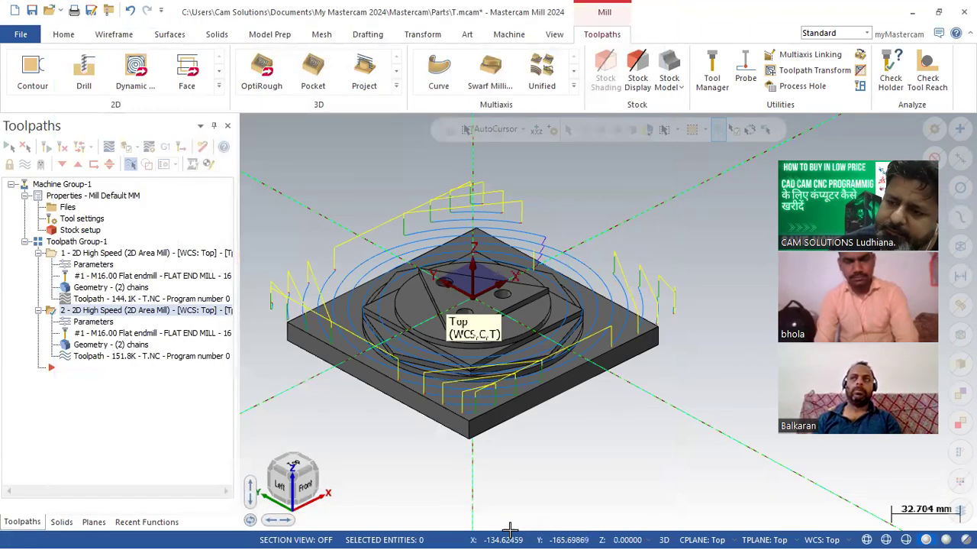
Duplicate the second 2D High Speed Area Mill operation within the toolpath group.
right_click(136, 316)
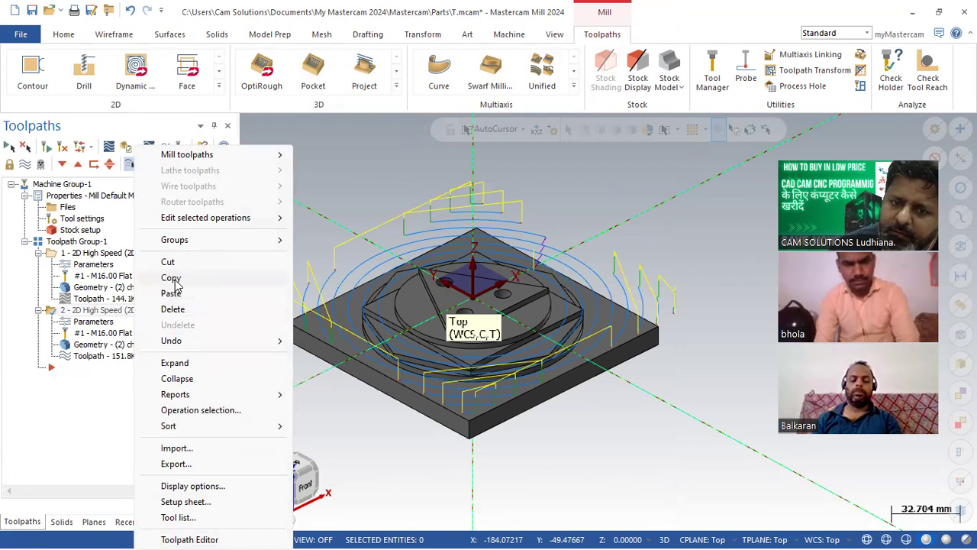
left_click(175, 279)
right_click(166, 315)
left_click(195, 295)
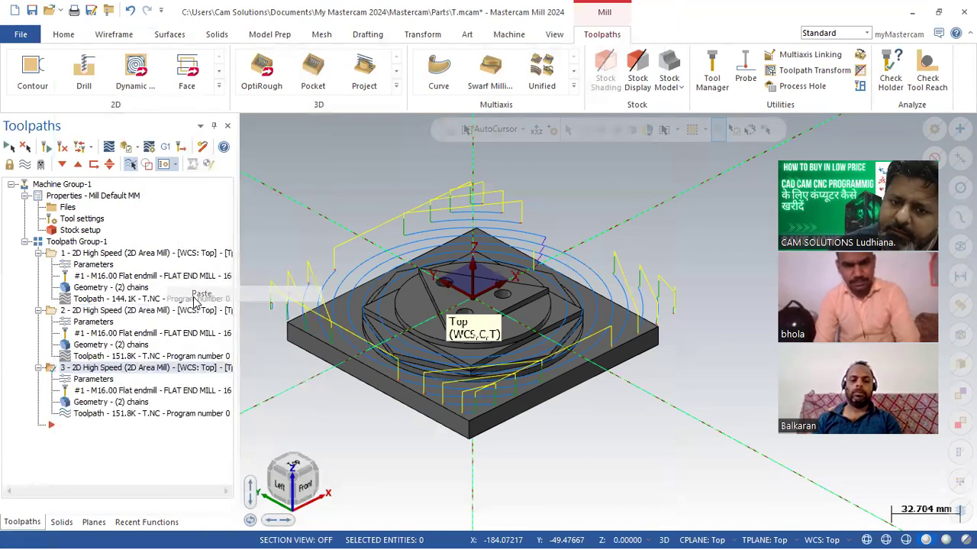
Remove the avoidance region from the third Area Mill operation's chain geometry.
left_click(122, 402)
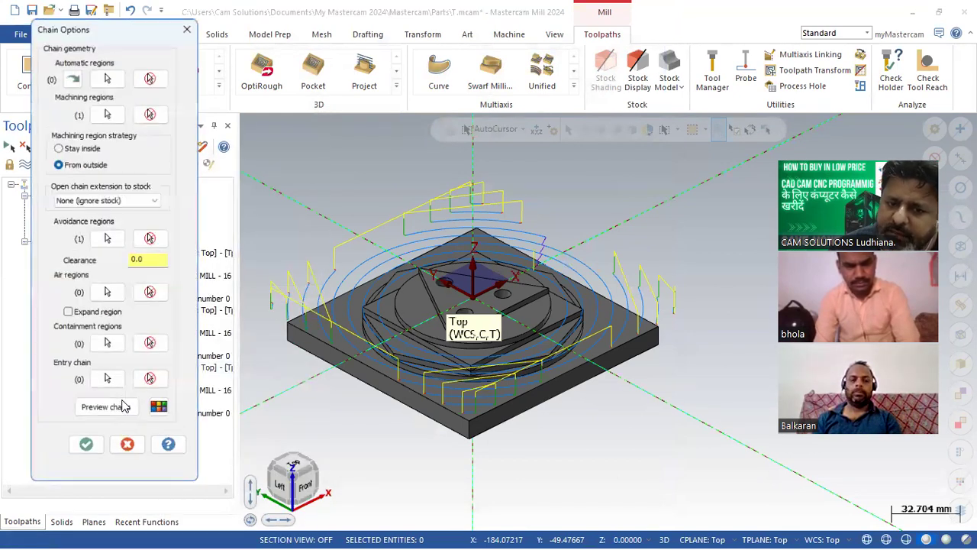
left_click(152, 237)
left_click(111, 238)
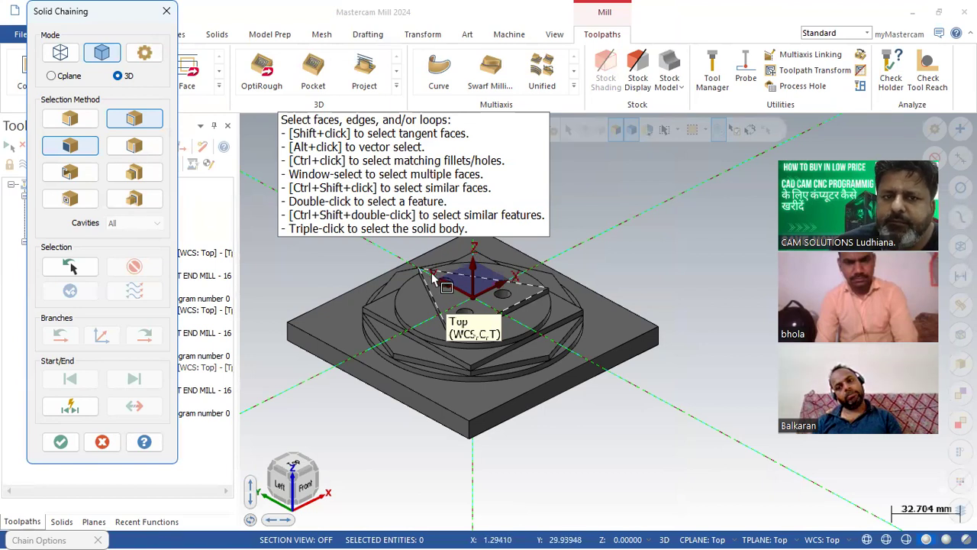
middle_click_drag(410, 290, 421, 329)
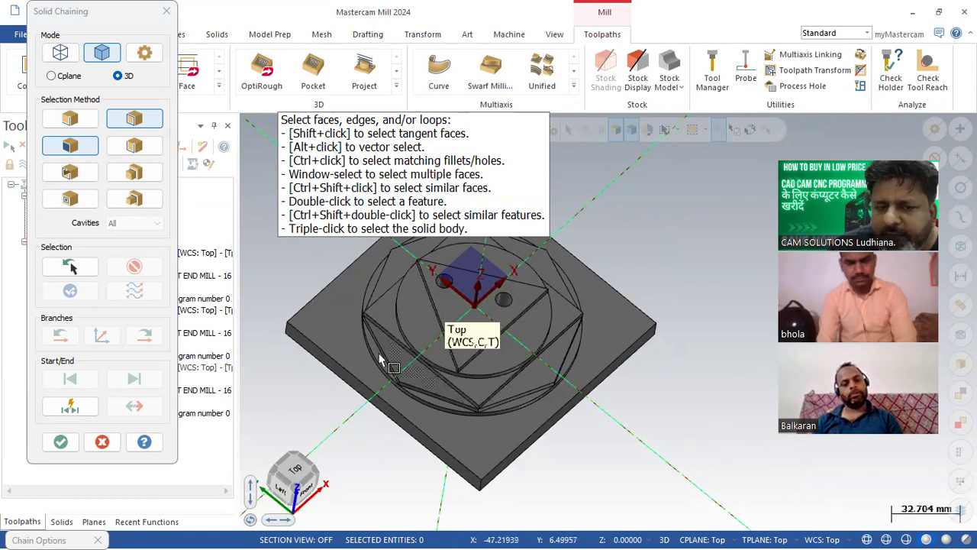
left_click(102, 442)
left_click(142, 455)
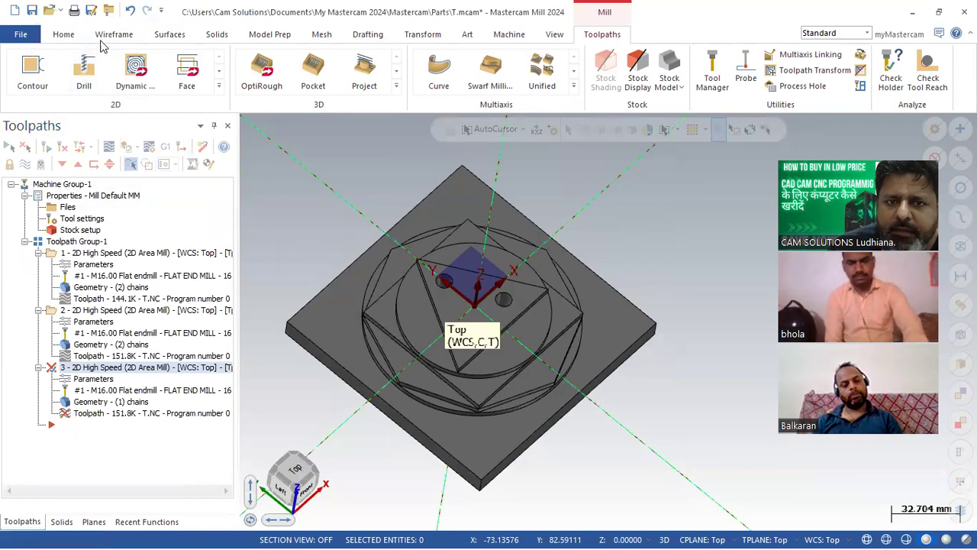
Create wireframe curves along the top edges of the square step using Curve One Edge.
left_click(108, 36)
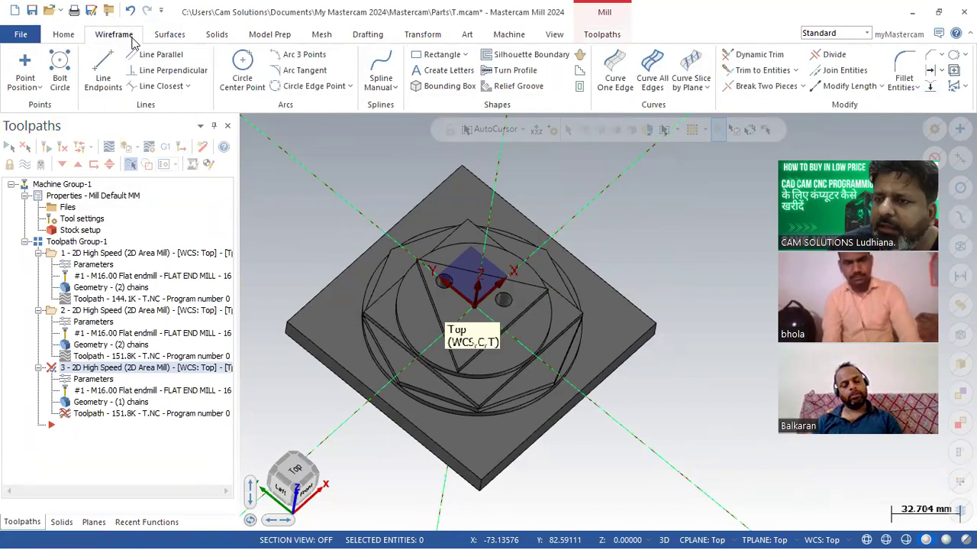
left_click(382, 324)
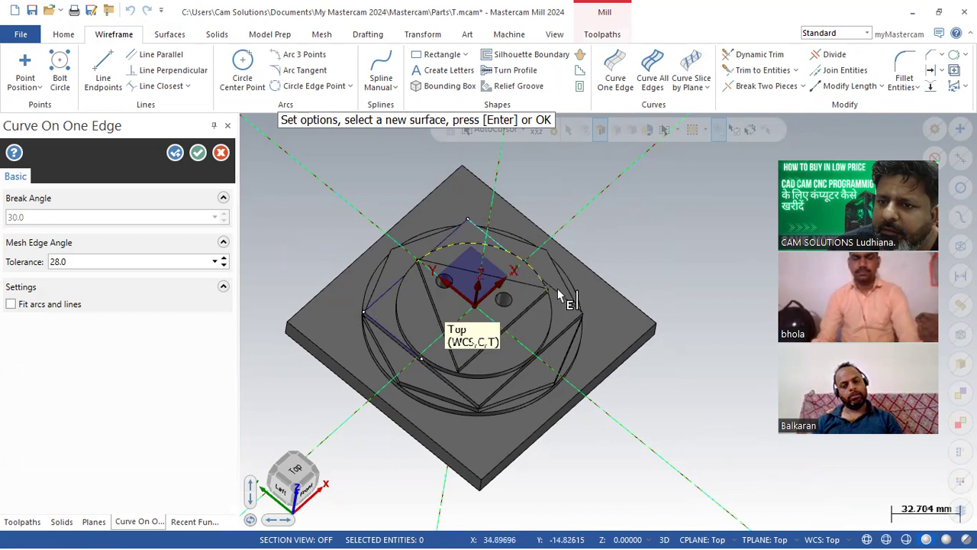
middle_click_drag(556, 295, 566, 334)
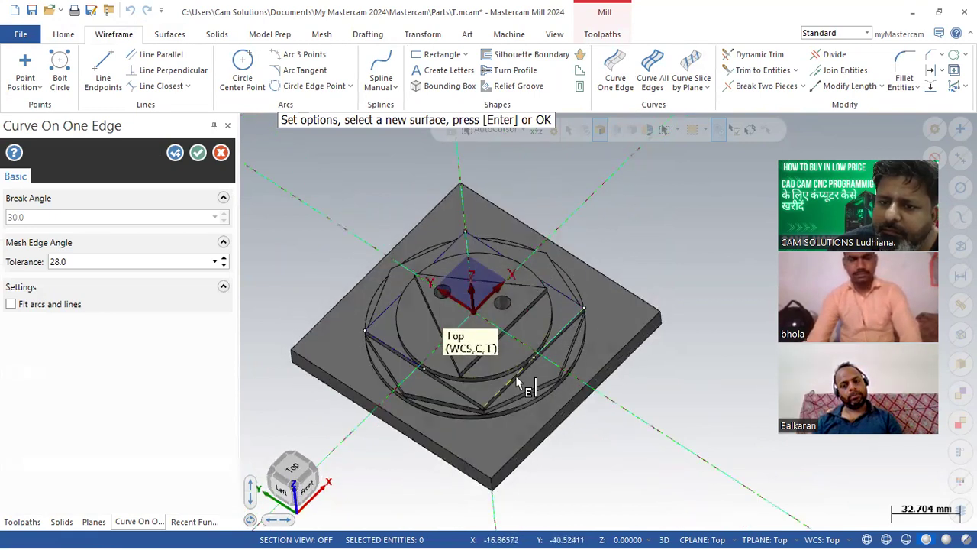
left_click(198, 152)
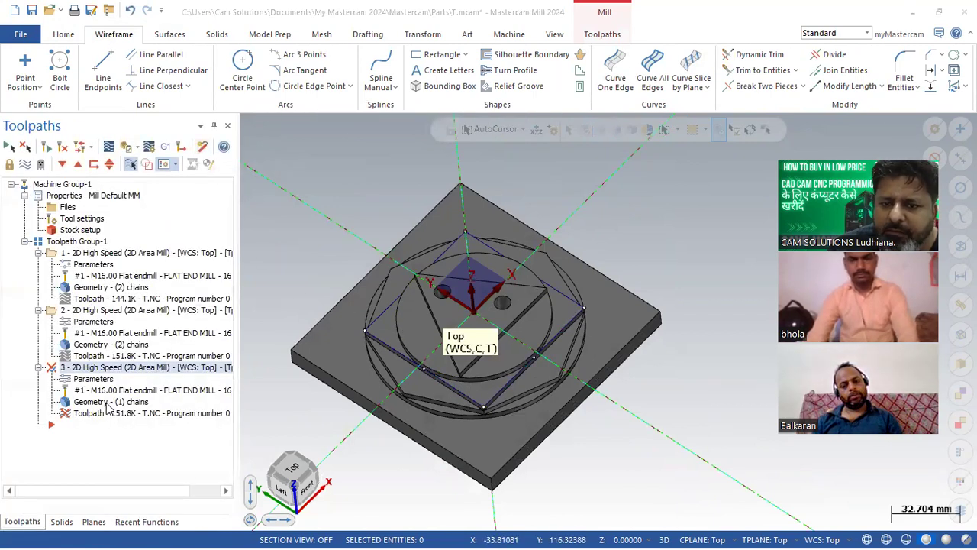
Chain the square step's wireframe outline as the third operation's avoidance region and preview the chains.
left_click(109, 404)
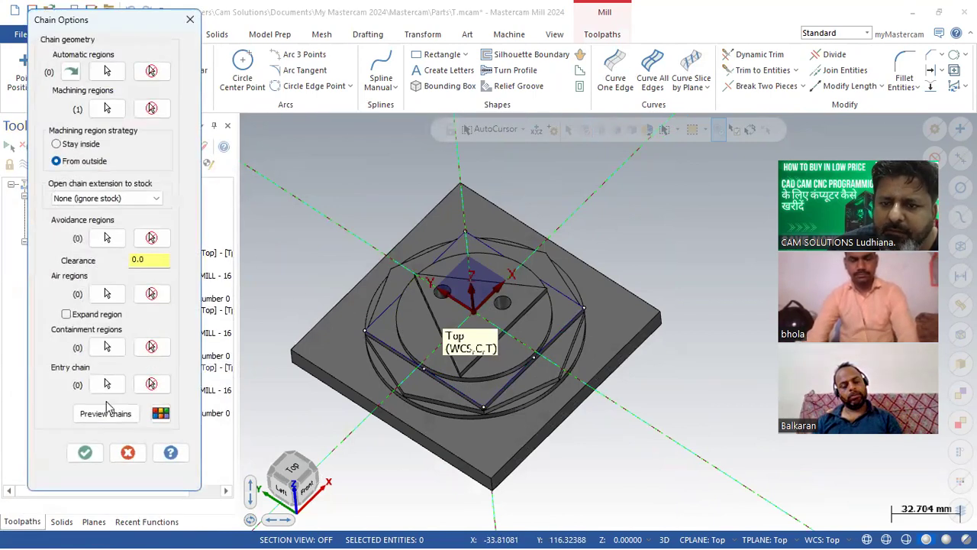
left_click(107, 240)
left_click(62, 54)
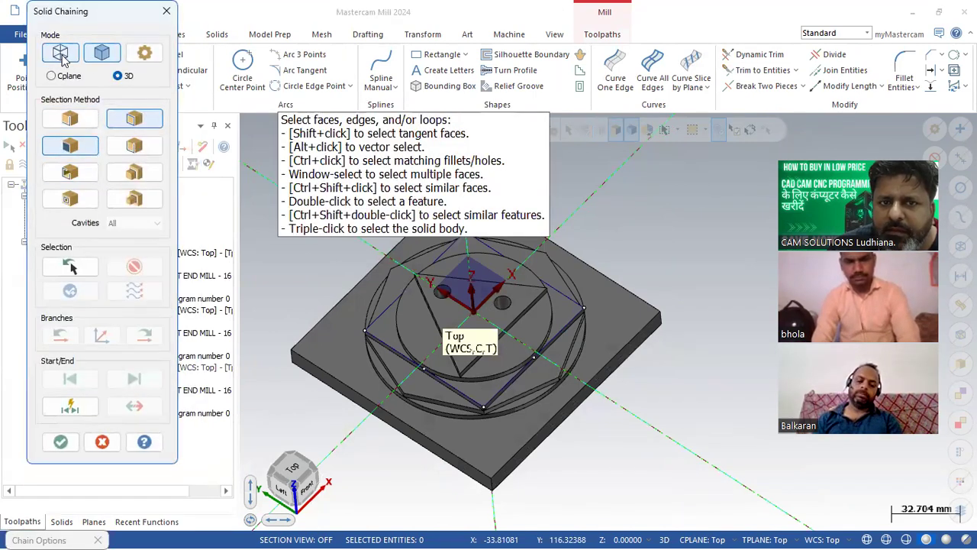
left_click(368, 340)
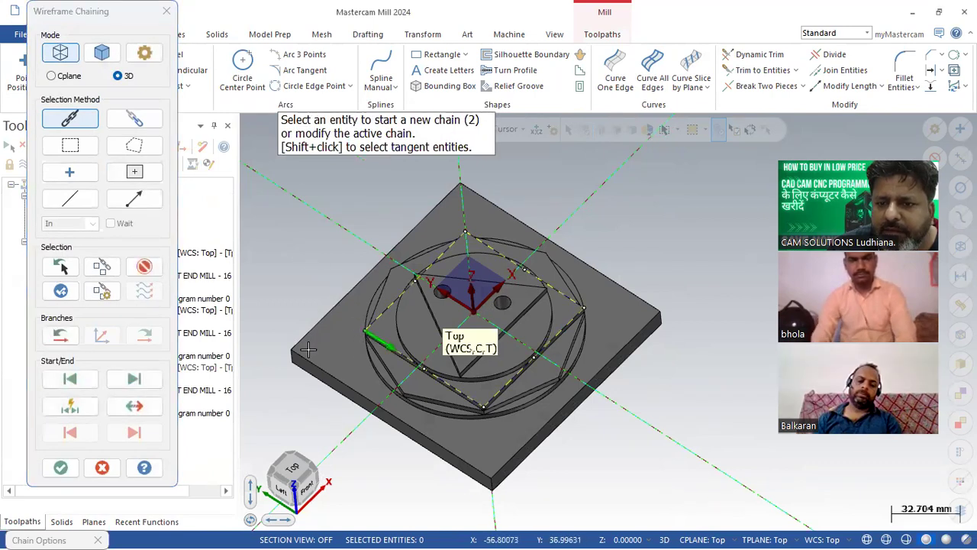
left_click(58, 469)
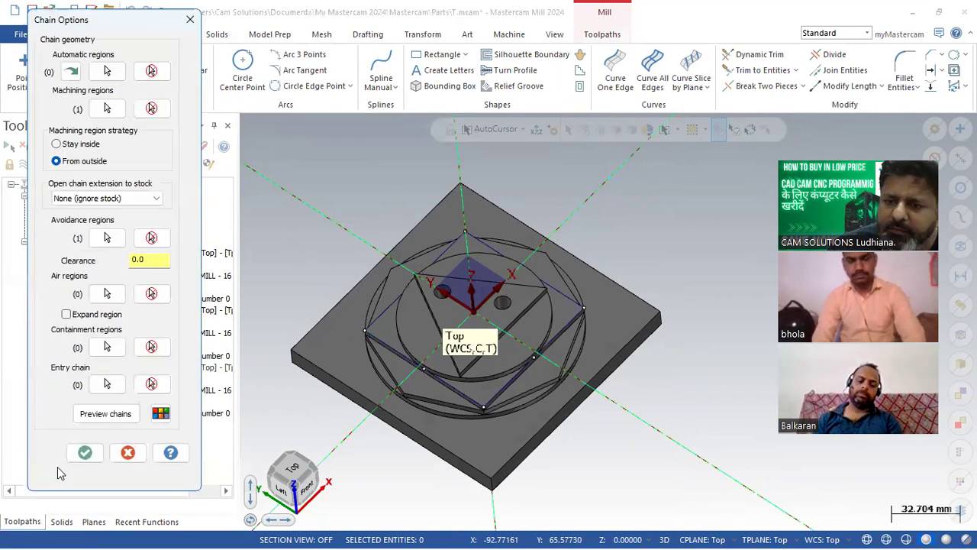
left_click(96, 417)
left_click(84, 452)
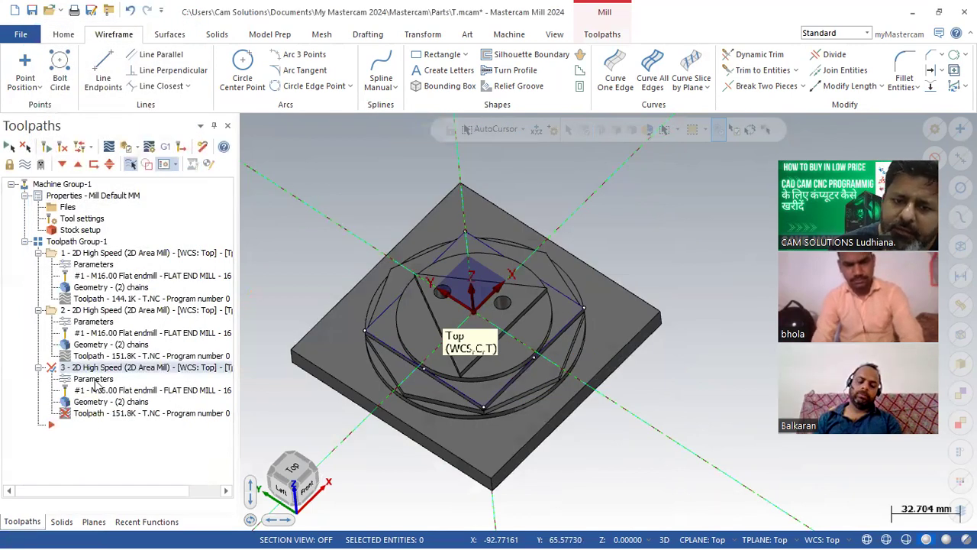
Set the third operation's depth to absolute -9.0 by picking the octagonal step's front top corner.
left_click(92, 379)
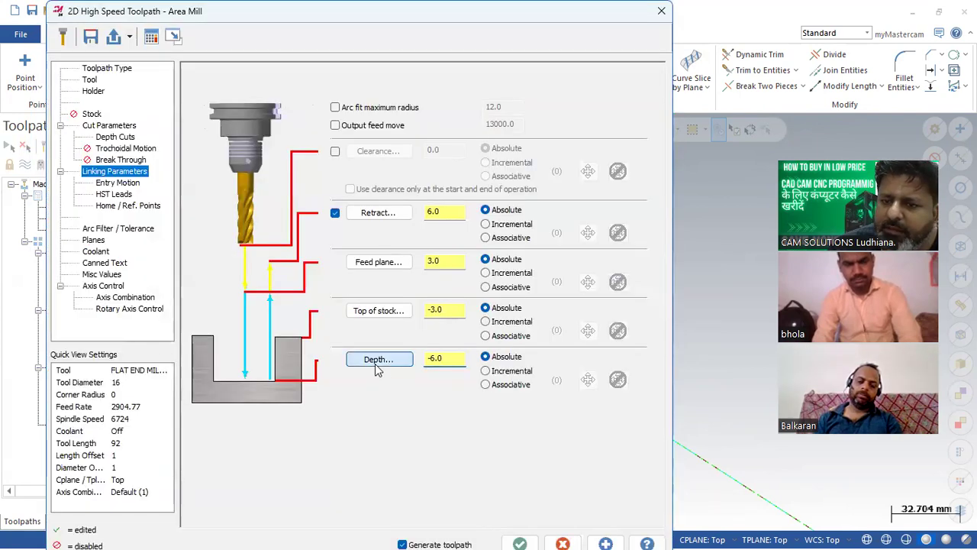
left_click(378, 359)
scroll(550, 389, "up", 5)
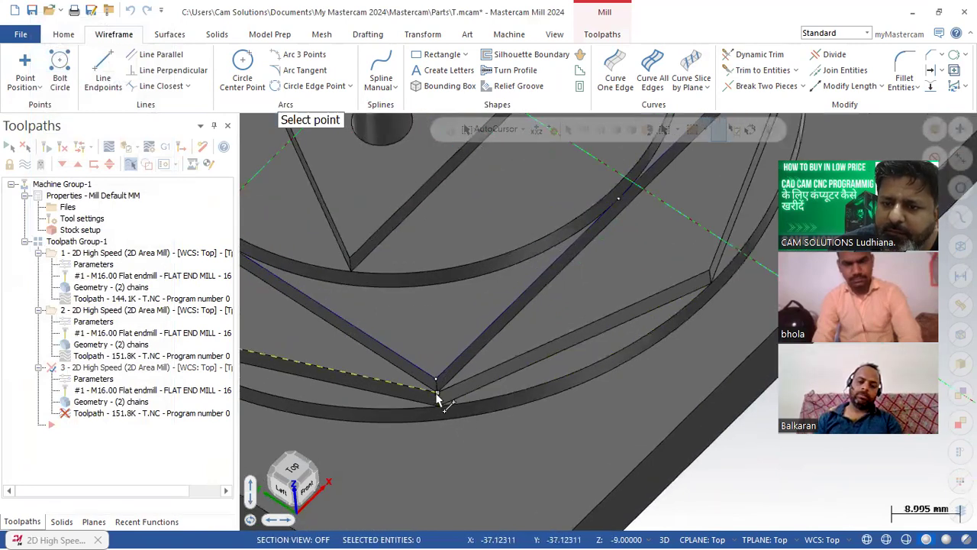
left_click(435, 398)
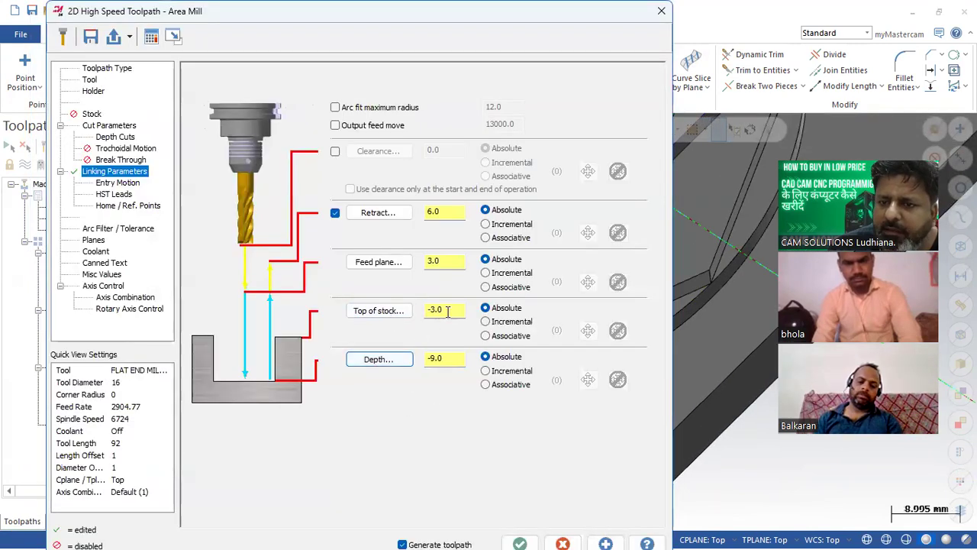
Set the third operation's top of stock to -6.0 and generate its toolpath.
left_click_drag(448, 312, 377, 319)
type("-6")
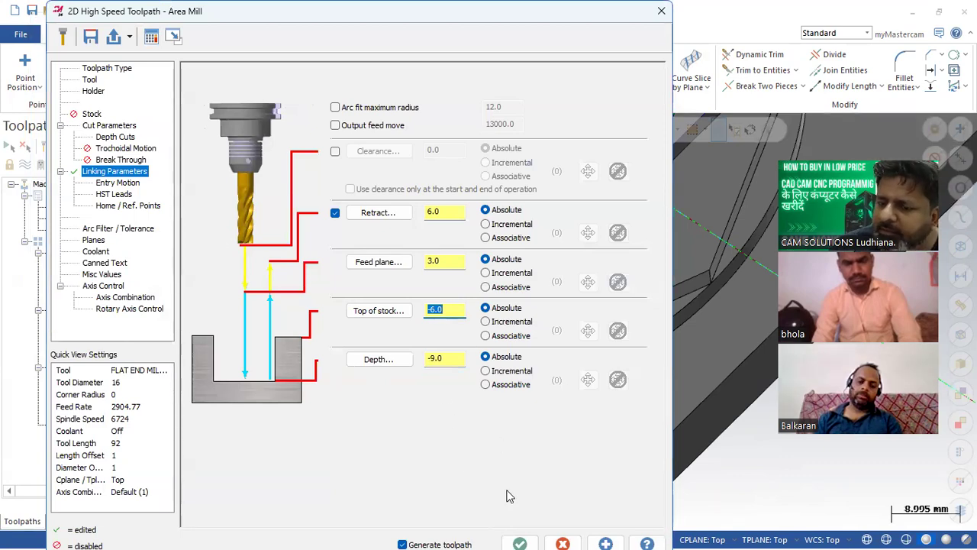
left_click(522, 543)
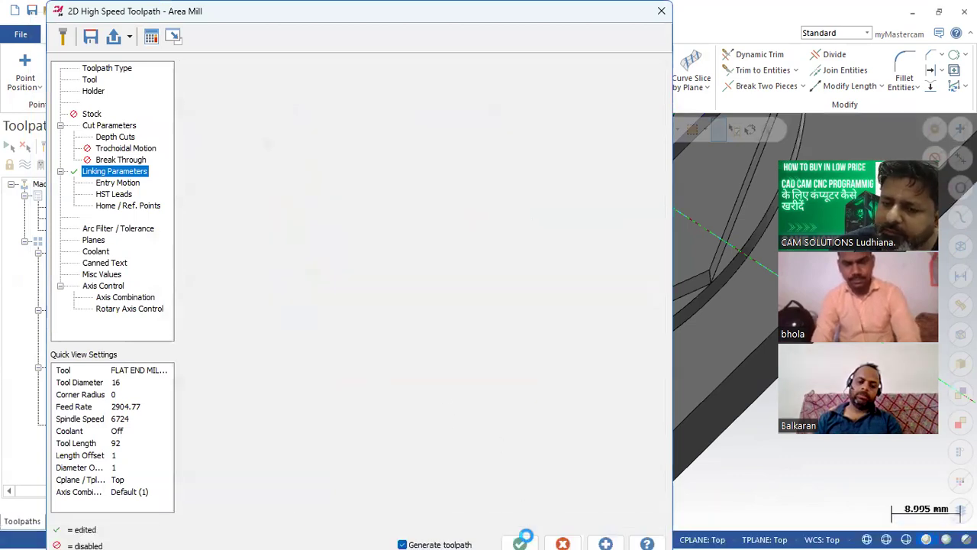
scroll(604, 368, "down", 5)
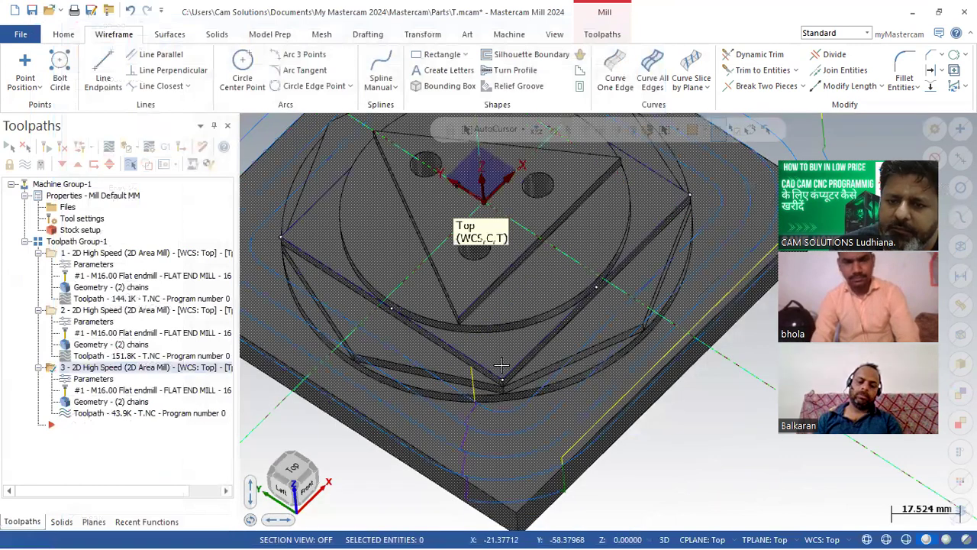
Paste the copied Area Mill operation as a fourth operation and remove its avoidance region.
right_click(63, 428)
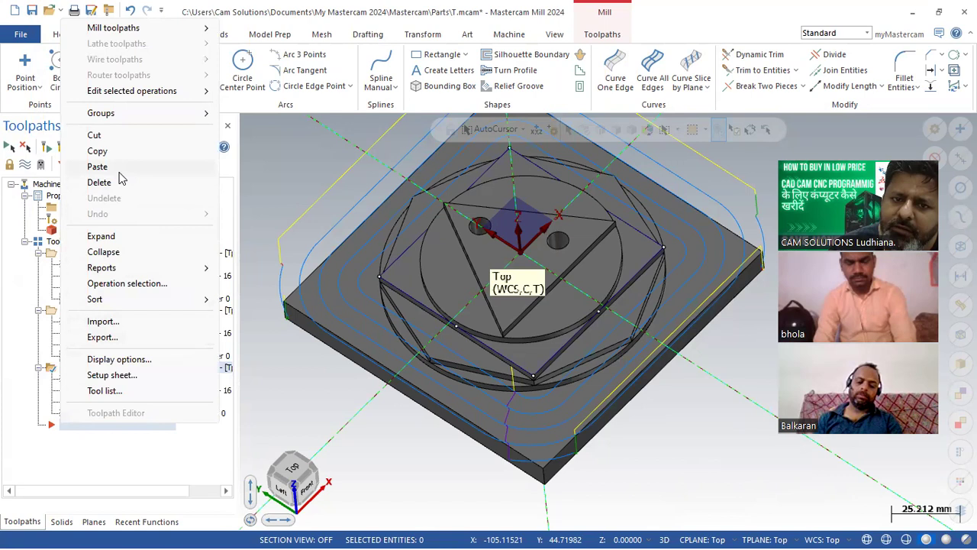
left_click(119, 169)
left_click(115, 453)
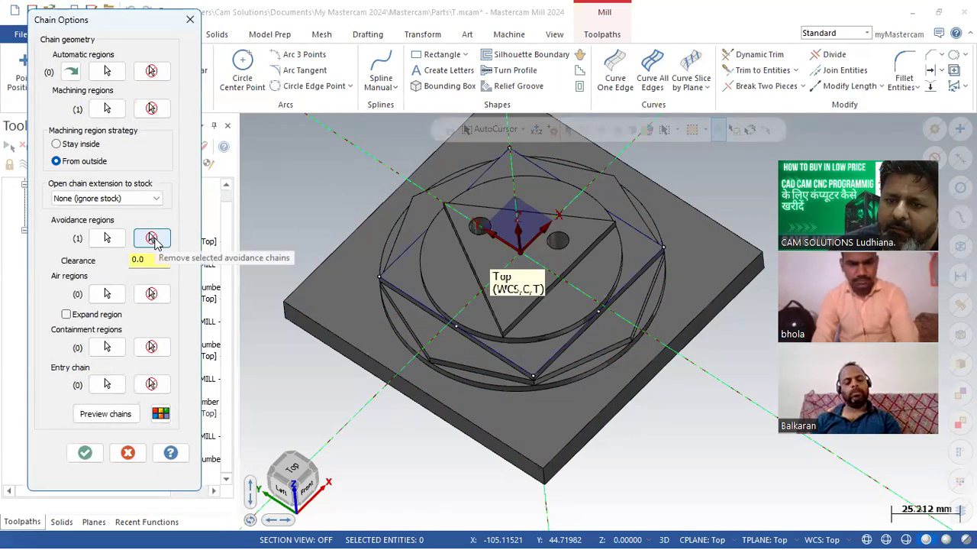
left_click(153, 239)
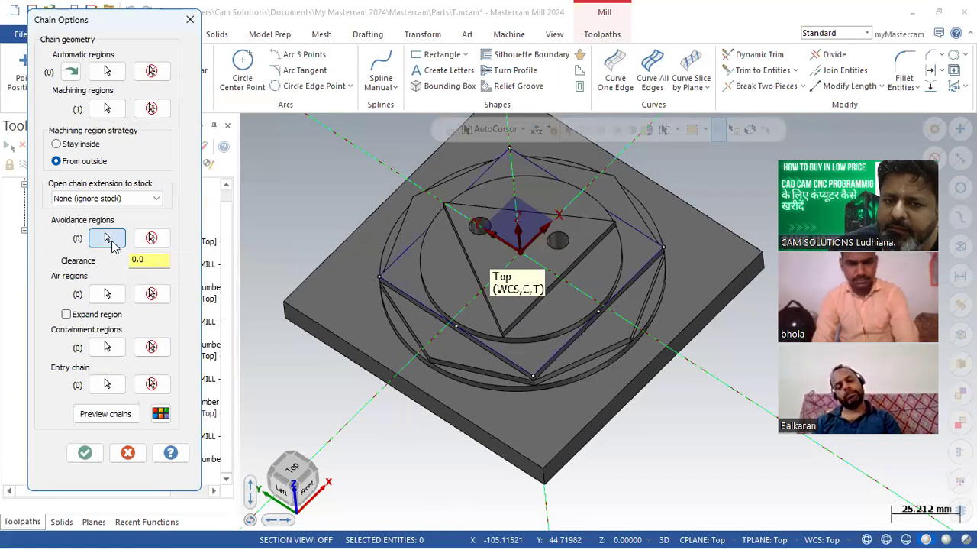
left_click(108, 239)
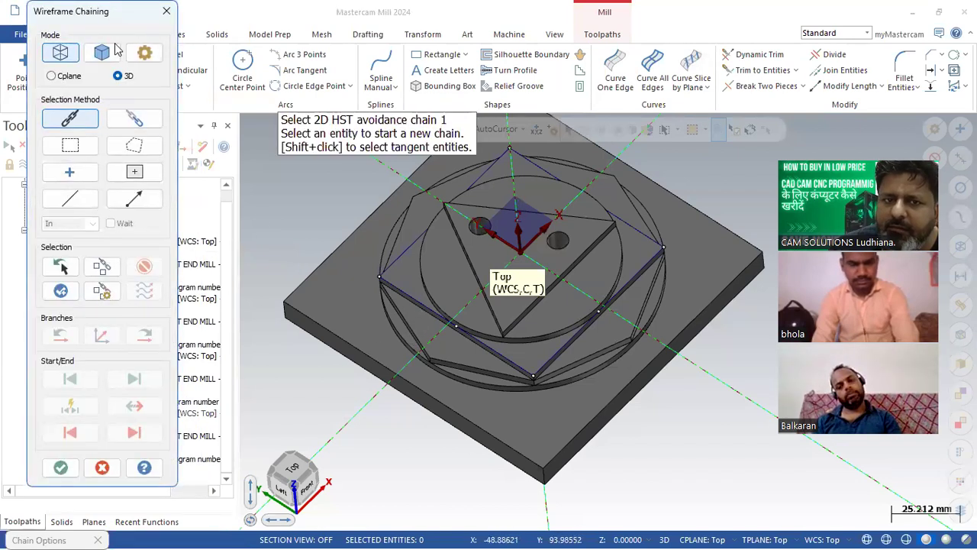
left_click(102, 52)
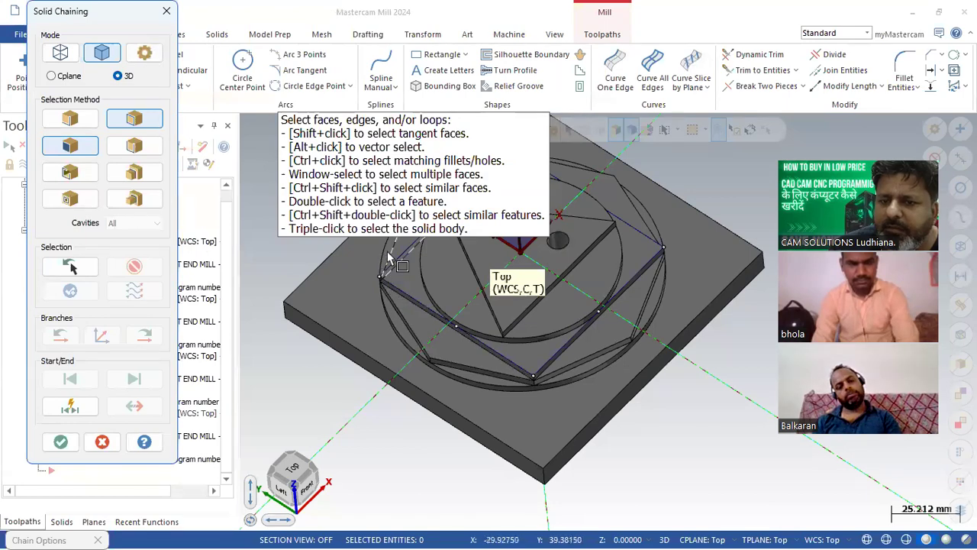
left_click(102, 442)
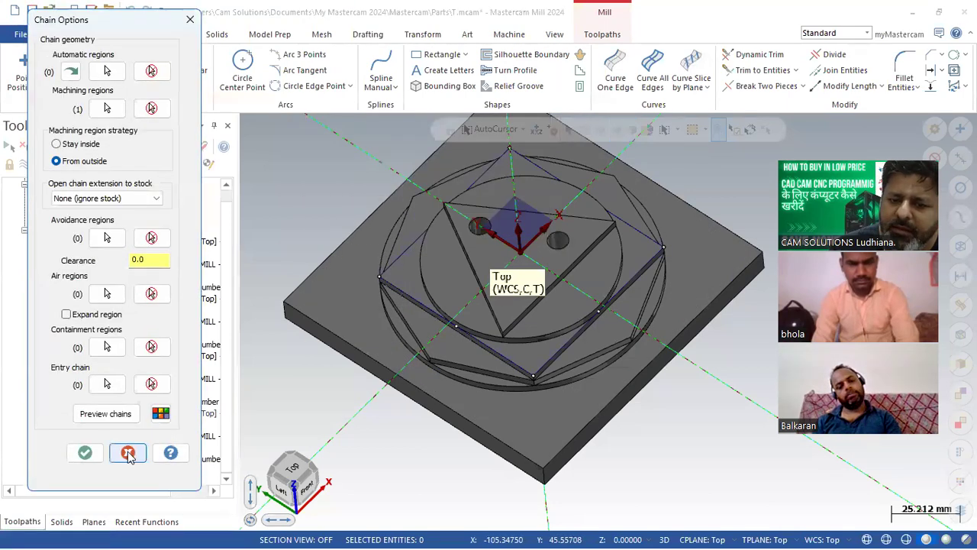
left_click(127, 454)
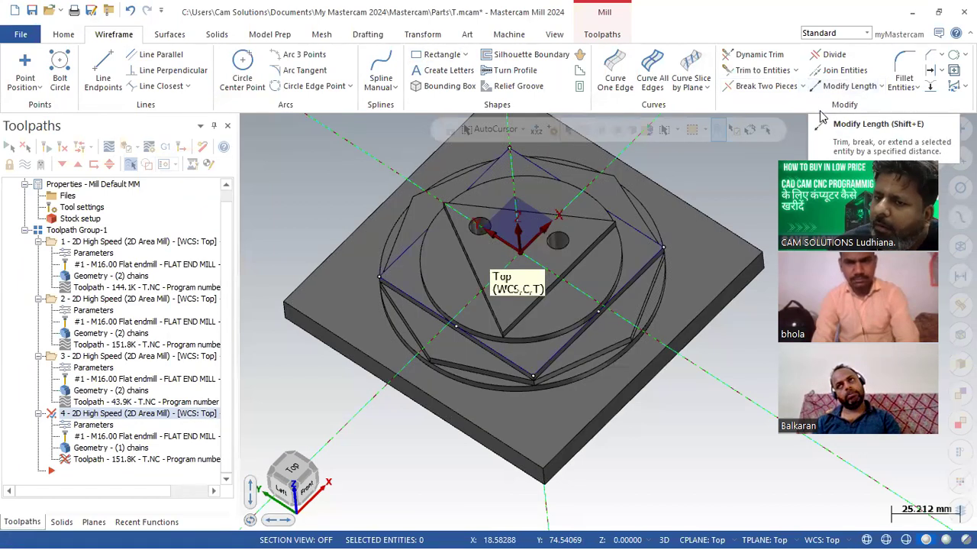
Try to unblank any hidden geometry in the model.
middle_click_drag(774, 133, 493, 166)
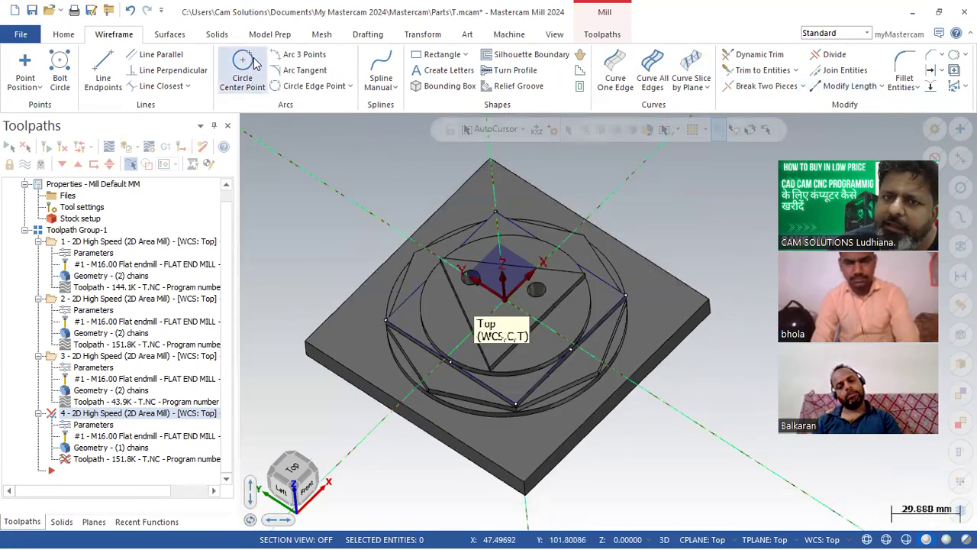
left_click(63, 34)
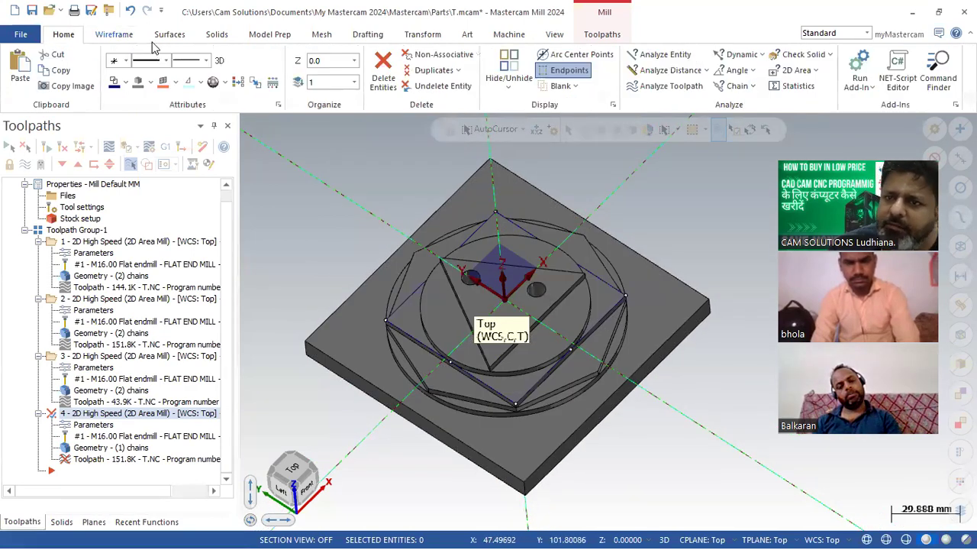
left_click(575, 87)
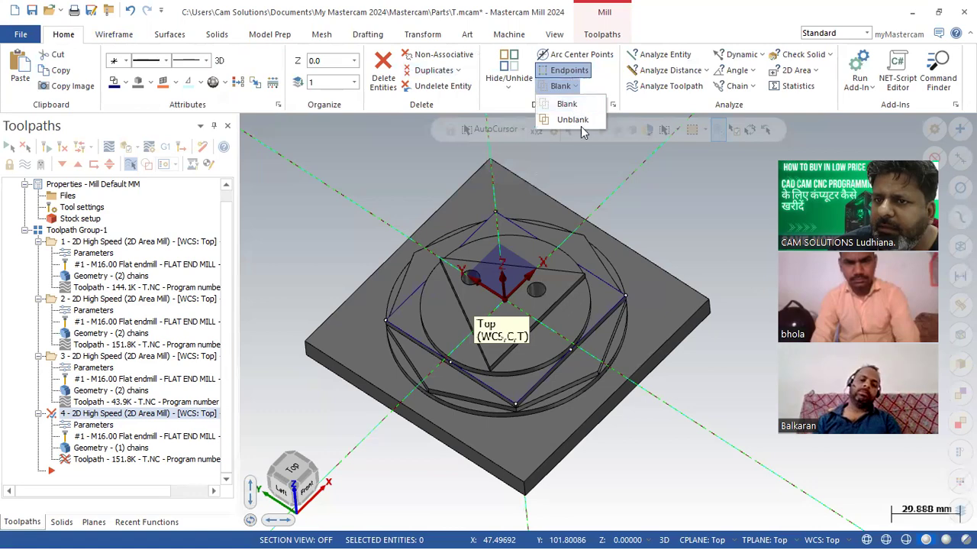
left_click(581, 126)
mouse_move(401, 288)
middle_mouse_down()
mouse_move(411, 263)
mouse_move(550, 202)
mouse_move(428, 166)
mouse_move(397, 176)
mouse_move(489, 168)
middle_mouse_up()
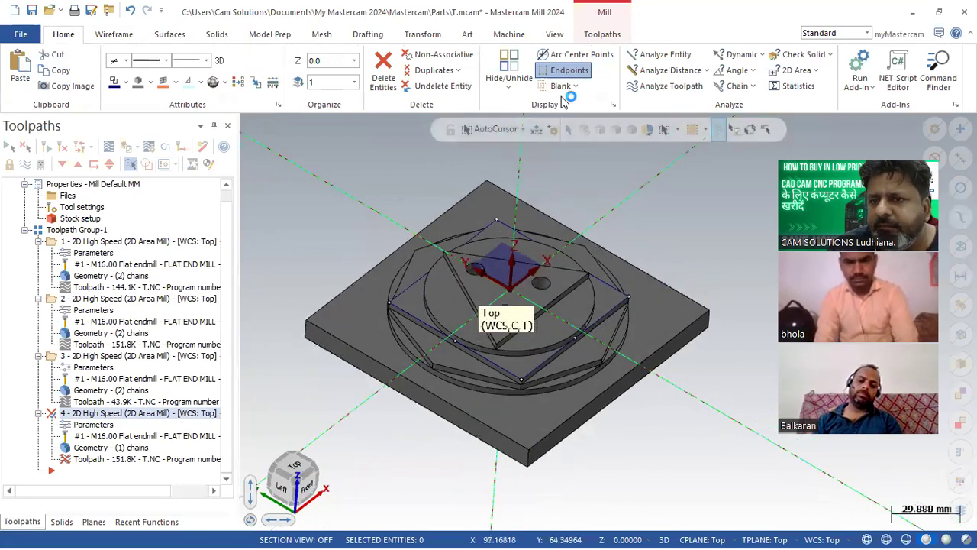
Create wireframe curves on the individual top edges all around the octagonal step using Curve One Edge.
left_click(116, 35)
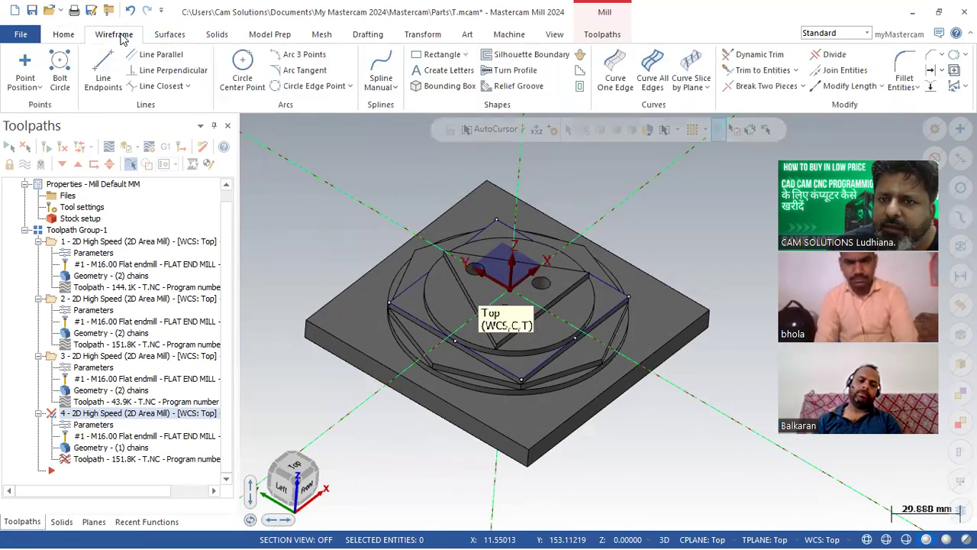
left_click(616, 72)
left_click(420, 344)
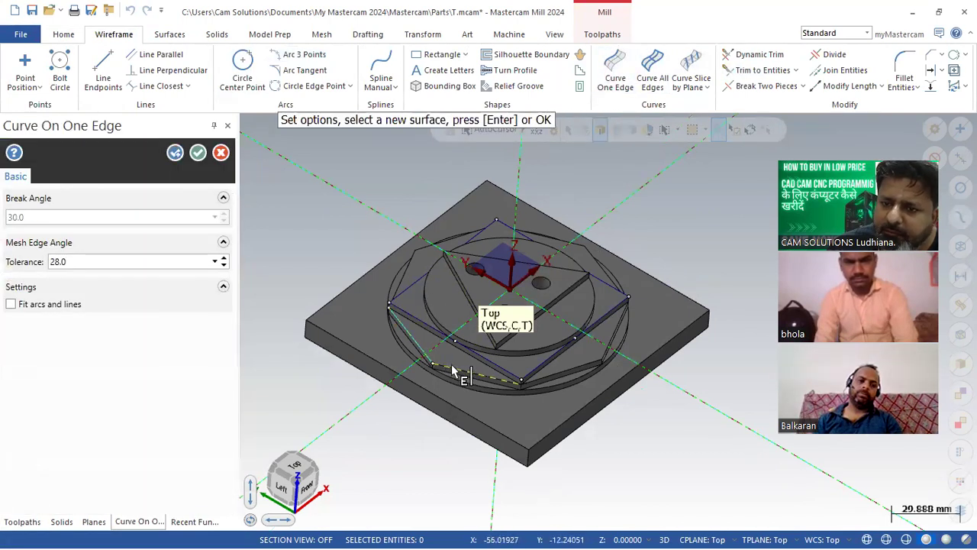
left_click(555, 374)
left_click(606, 340)
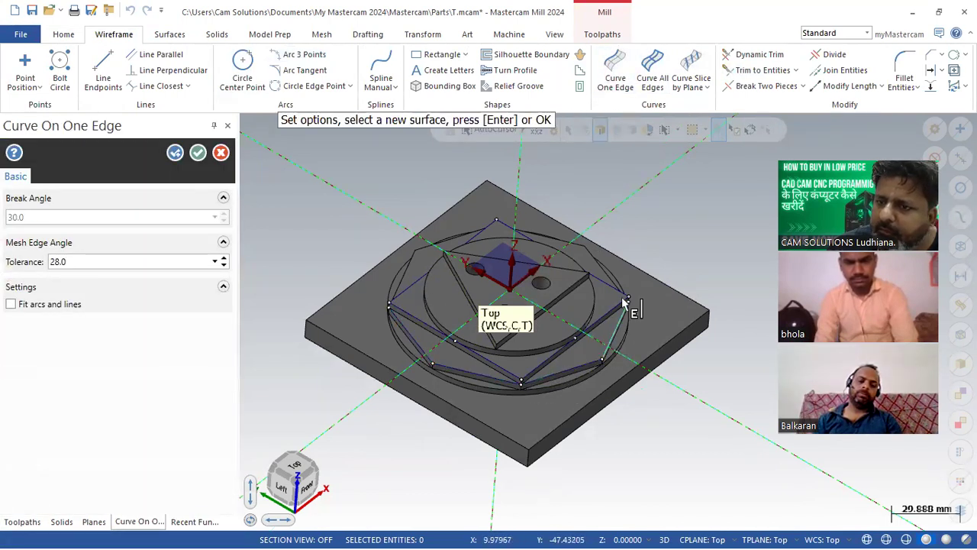
left_click(595, 262)
left_click(569, 241)
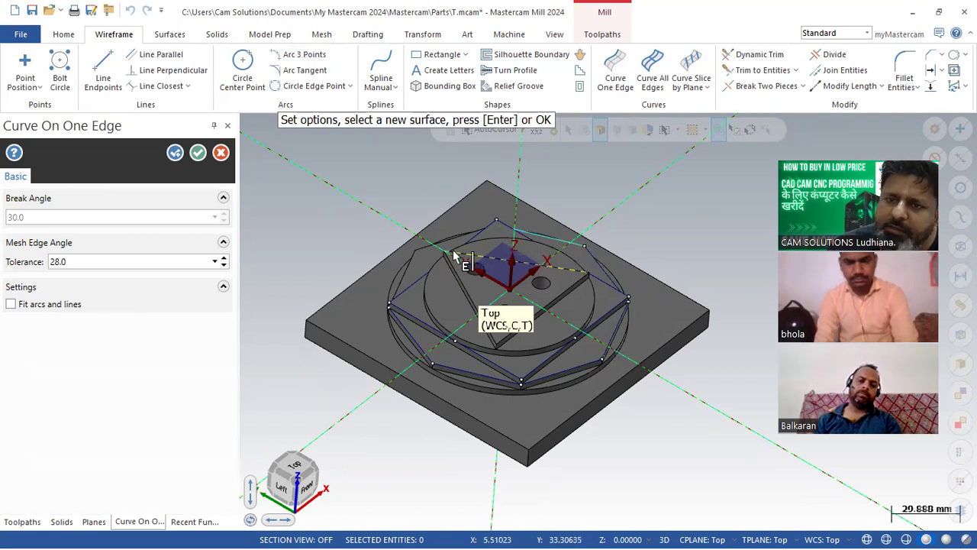
left_click(429, 247)
left_click(407, 265)
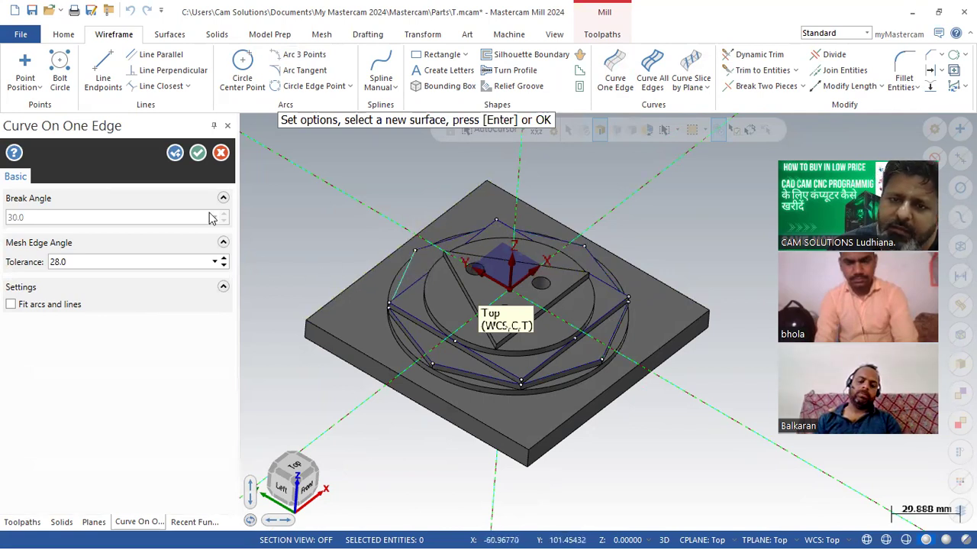
left_click(198, 153)
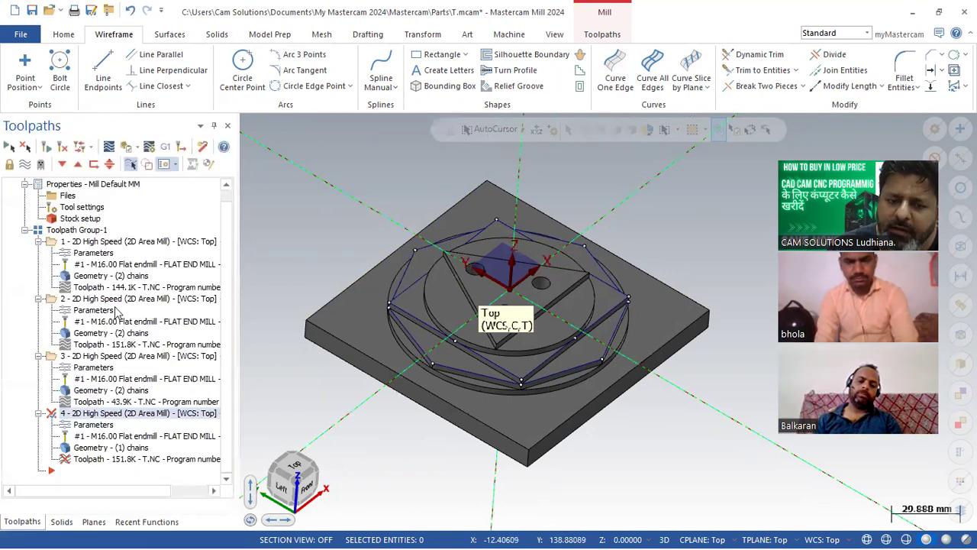
Chain the octagonal wireframe boundary as the fourth operation's avoidance region.
left_click(90, 448)
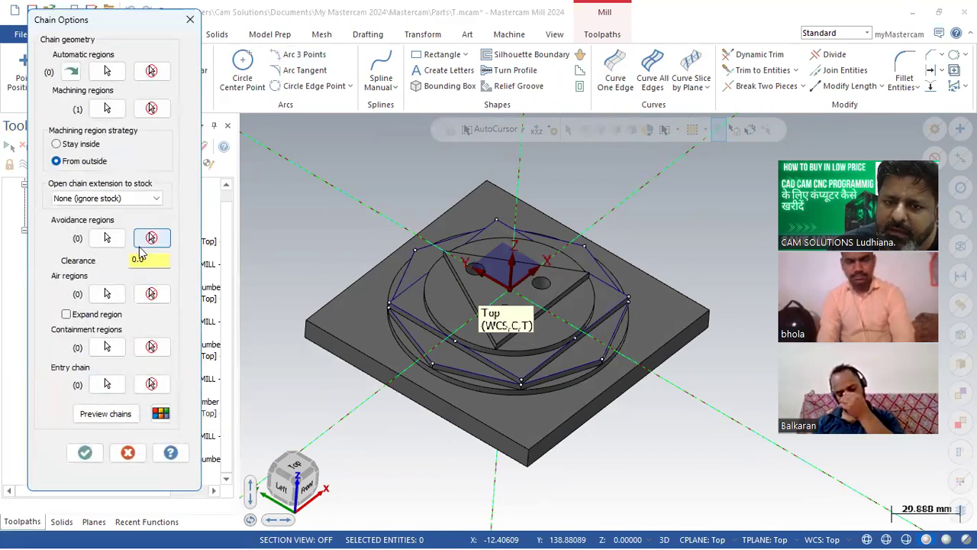
left_click(107, 238)
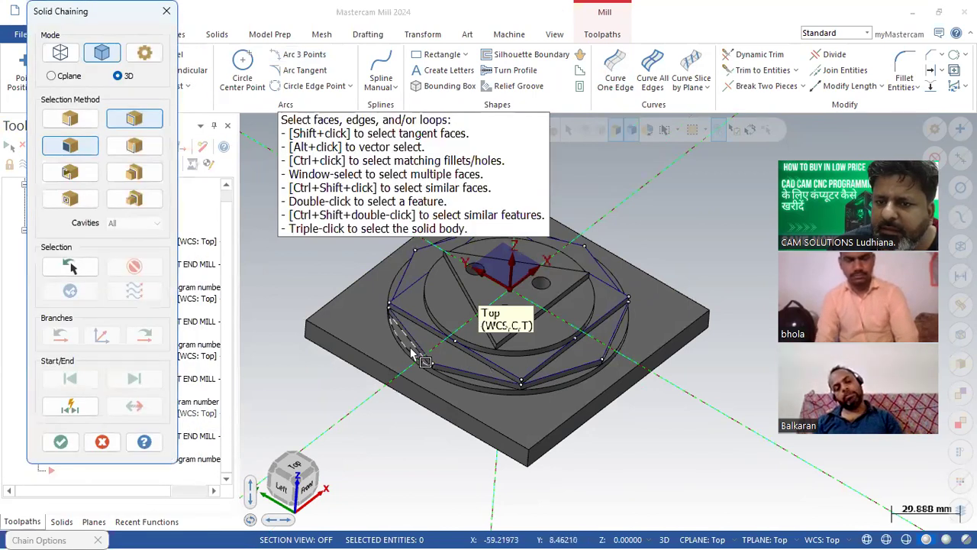
left_click(60, 52)
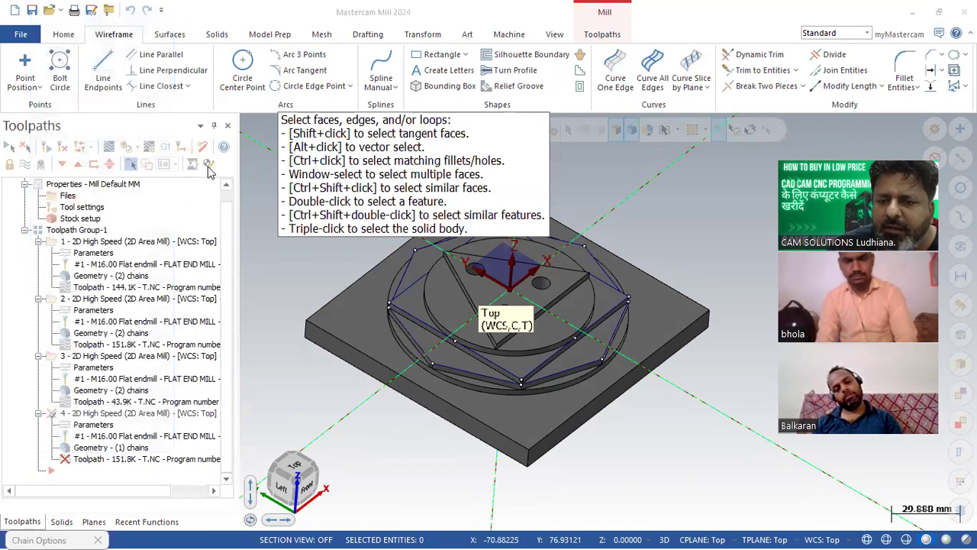
left_click(416, 347)
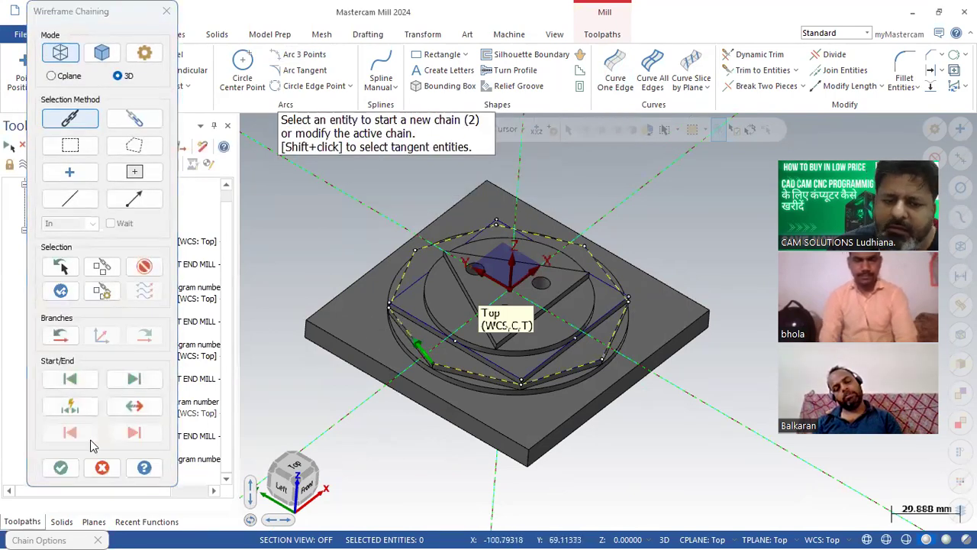
left_click(61, 468)
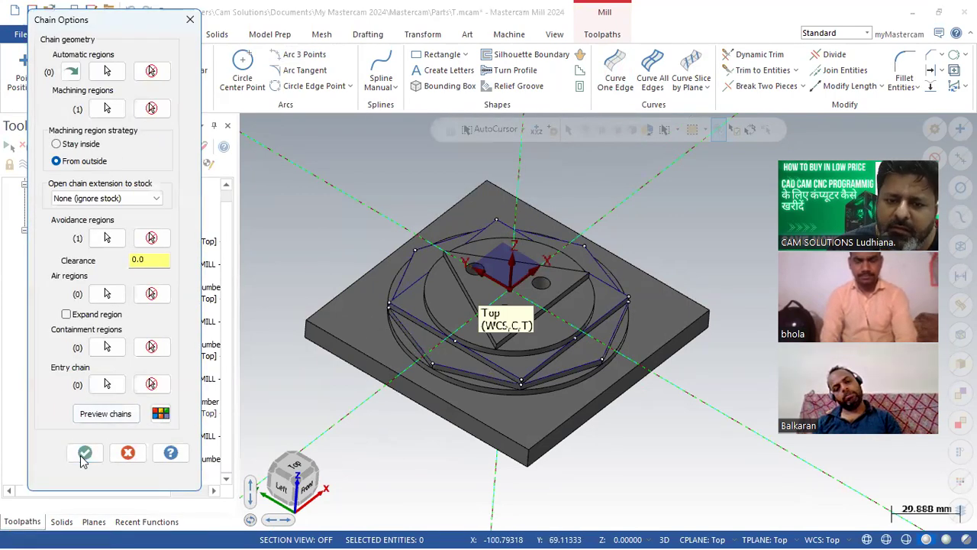
left_click(83, 455)
Set the fourth operation's depth to -9.0 and top of stock to -6.0, and generate its toolpath.
left_click(94, 424)
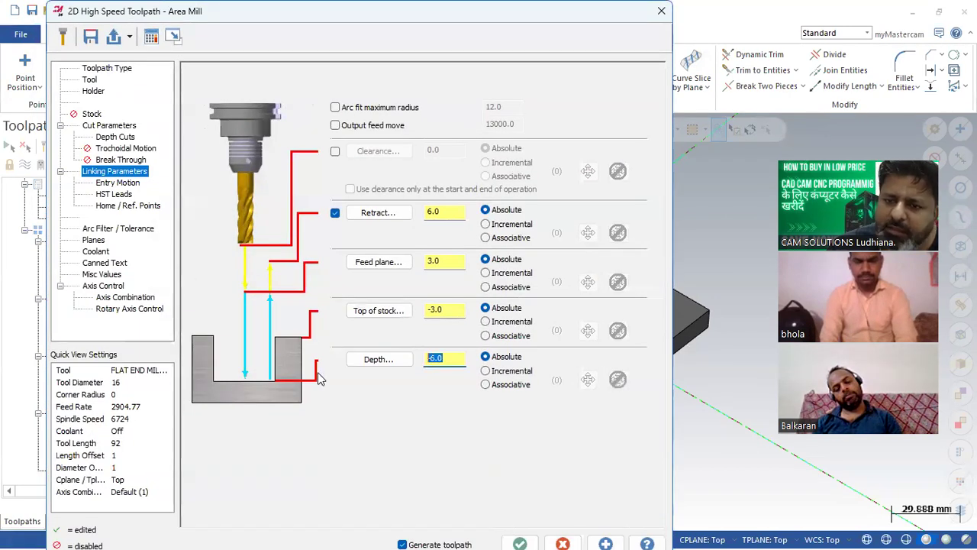
type("-9")
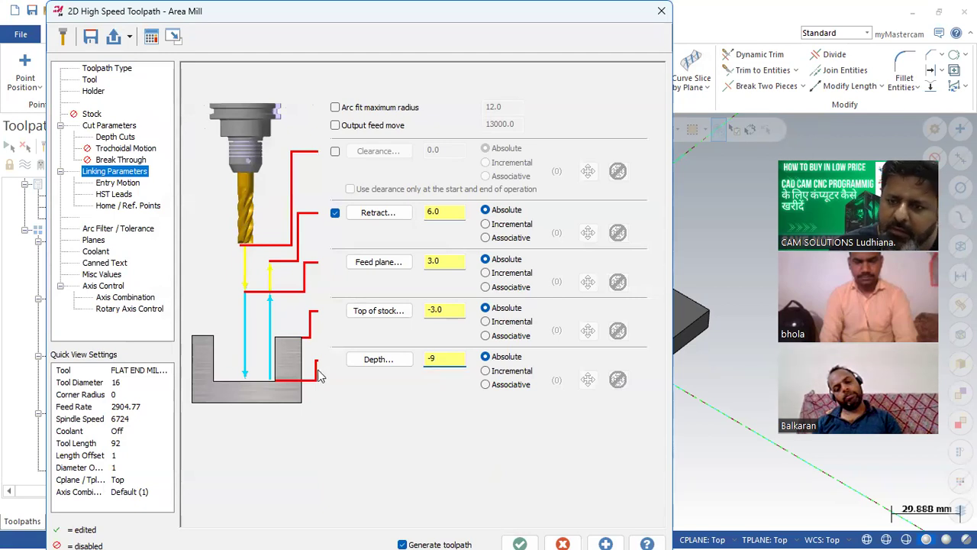
double_click(456, 309)
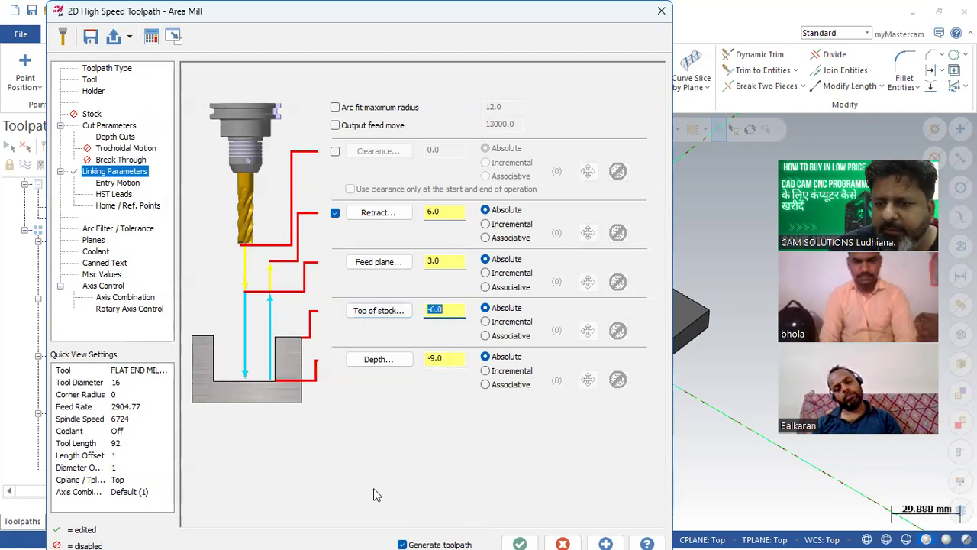
key("Return")
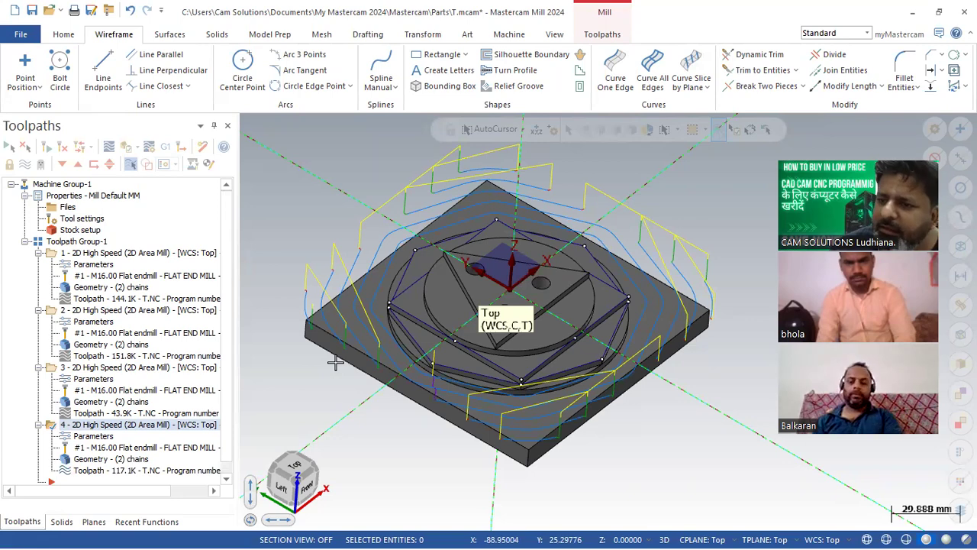
Review all four operations' toolpaths together on the part and hide their display.
mouse_move(338, 362)
middle_mouse_down()
mouse_move(323, 339)
mouse_move(308, 341)
mouse_move(323, 361)
mouse_move(328, 349)
middle_mouse_up()
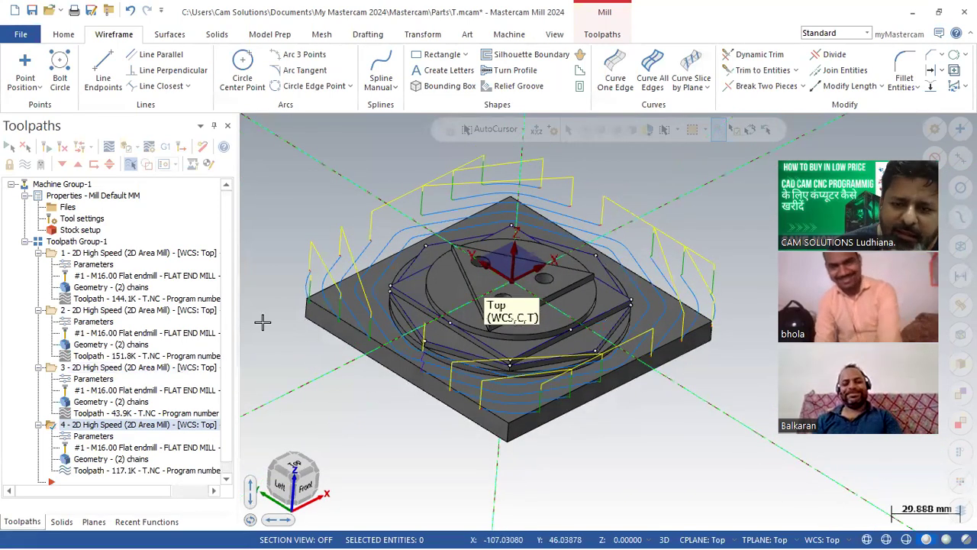
left_click(69, 242)
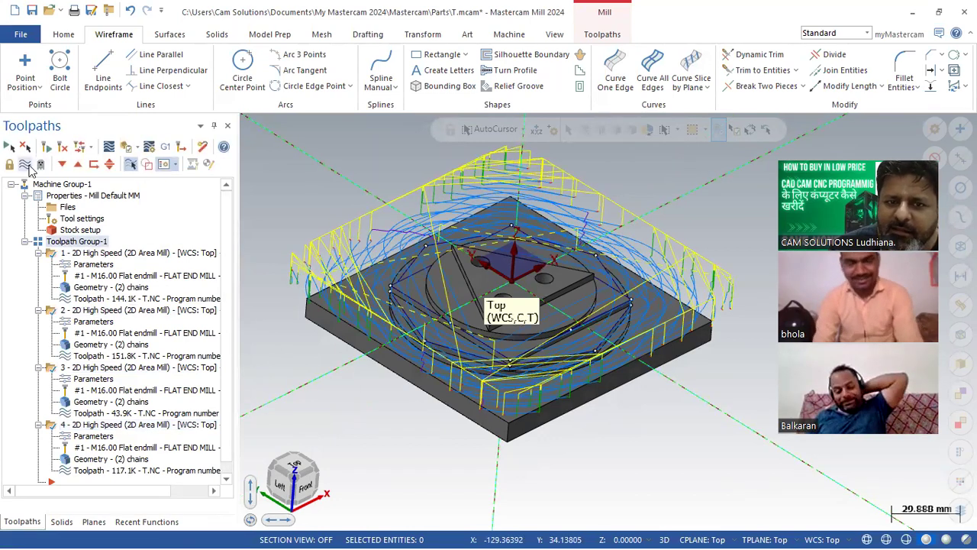
left_click(25, 165)
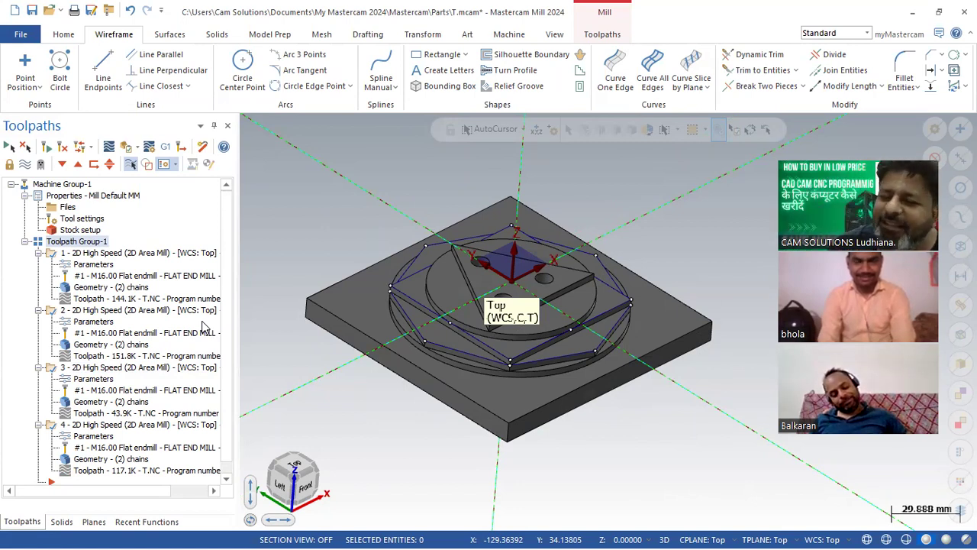
scroll(329, 214, "up", 1)
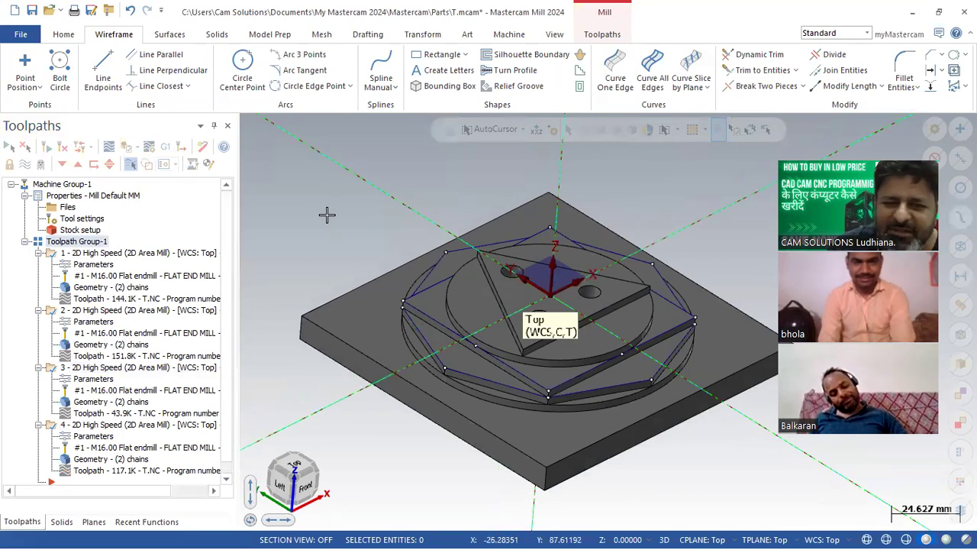
scroll(313, 218, "up", 1)
scroll(448, 203, "down", 2)
scroll(122, 447, "down", 1)
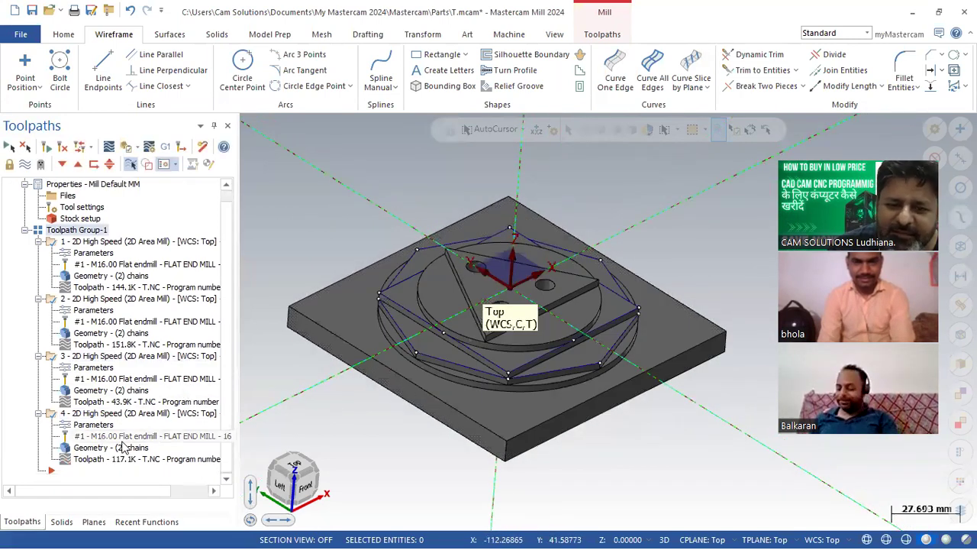
right_click(89, 419)
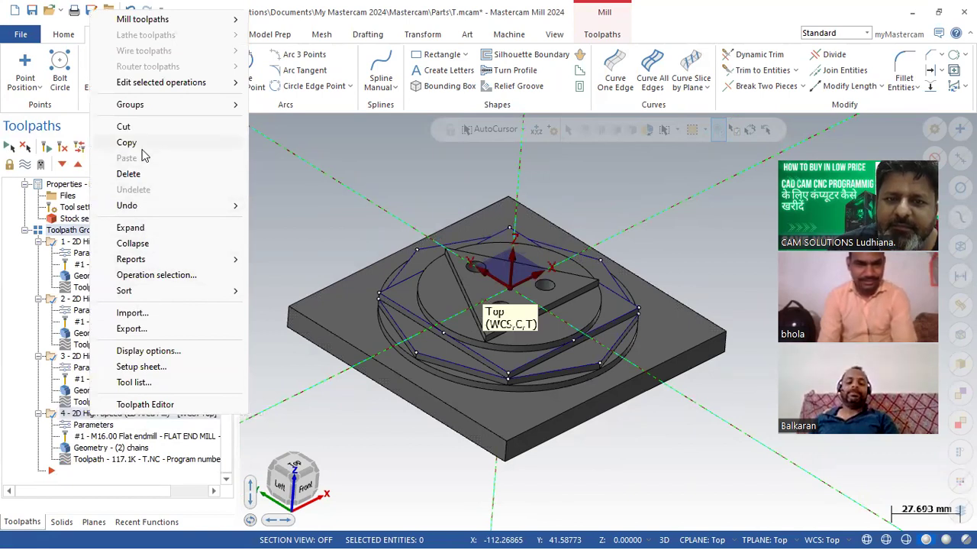
left_click(78, 424)
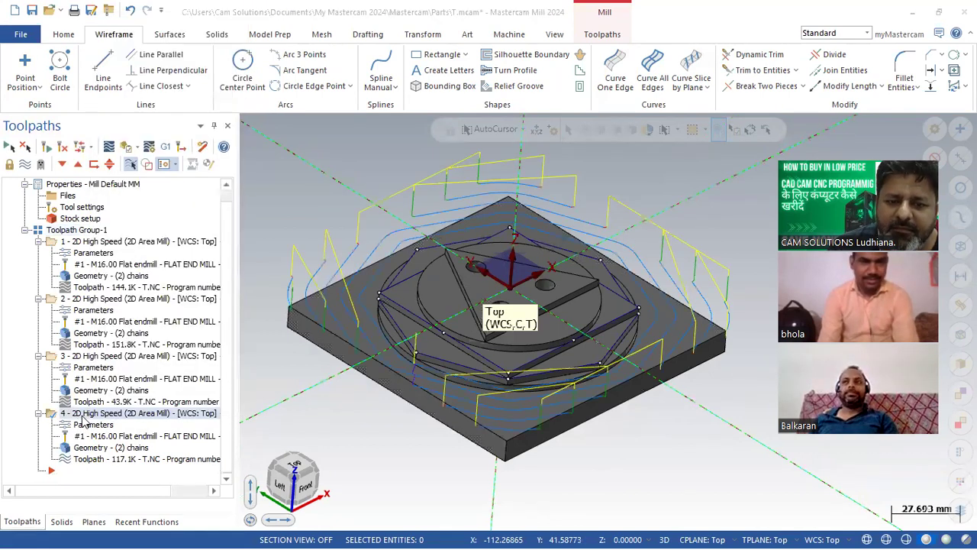
left_click(563, 544)
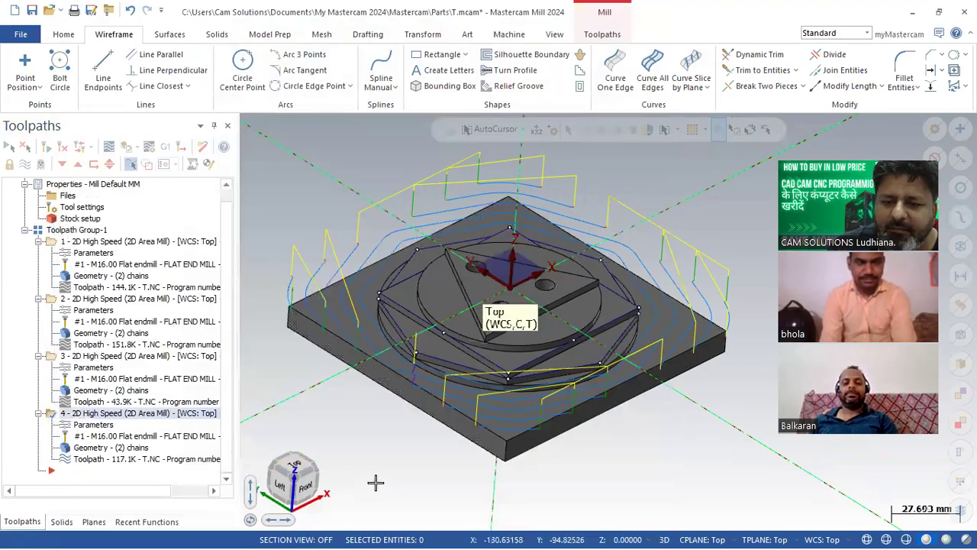
Copy the fourth Area Mill operation and paste it after the existing ones as a fifth operation.
right_click(140, 416)
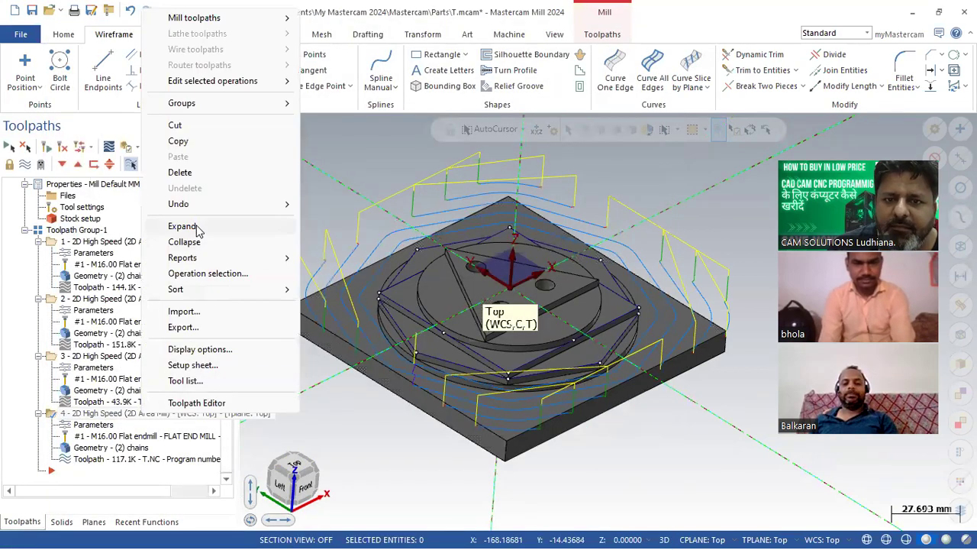
left_click(190, 140)
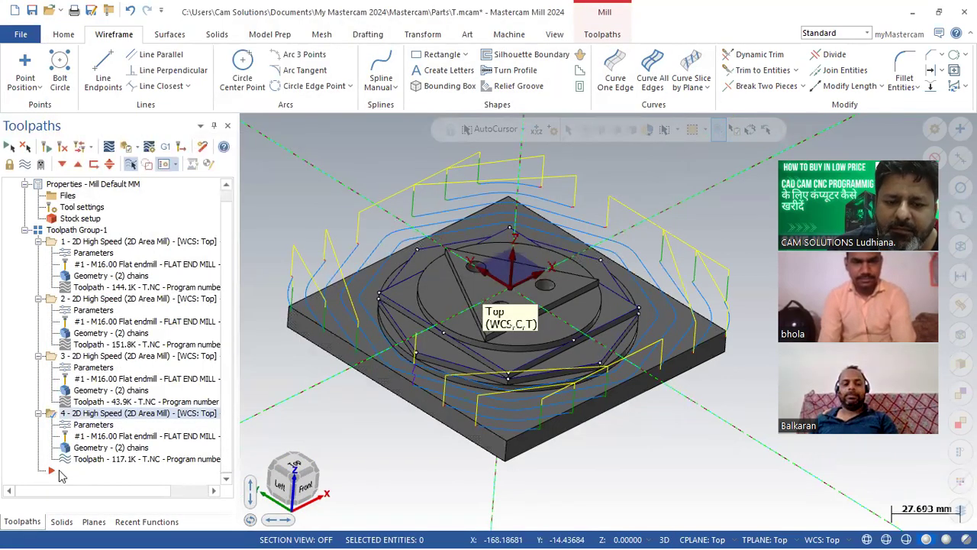
right_click(63, 473)
left_click(105, 214)
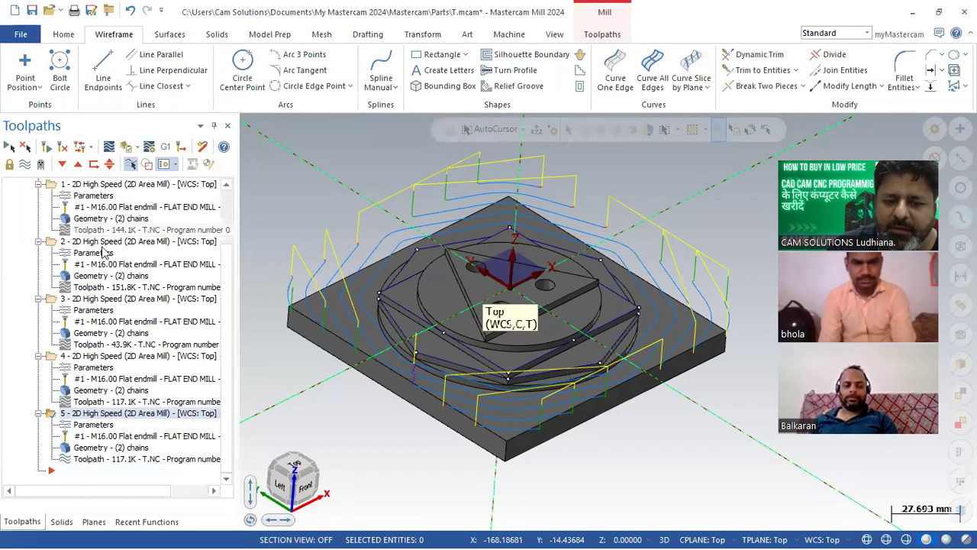
left_click_drag(122, 416, 122, 445)
Replace the fifth operation's avoidance region with a solid chain around the large circular step and preview the chains.
left_click(115, 448)
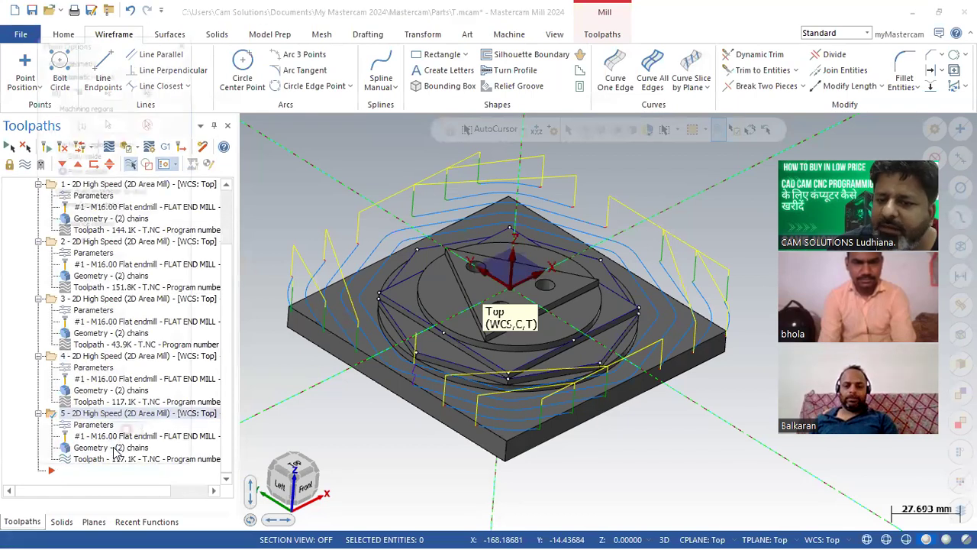
left_click(116, 240)
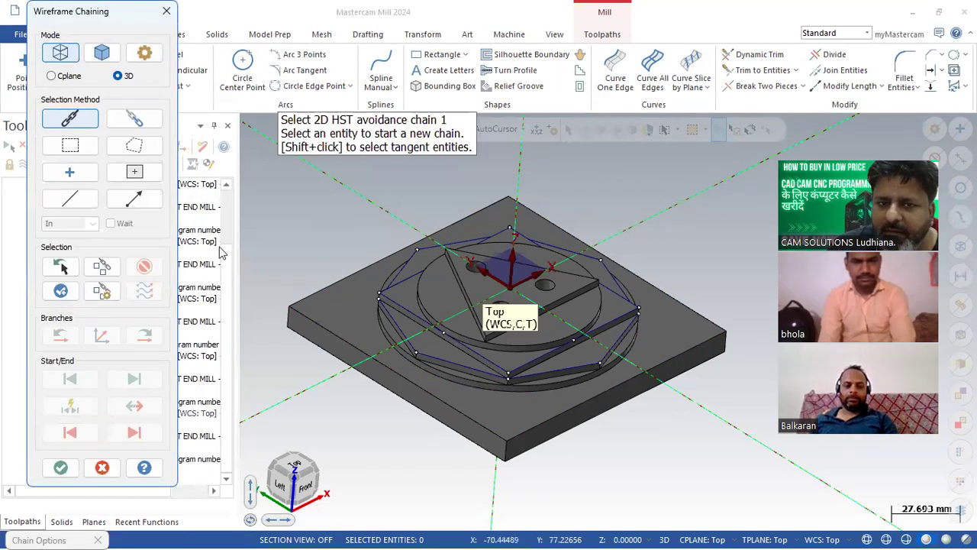
left_click(102, 52)
left_click(455, 388)
left_click(61, 442)
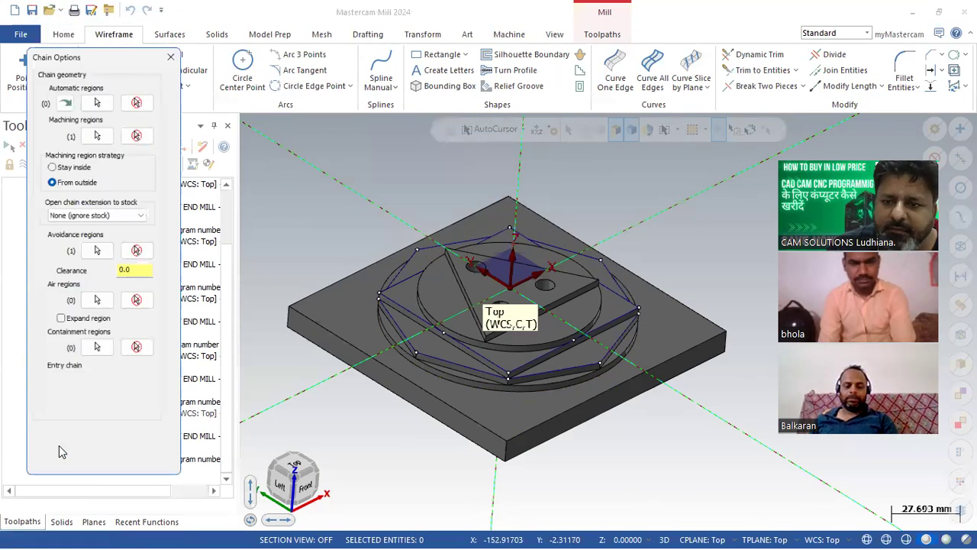
left_click(103, 414)
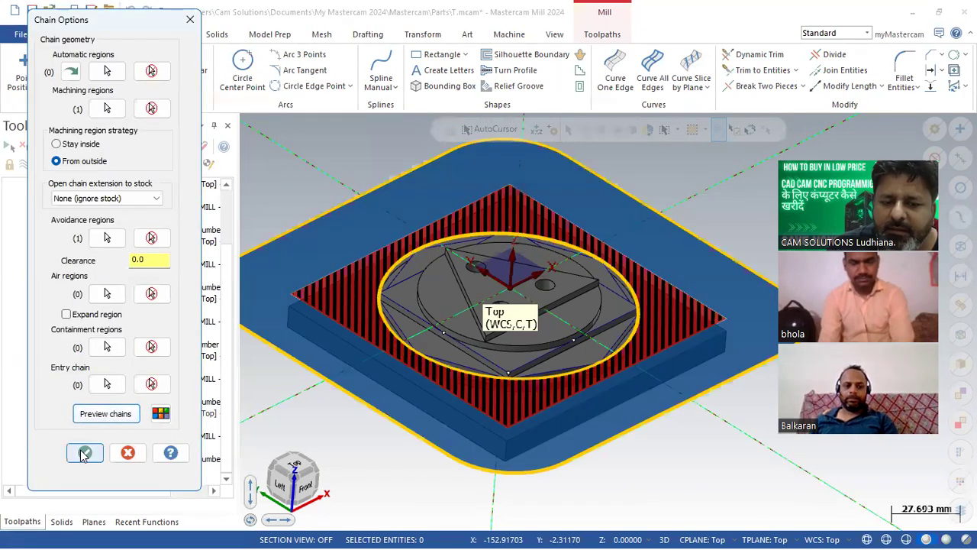
left_click(85, 453)
Set the fifth operation's depth to -12.0, enter a new negative top of stock, and generate its toolpath.
left_click(93, 424)
left_click(454, 361)
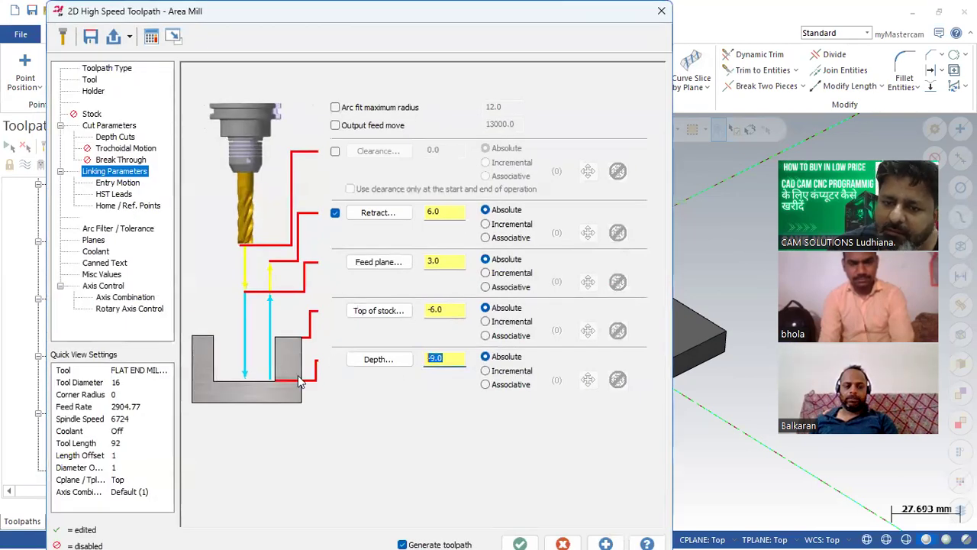
type("-12")
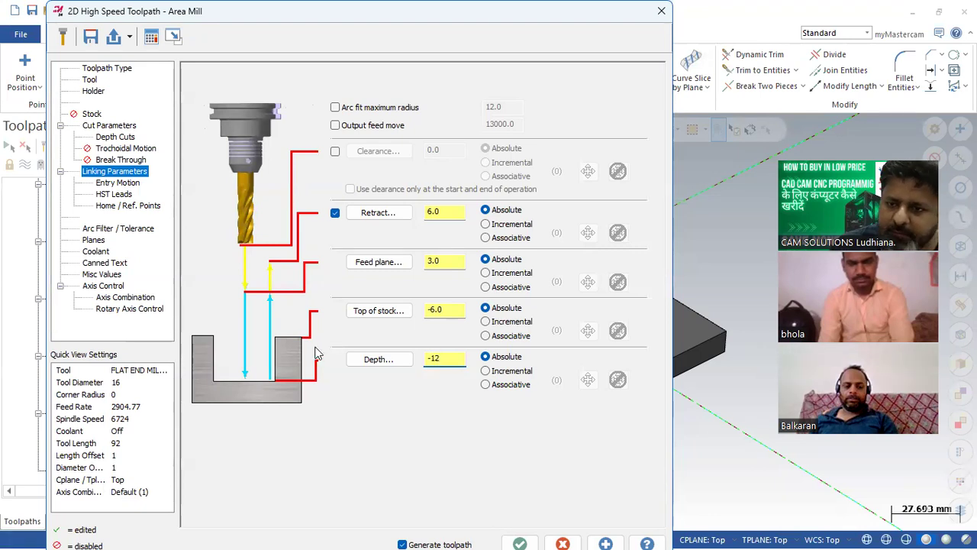
left_click(457, 310)
type("-")
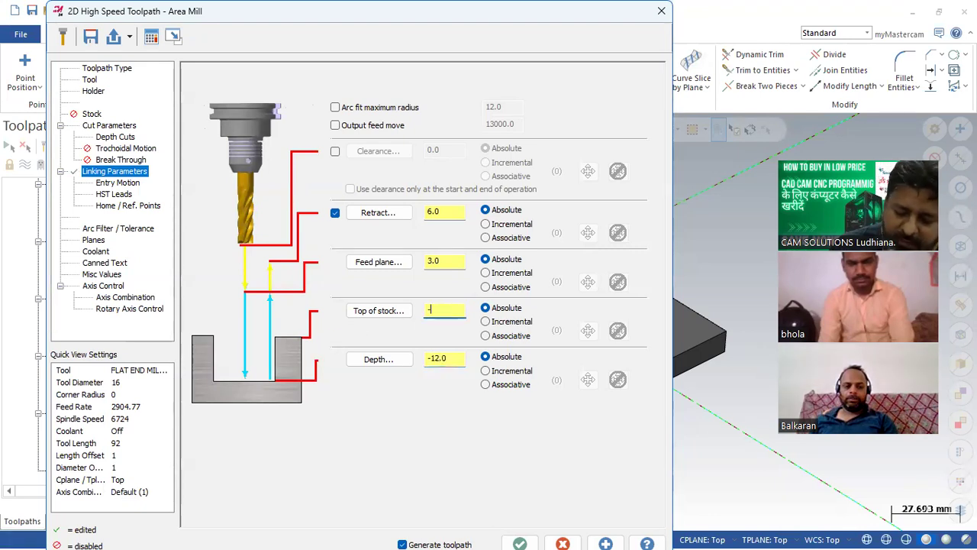
left_click(520, 542)
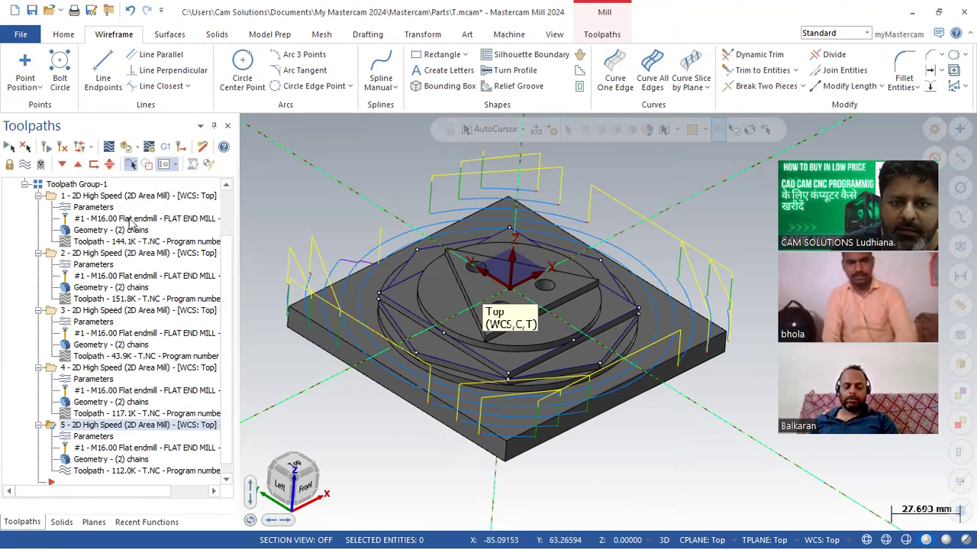
Run the Verify simulation of all five Area Mill operations with Color Loop enabled so each operation's cut is coloured.
left_click(74, 184)
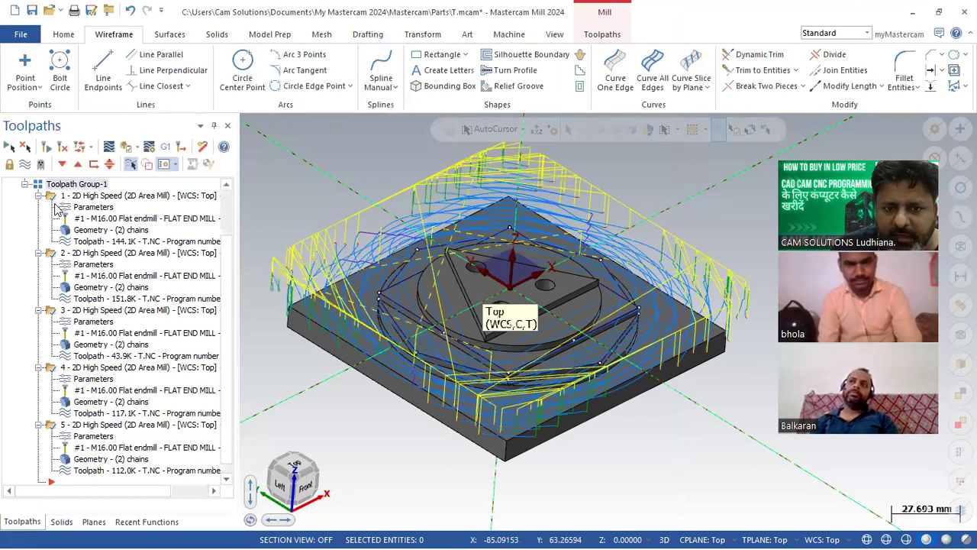
left_click(127, 149)
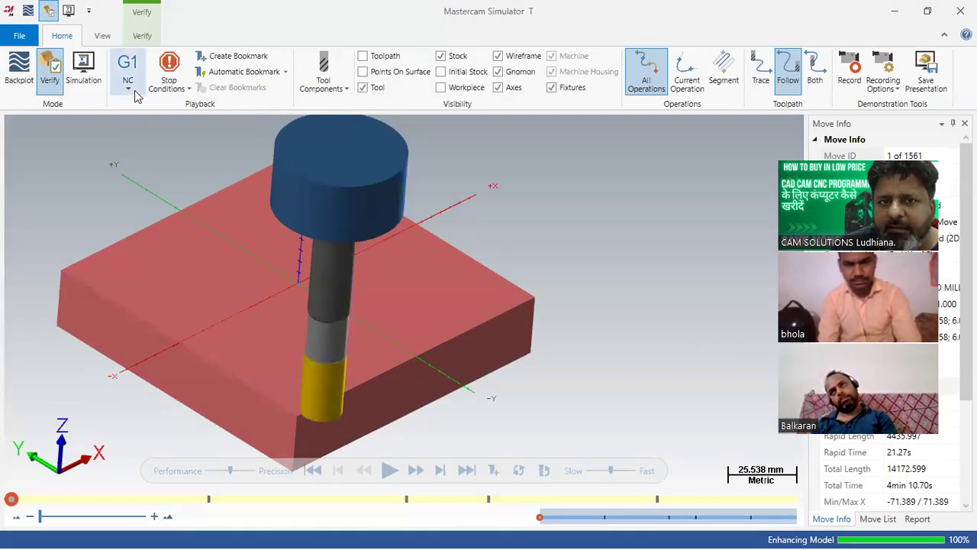
left_click(139, 35)
left_click(17, 70)
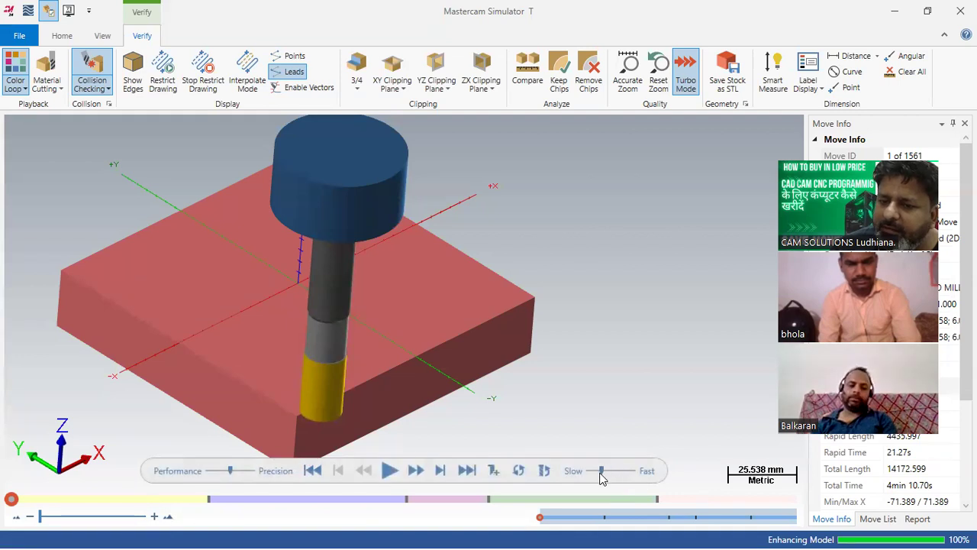
left_click(389, 471)
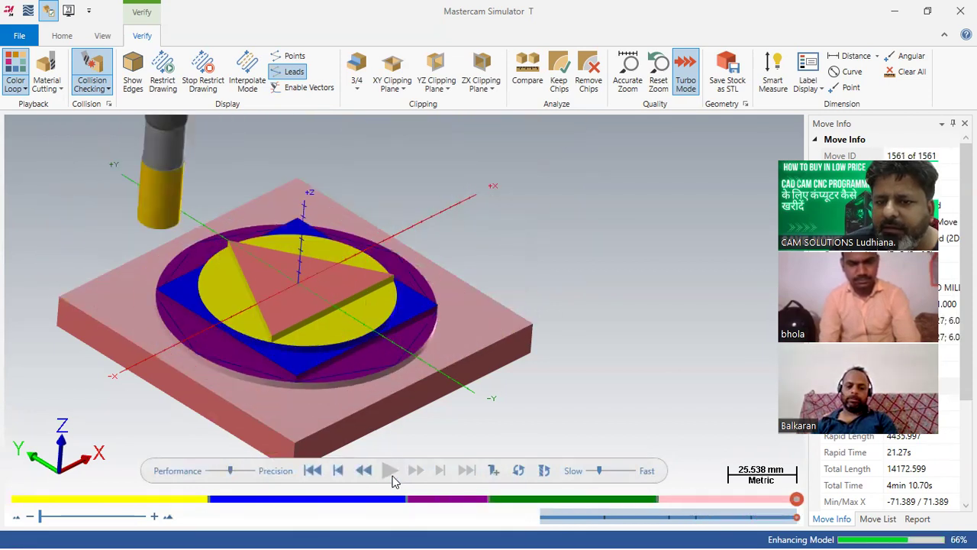
Examine the simulated machined stock from other angles and zoom levels, and close the simulator.
mouse_move(449, 386)
middle_mouse_down()
mouse_move(430, 353)
mouse_move(449, 408)
mouse_move(448, 385)
middle_mouse_up()
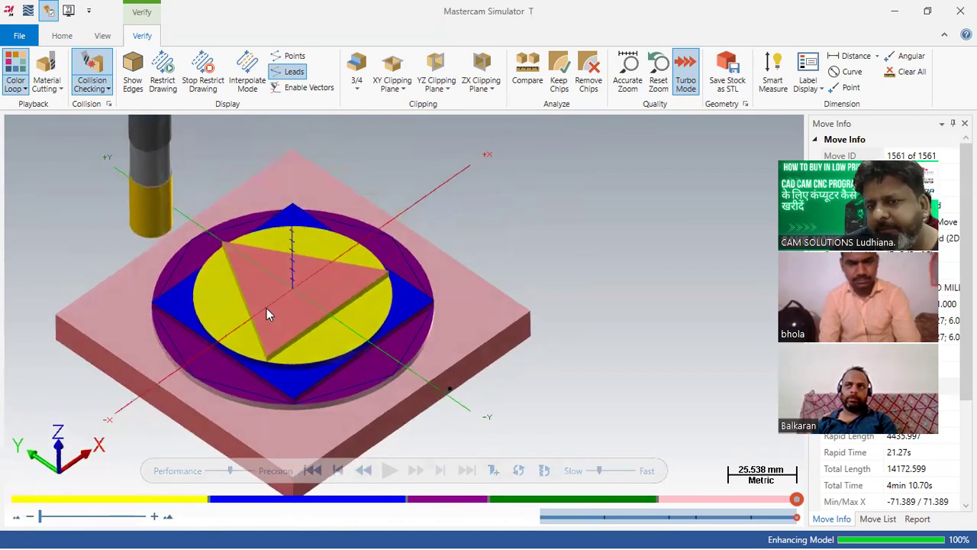
scroll(266, 309, "down", 4)
scroll(356, 393, "up", 1)
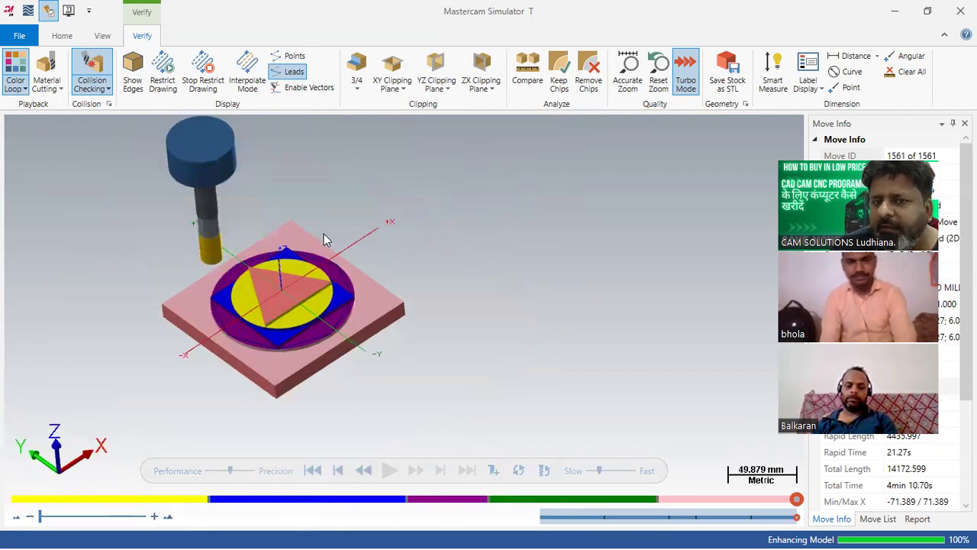
scroll(324, 235, "up", 2)
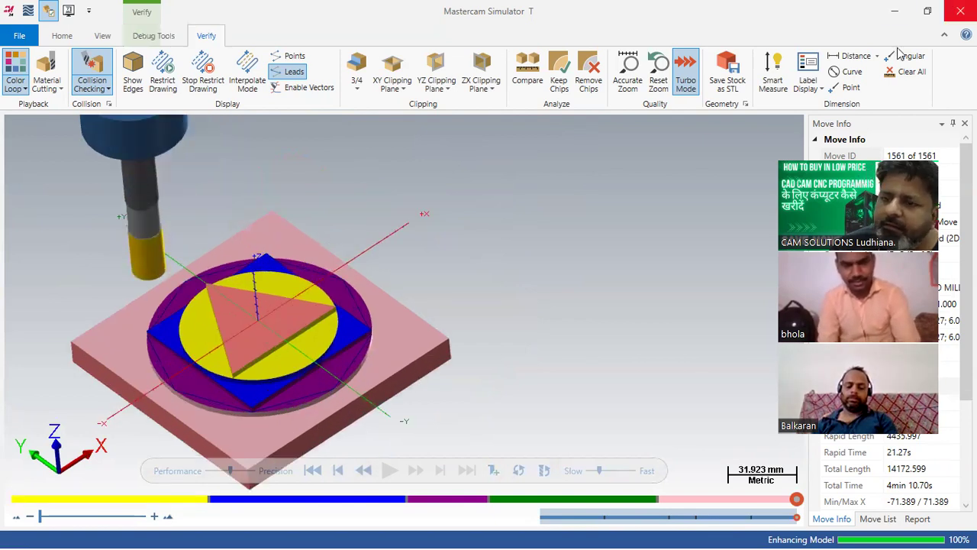
left_click(960, 11)
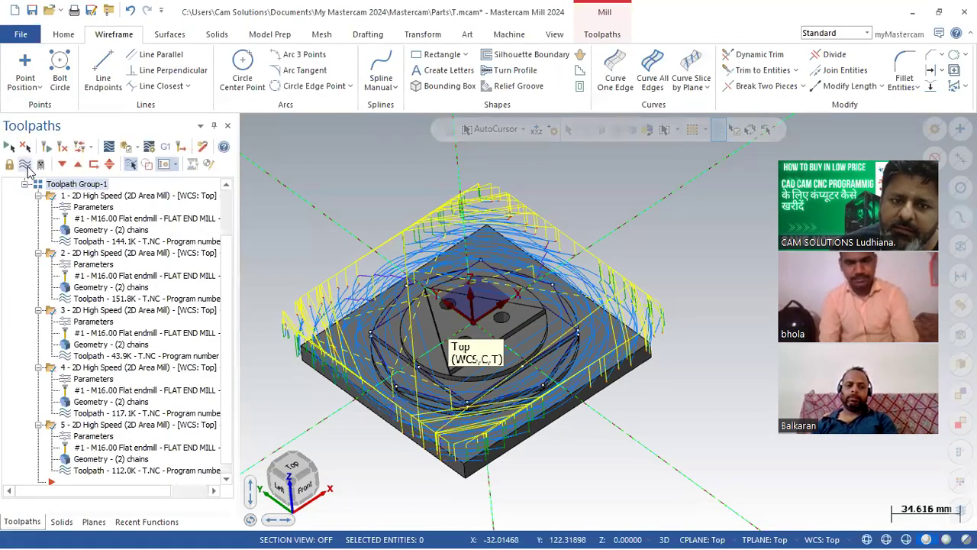
Hide the five milling toolpaths and create a Drill toolpath on all three 8 mm holes in the triangular step.
left_click(25, 165)
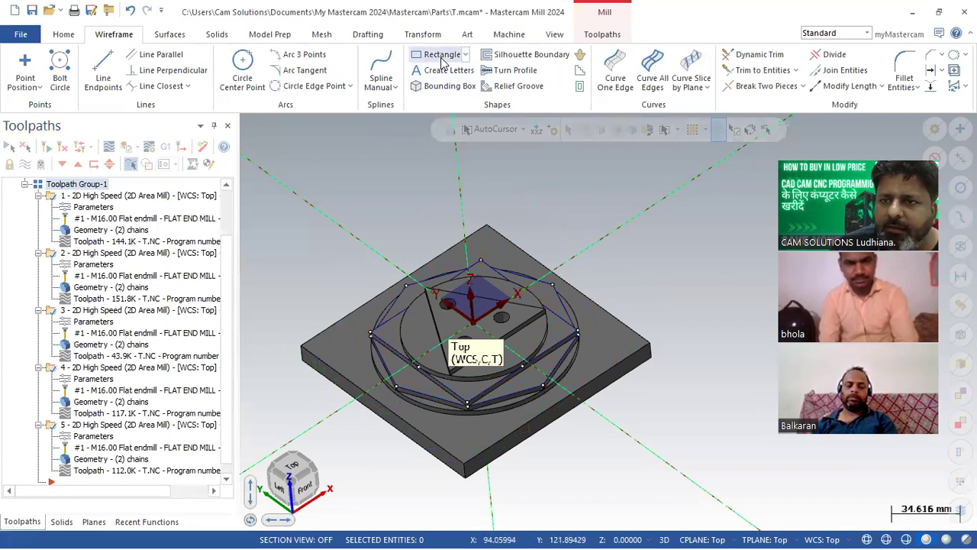
left_click(602, 34)
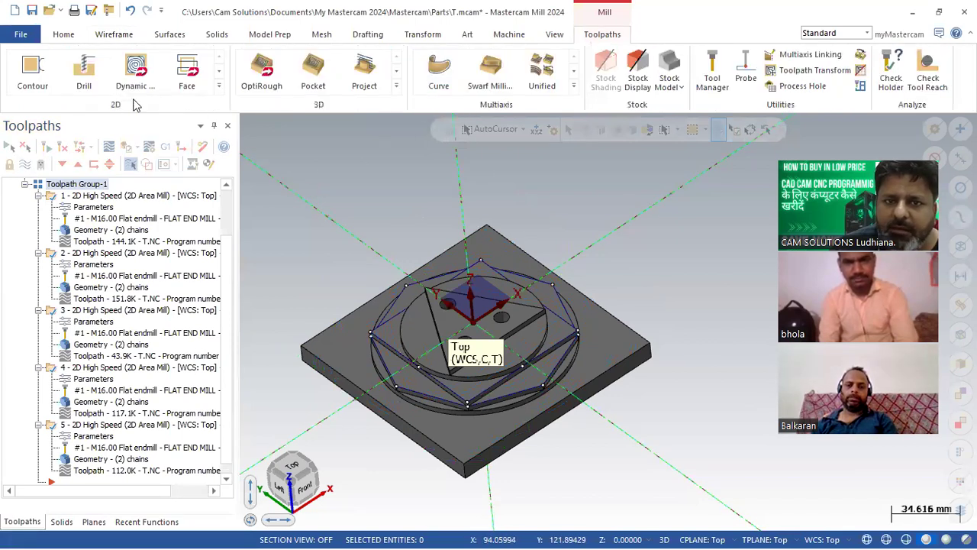
left_click(221, 88)
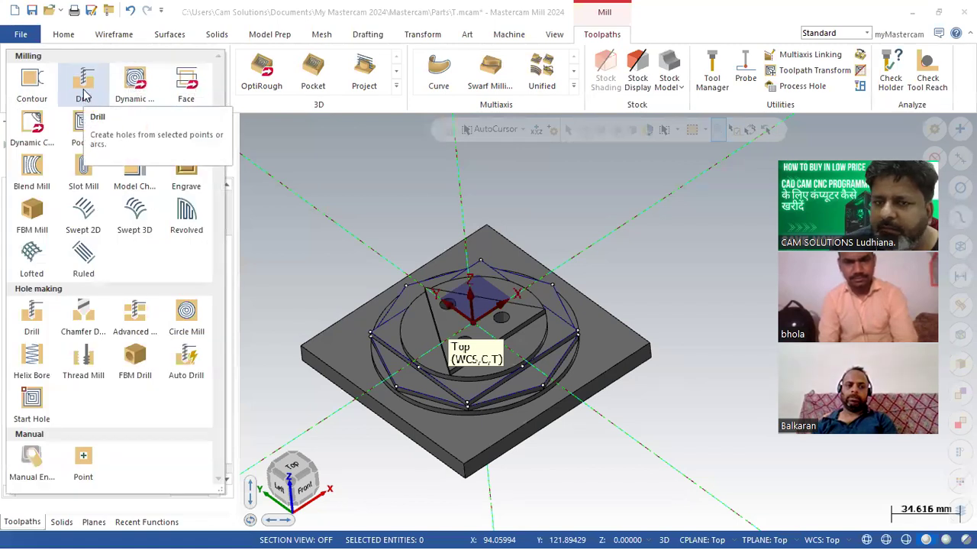
left_click(85, 93)
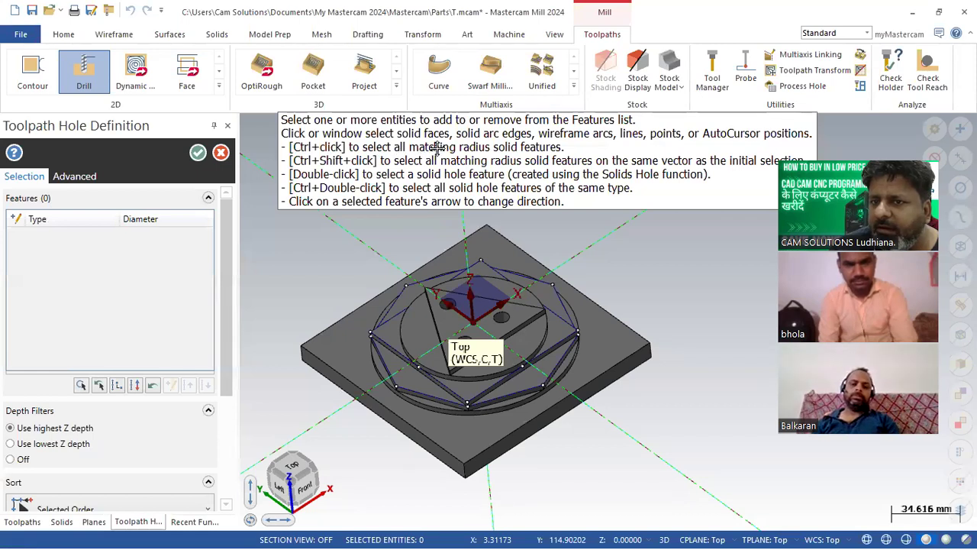
scroll(504, 303, "up", 8)
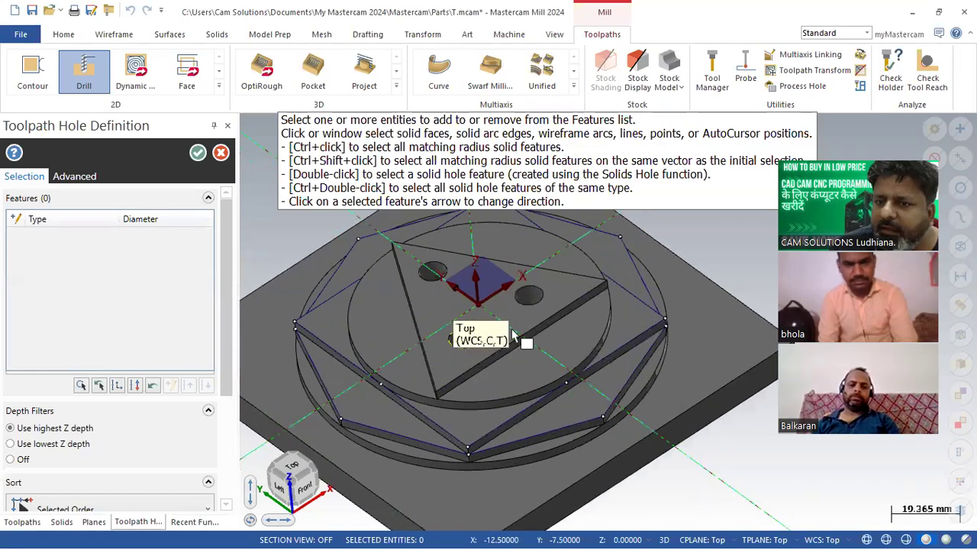
left_click(539, 288, "ctrl")
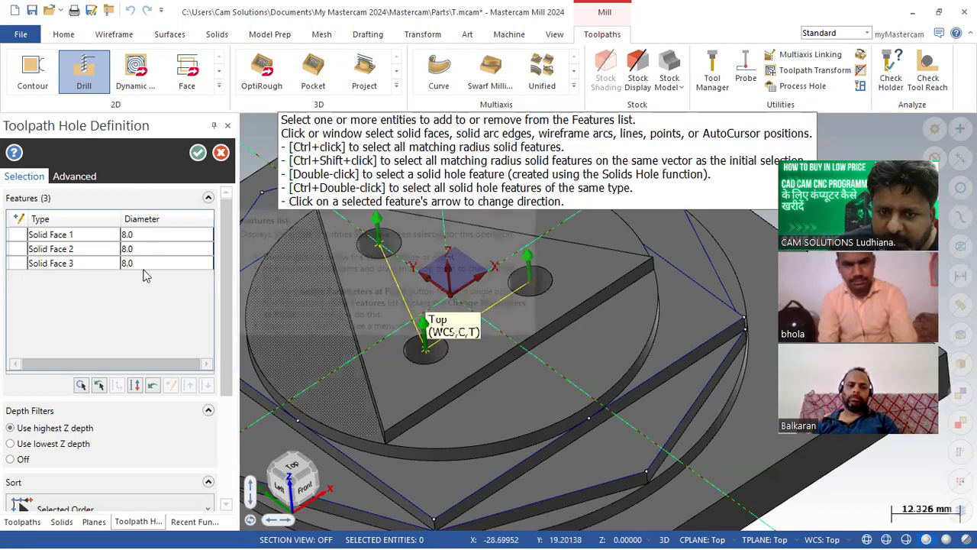
left_click(198, 153)
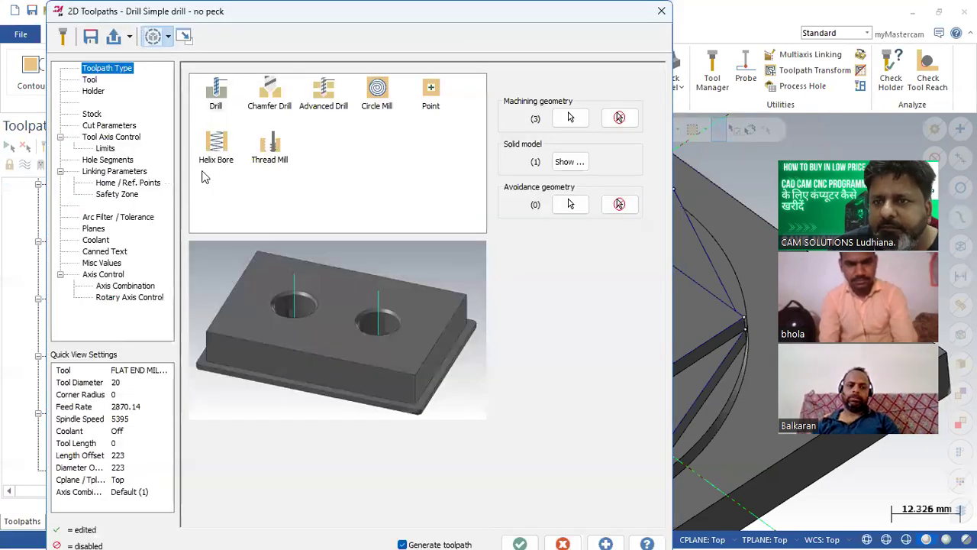
Open the tool library for the drill operation and filter its list to the drill tool type only.
left_click(90, 80)
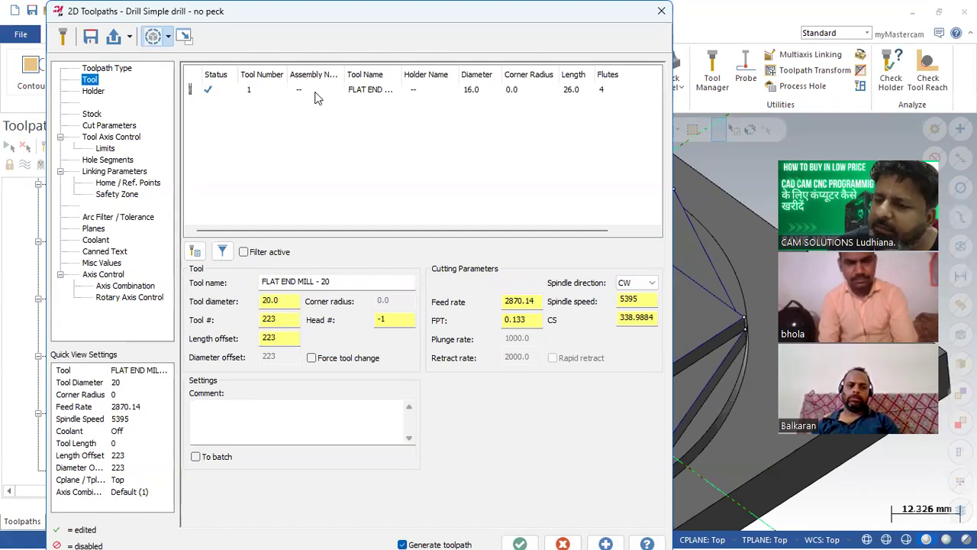
left_click(195, 251)
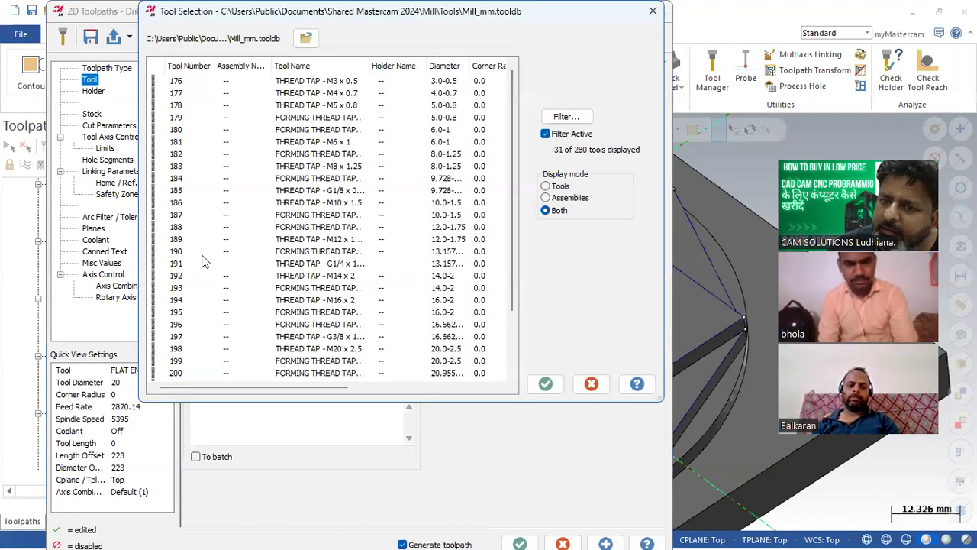
left_click(567, 119)
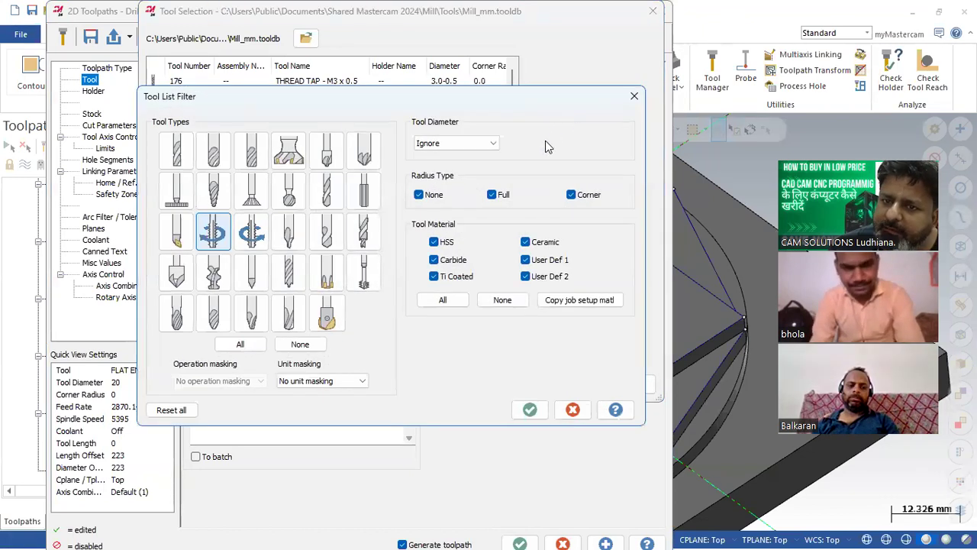
left_click(300, 345)
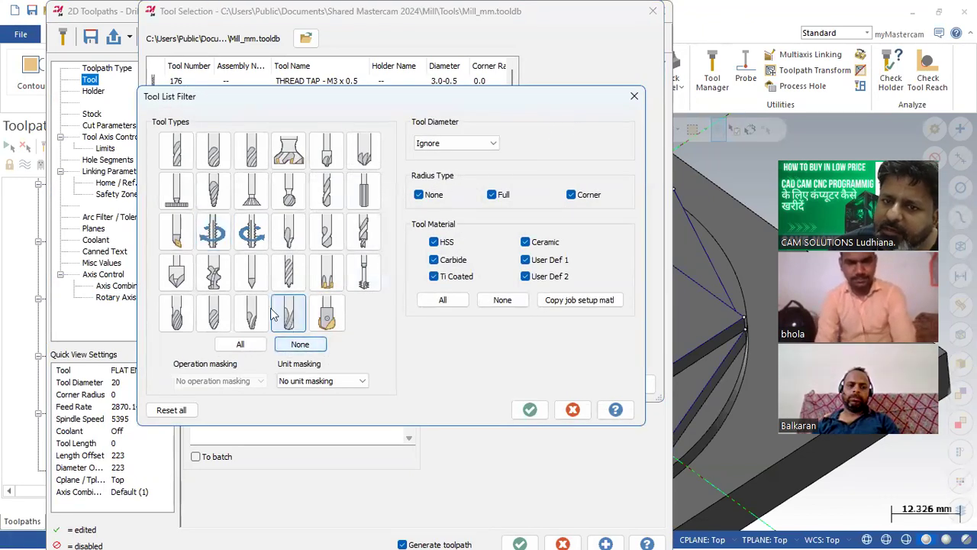
left_click(334, 197)
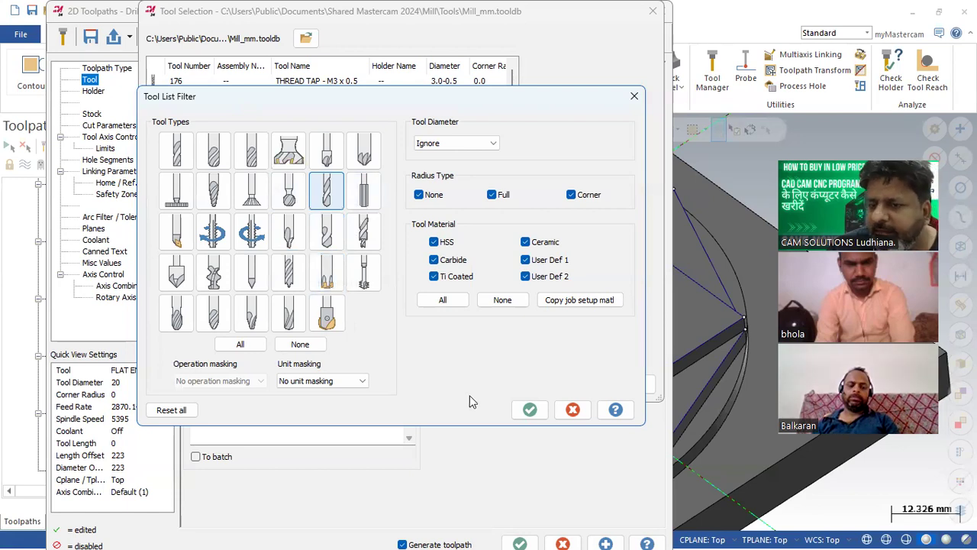
left_click(530, 411)
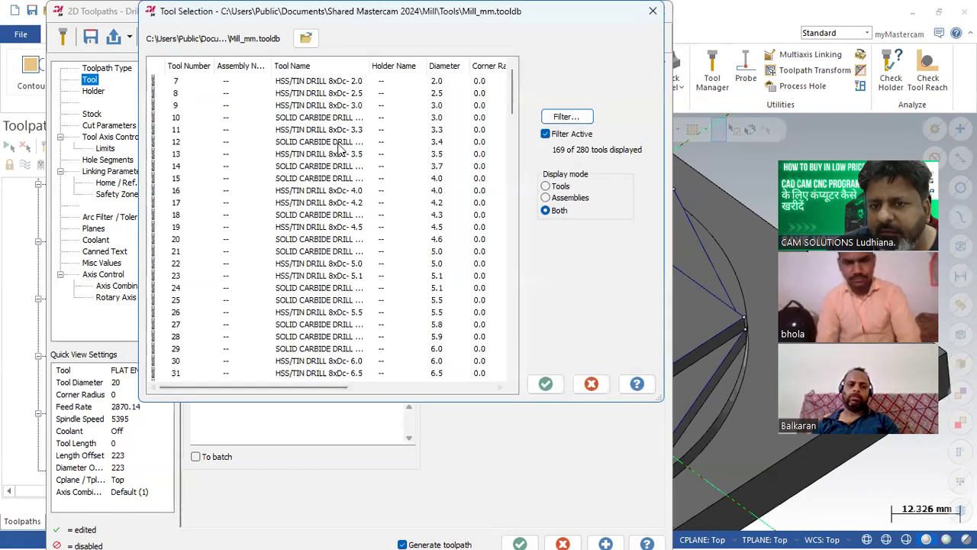
Choose the SOLID CARBIDE DRILL 5xDc - 8.0 for the operation and set its tool number to 2.
scroll(329, 320, "down", 8)
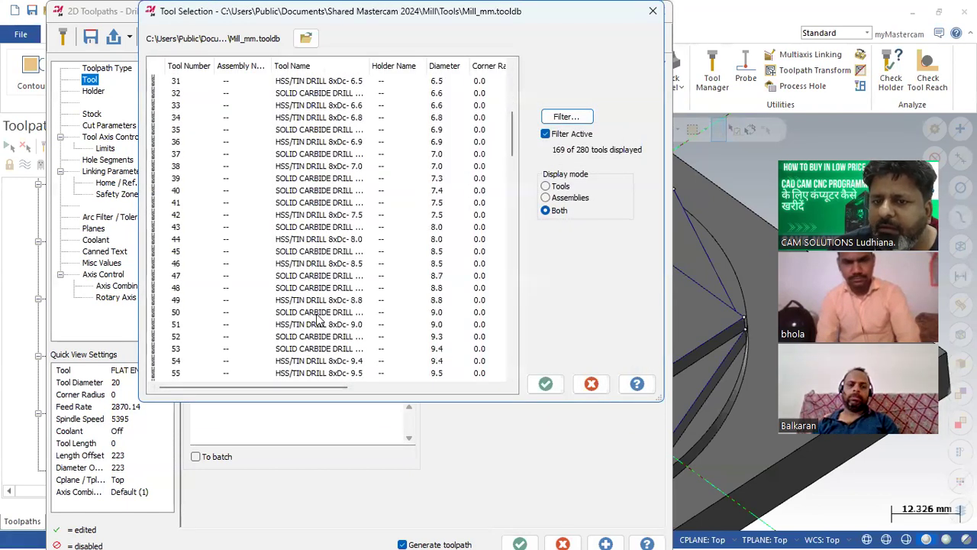
left_click_drag(369, 65, 398, 74)
left_click(330, 243)
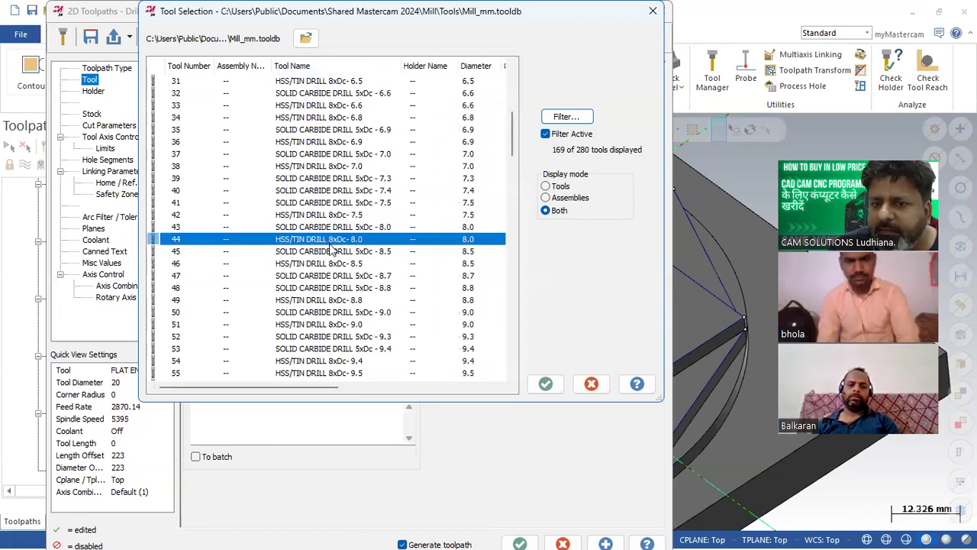
left_click(329, 252)
left_click(329, 240)
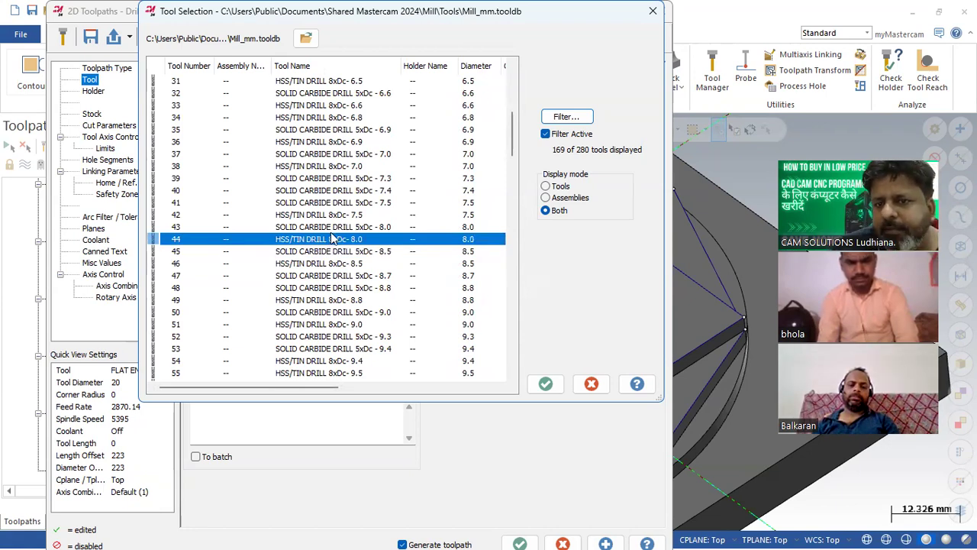
key("Up")
left_click(545, 383)
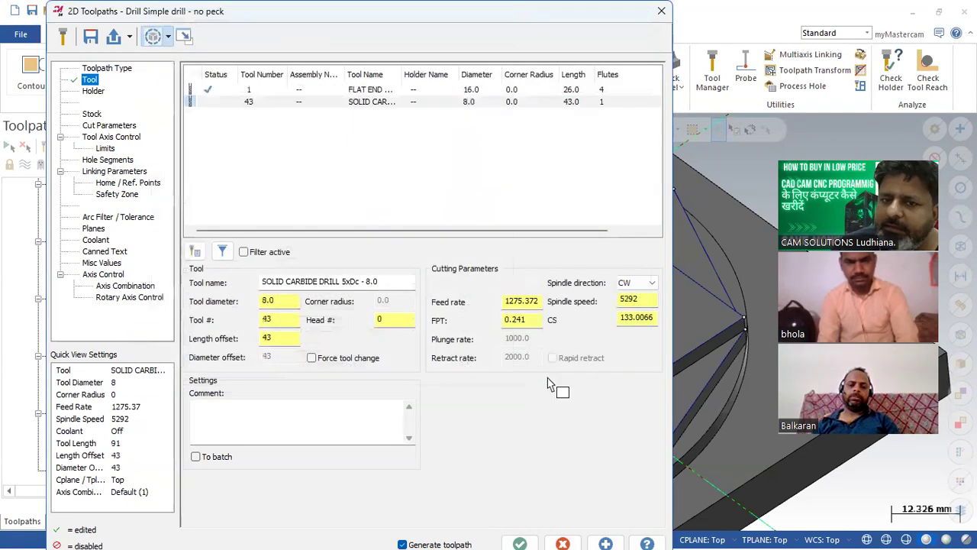
left_click_drag(286, 321, 210, 326)
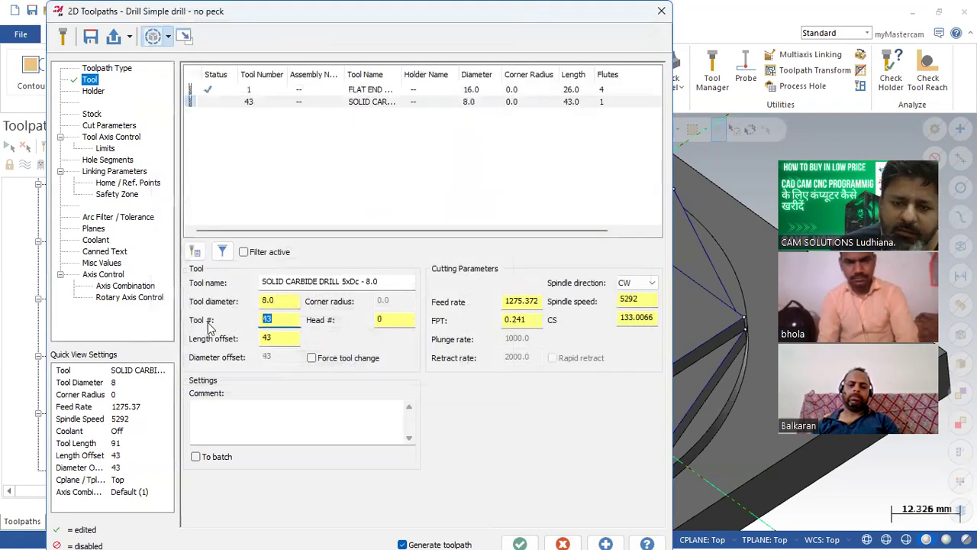
key("Return")
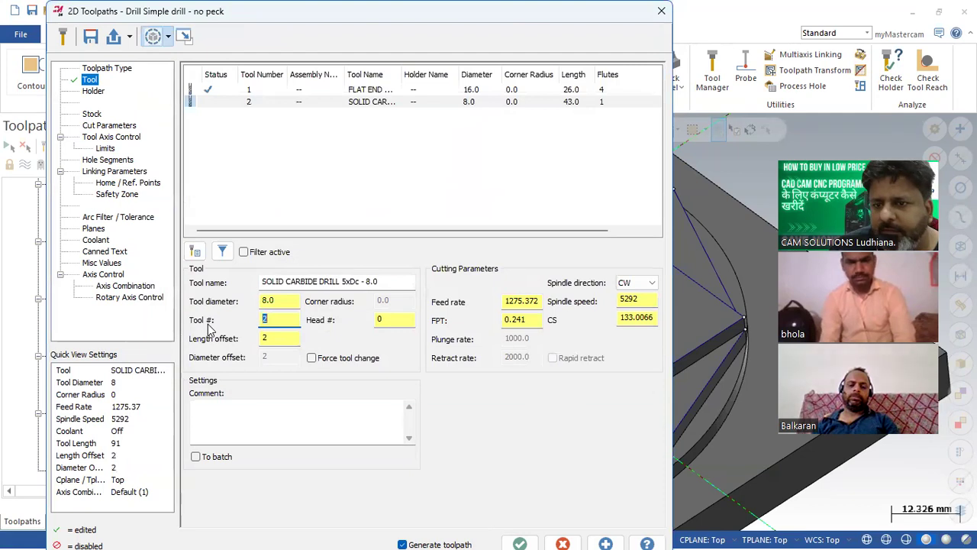
Set the drilling cycle to Drill/Counterbore with a dwell of 3.0.
left_click(107, 137)
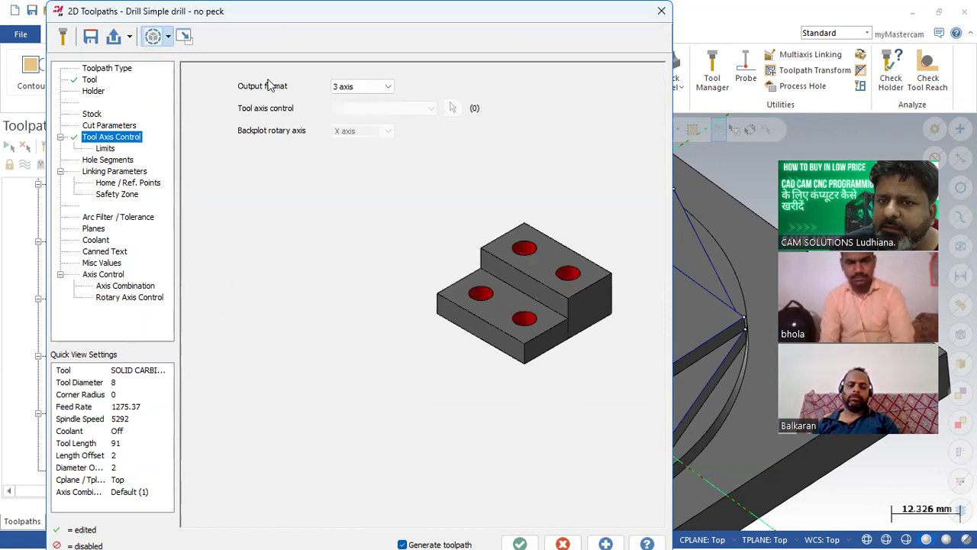
left_click(126, 129)
left_click(309, 90)
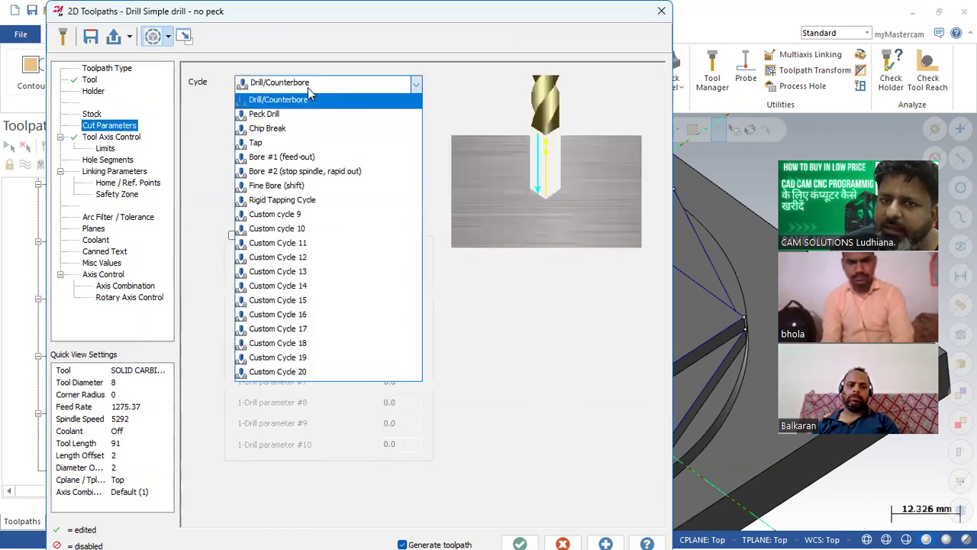
left_click(293, 99)
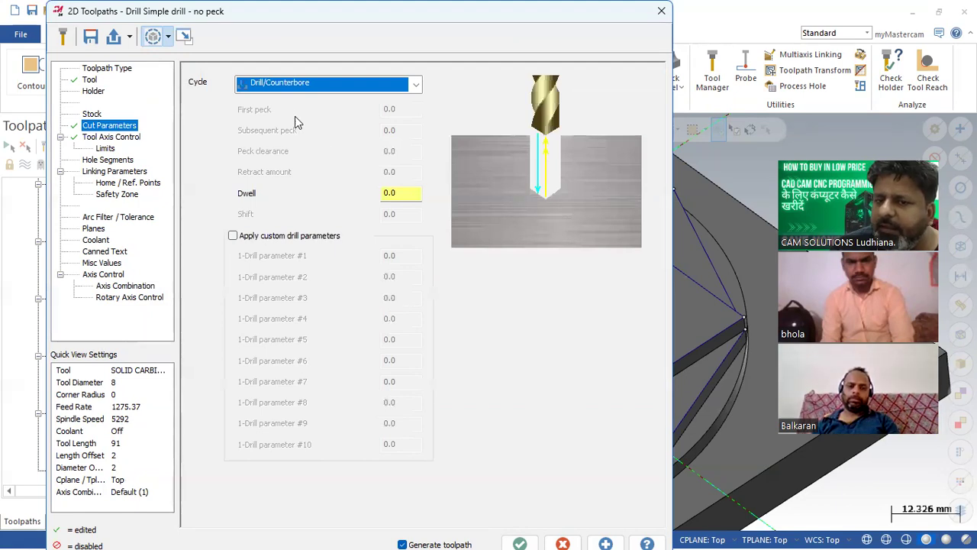
left_click(401, 197)
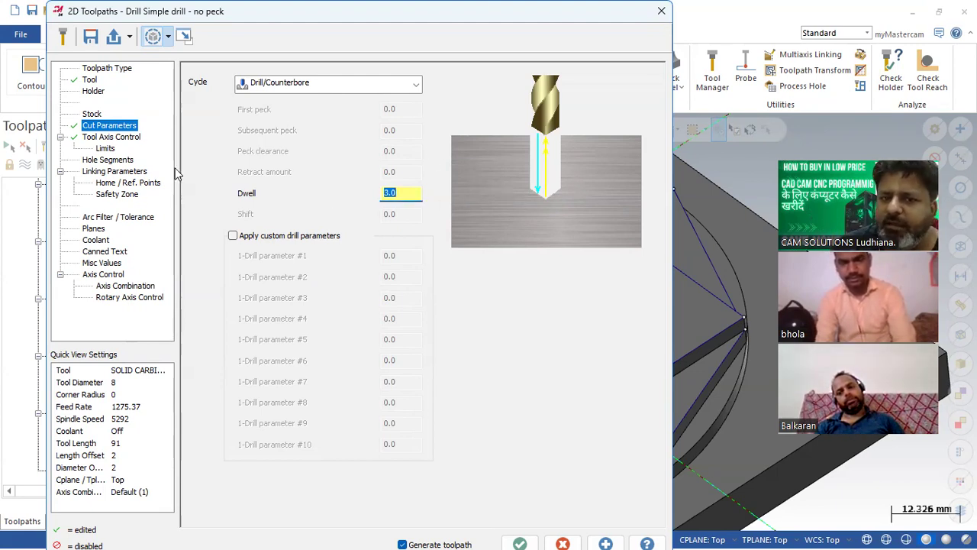
Calculate the drilling depth from the top of line/hole, keeping depth at 0.0 incremental, and generate the drill toolpath.
left_click(113, 173)
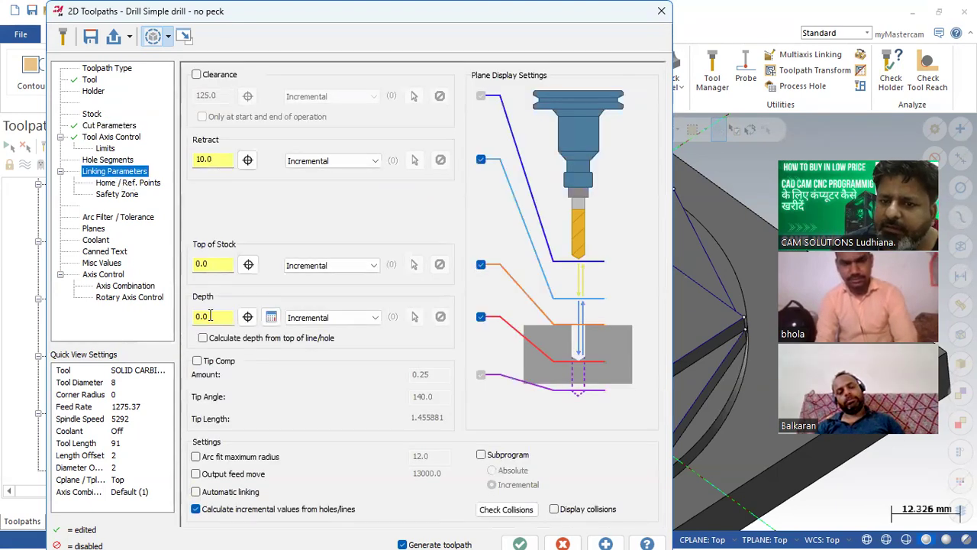
left_click(215, 316)
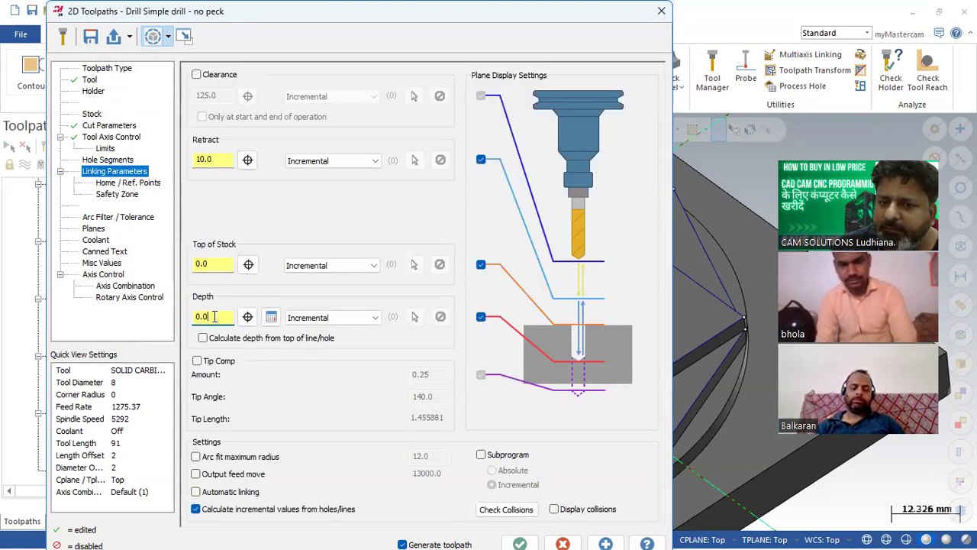
left_click(203, 338)
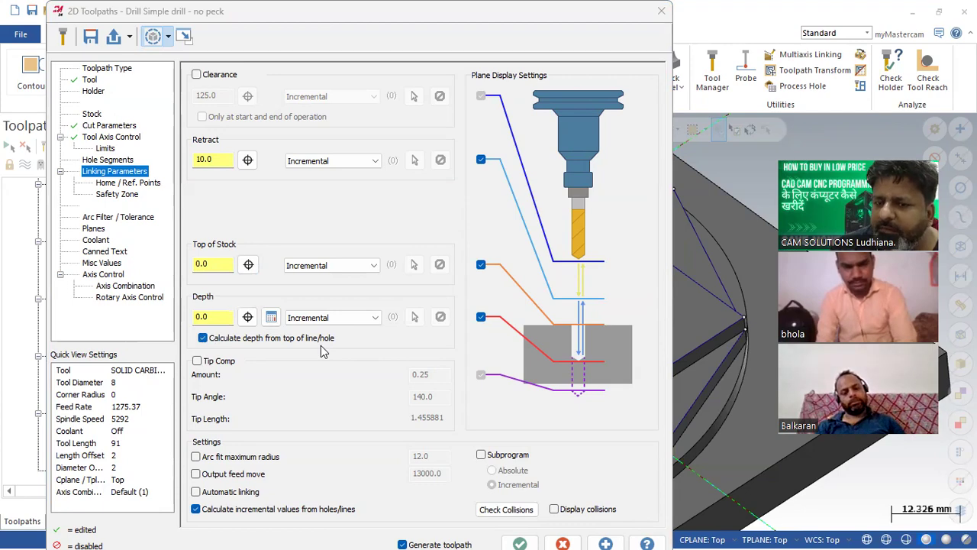
left_click(519, 541)
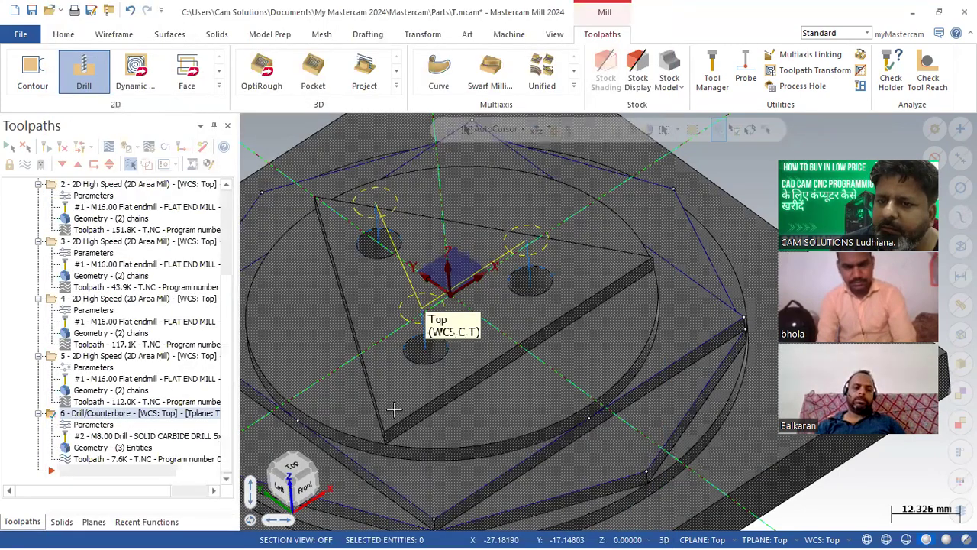
Create Hole Axis lines with vector length 1.0 on the three 8 mm holes, leaving out points and circles.
mouse_move(394, 410)
middle_mouse_down()
mouse_move(402, 465)
mouse_move(407, 406)
middle_mouse_up()
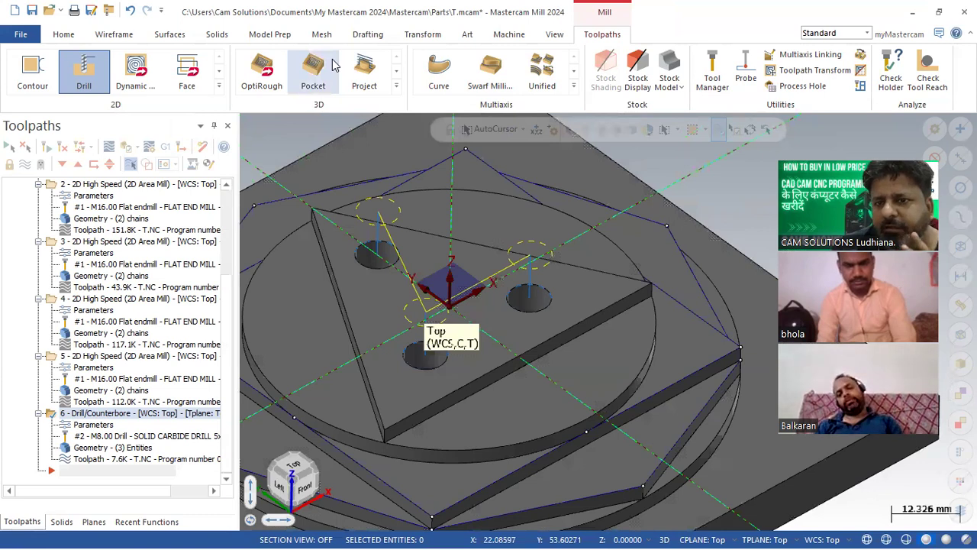
left_click(271, 34)
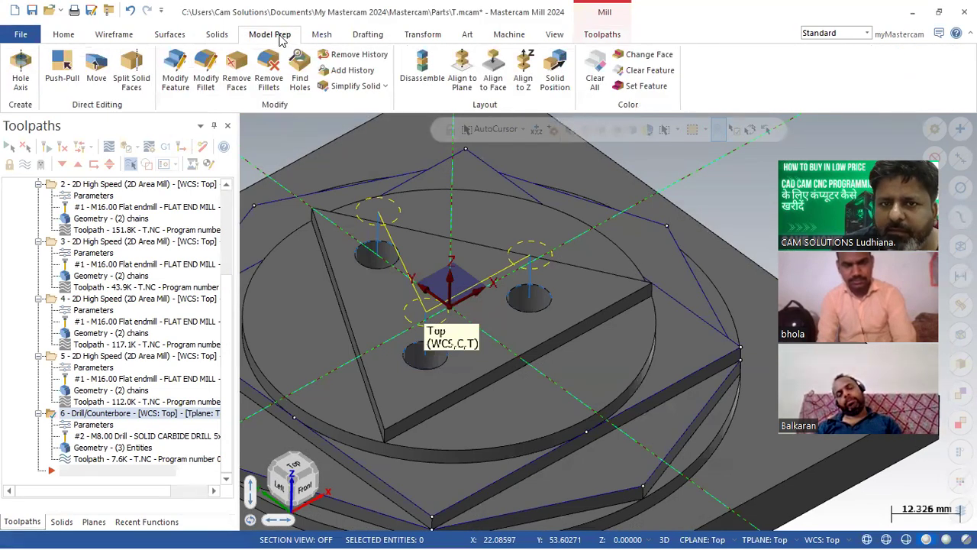
left_click(21, 70)
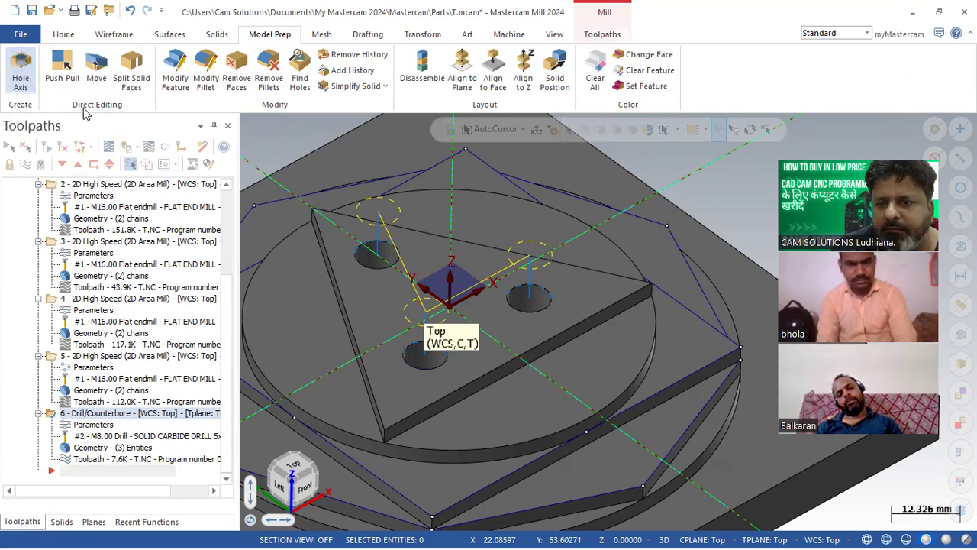
left_click(535, 306)
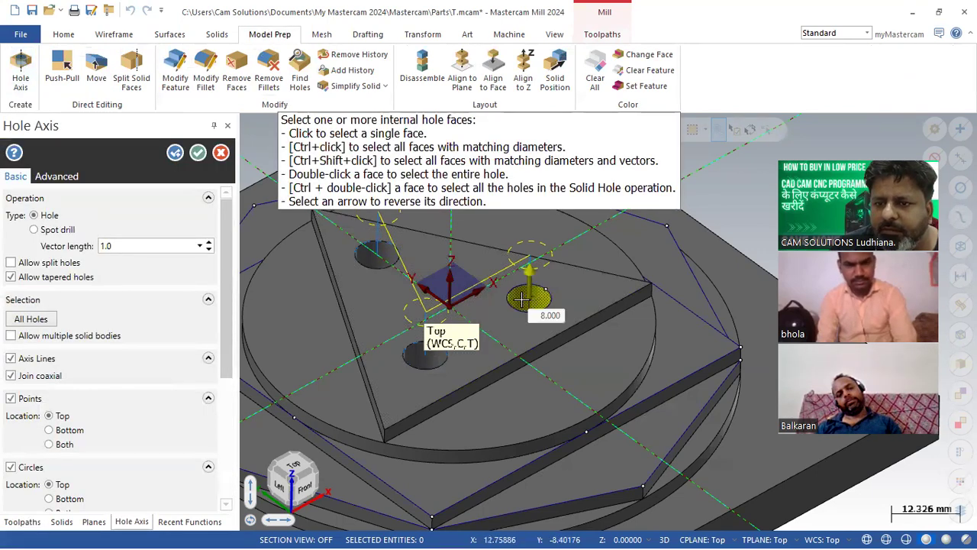
left_click(386, 265, "ctrl")
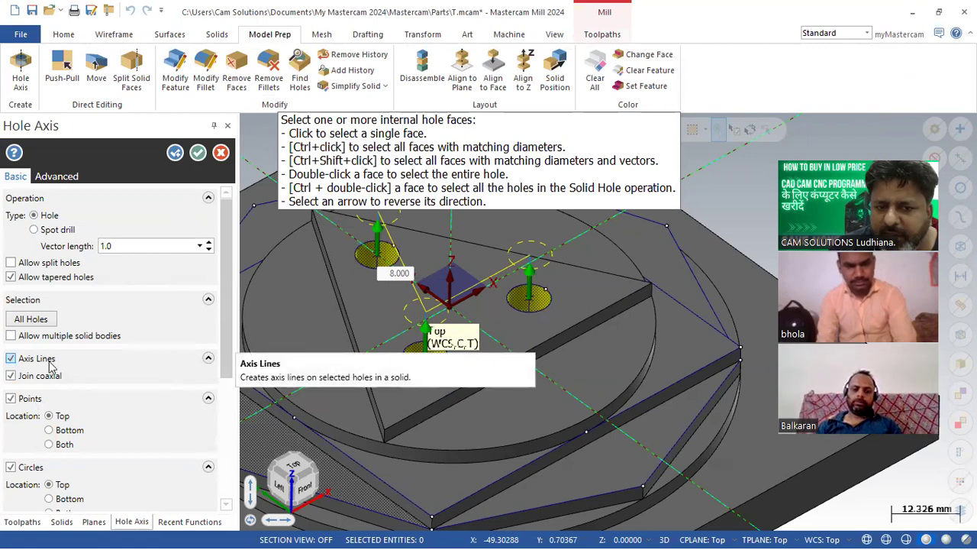
left_click(32, 399)
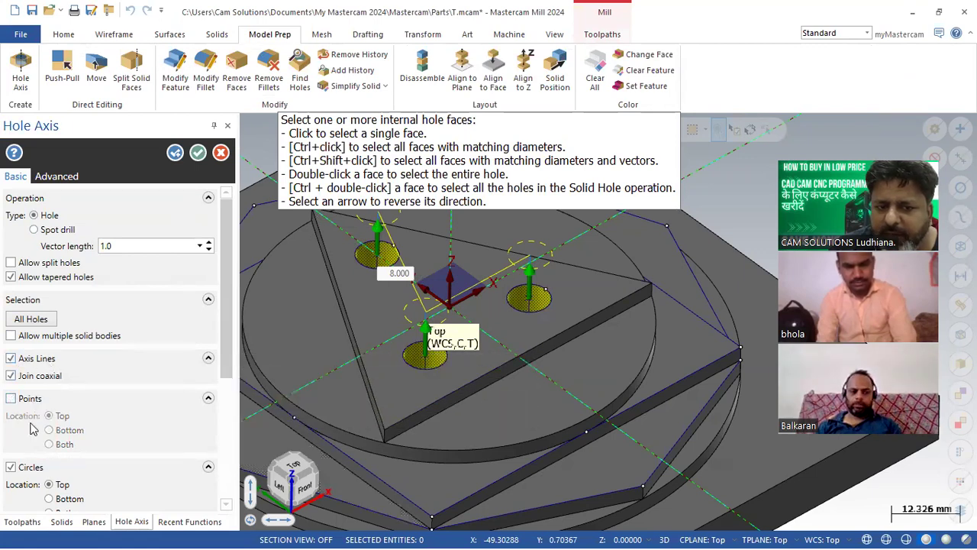
left_click(32, 469)
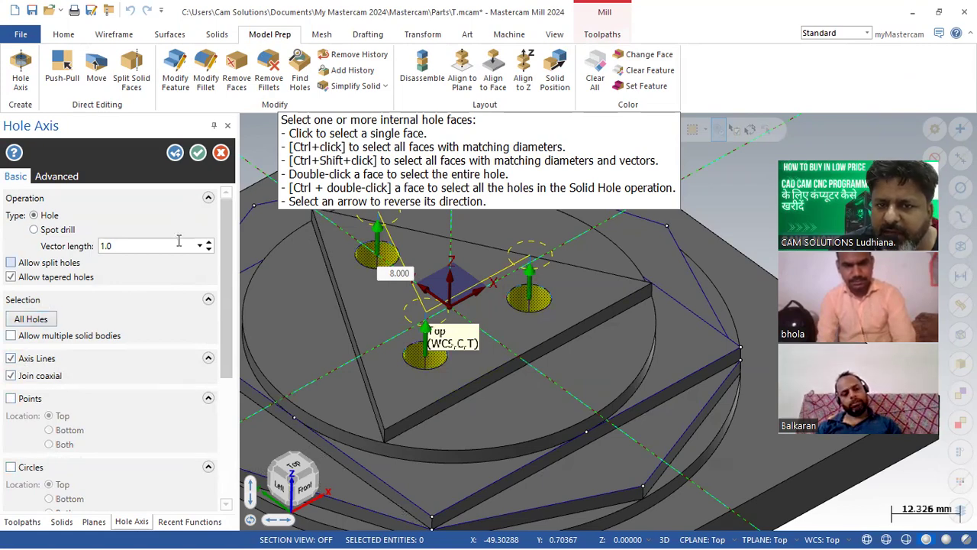
left_click(198, 154)
Switch the drill operation's depth, top of stock and retract linking values to Absolute.
mouse_move(390, 284)
middle_mouse_down()
mouse_move(384, 351)
mouse_move(386, 252)
middle_mouse_up()
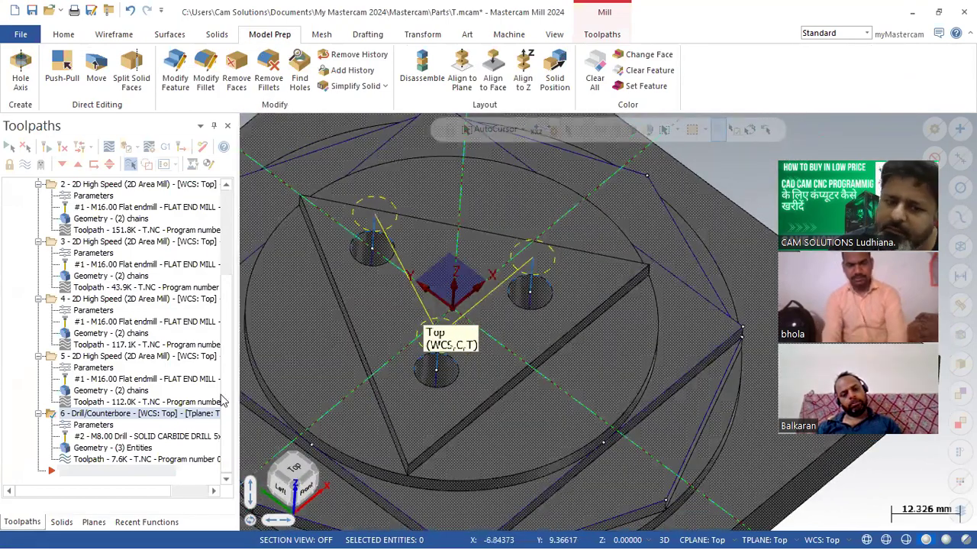
left_click(92, 426)
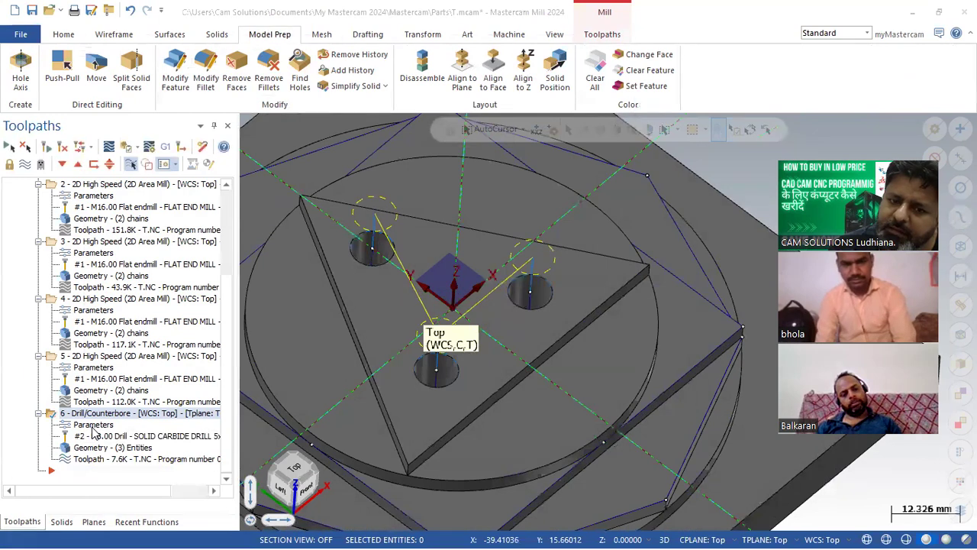
left_click(319, 319)
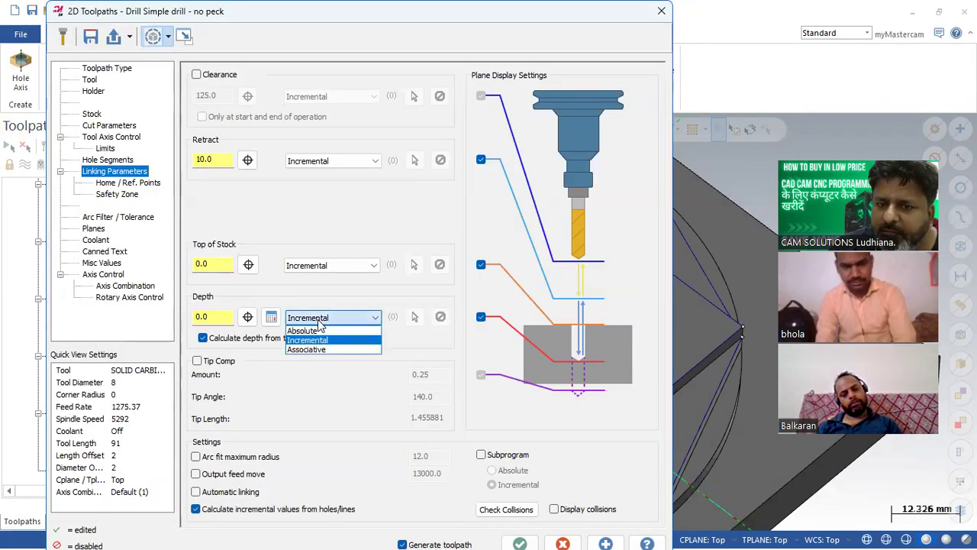
left_click(302, 330)
left_click(328, 265)
left_click(304, 277)
left_click(324, 159)
left_click(329, 174)
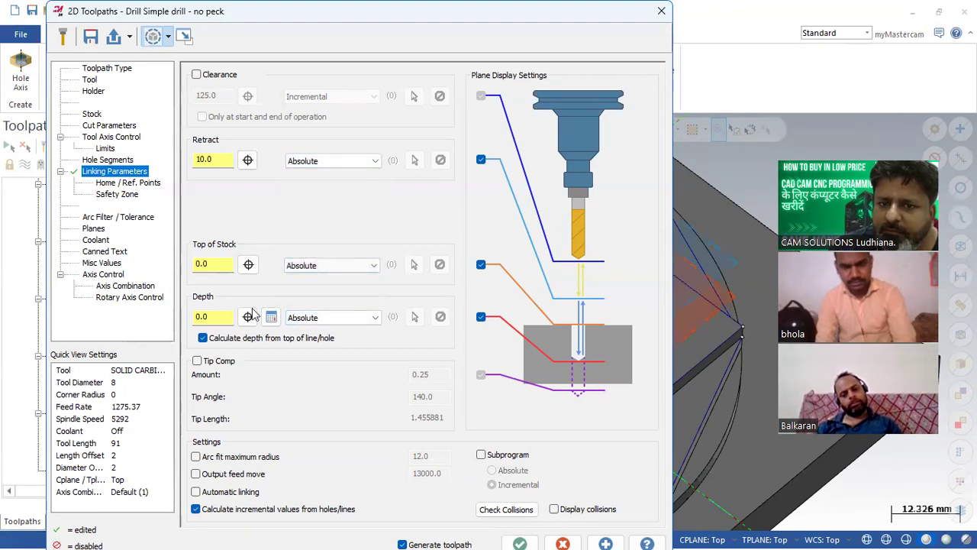
Set the drill depth to -20.0 from a hole axis line's length, disable depth calculation from top of line/hole, and regenerate the toolpath.
right_click(215, 320)
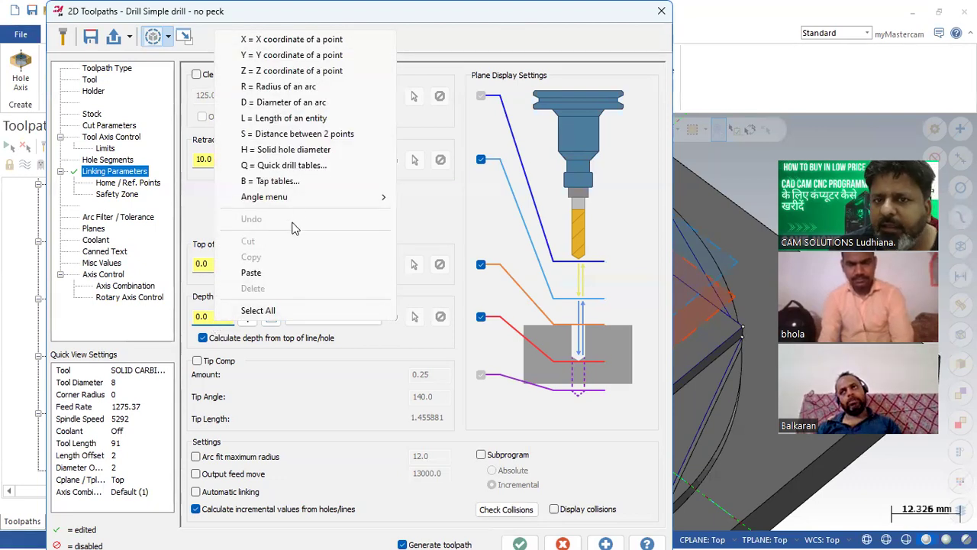
left_click(295, 120)
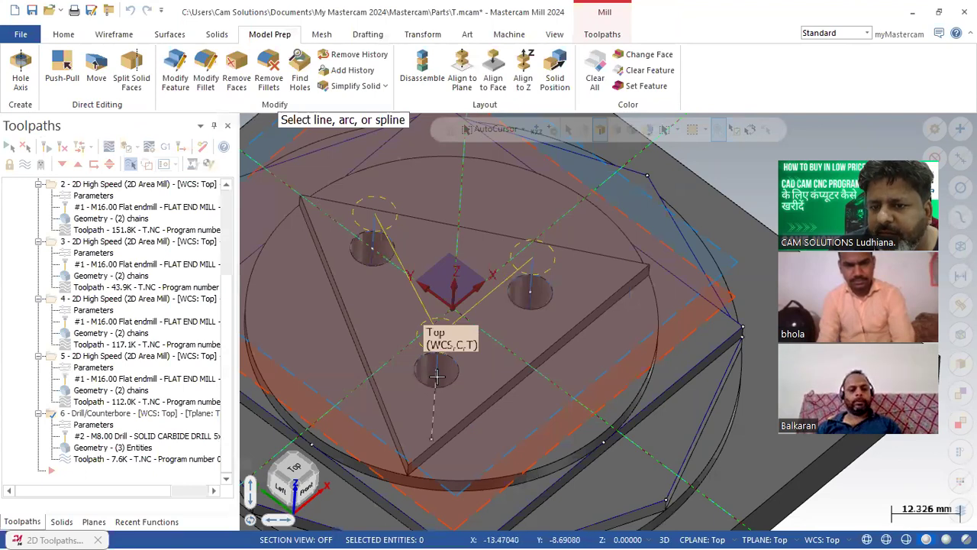
left_click(436, 375)
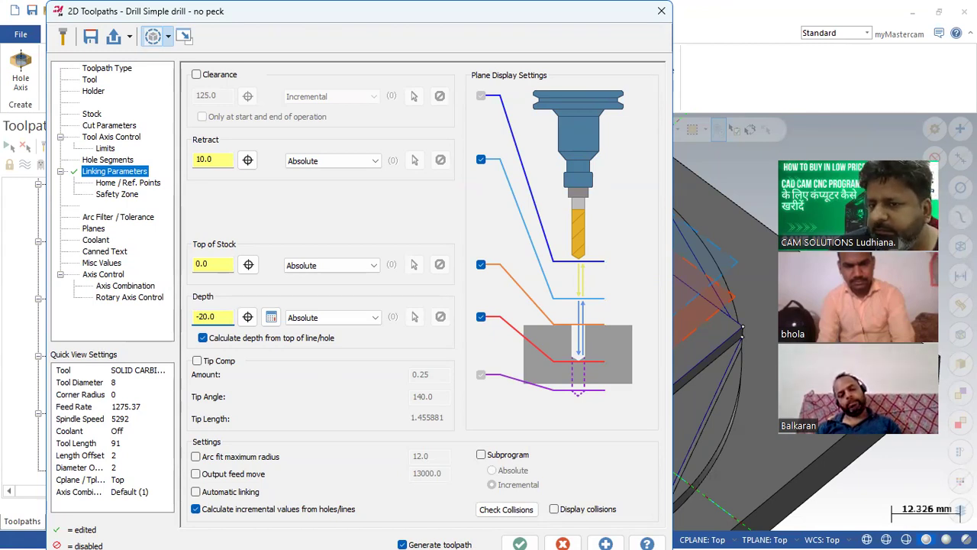
left_click(204, 338)
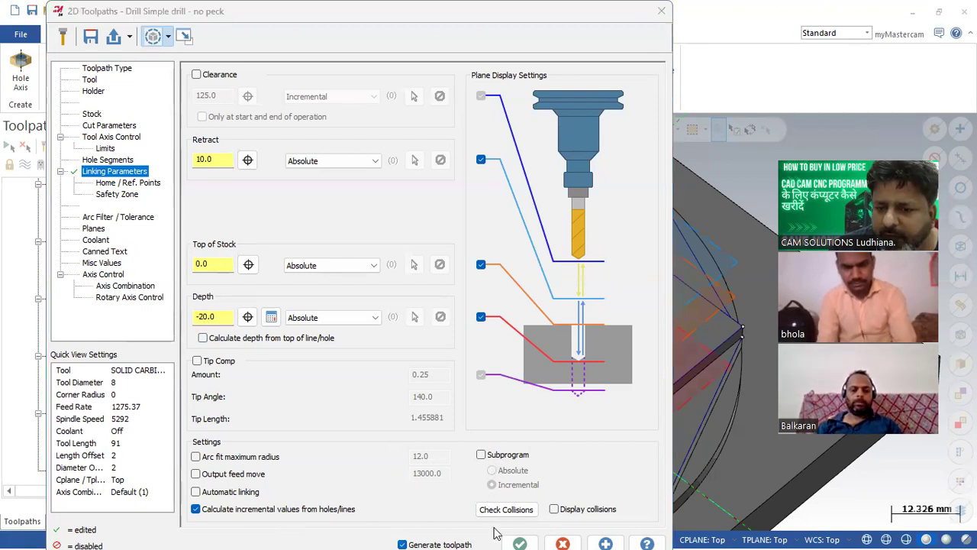
left_click(520, 543)
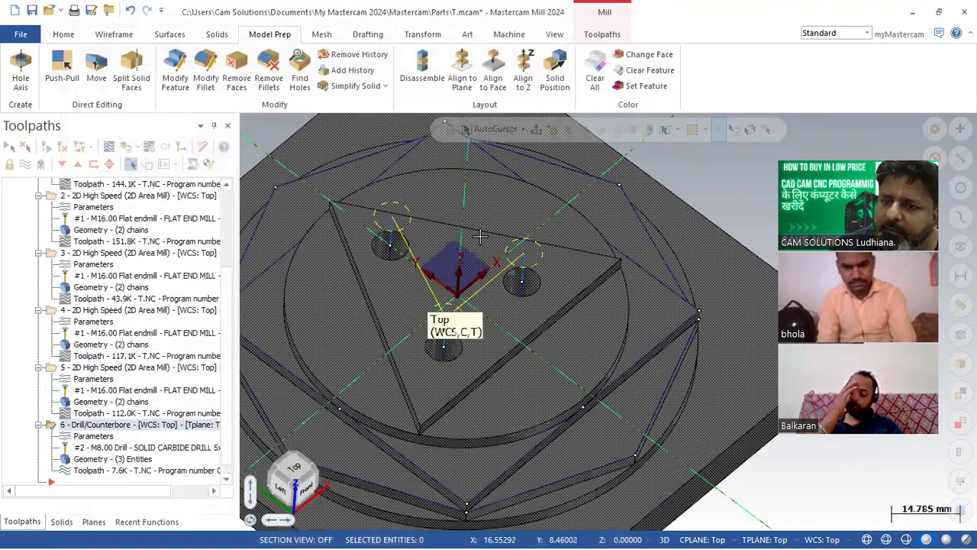
Backplot the drill toolpath in wireframe display to check the tool's travel through the three holes.
left_click(867, 538)
middle_click_drag(700, 358, 698, 364)
left_click(140, 471)
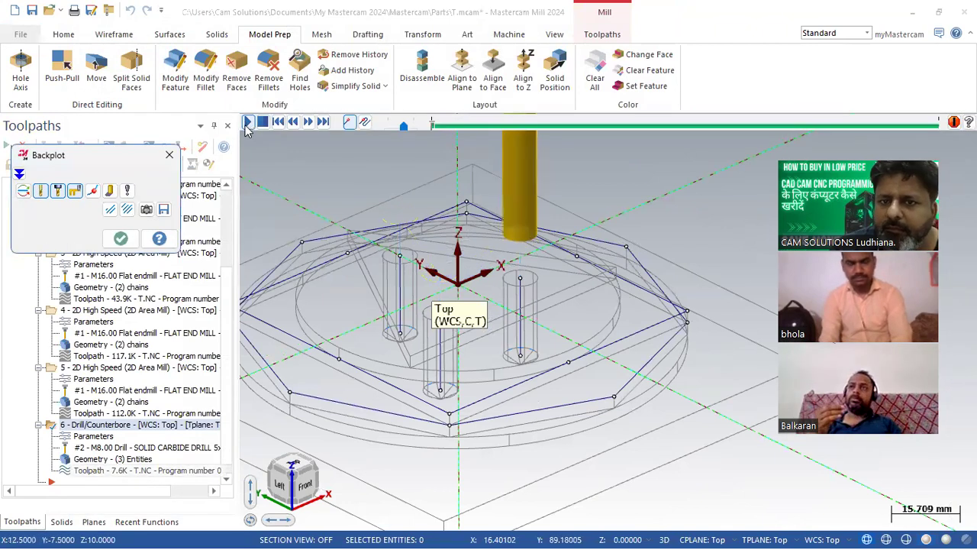
left_click(247, 122)
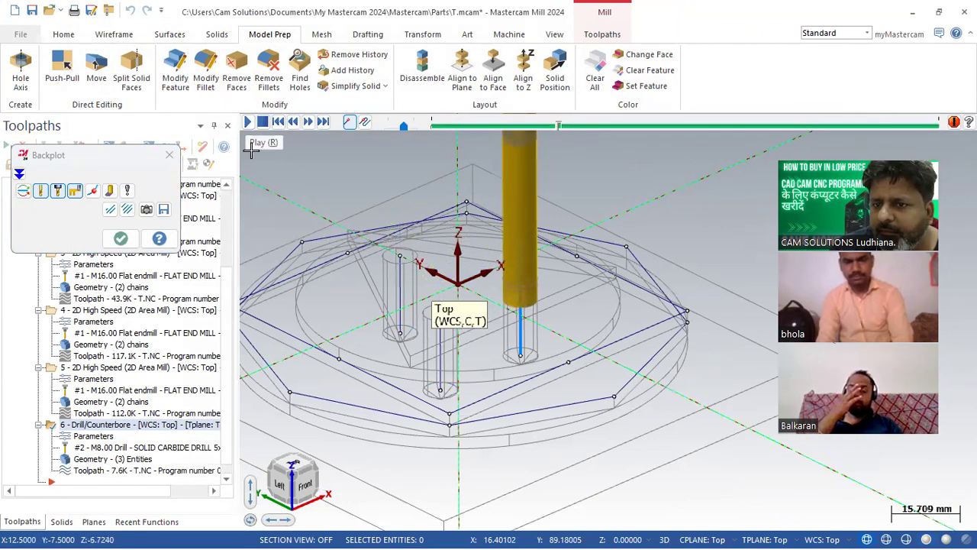
scroll(511, 351, "down", 3)
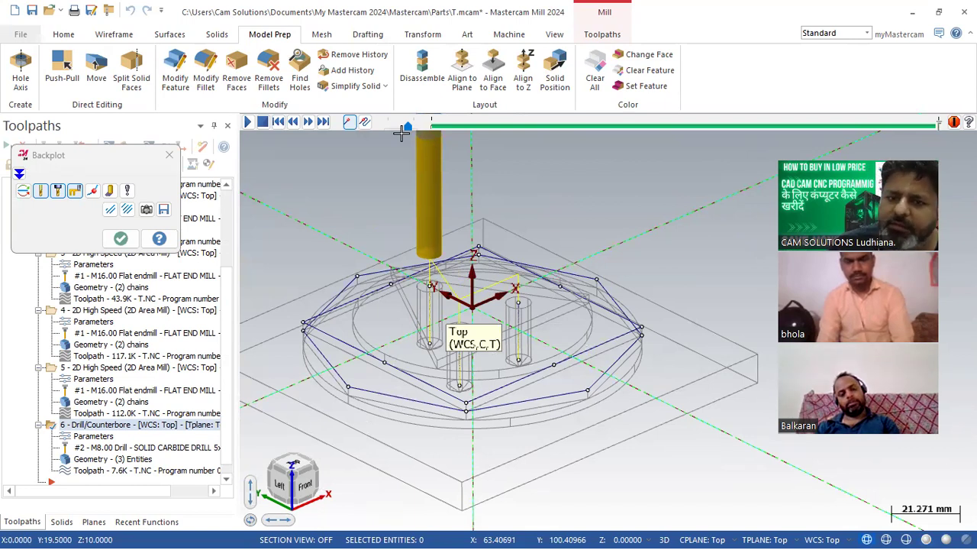
left_click(120, 238)
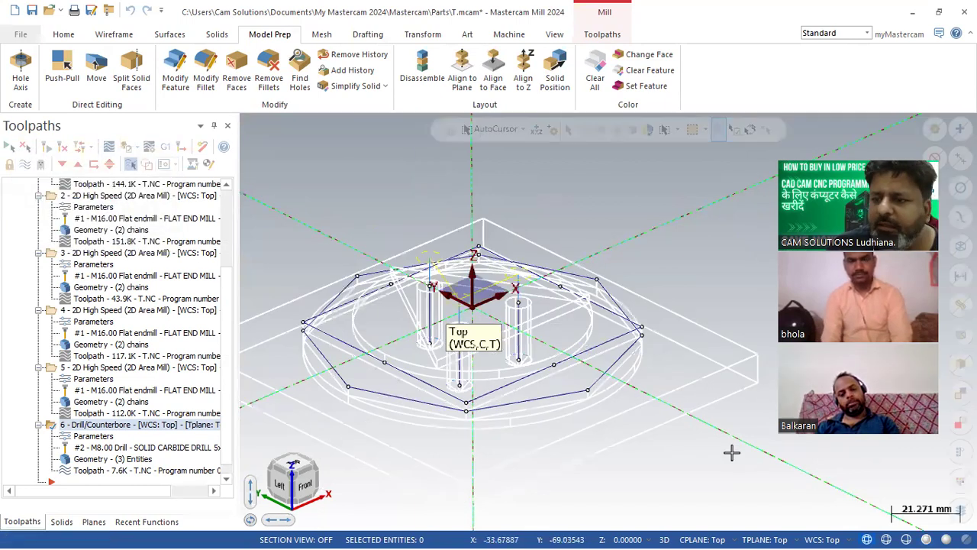
Restore the shaded display and verify all operations of Toolpath Group-1 in Mastercam Simulator, inspecting the machined stock.
left_click(927, 539)
mouse_move(466, 160)
middle_mouse_down()
mouse_move(460, 199)
mouse_move(489, 239)
middle_mouse_up()
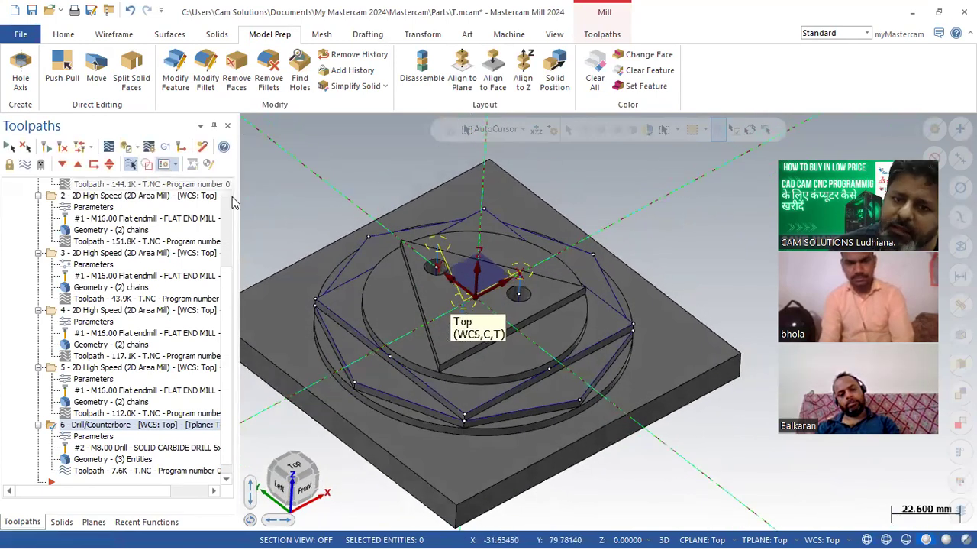
scroll(136, 197, "up", 4)
left_click(66, 240)
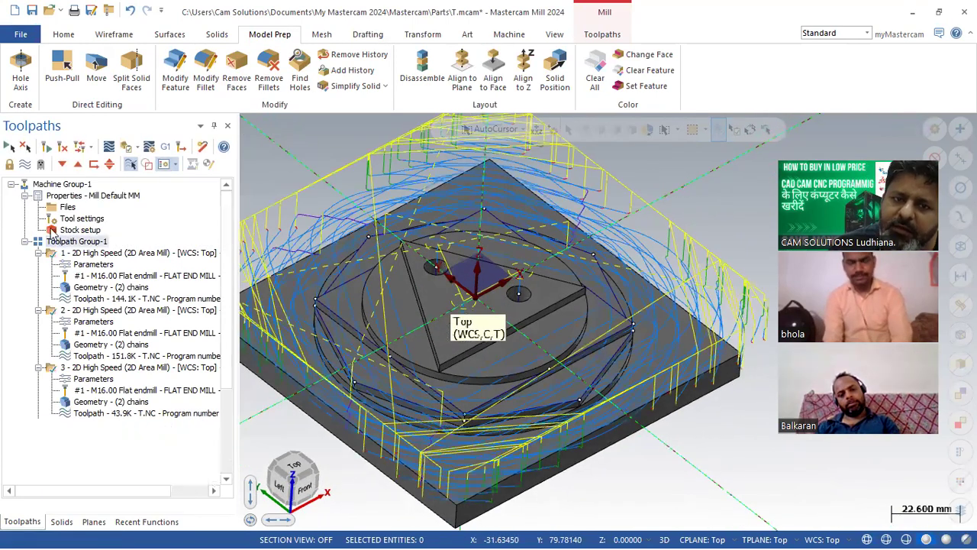
left_click(147, 150)
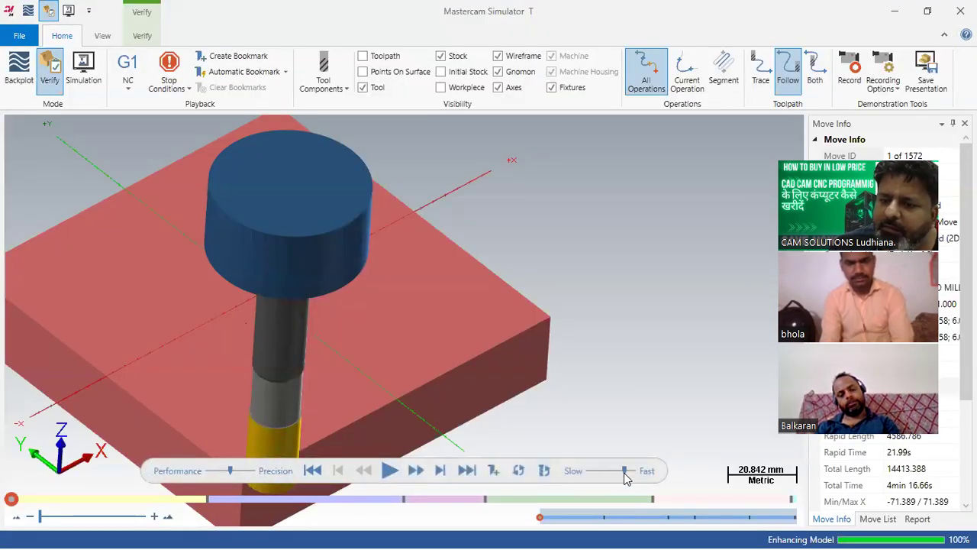
left_click(391, 474)
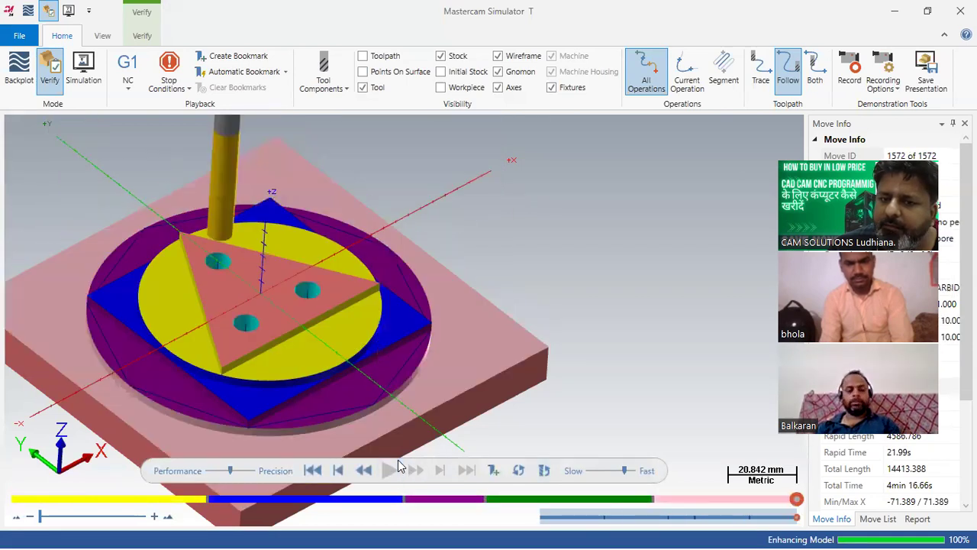
left_click_drag(300, 253, 341, 202)
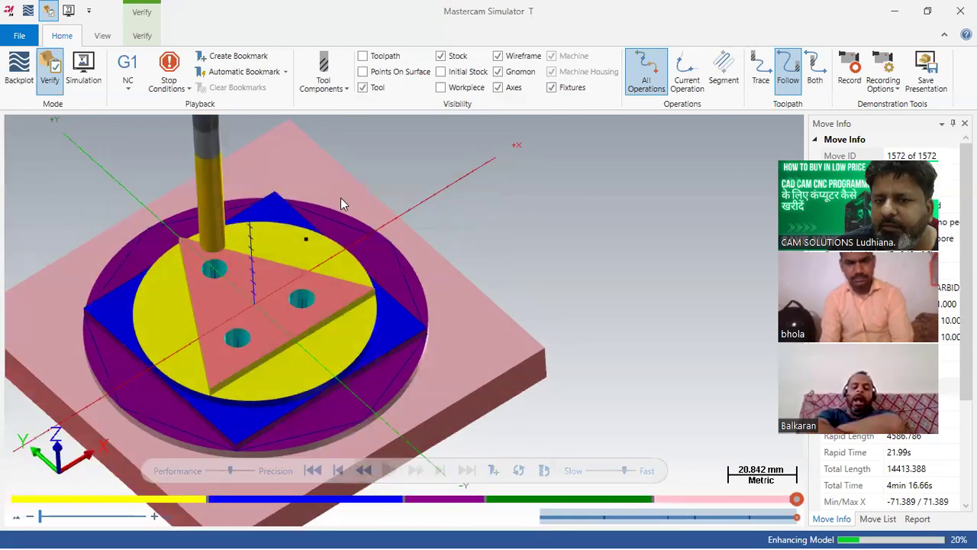
scroll(363, 227, "down", 1)
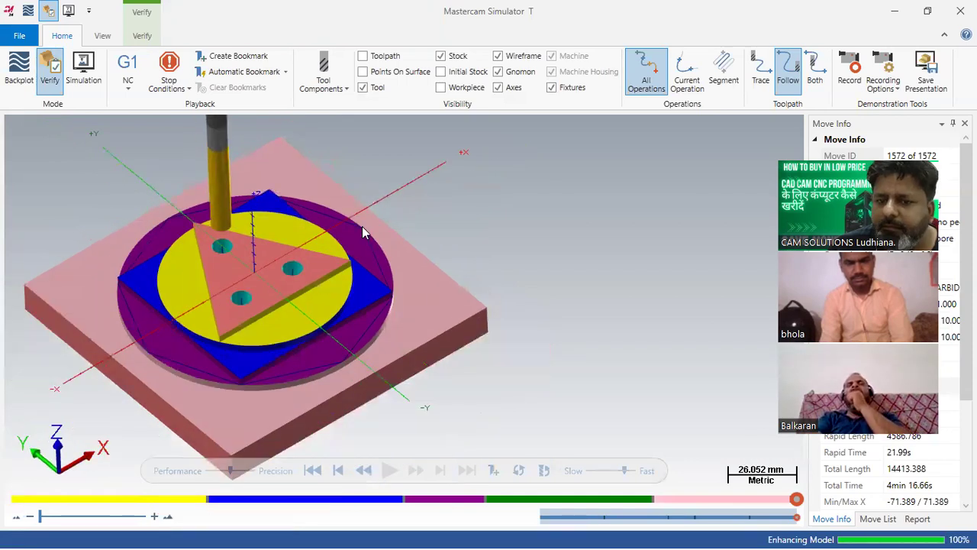